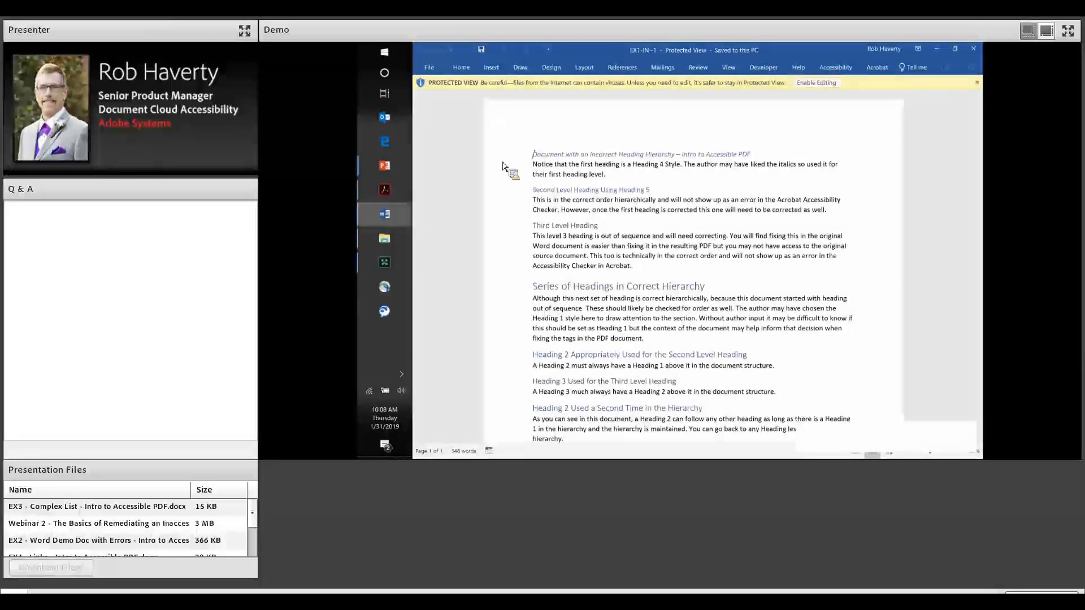
Step: Enable editing in the Word document, check the first heading's applied style, and close the document without saving
{"action": "left_click", "coordinate": [815, 83]}
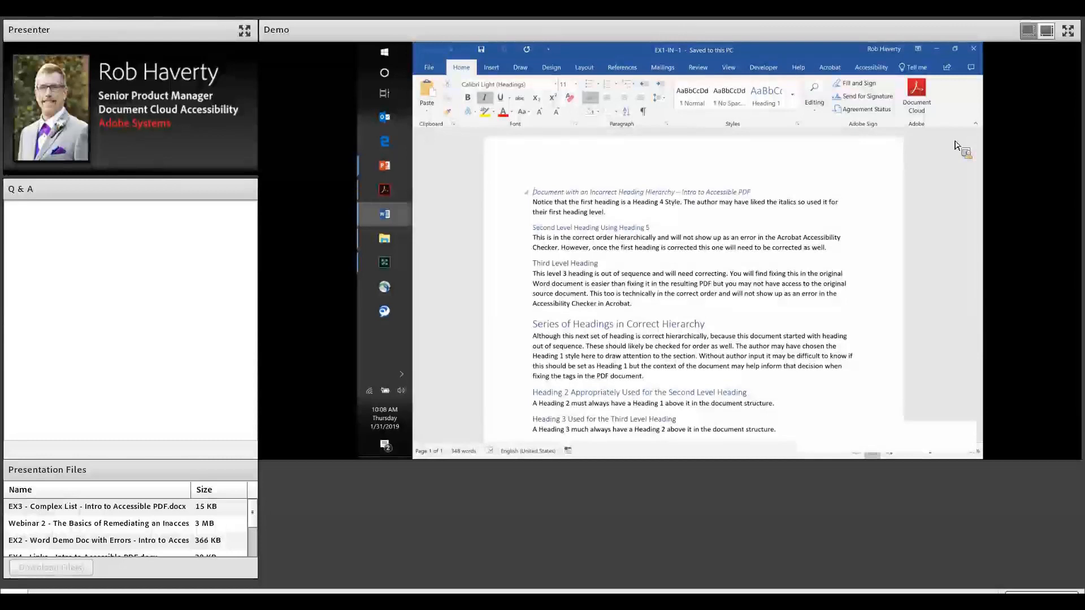
{"action": "left_click", "coordinate": [794, 103]}
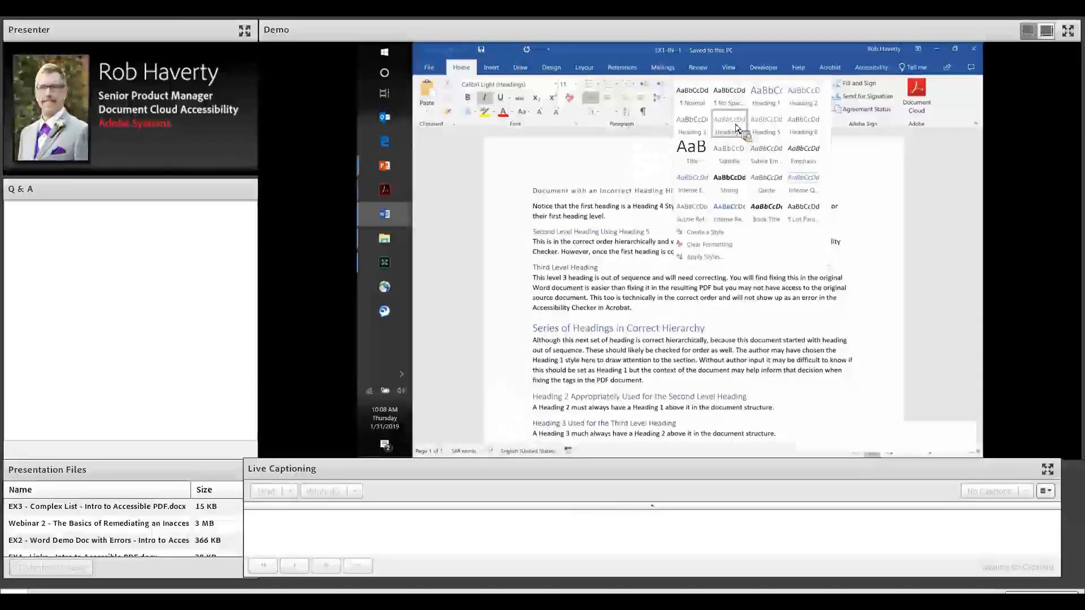
{"action": "left_click", "coordinate": [735, 126]}
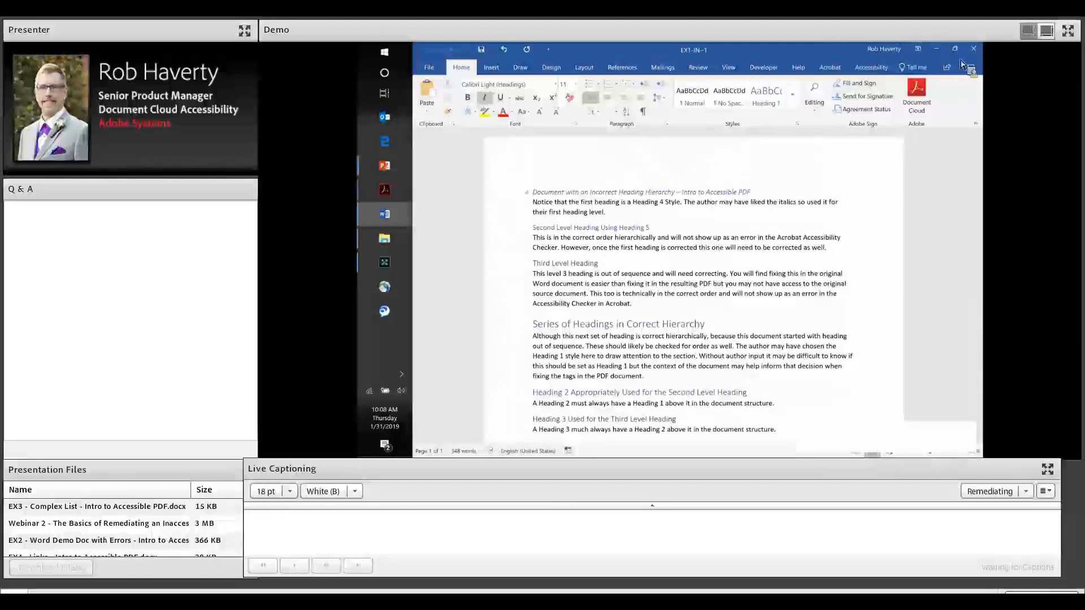
{"action": "left_click", "coordinate": [974, 50]}
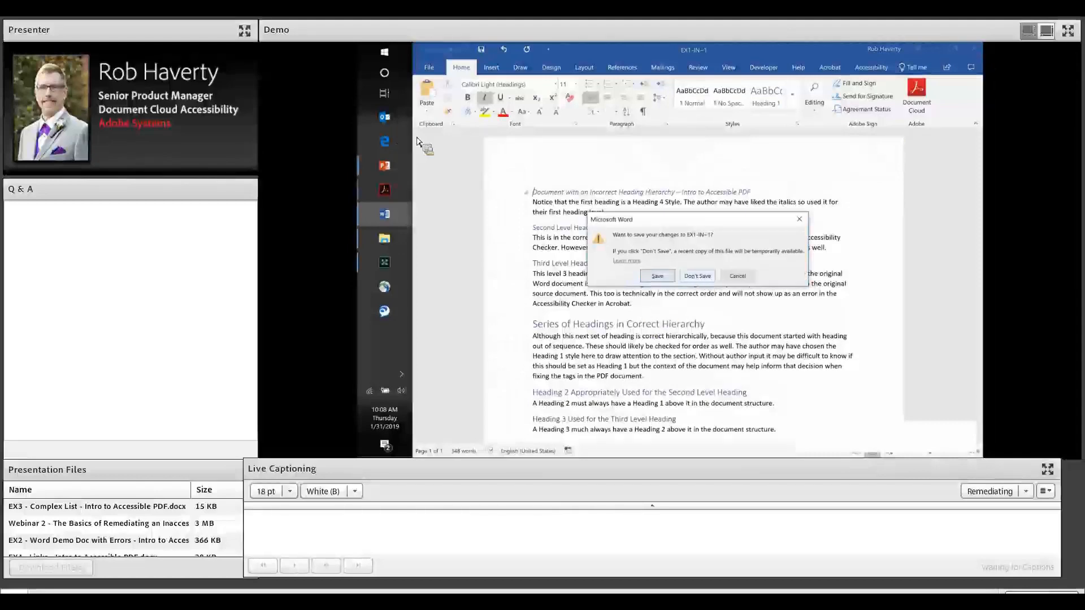
Step: Switch to the EX1 - Incorrect Heading Hierarchy PDF in Acrobat and show its tag tree
{"action": "left_click", "coordinate": [385, 192]}
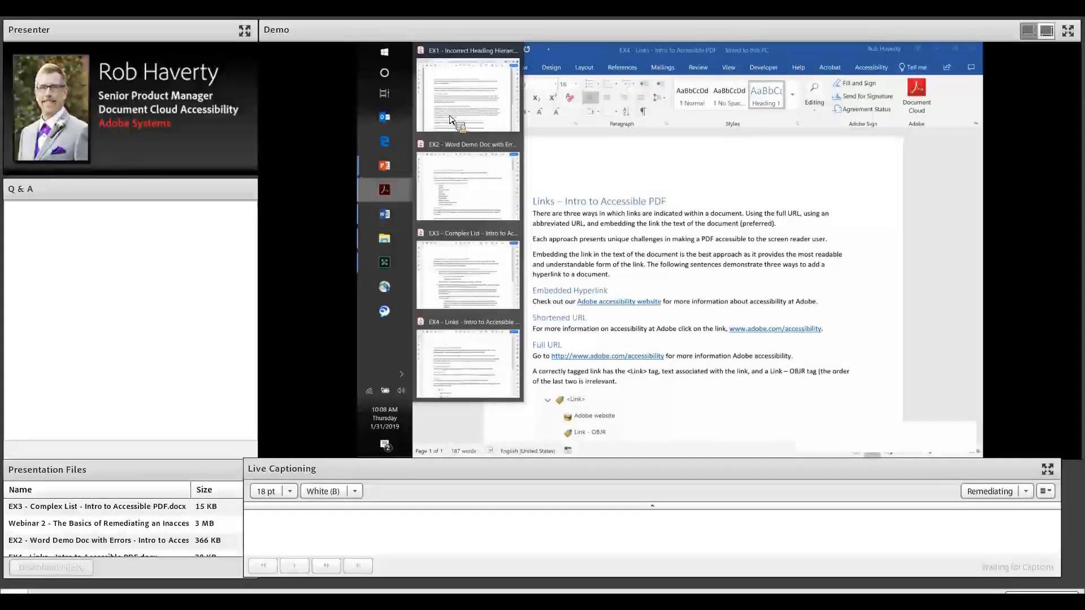
{"action": "left_click", "coordinate": [457, 122]}
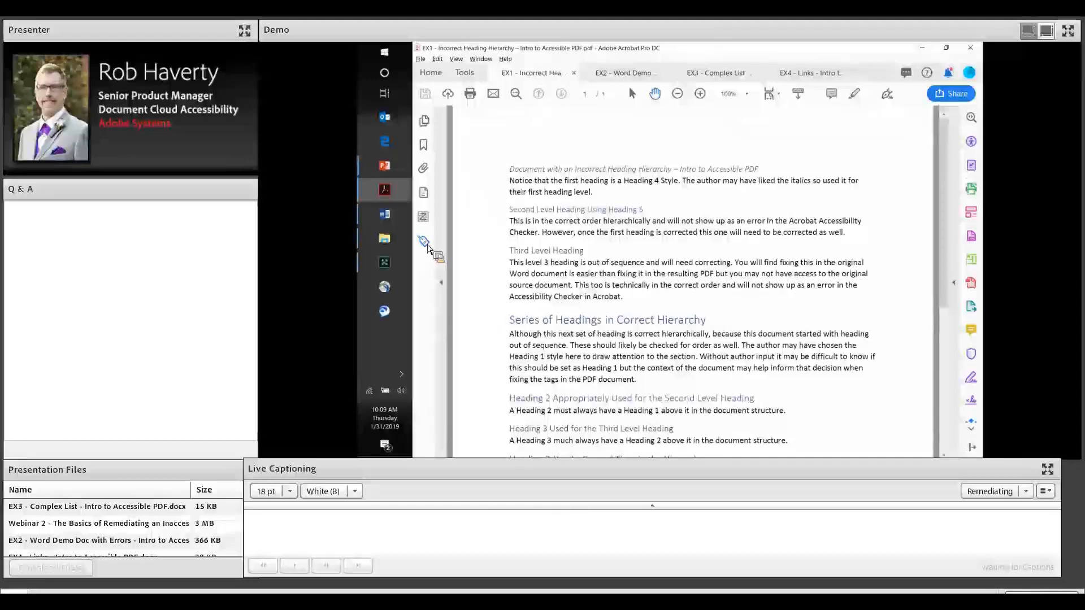
{"action": "left_click", "coordinate": [427, 247]}
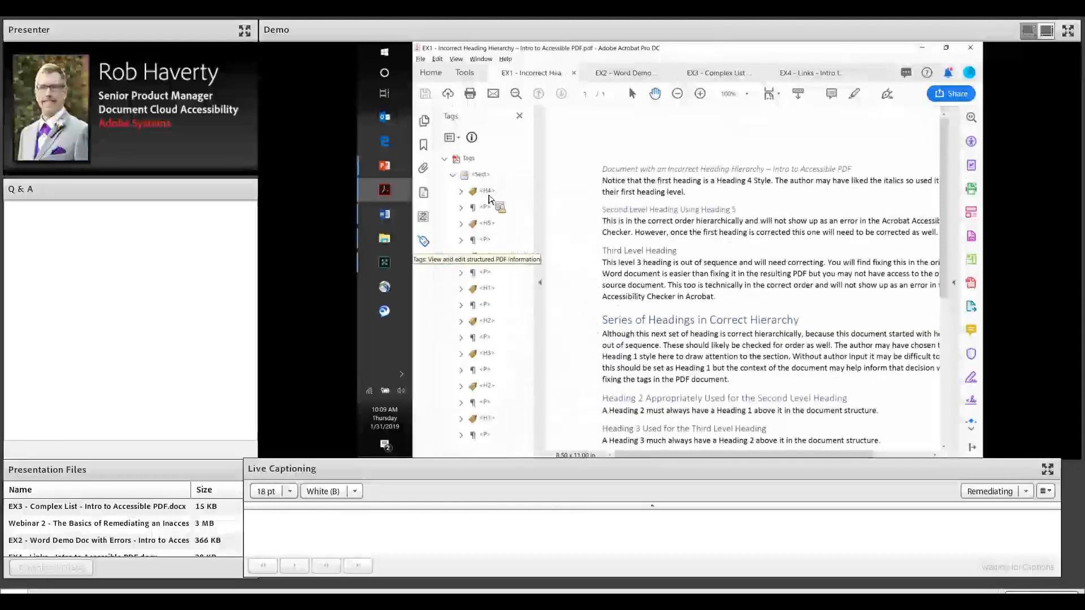
Step: Change the tag of the document's first heading to H1
{"action": "left_click", "coordinate": [487, 192]}
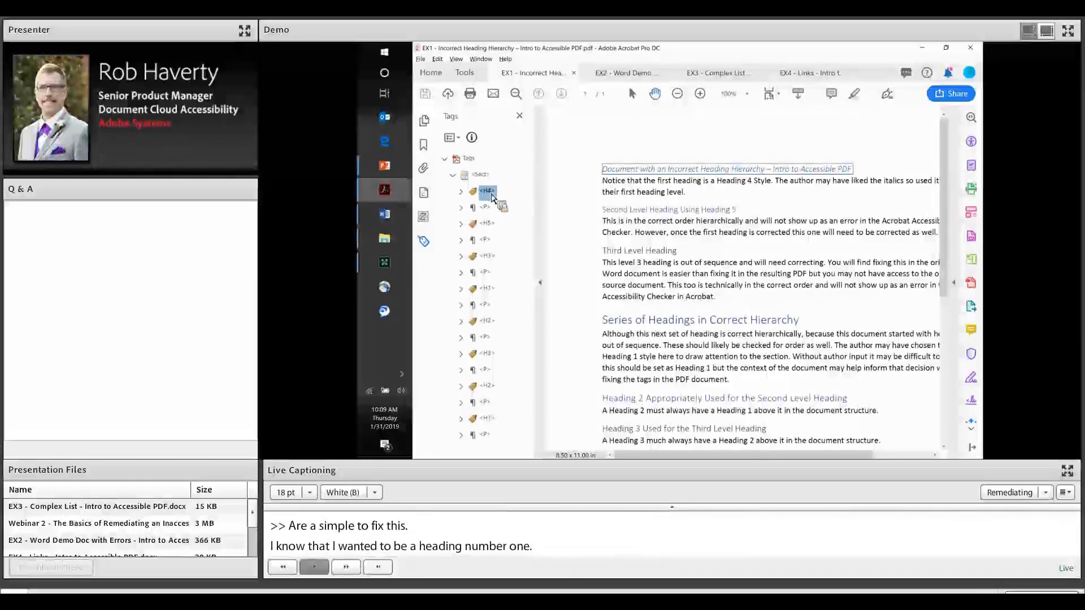
{"action": "left_click_drag", "start_coordinate": [492, 198], "coordinate": [553, 164]}
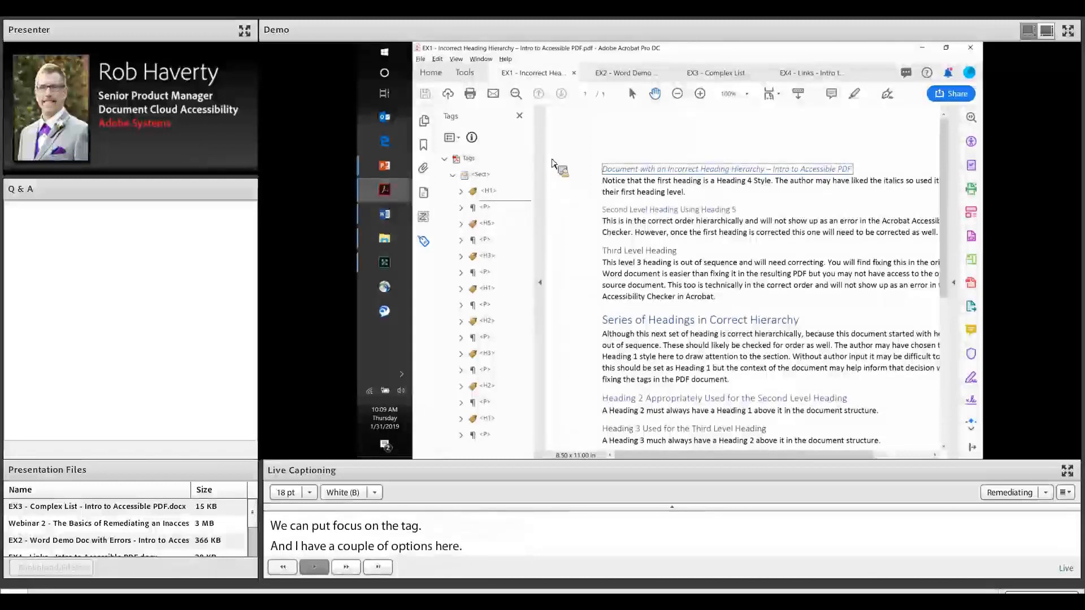
{"action": "key", "text": "Return"}
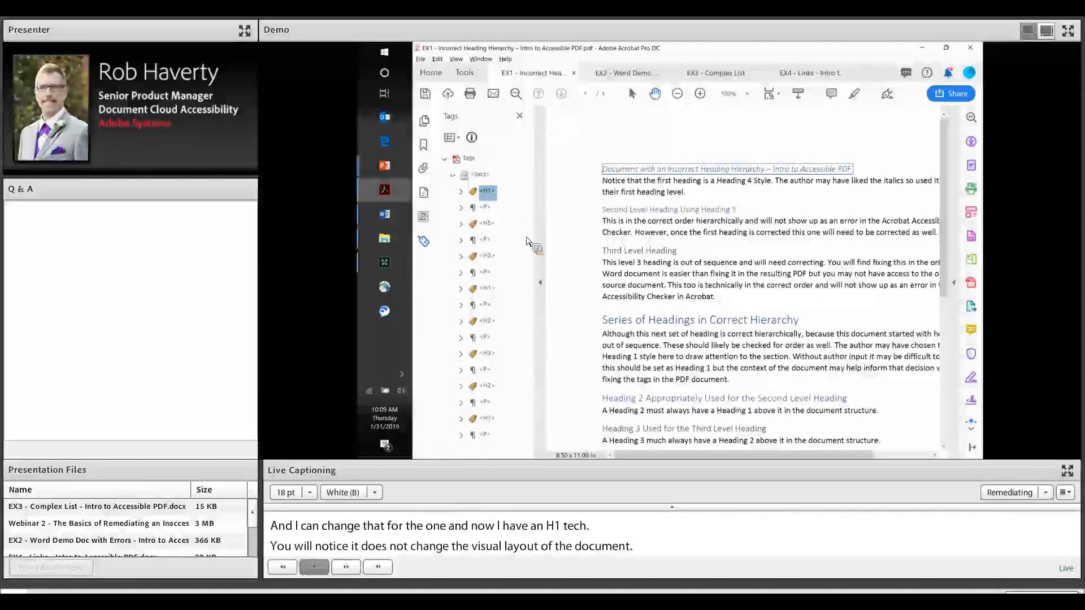
Step: Set the tag type of the "Second Level Heading Using Heading 5" heading to Heading Level 2 in its object properties
{"action": "left_click", "coordinate": [487, 226]}
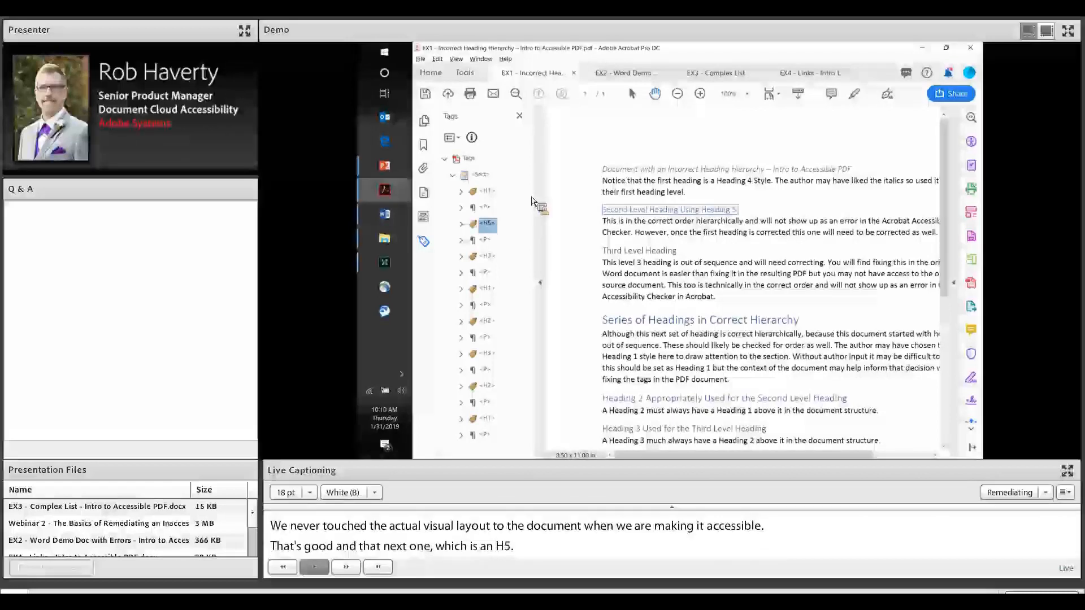
{"action": "key", "text": "F2"}
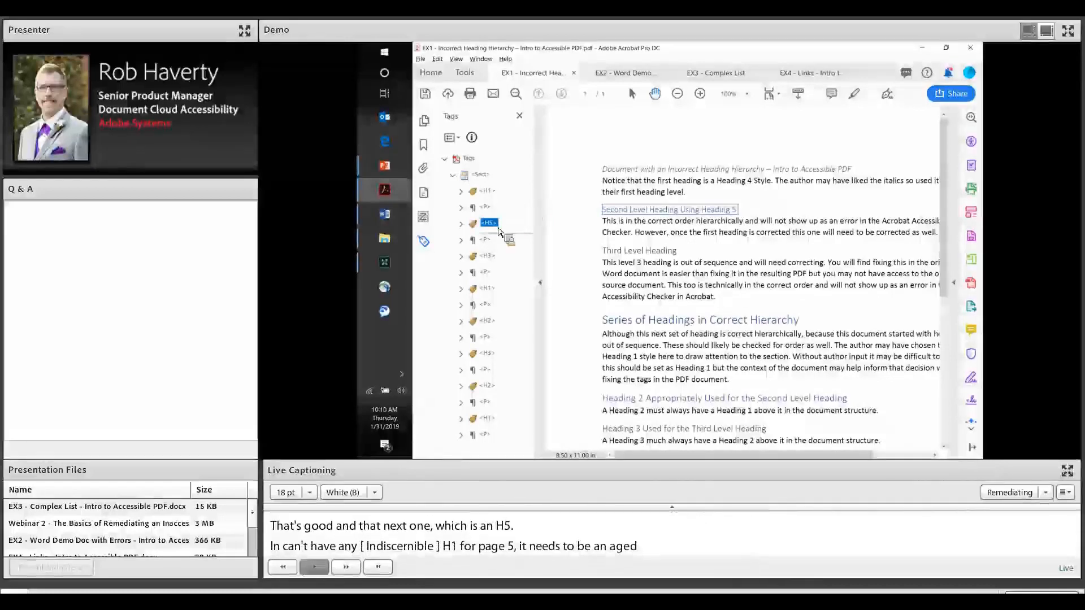
{"action": "key", "text": "Escape"}
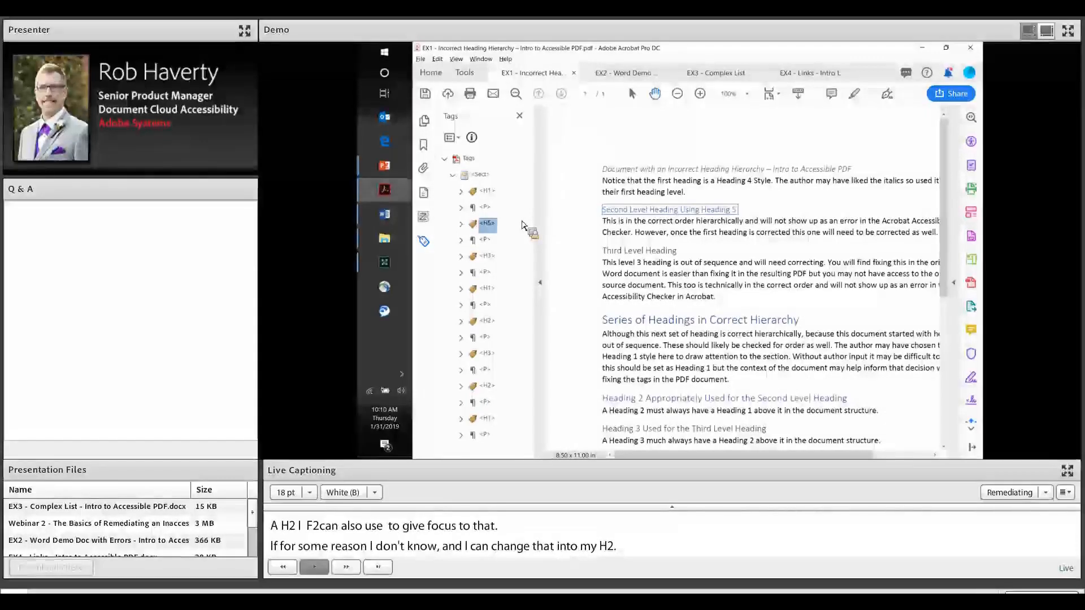
{"action": "right_click", "coordinate": [491, 227]}
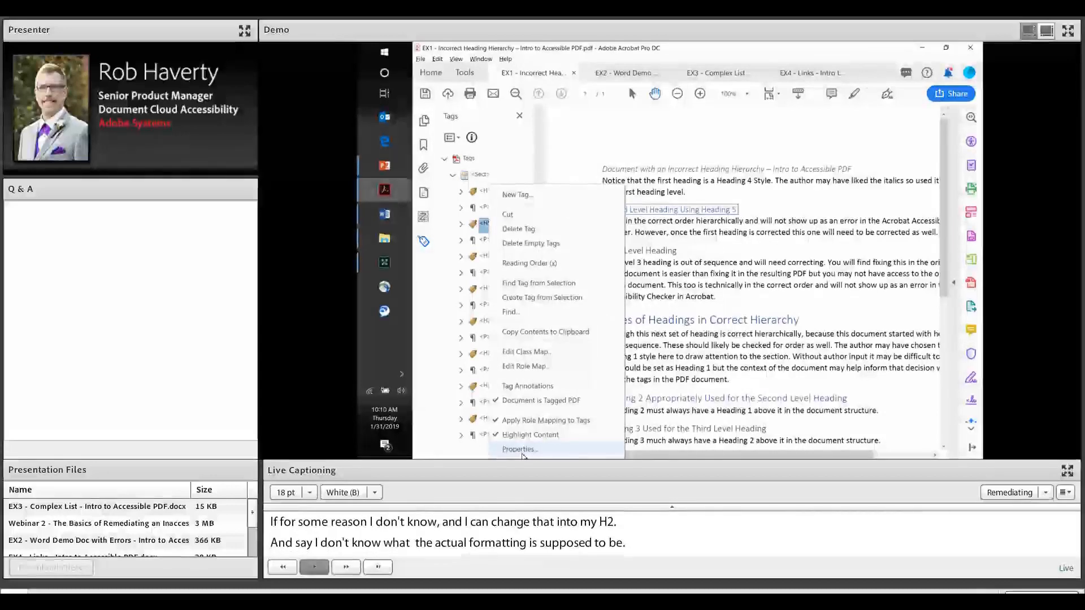
{"action": "left_click", "coordinate": [521, 450]}
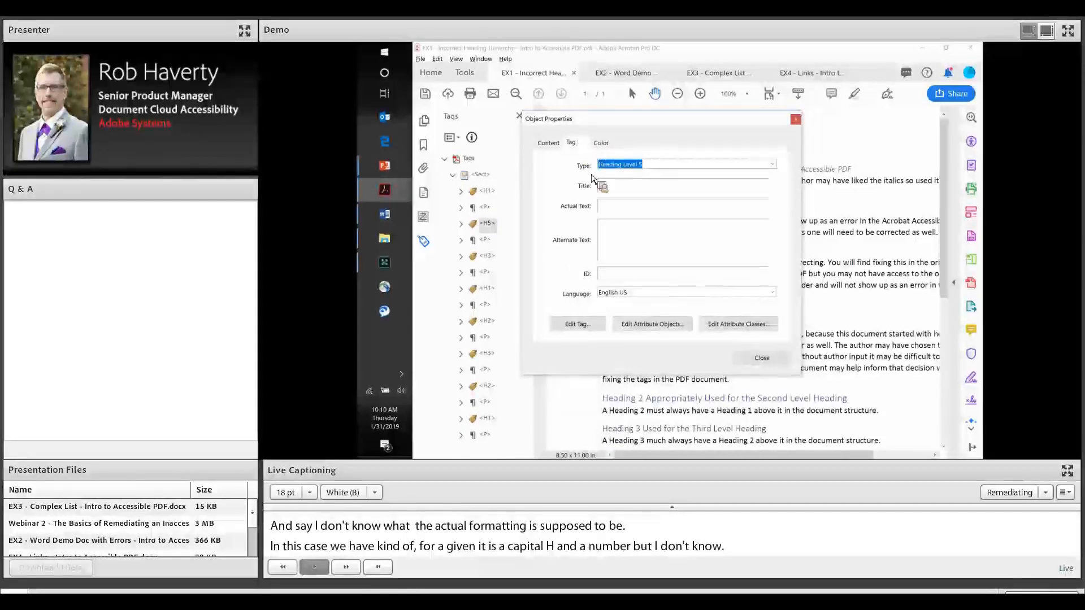
{"action": "left_click", "coordinate": [772, 164]}
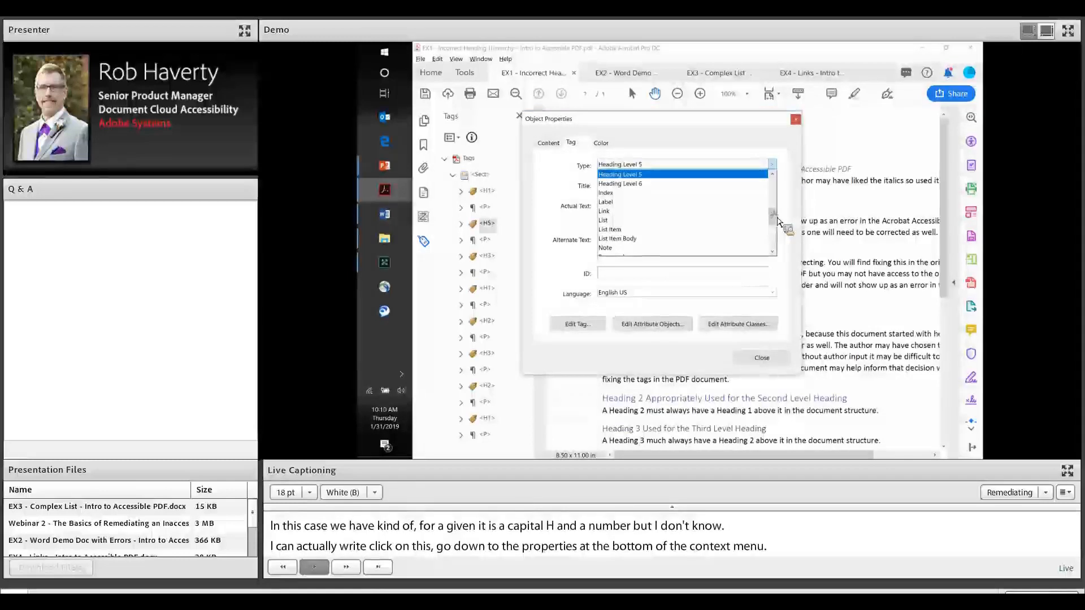
{"action": "scroll", "coordinate": [775, 208], "scroll_direction": "up", "scroll_amount": 1}
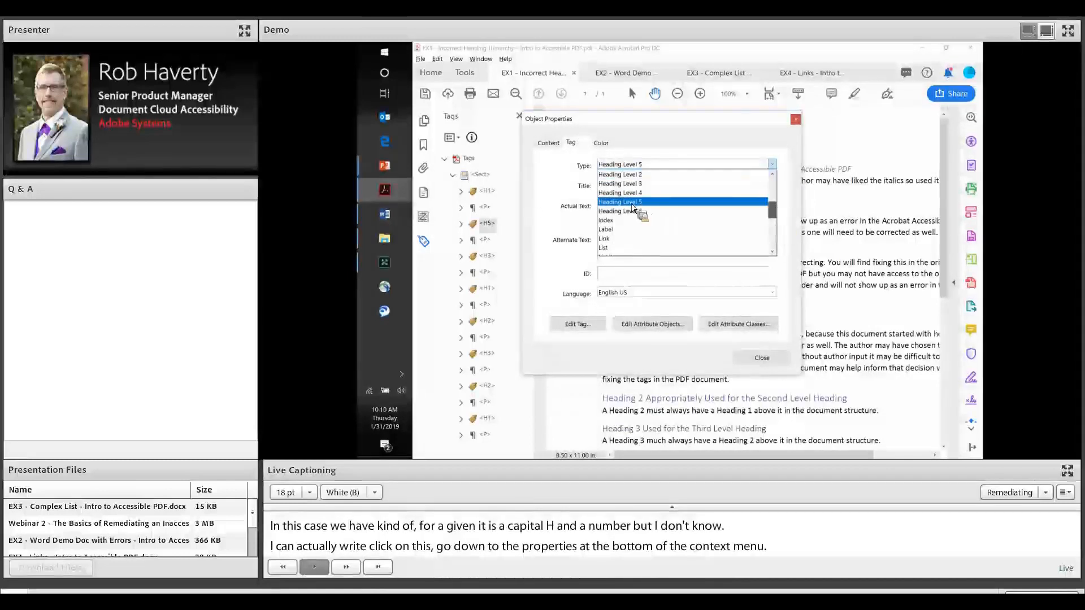
{"action": "left_click", "coordinate": [628, 175]}
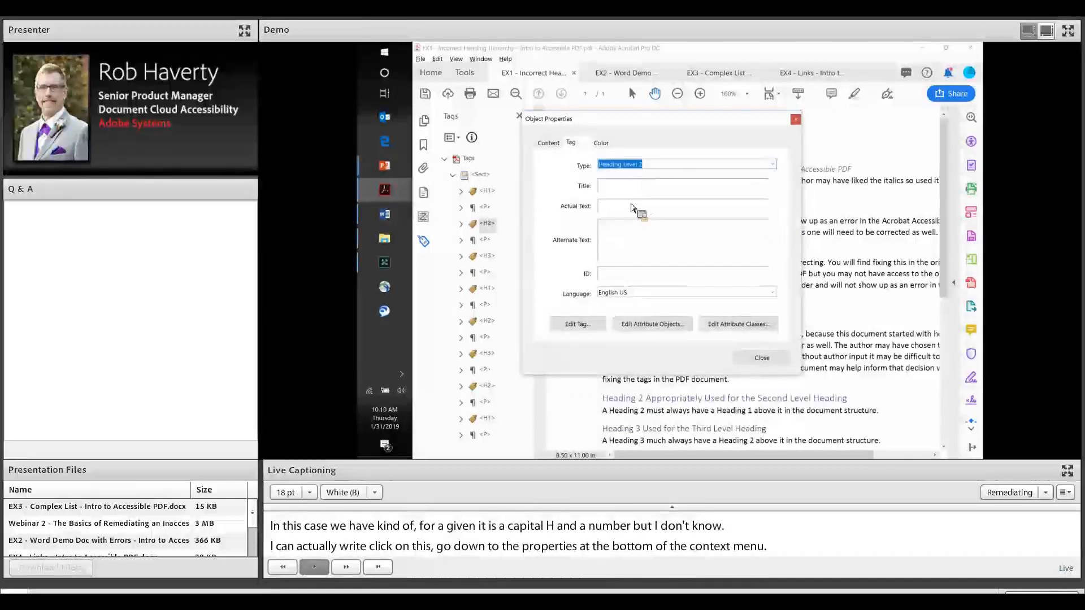
{"action": "left_click", "coordinate": [758, 358]}
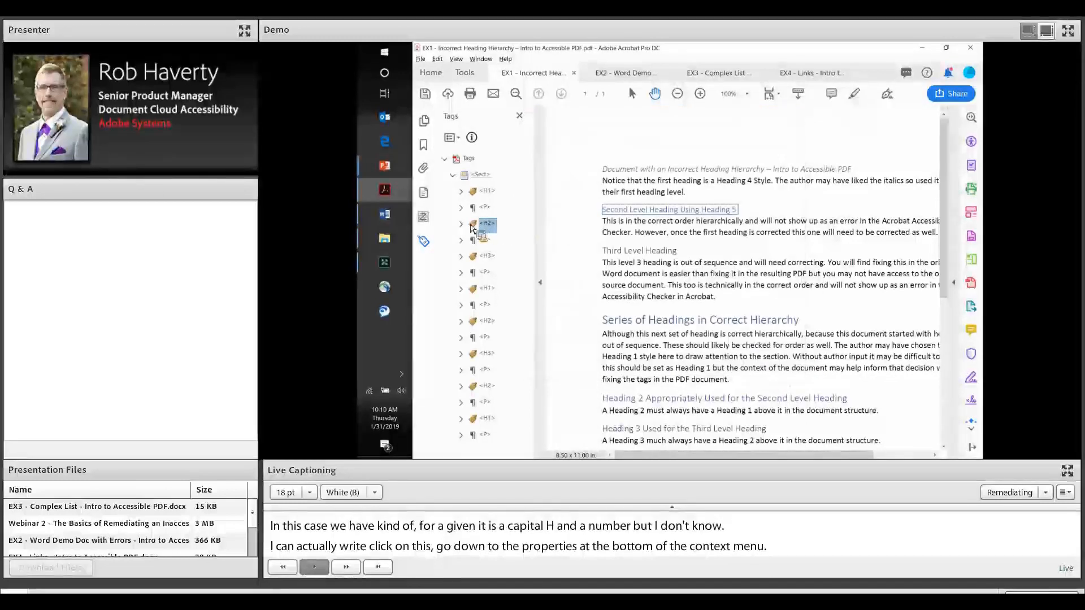
Step: Review the object properties of the second heading's tag and close them
{"action": "left_click_drag", "start_coordinate": [470, 225], "coordinate": [495, 232]}
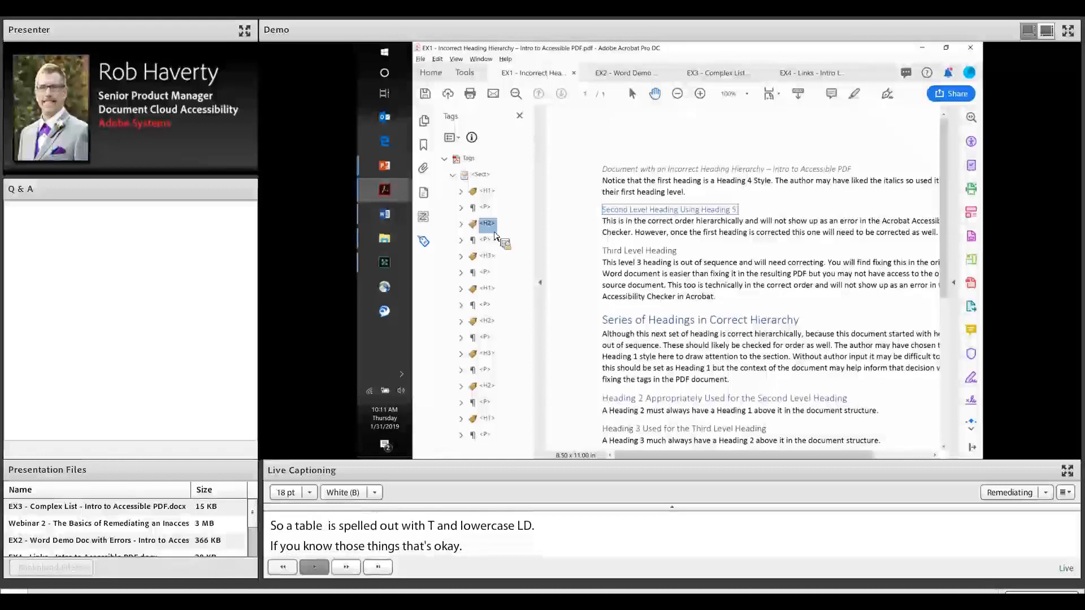
{"action": "left_click_drag", "start_coordinate": [495, 236], "coordinate": [549, 207]}
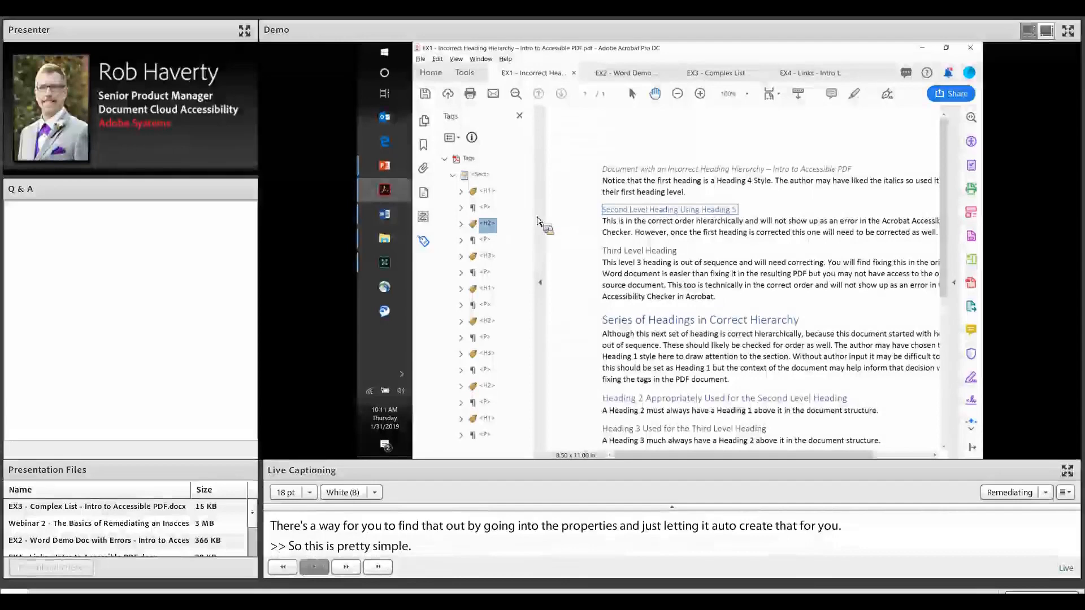
{"action": "right_click", "coordinate": [489, 225]}
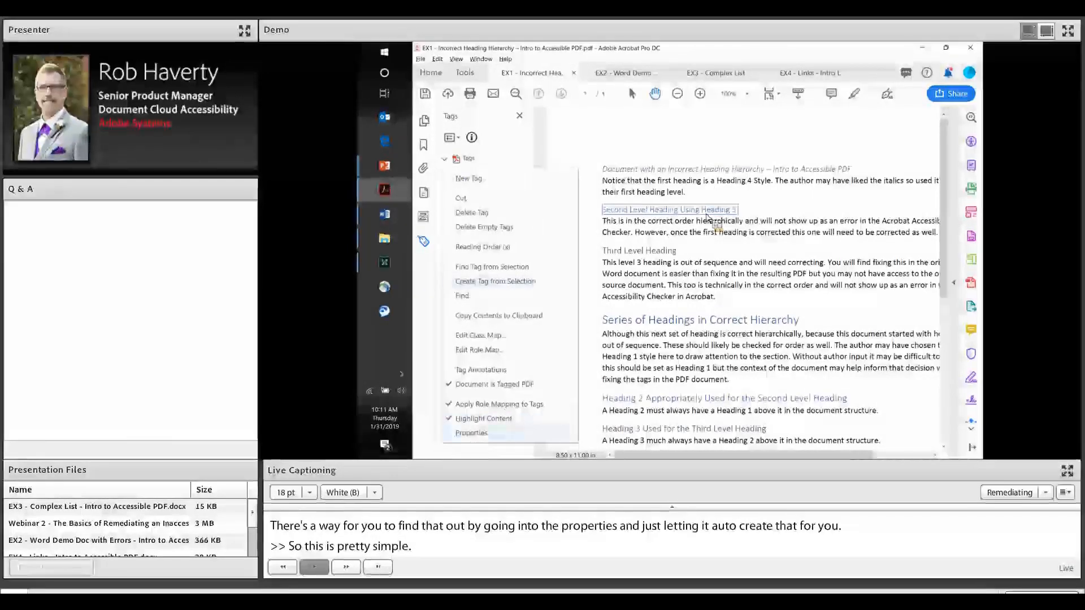
{"action": "left_click", "coordinate": [472, 433]}
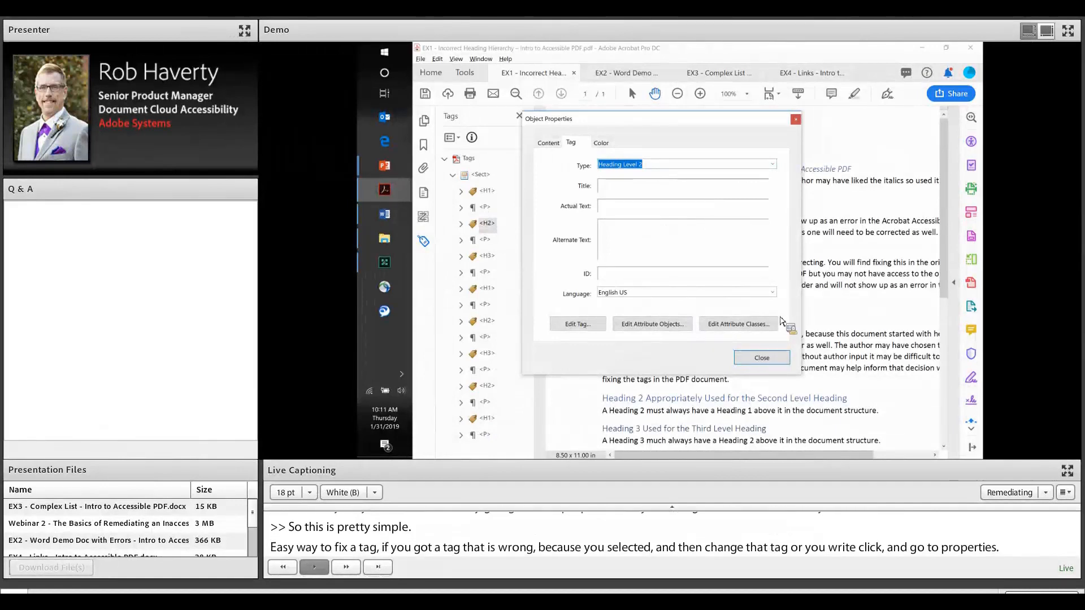
{"action": "left_click", "coordinate": [760, 360]}
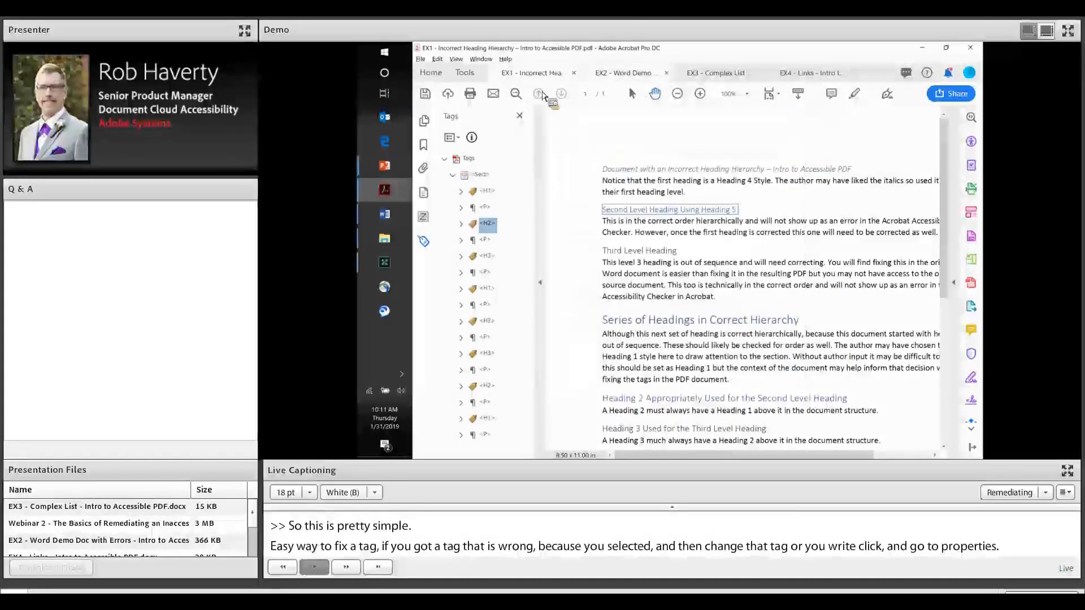
Step: Close the EX1 PDF without saving and show the tag tree of EX2 - Word Demo Doc with Errors
{"action": "left_click", "coordinate": [573, 72]}
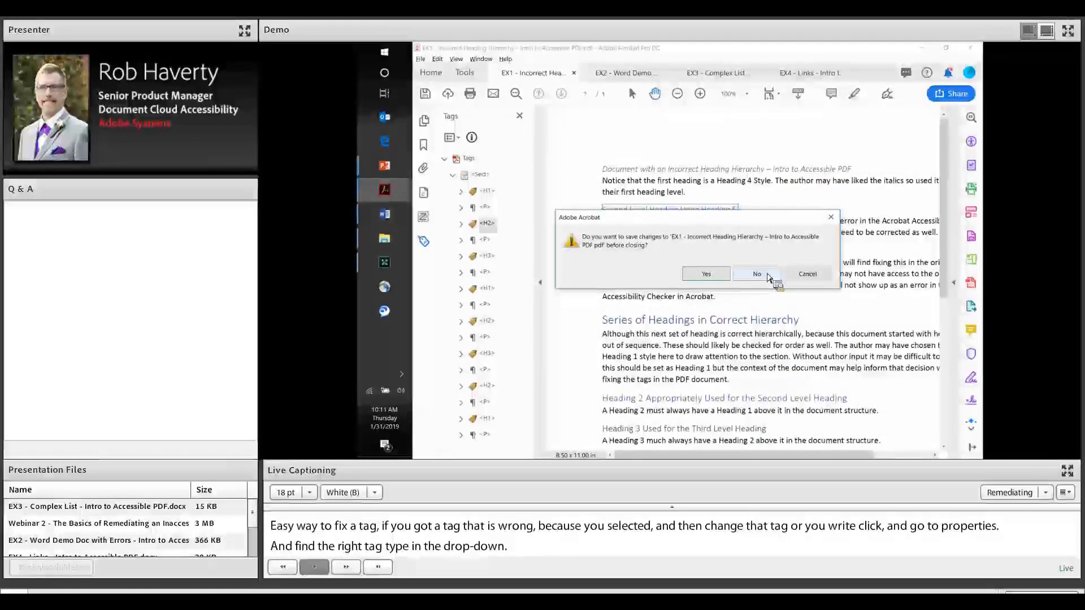
{"action": "left_click", "coordinate": [768, 275]}
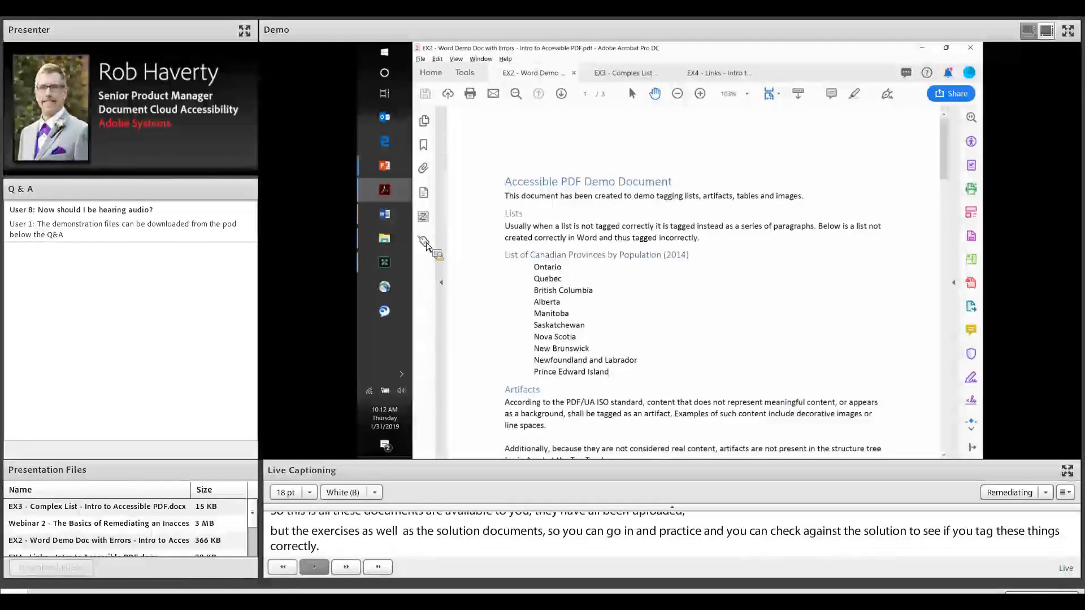
{"action": "left_click", "coordinate": [423, 241]}
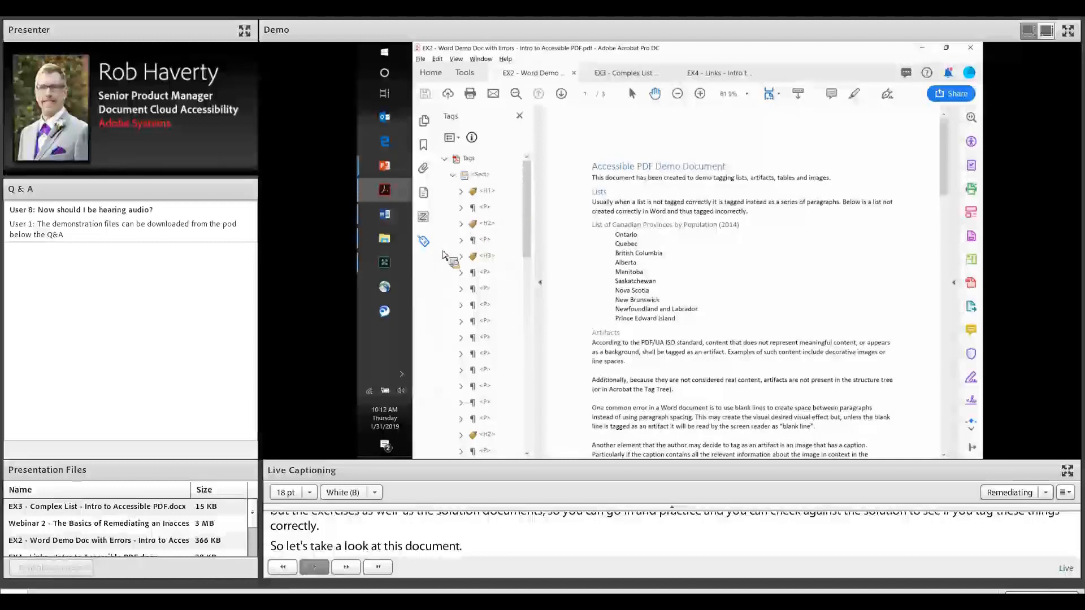
Step: Examine the tags one by one from the section down to the first province, returning to the provinces list heading
{"action": "left_click", "coordinate": [480, 174]}
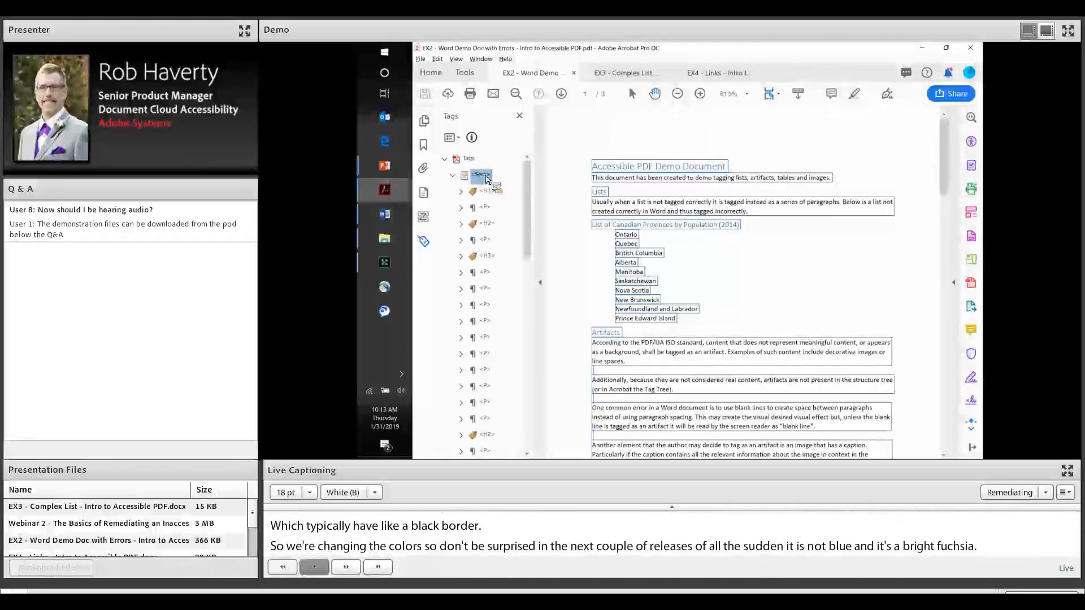
{"action": "key", "text": "Down"}
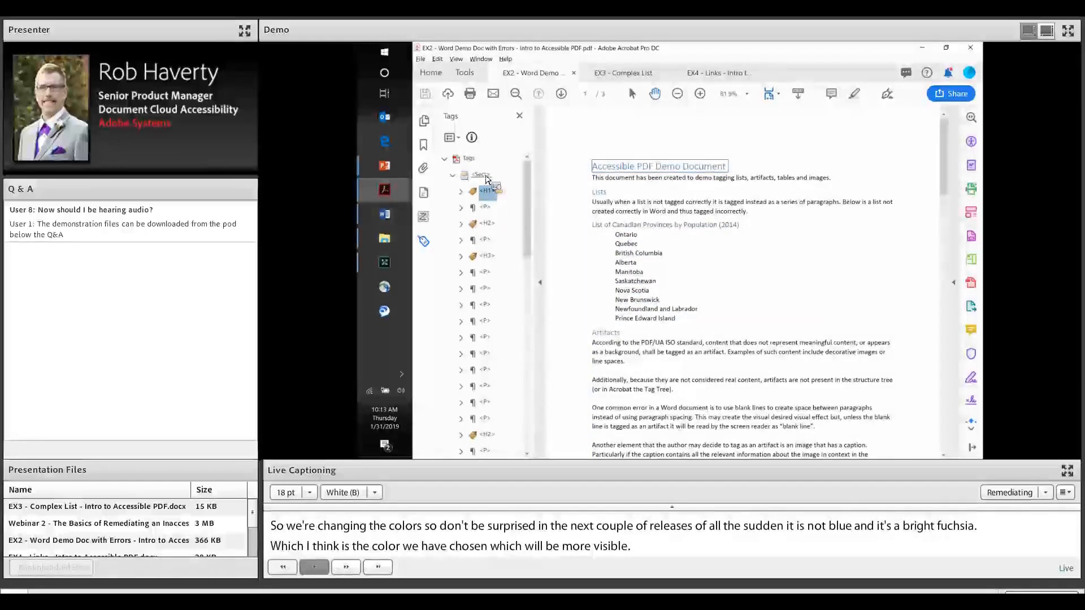
{"action": "key", "text": "Down"}
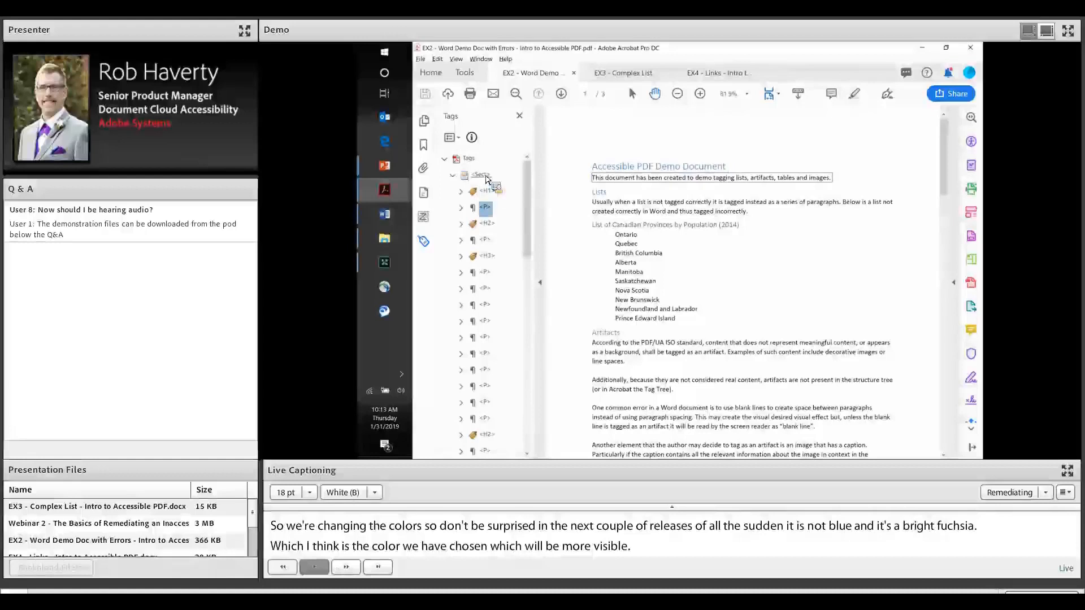
{"action": "key", "text": "Down"}
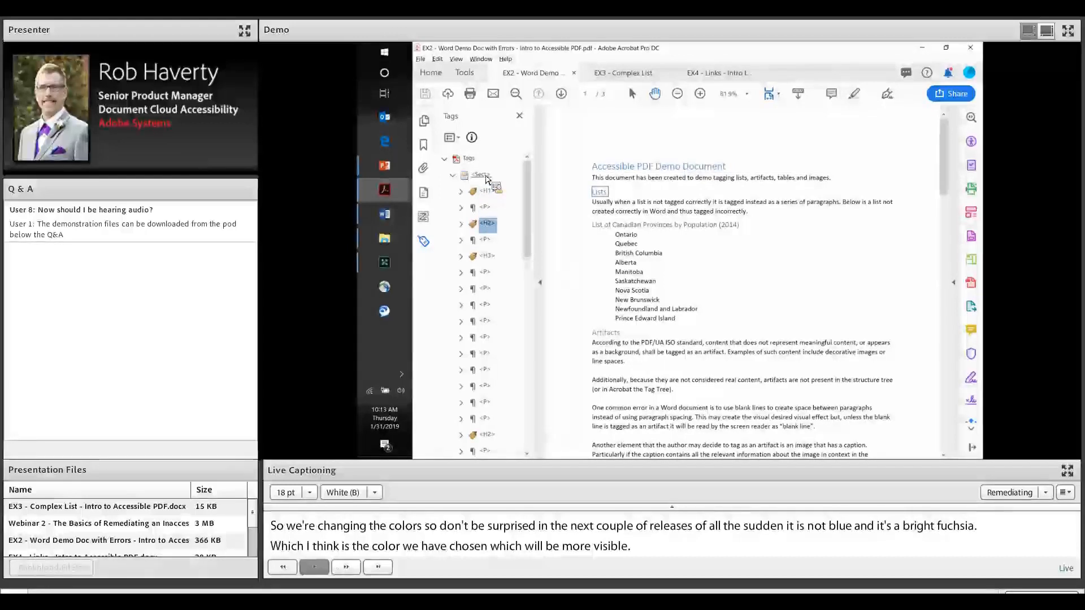
{"action": "key", "text": "Down"}
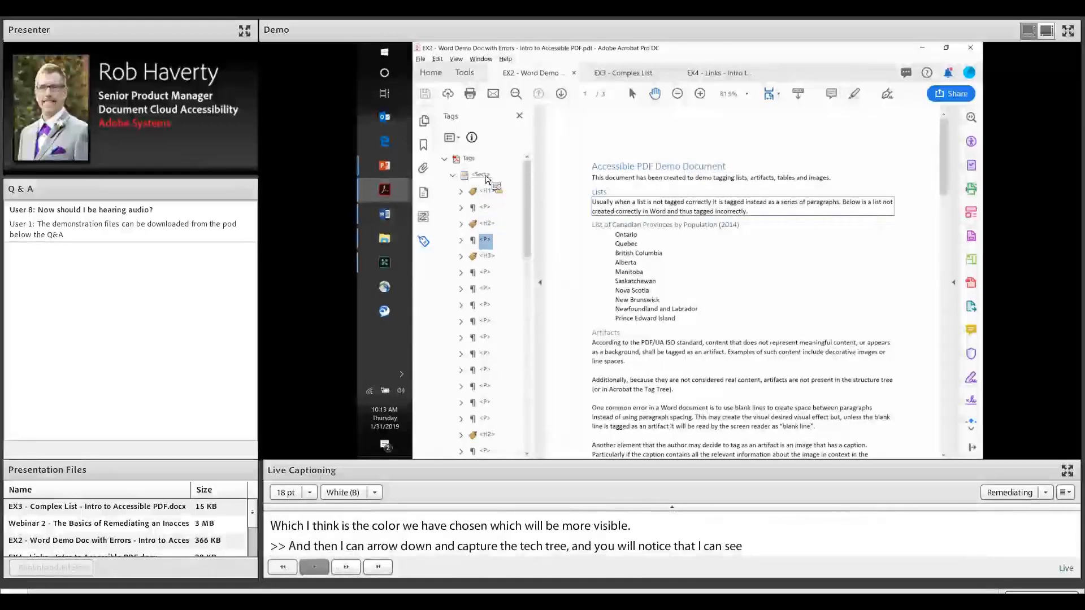
{"action": "key", "text": "Down"}
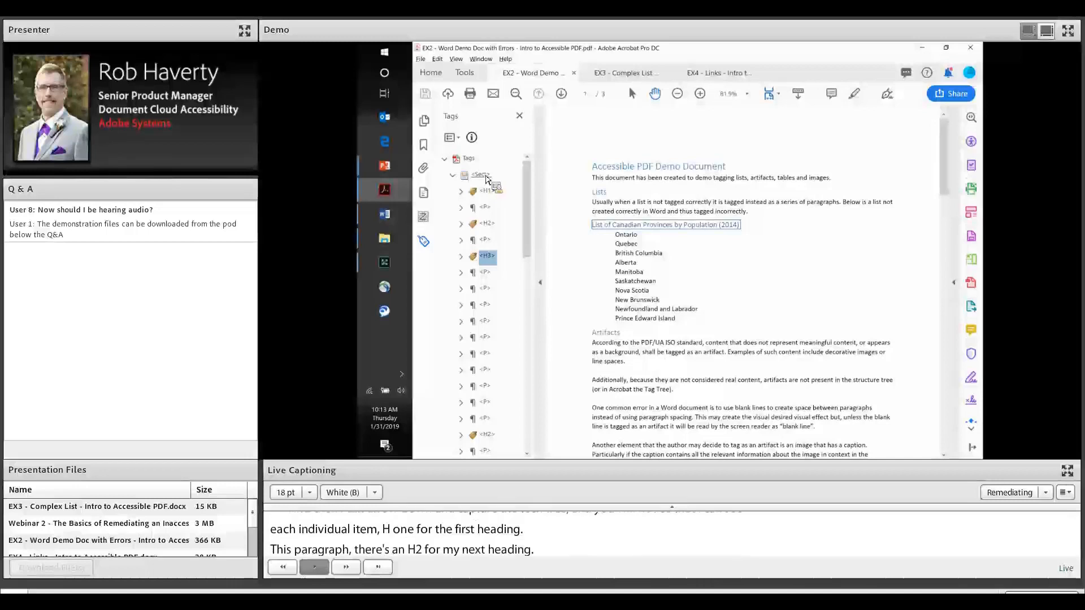
{"action": "key", "text": "Down"}
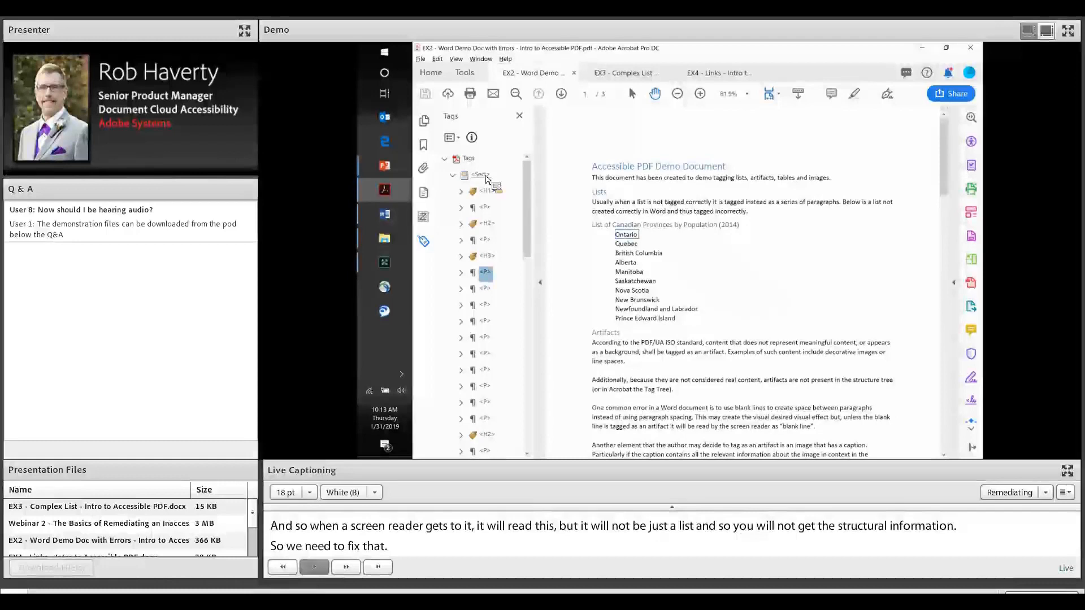
{"action": "key", "text": "Up"}
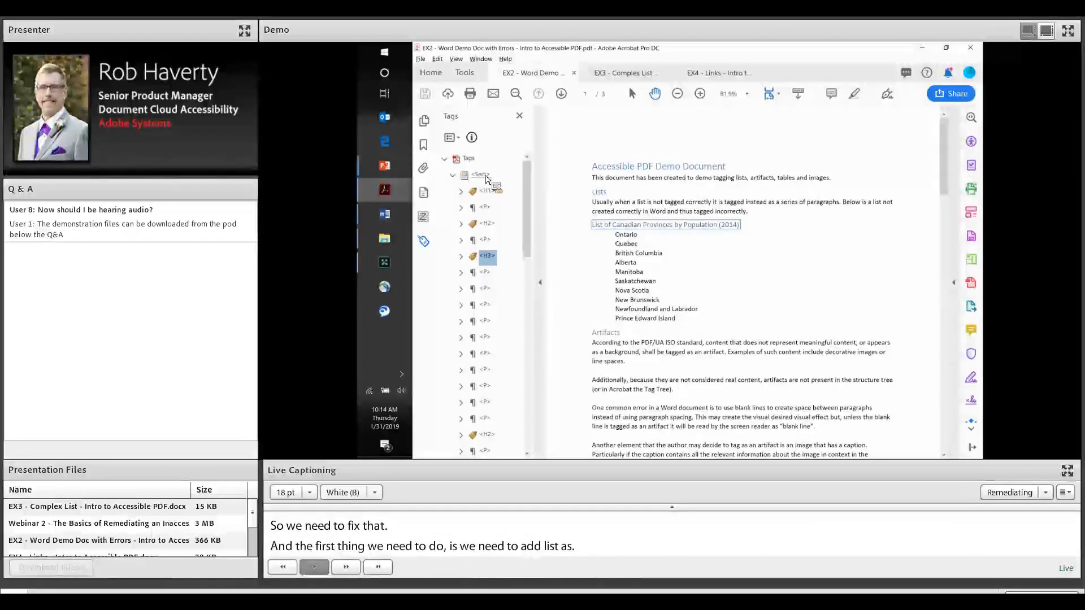
Step: Add a List tag without a title directly below the provinces heading's <H3> tag and select the new tag
{"action": "left_click_drag", "start_coordinate": [486, 178], "coordinate": [487, 264]}
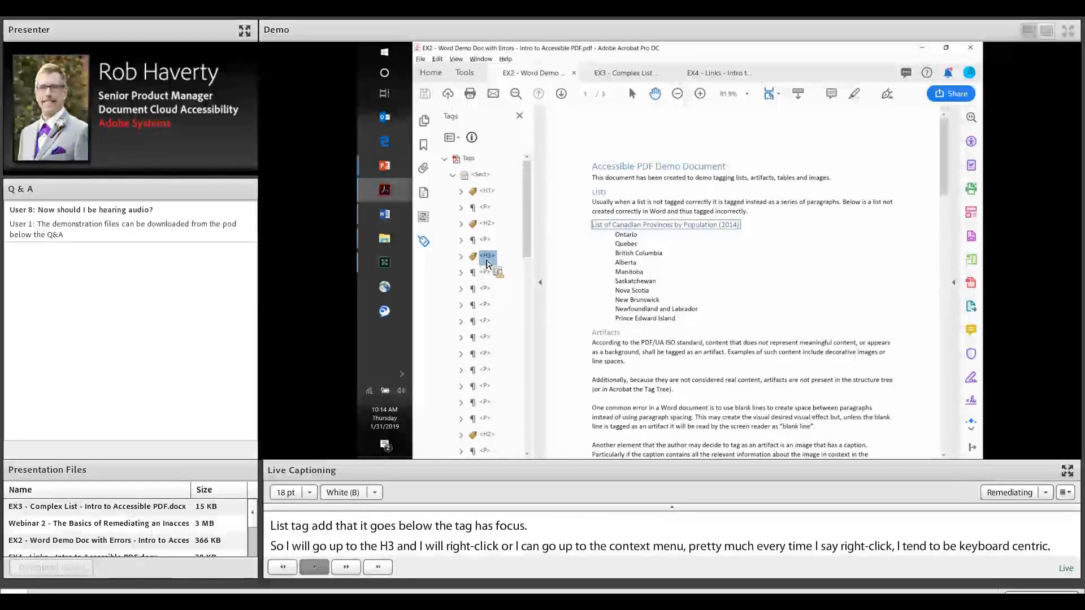
{"action": "left_click_drag", "start_coordinate": [487, 263], "coordinate": [462, 262]}
{"action": "key", "text": "shift+F10"}
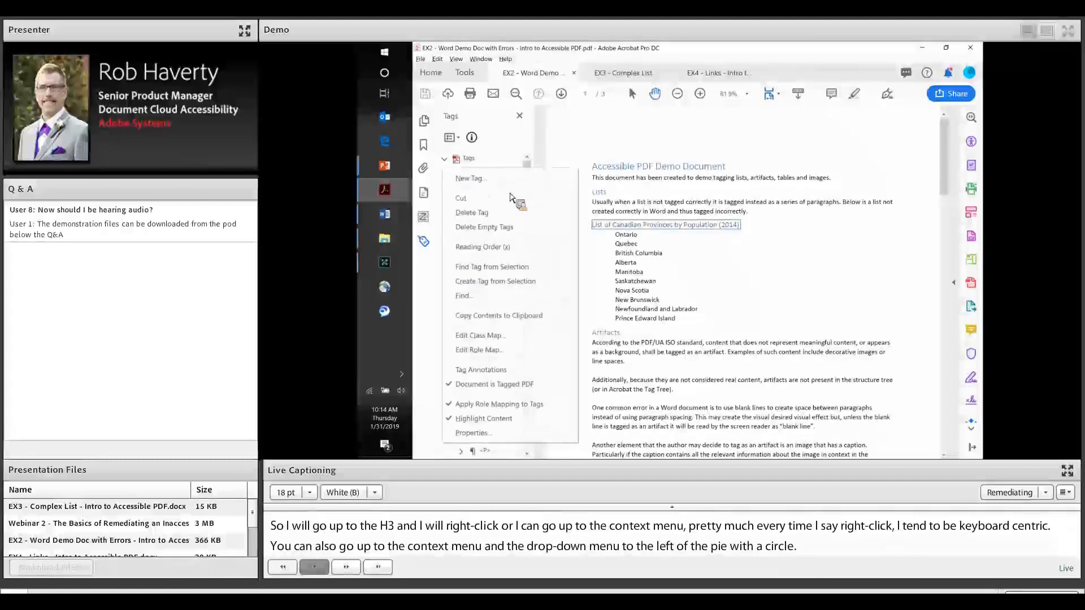
{"action": "left_click", "coordinate": [469, 178]}
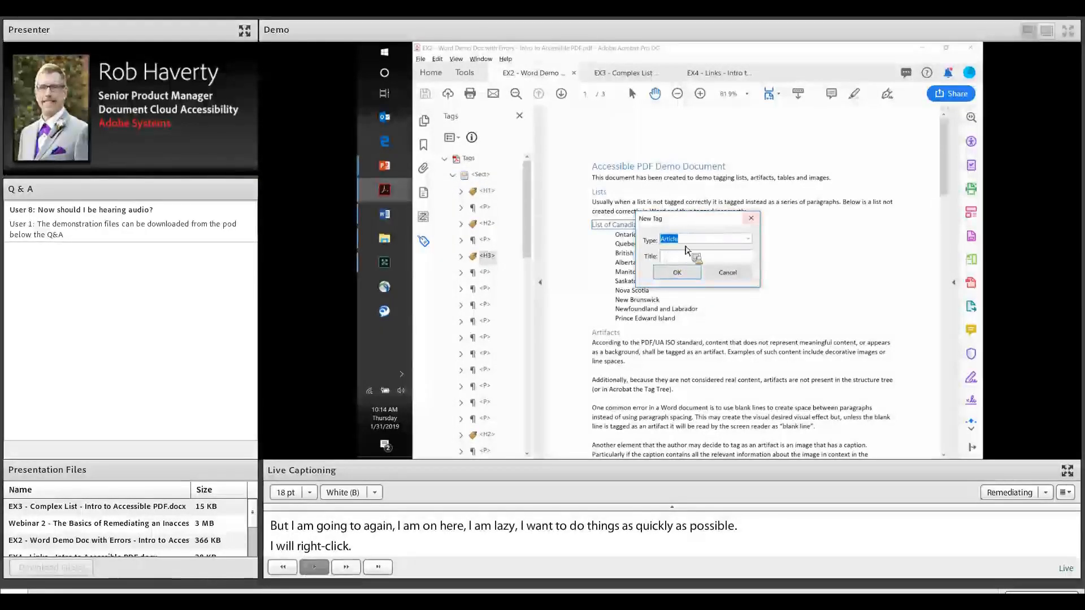
{"action": "left_click", "coordinate": [748, 239]}
{"action": "left_click_drag", "start_coordinate": [749, 266], "coordinate": [752, 297]}
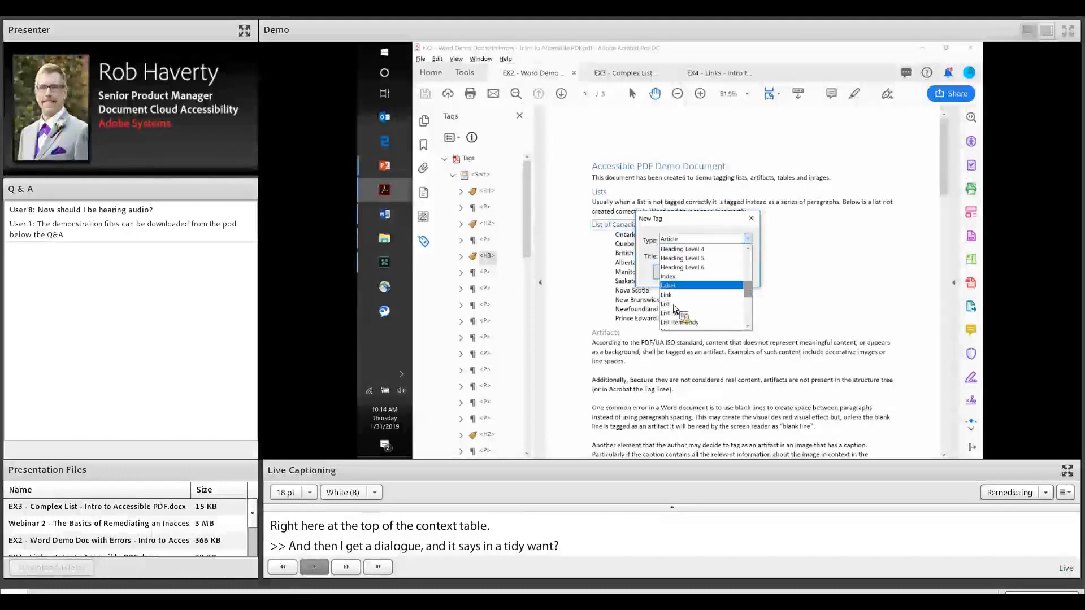
{"action": "left_click", "coordinate": [672, 304]}
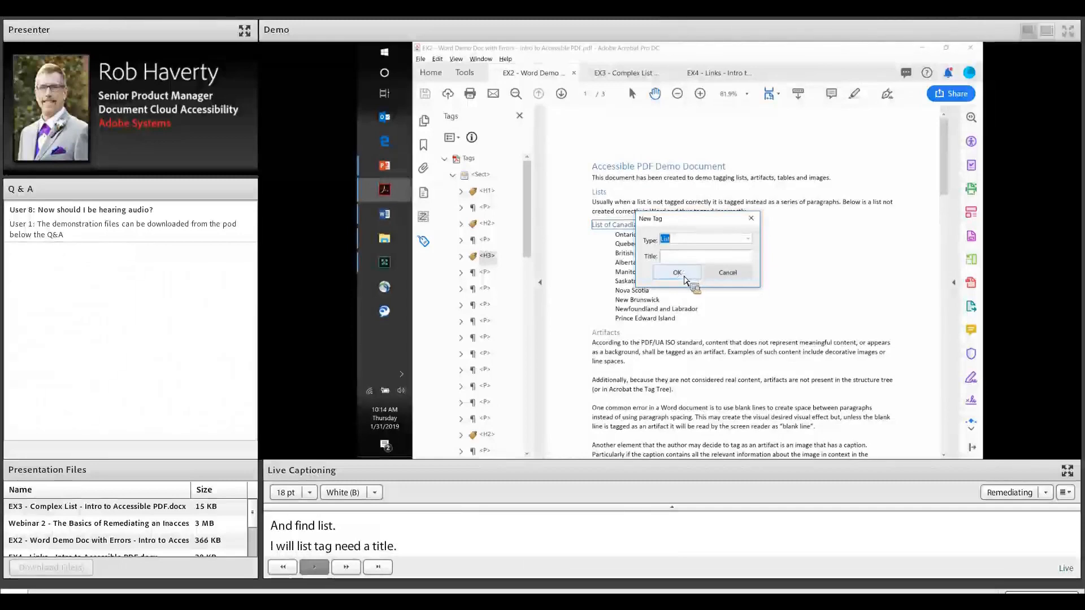
{"action": "left_click", "coordinate": [684, 278]}
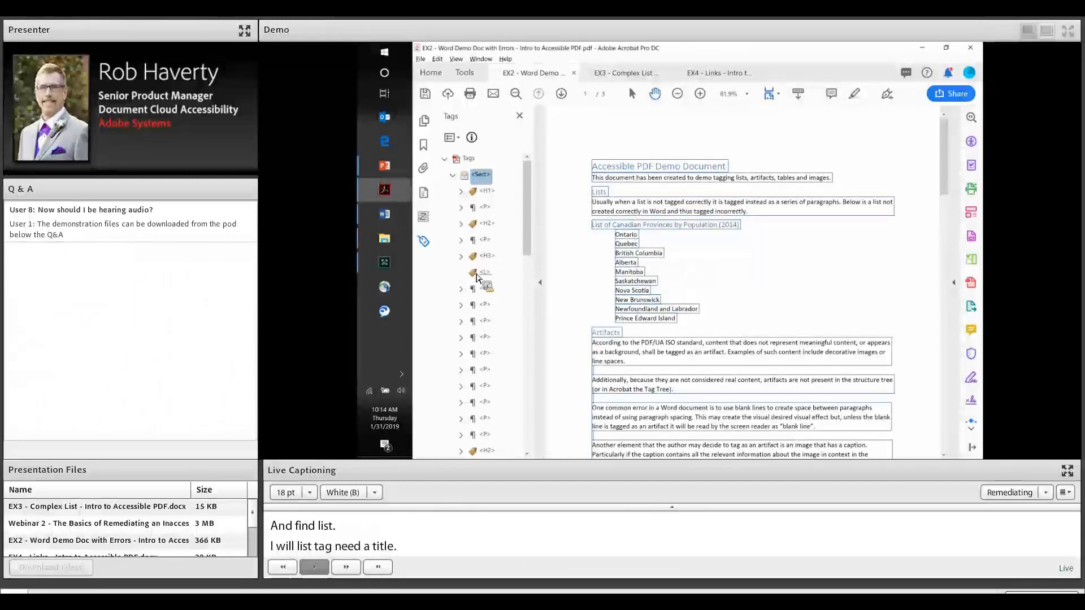
{"action": "left_click_drag", "start_coordinate": [476, 276], "coordinate": [487, 283]}
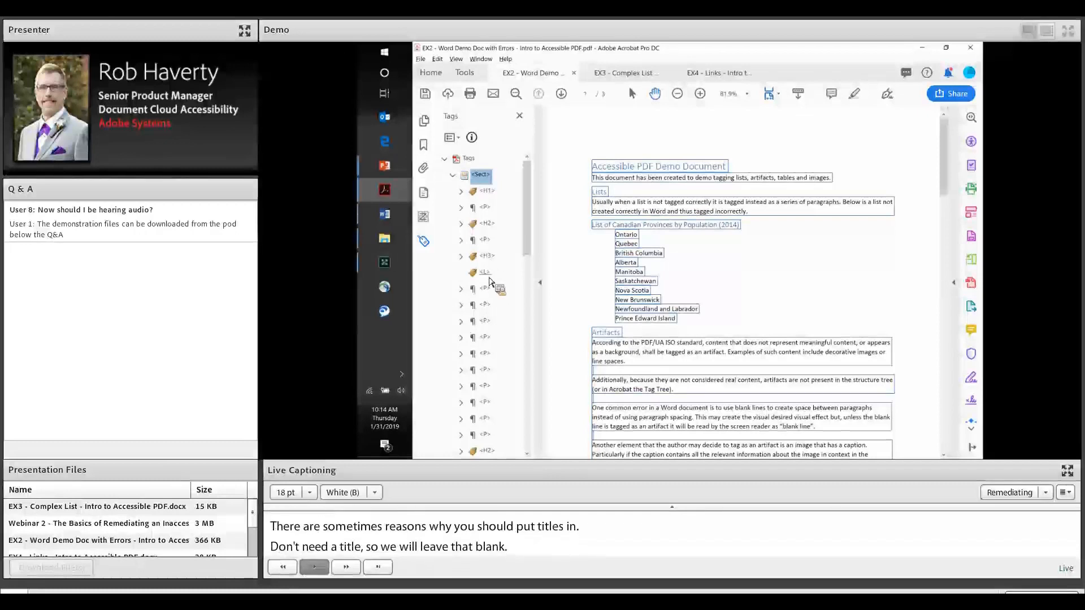
{"action": "left_click_drag", "start_coordinate": [505, 214], "coordinate": [489, 278]}
{"action": "left_click", "coordinate": [486, 272]}
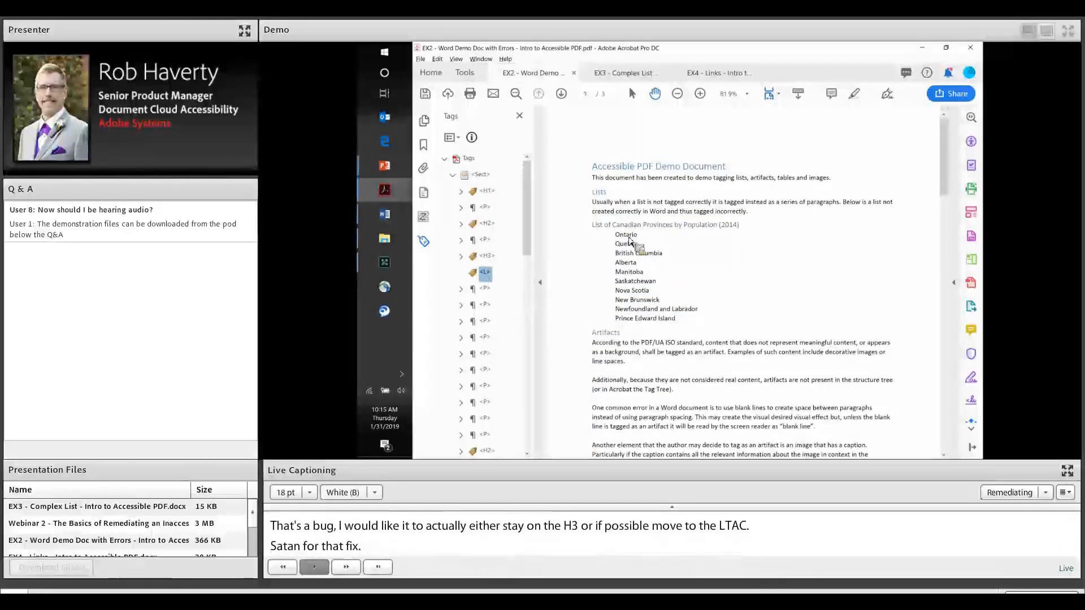
Step: Change the tag type of all ten province paragraphs, Ontario through Prince Edward Island, to List Item in their shared object properties
{"action": "left_click_drag", "start_coordinate": [635, 306], "coordinate": [488, 261]}
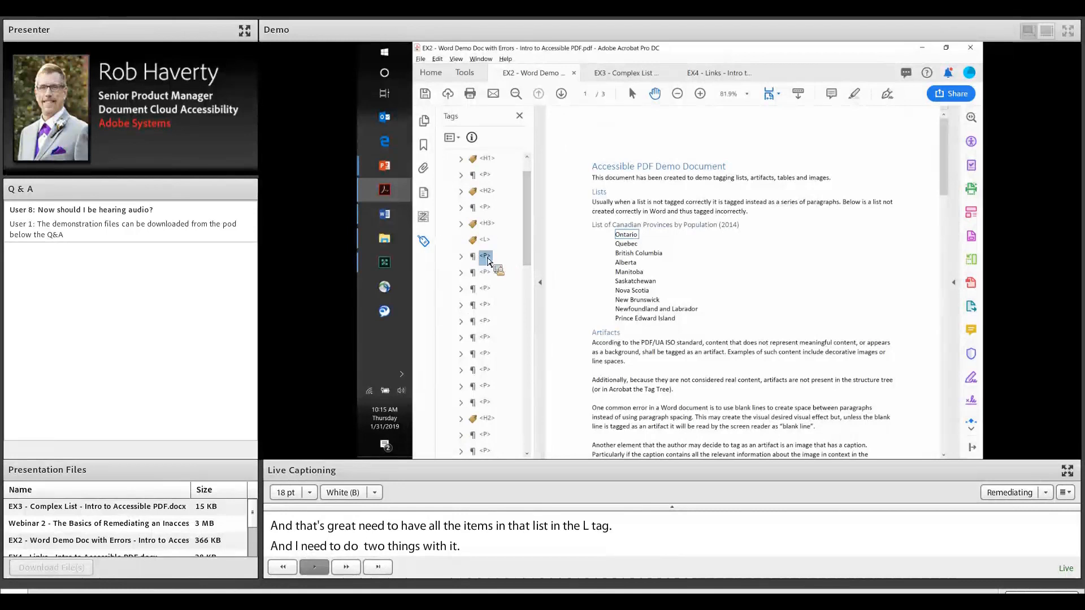
{"action": "mouse_move", "coordinate": [489, 261]}
{"action": "left_mouse_down"}
{"action": "mouse_move", "coordinate": [523, 247]}
{"action": "mouse_move", "coordinate": [484, 264]}
{"action": "left_mouse_up"}
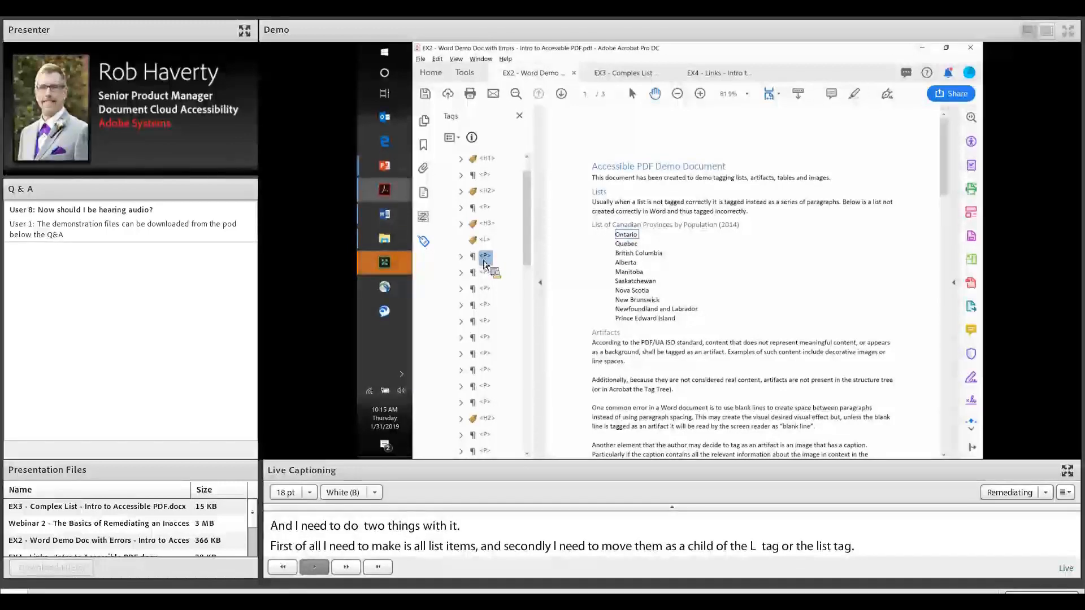
{"action": "key", "text": "shift+Down"}
{"action": "key", "text": "shift+Down"}
{"action": "key", "text": "shift+Down"}
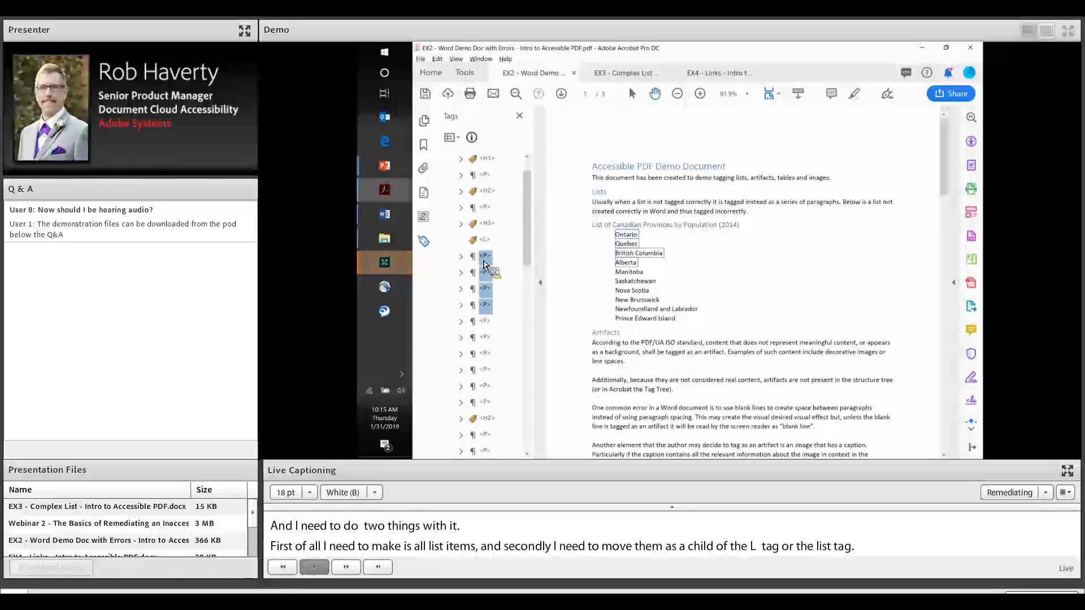
{"action": "key", "text": "shift+Down"}
{"action": "key", "text": "shift+Down"}
{"action": "key", "text": "shift+Down"}
{"action": "key", "text": "shift+Down"}
{"action": "key", "text": "shift+Down"}
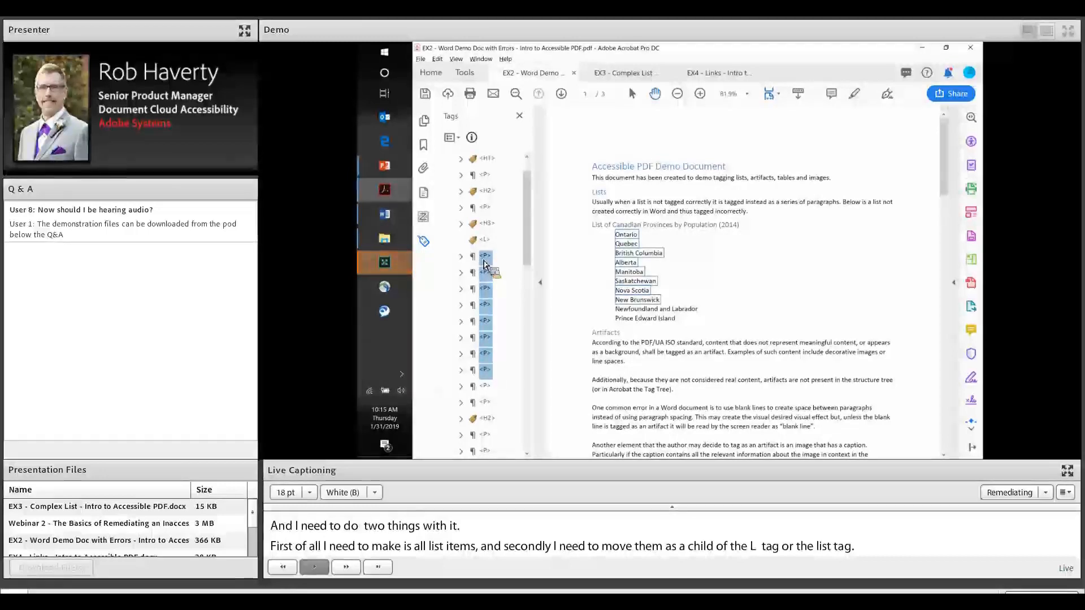
{"action": "key", "text": "shift+Down"}
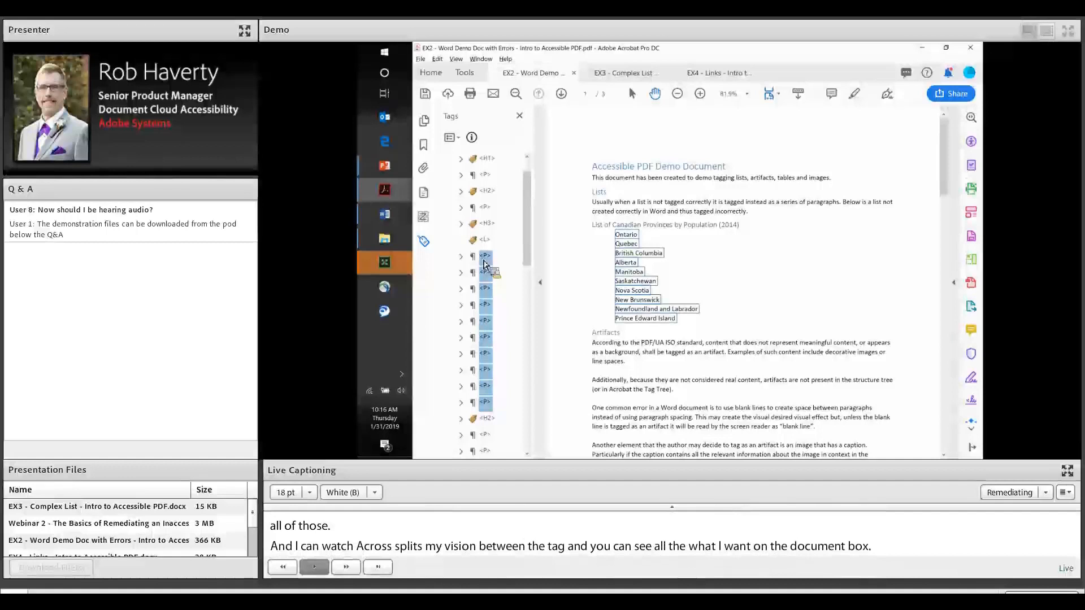
{"action": "right_click", "coordinate": [484, 263]}
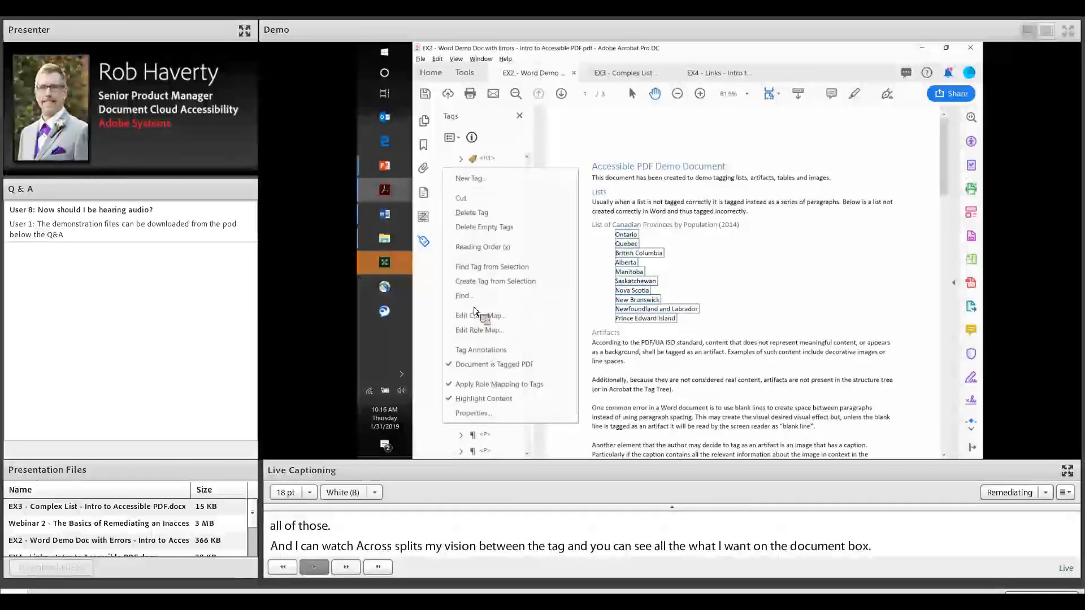
{"action": "left_click", "coordinate": [473, 413]}
{"action": "left_click", "coordinate": [775, 165]}
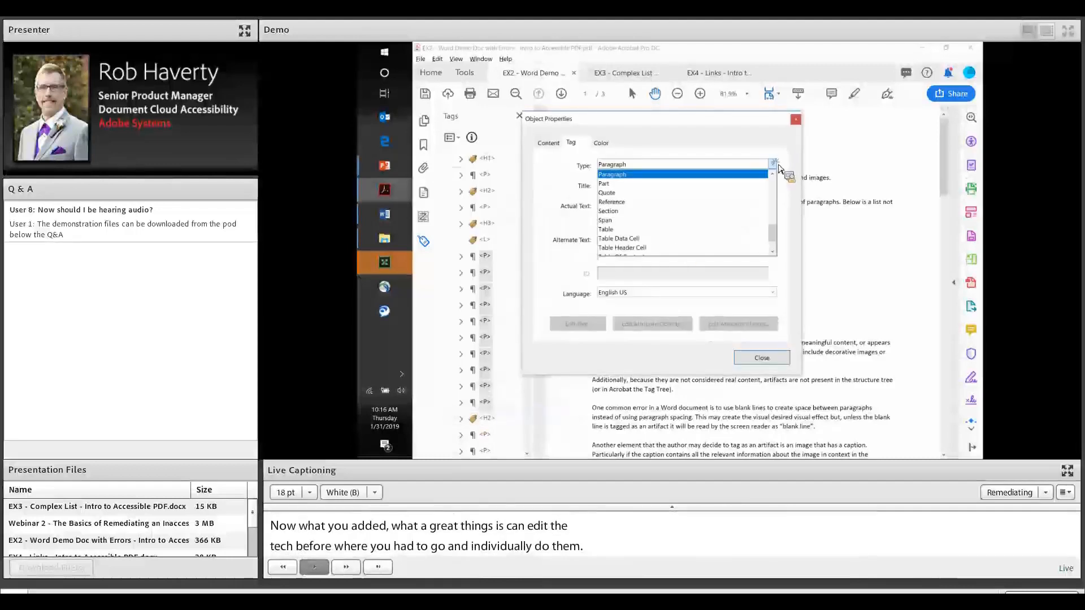
{"action": "left_click", "coordinate": [774, 177]}
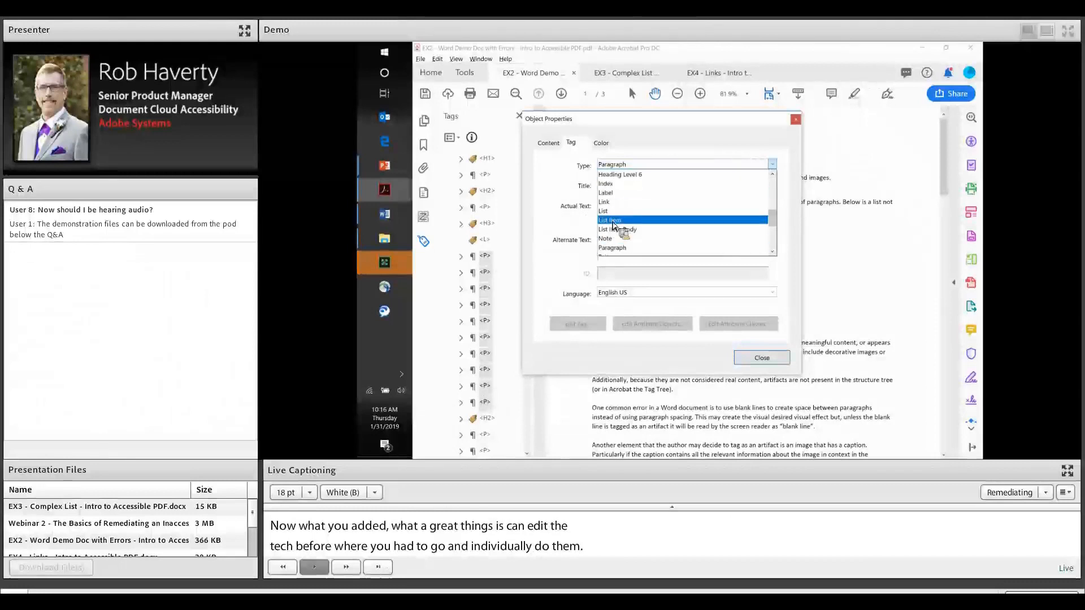
{"action": "left_click", "coordinate": [612, 220]}
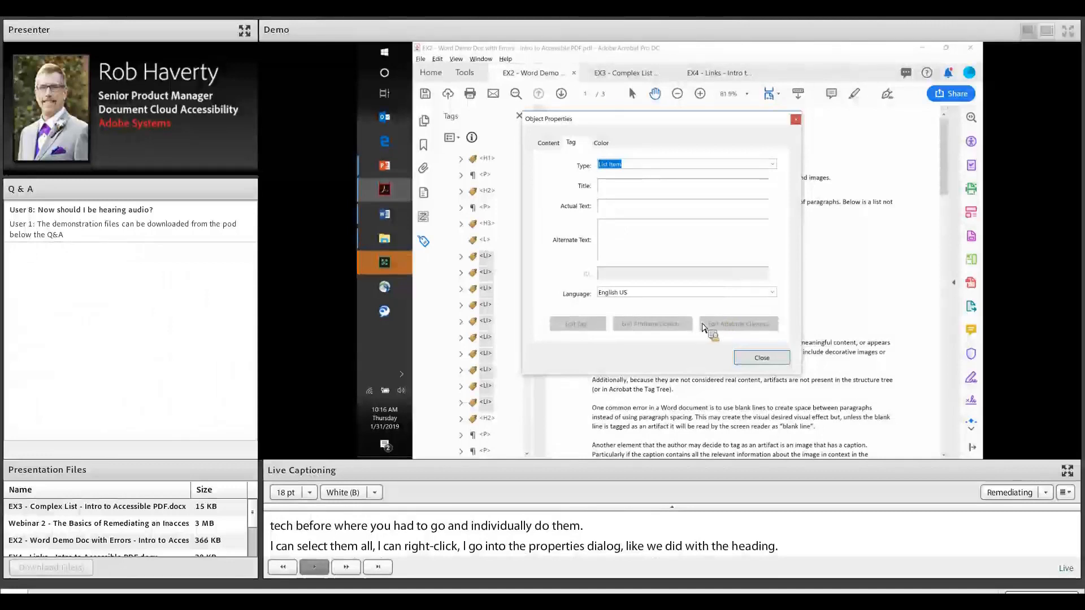
{"action": "left_click", "coordinate": [762, 358]}
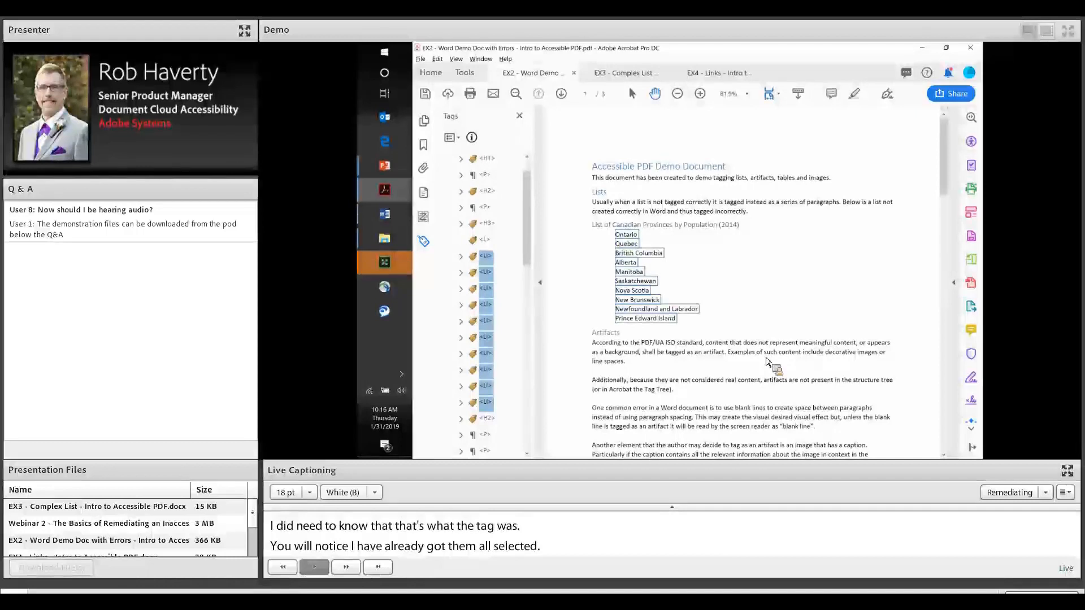
Step: Cut the ten <LI> tags and paste them as children of the <L> tag
{"action": "left_click", "coordinate": [451, 137]}
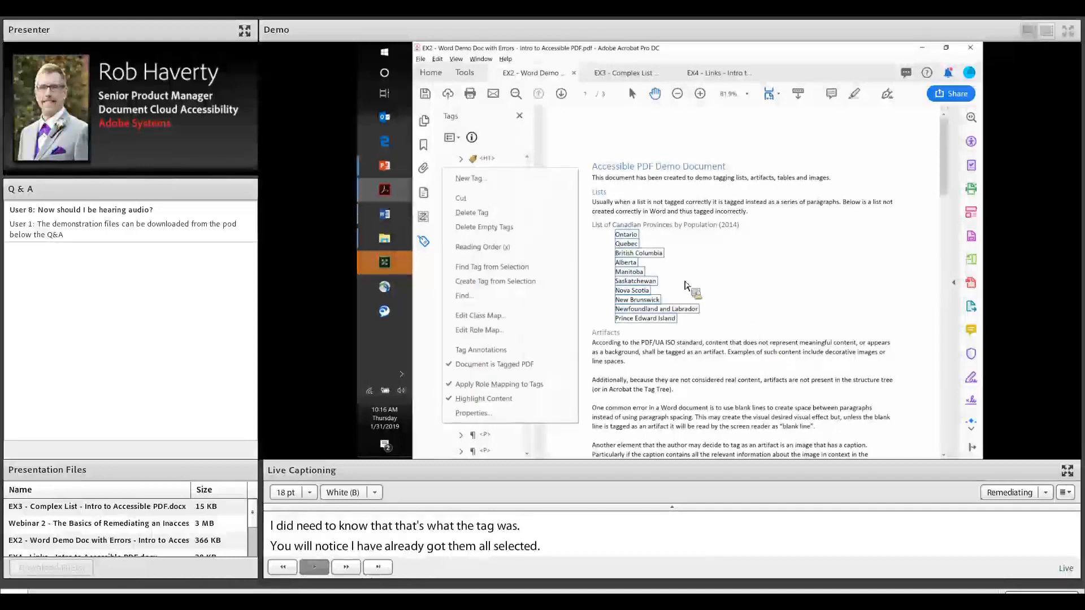
{"action": "left_click", "coordinate": [461, 198]}
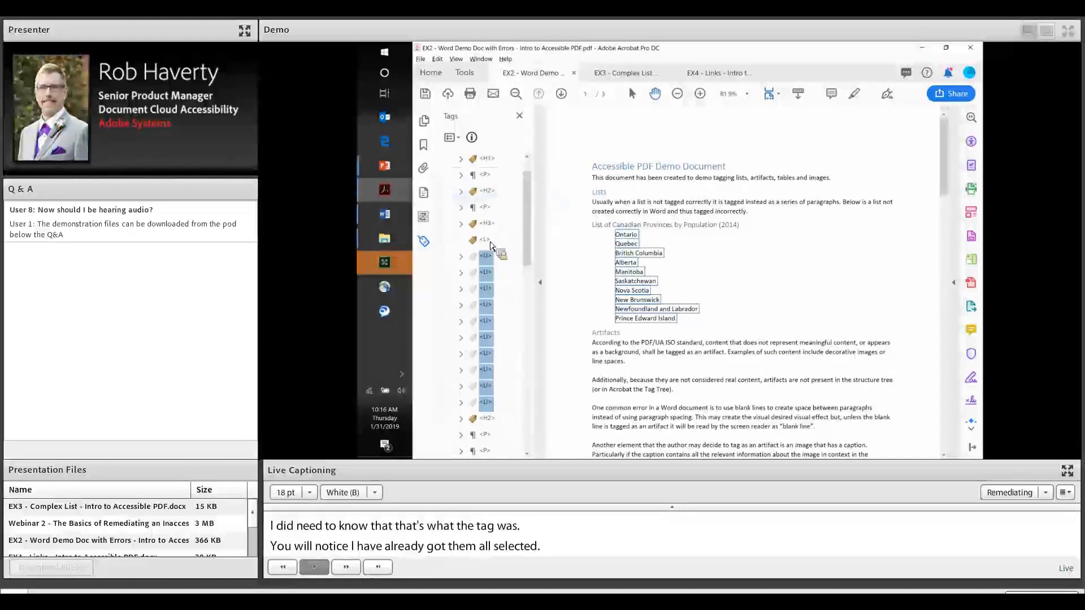
{"action": "left_click_drag", "start_coordinate": [490, 244], "coordinate": [490, 244]}
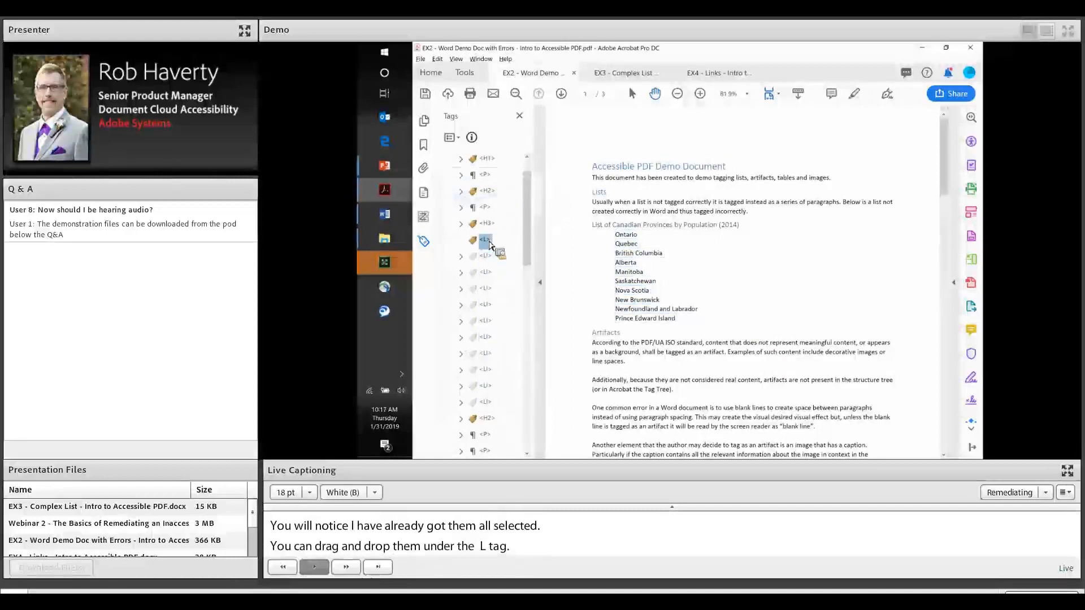
{"action": "right_click", "coordinate": [490, 244]}
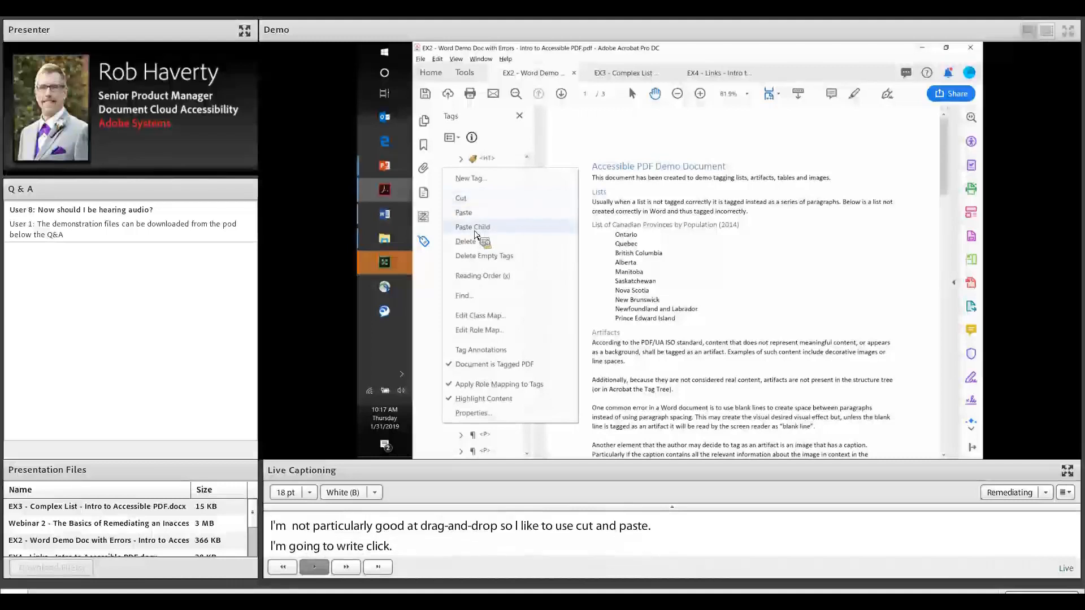
{"action": "left_click", "coordinate": [475, 228]}
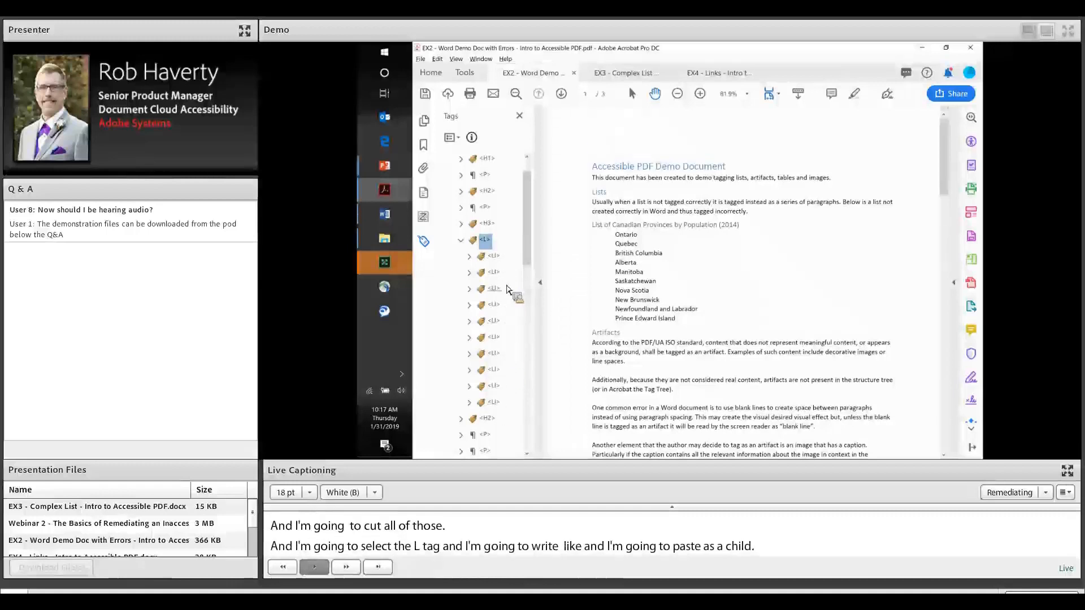
Step: Inspect the content of the first list item under the <L> tag and collapse the list
{"action": "left_click", "coordinate": [470, 257]}
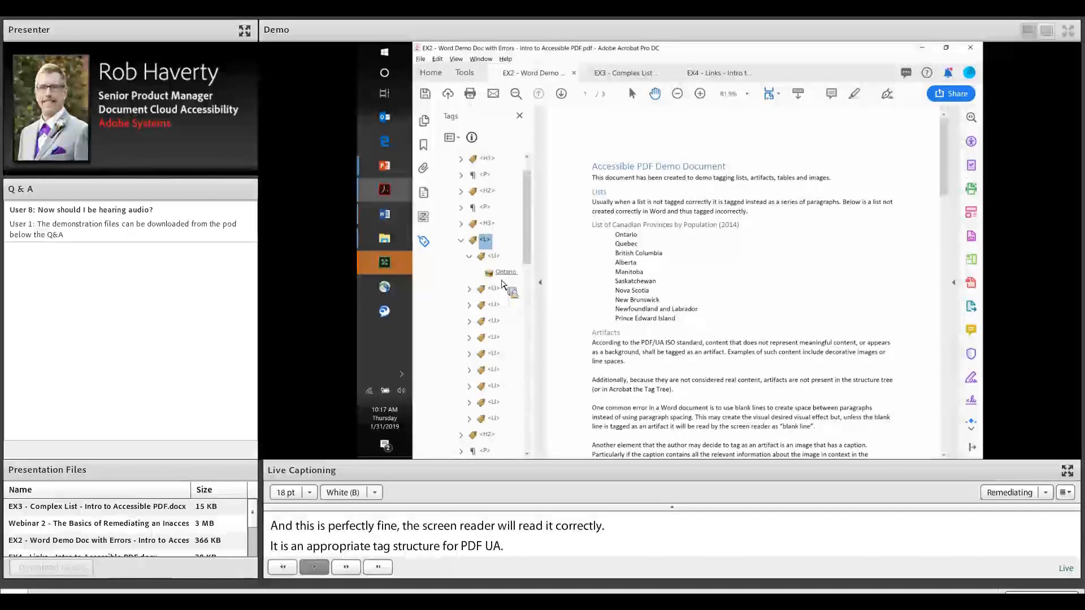
{"action": "left_click_drag", "start_coordinate": [502, 284], "coordinate": [463, 244]}
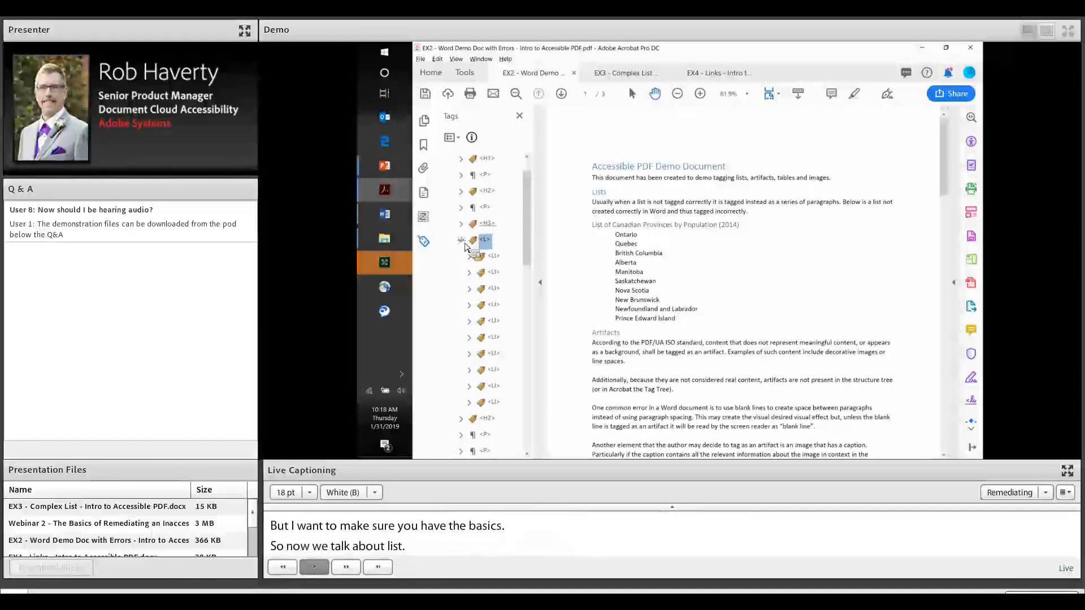
{"action": "left_click", "coordinate": [462, 241]}
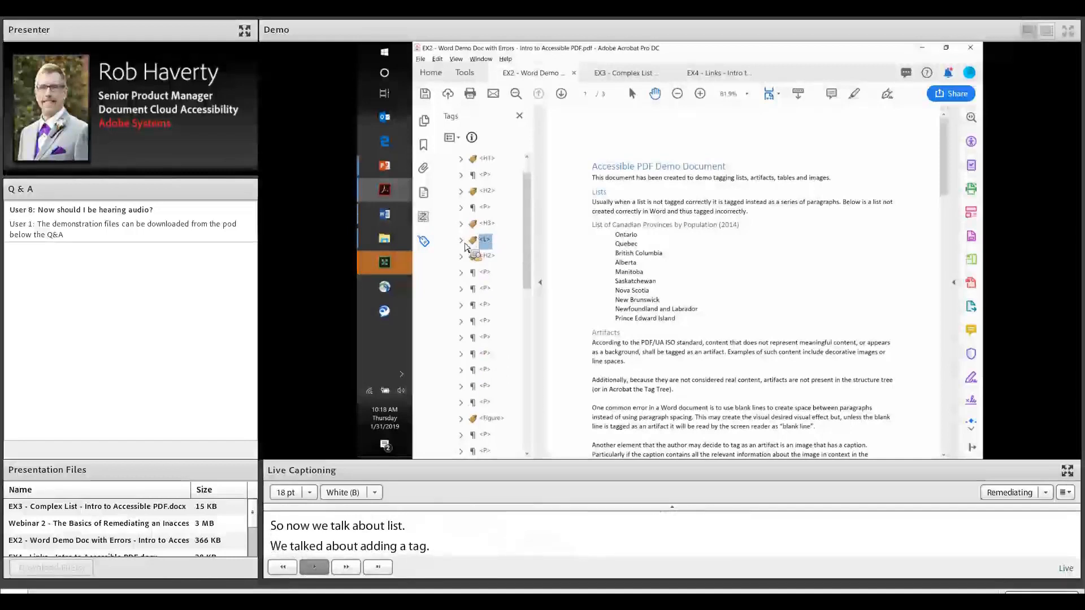
Step: Select the Artifacts heading's <H2> tag and show the whole Artifacts section of the page
{"action": "key", "text": "Down"}
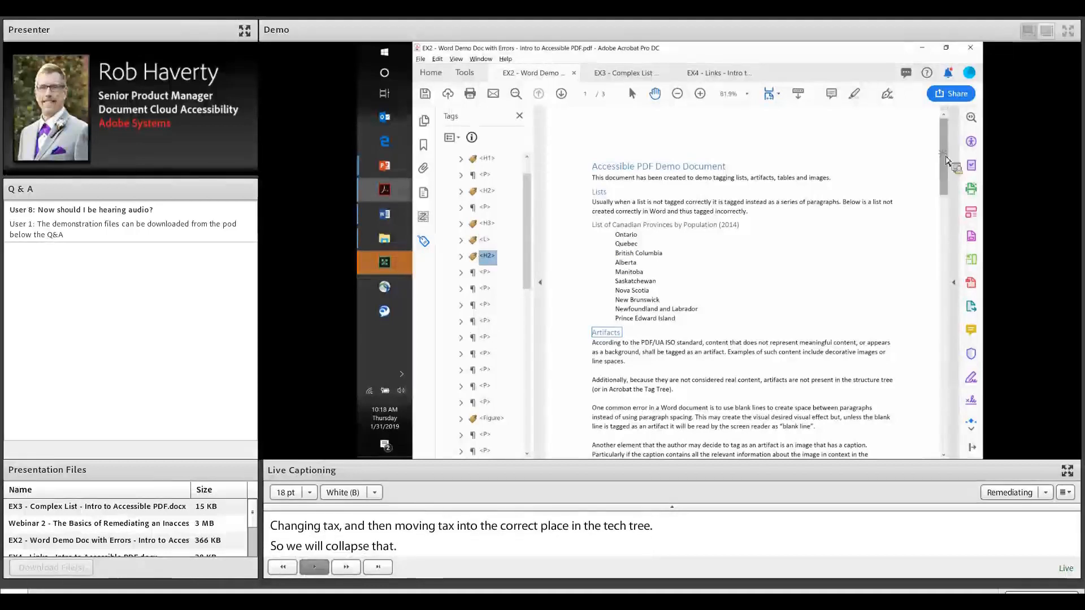
{"action": "left_click_drag", "start_coordinate": [947, 181], "coordinate": [947, 211]}
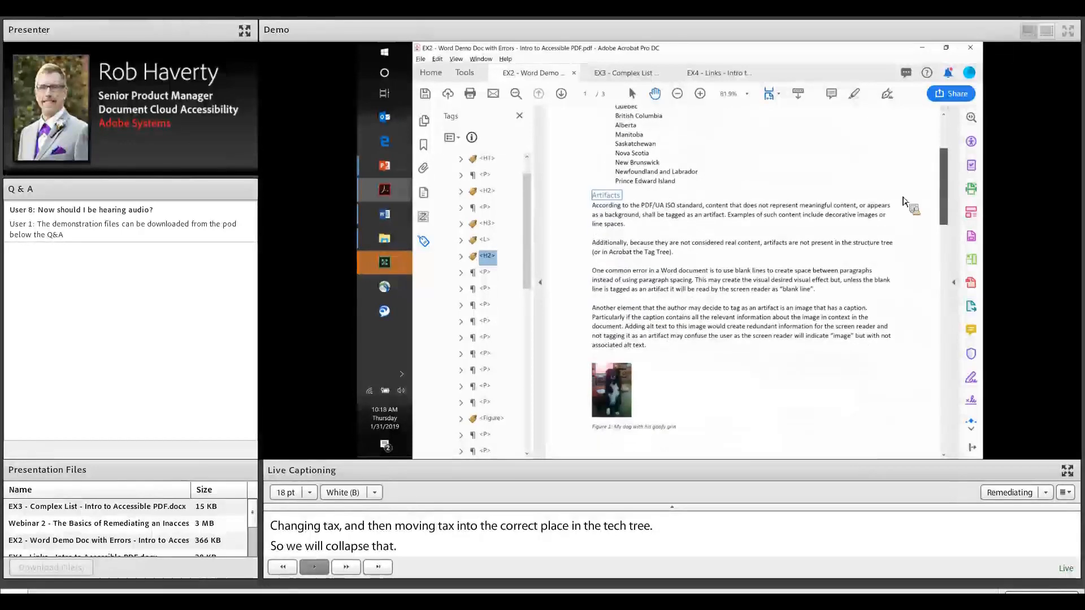
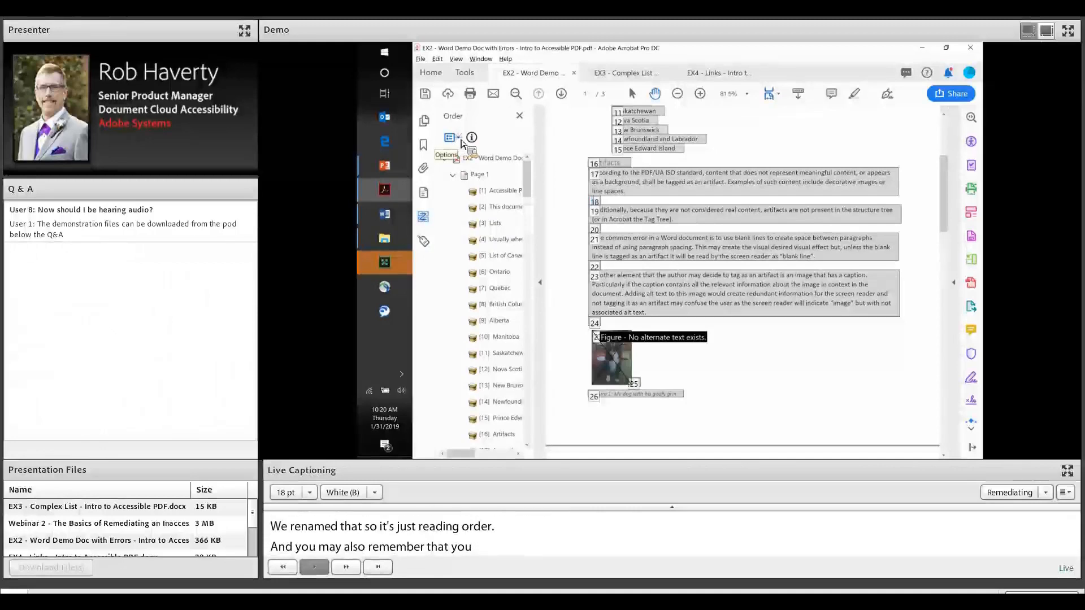
Step: Show the Reading Order dialog from the content order view, close it and return to the tag tree
{"action": "left_click", "coordinate": [458, 139]}
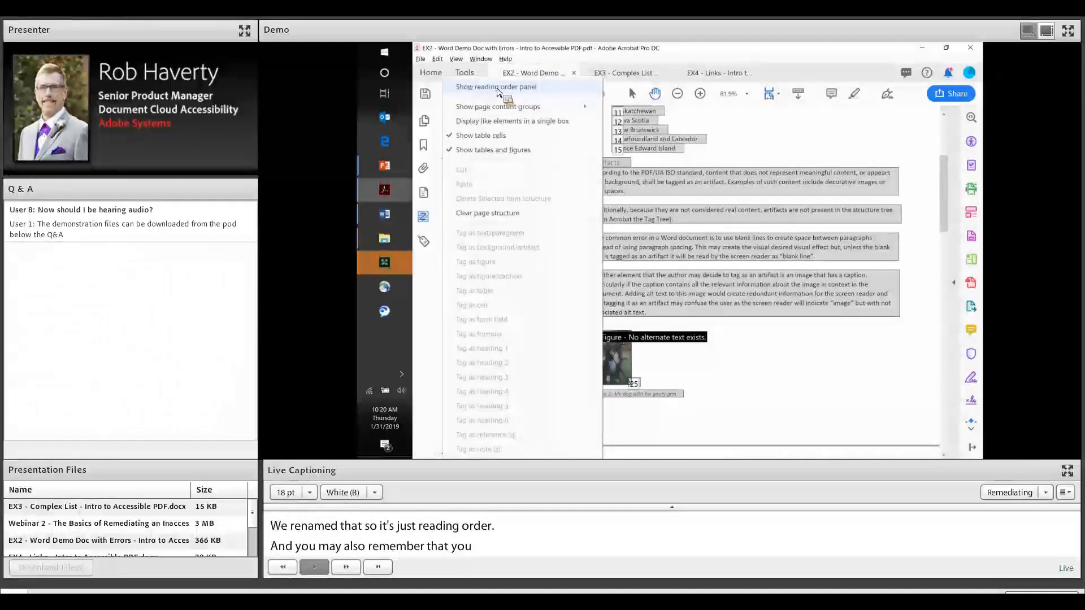
{"action": "left_click", "coordinate": [497, 88]}
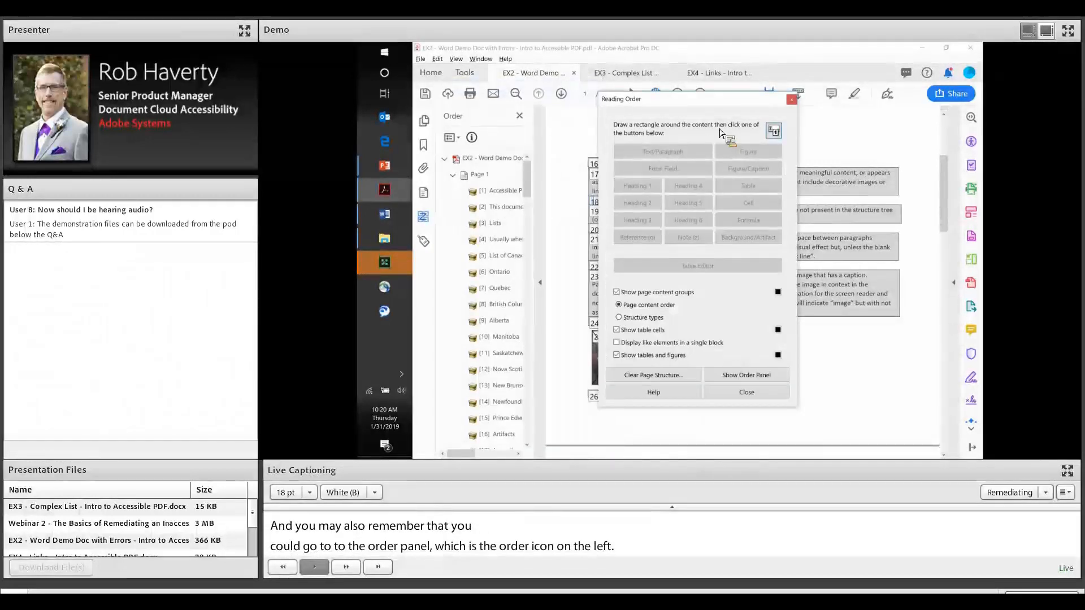
{"action": "left_click", "coordinate": [791, 100]}
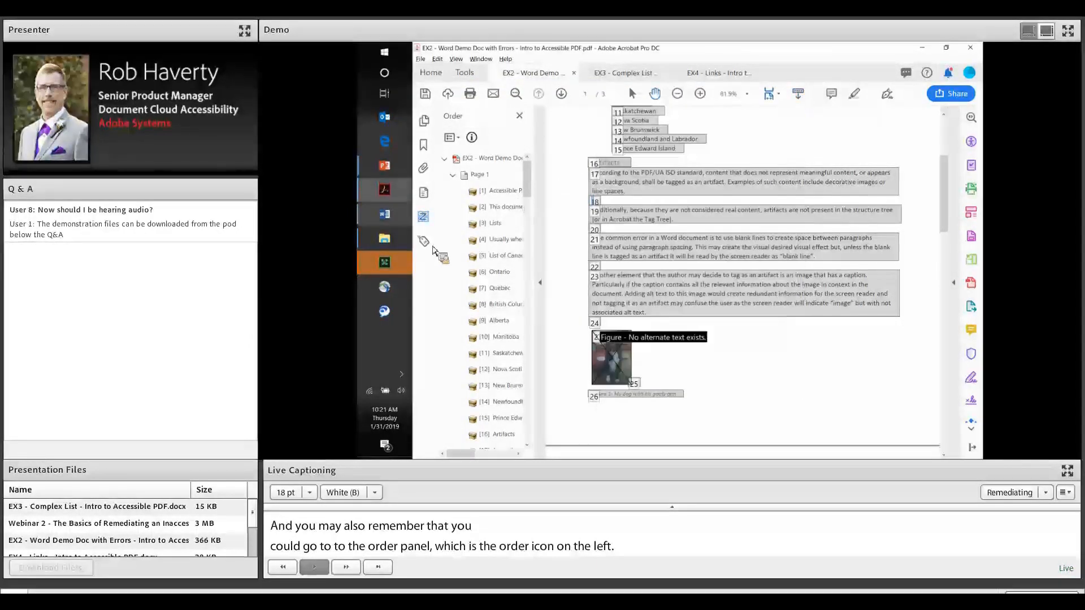
{"action": "left_click", "coordinate": [424, 245]}
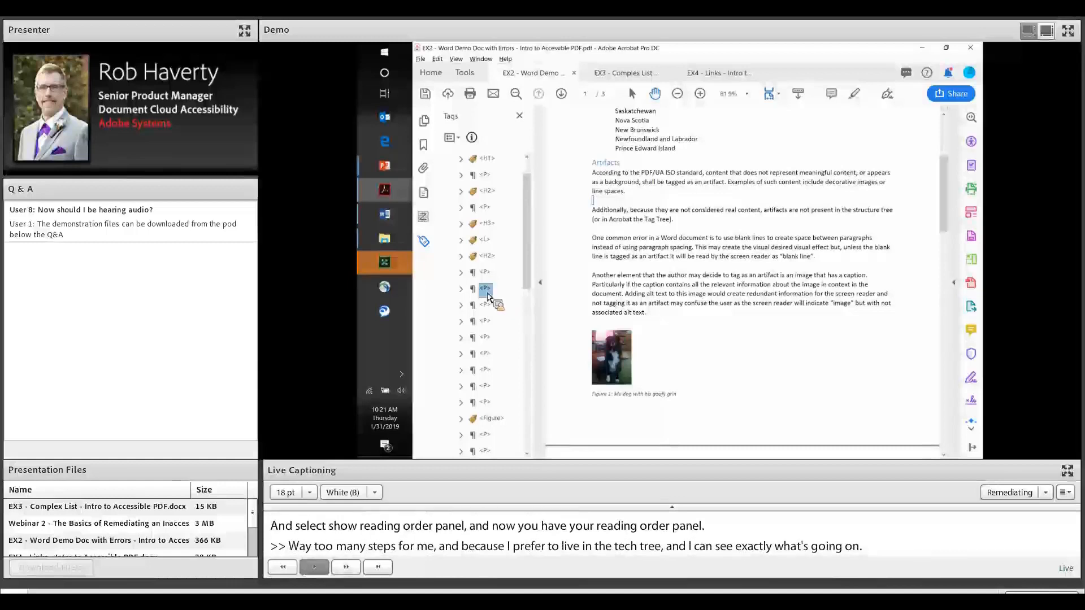
Step: Mark the blank line below the first Artifacts paragraph, content block 18, as a background artifact using Reading Order from its <P> tag
{"action": "left_click_drag", "start_coordinate": [488, 295], "coordinate": [565, 260]}
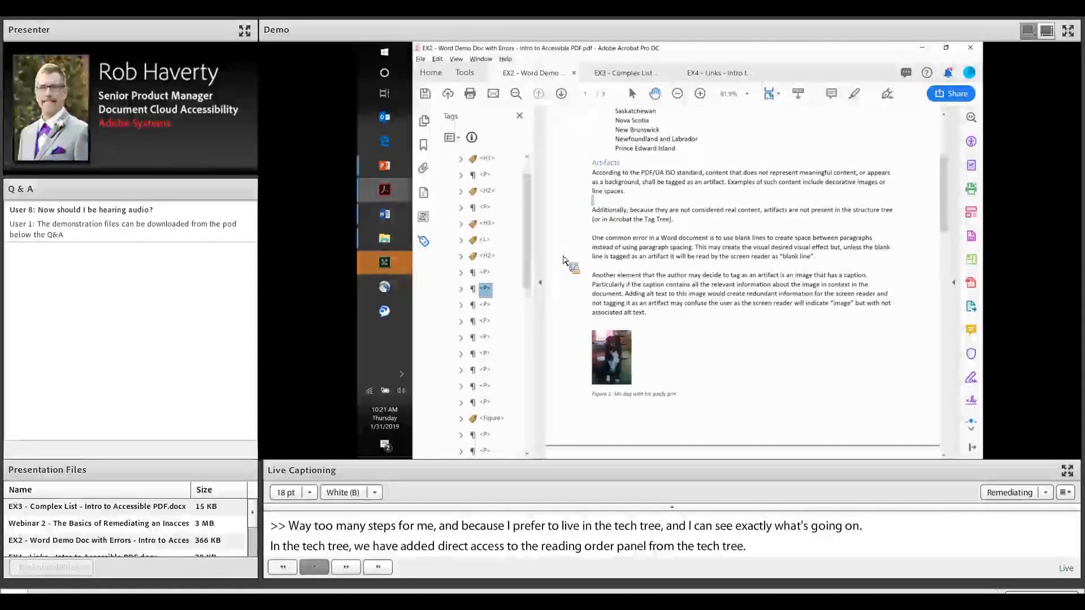
{"action": "key", "text": "shift+F10"}
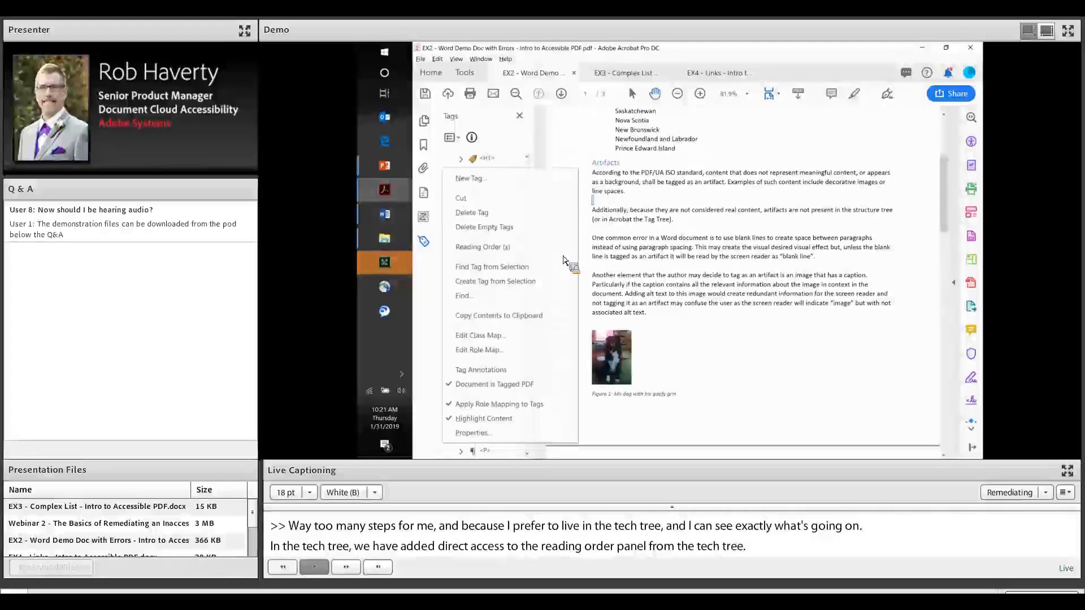
{"action": "left_click", "coordinate": [499, 249]}
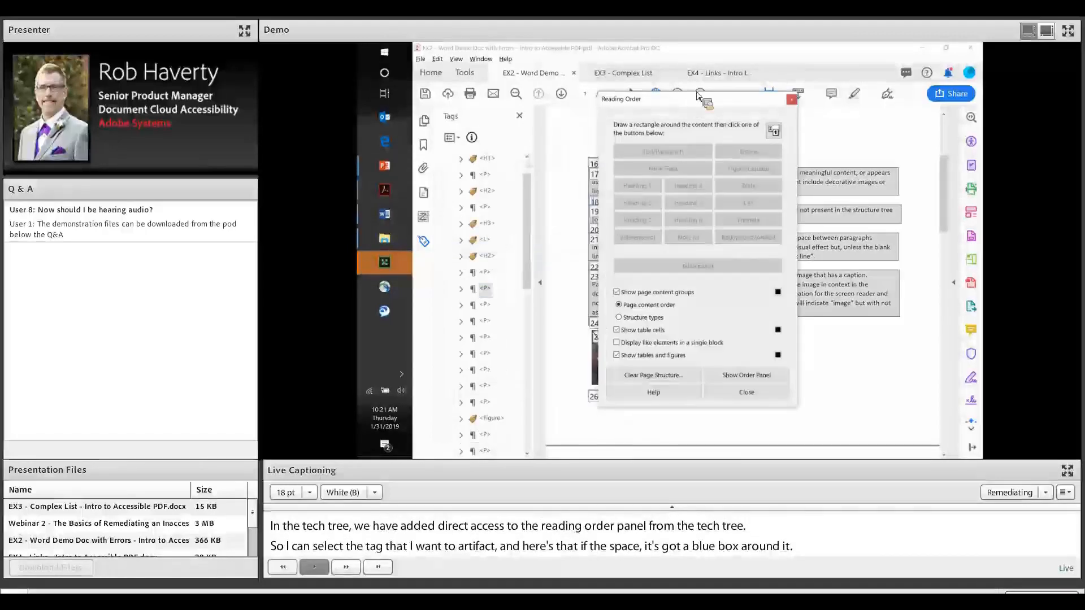
{"action": "left_click_drag", "start_coordinate": [690, 108], "coordinate": [794, 108]}
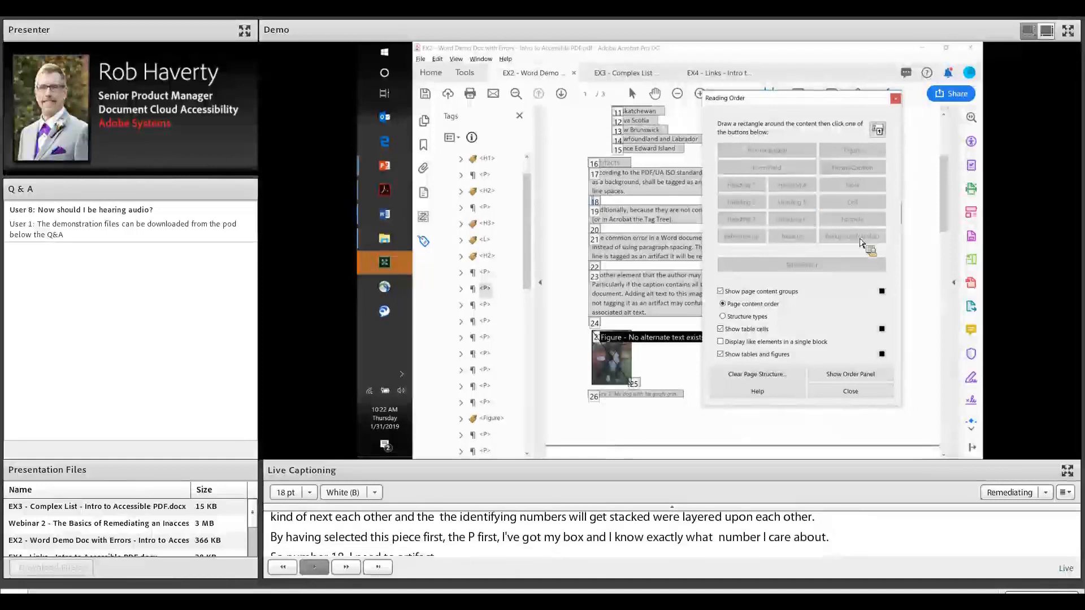
{"action": "left_click", "coordinate": [598, 212]}
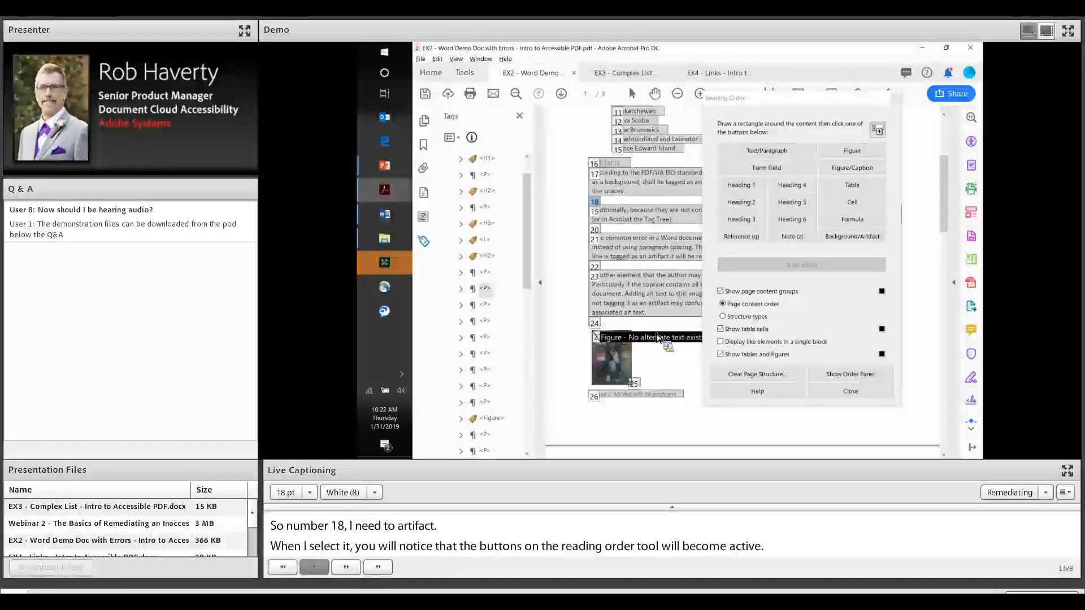
{"action": "left_click", "coordinate": [851, 239]}
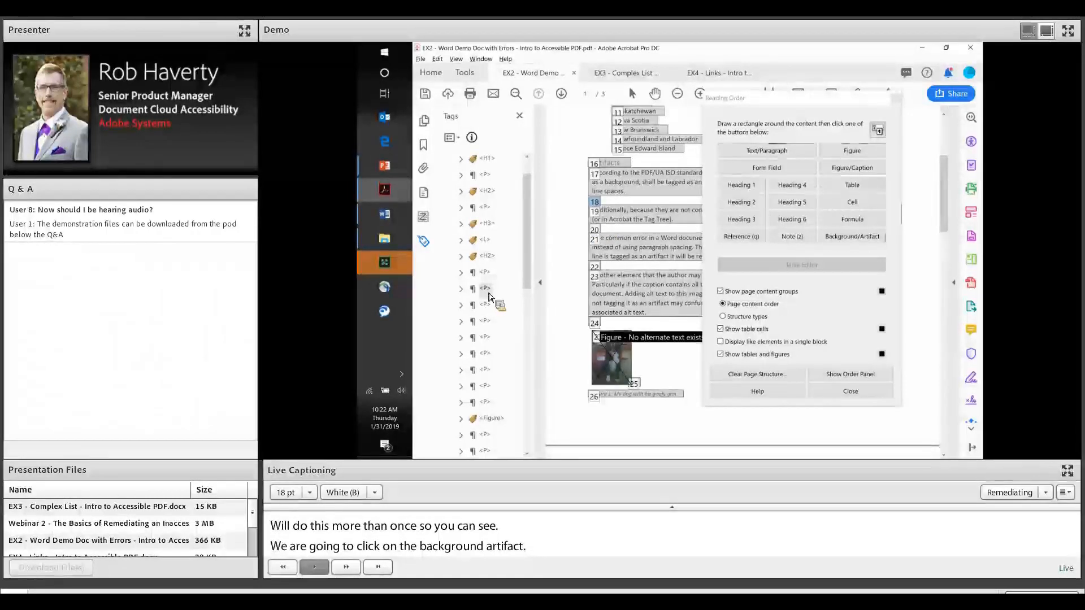
{"action": "left_click", "coordinate": [857, 238]}
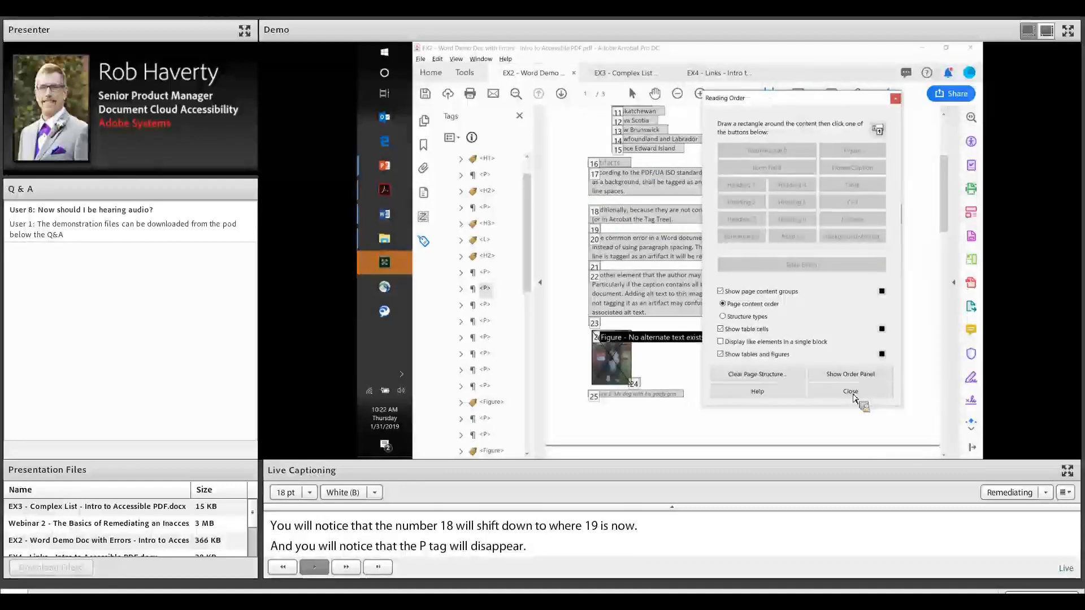
Step: Step between the first two <P> tags under the Artifacts heading to check how the highlight moves through the content
{"action": "left_click", "coordinate": [486, 272]}
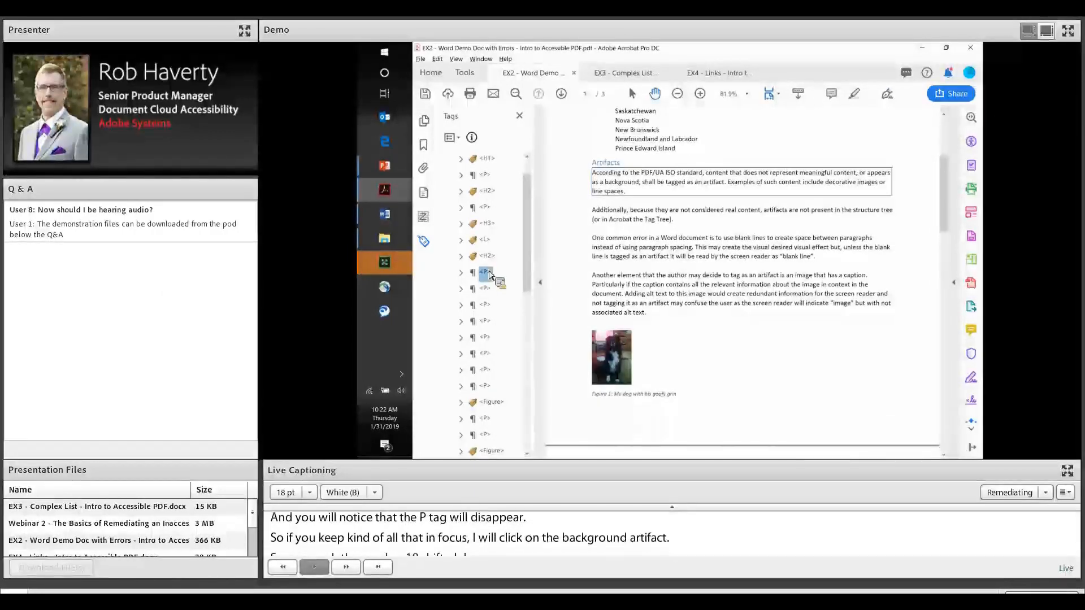
{"action": "key", "text": "Down"}
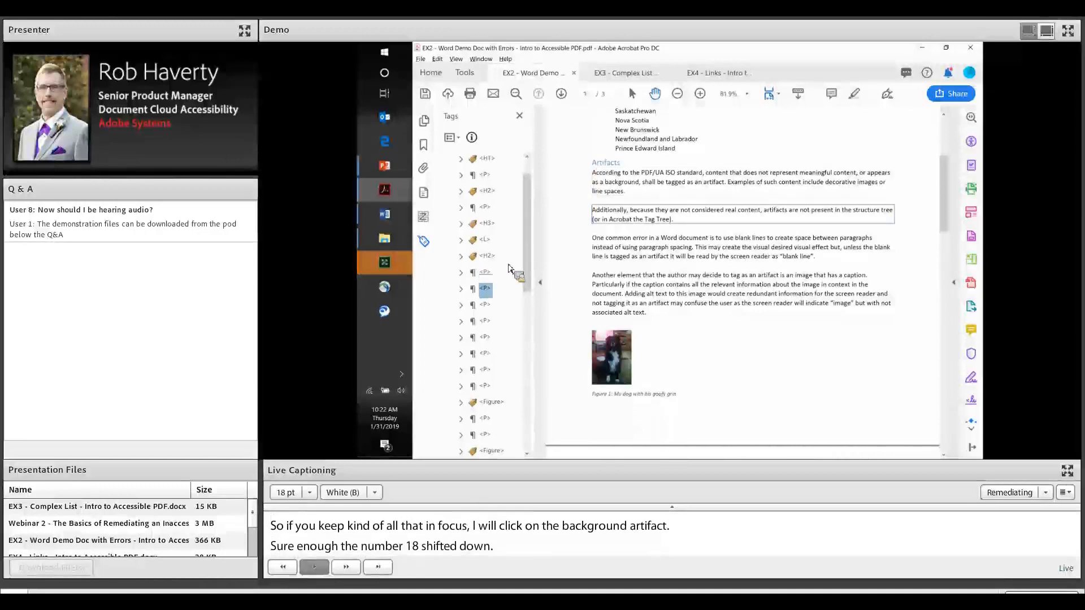
{"action": "key", "text": "Up"}
{"action": "key", "text": "Down"}
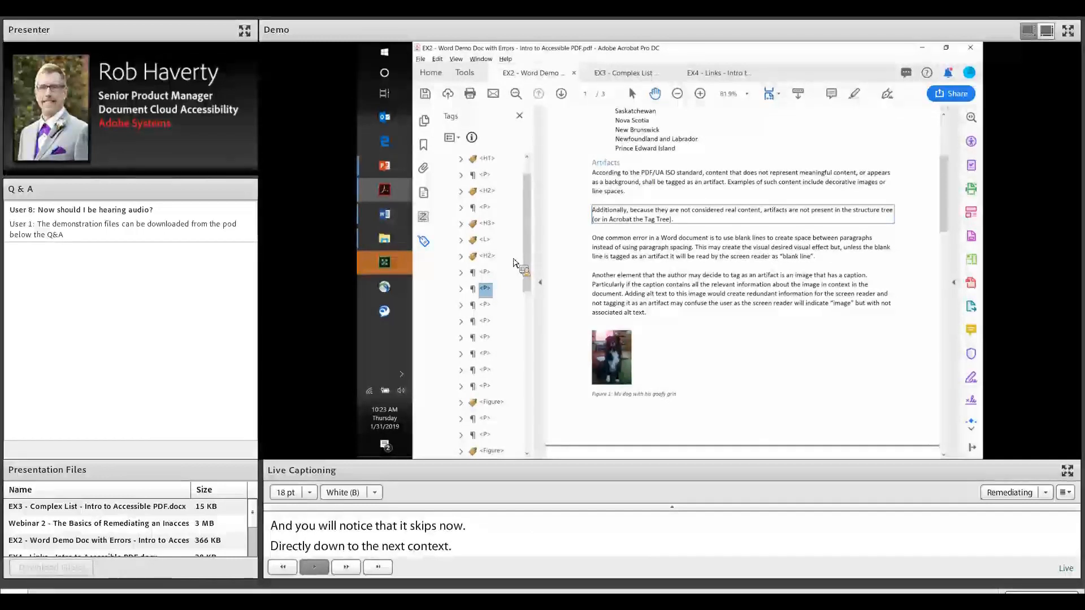
Step: Try to mark the blank lines above and below the "One common error" paragraph, content blocks 19 and 21, as background artifacts together
{"action": "key", "text": "Down"}
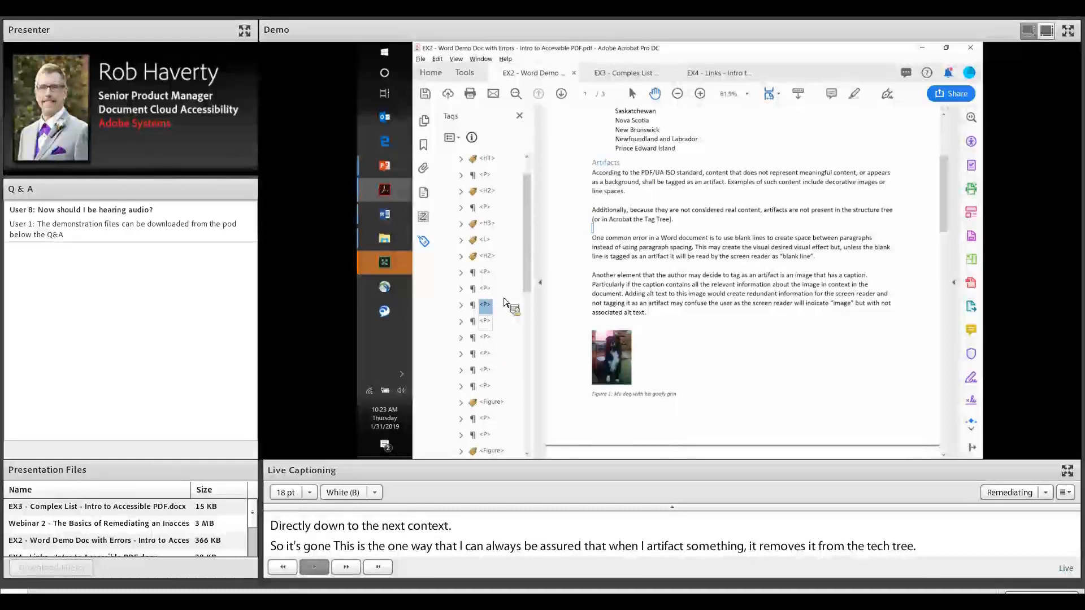
{"action": "key", "text": "Down"}
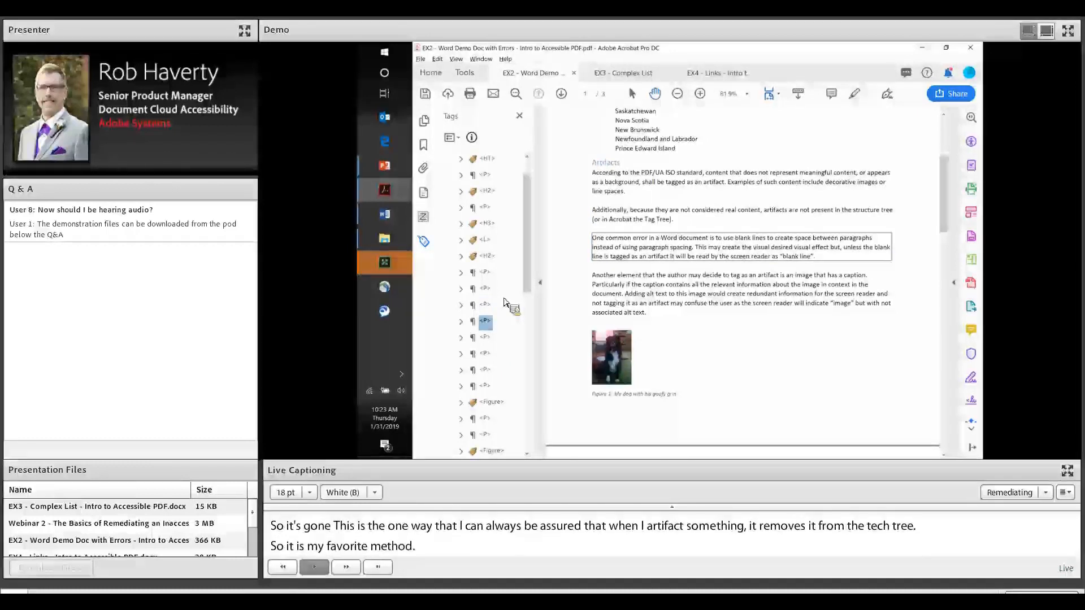
{"action": "key", "text": "Down"}
{"action": "left_click", "coordinate": [505, 303]}
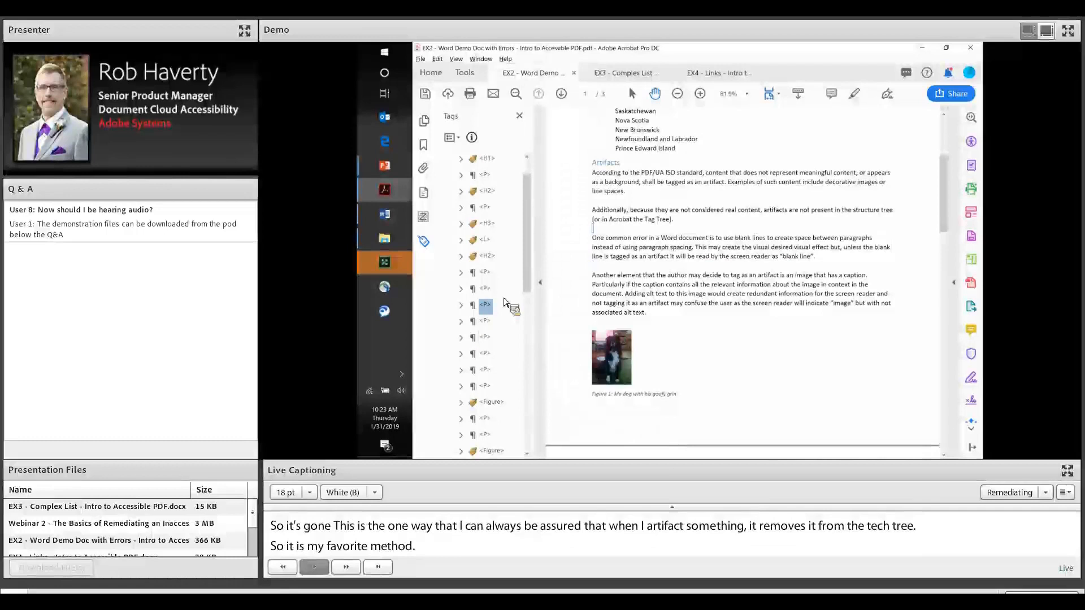
{"action": "left_click", "coordinate": [486, 339], "text": "ctrl"}
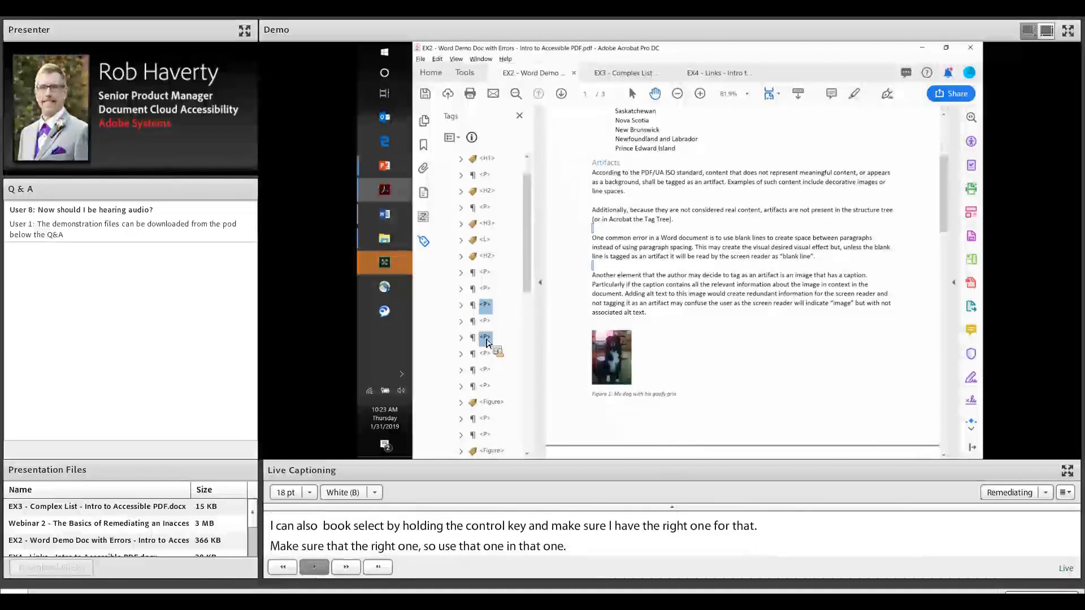
{"action": "right_click", "coordinate": [486, 339]}
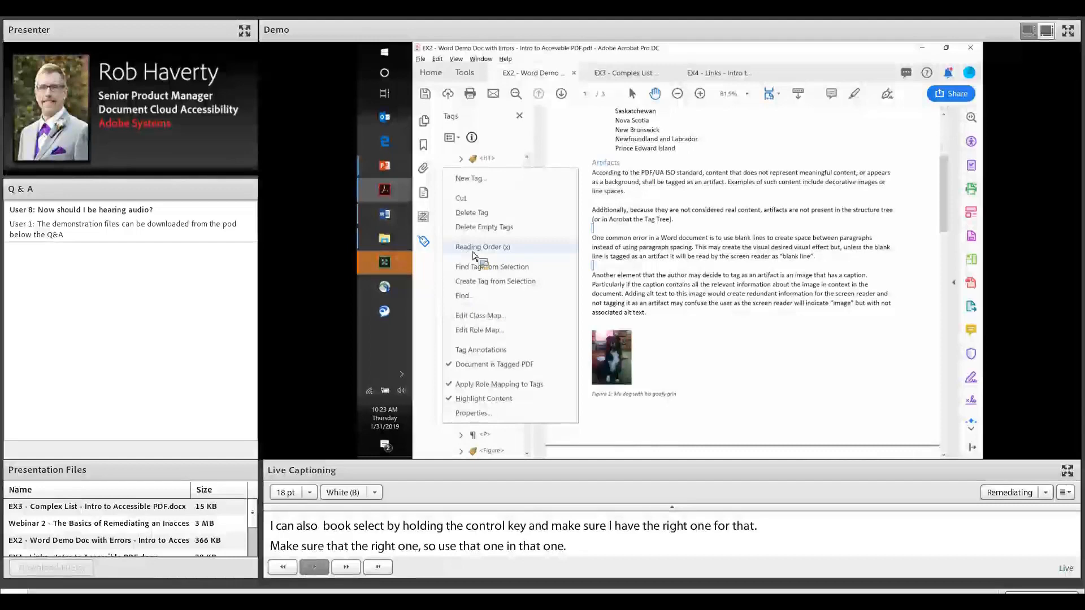
{"action": "left_click", "coordinate": [474, 248]}
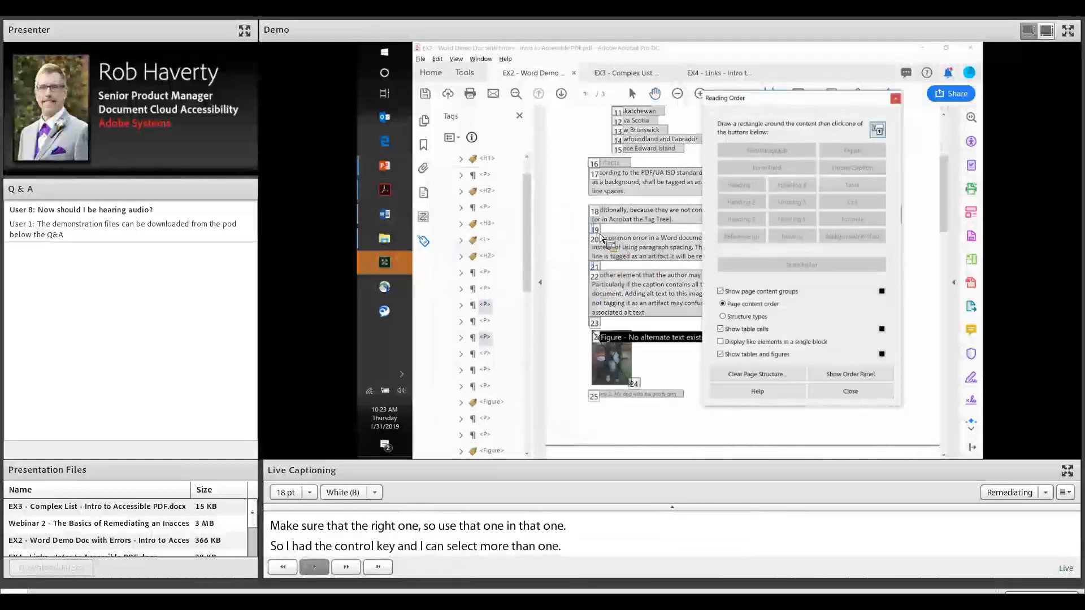
{"action": "left_click", "coordinate": [598, 232]}
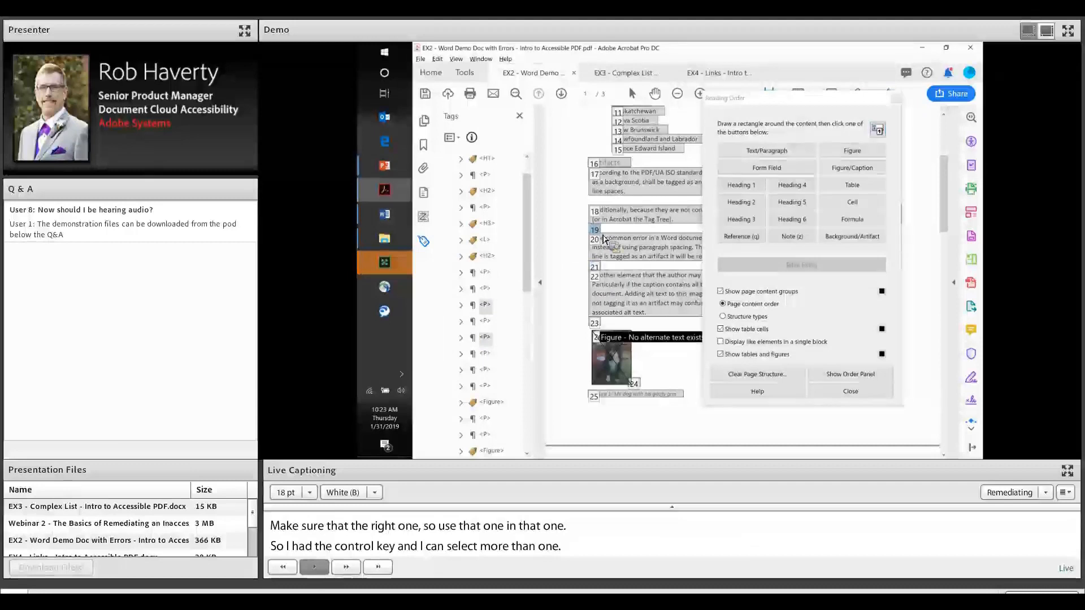
{"action": "left_click", "coordinate": [596, 270], "text": "ctrl"}
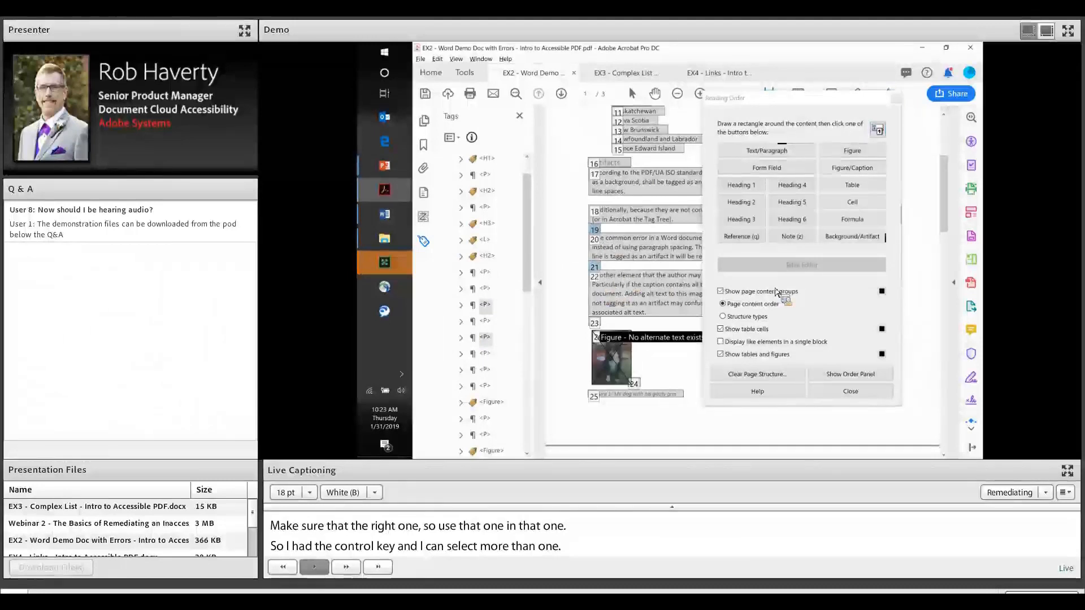
{"action": "left_click", "coordinate": [856, 237]}
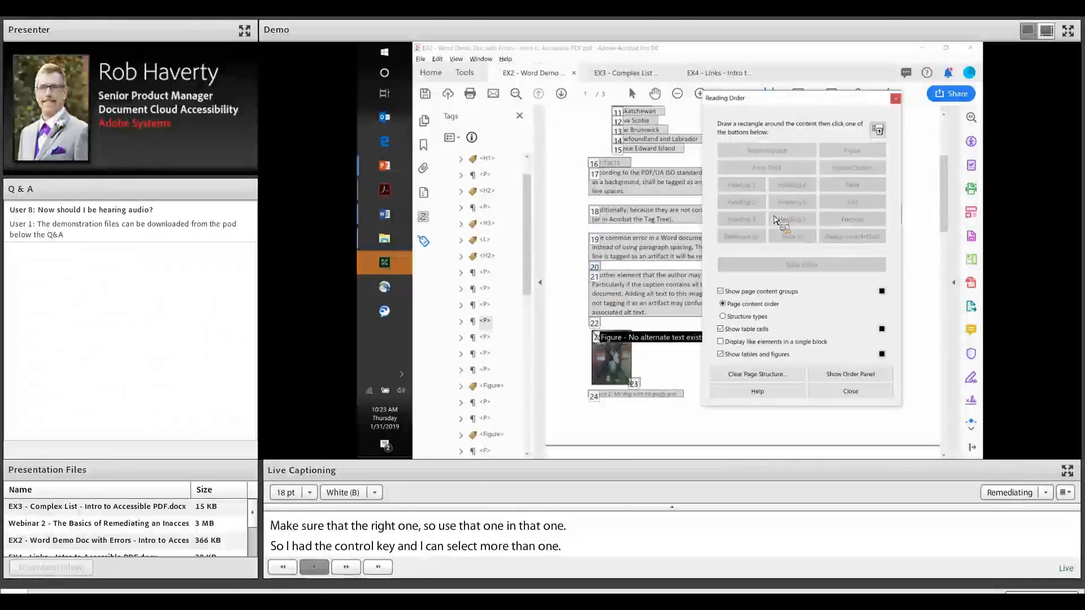
Step: Mark the blank line below the "One common error" paragraph, content block 20, as a background artifact
{"action": "left_click", "coordinate": [485, 322]}
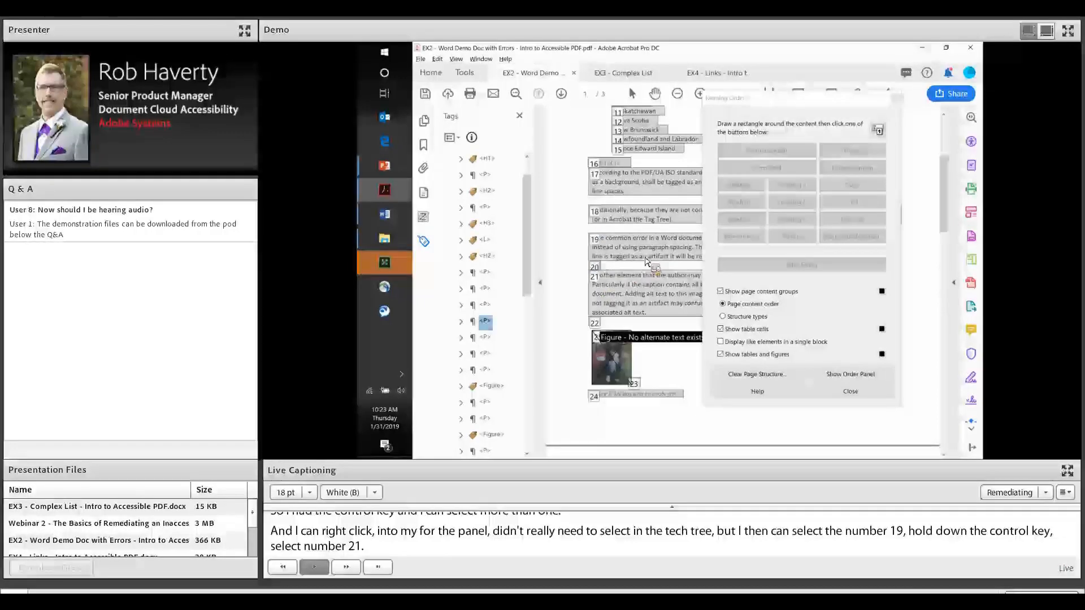
{"action": "left_click", "coordinate": [598, 276]}
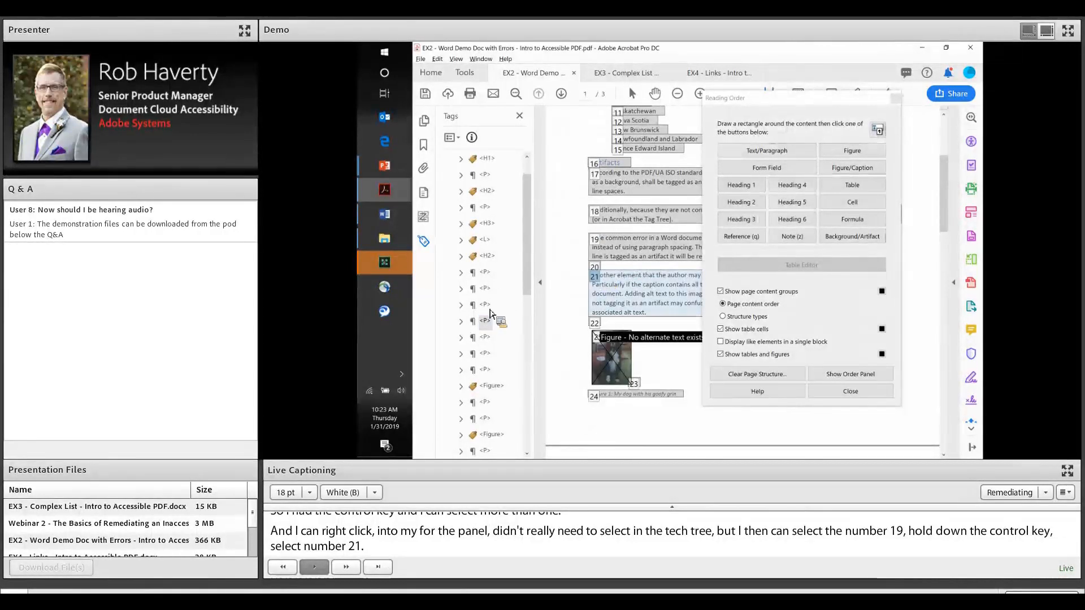
{"action": "left_click", "coordinate": [496, 305]}
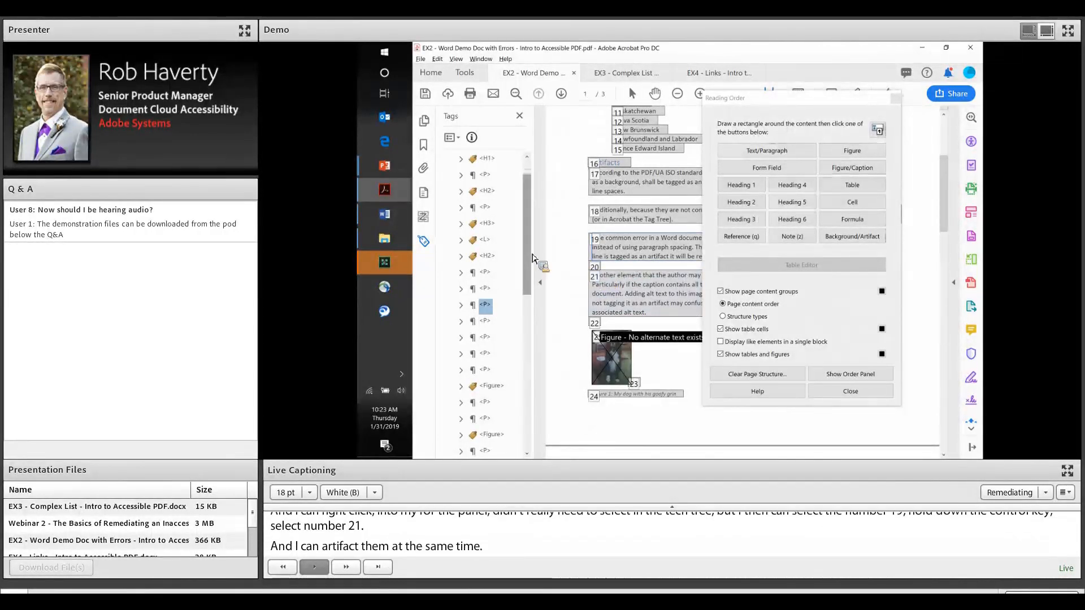
{"action": "key", "text": "Down"}
{"action": "left_click", "coordinate": [600, 263]}
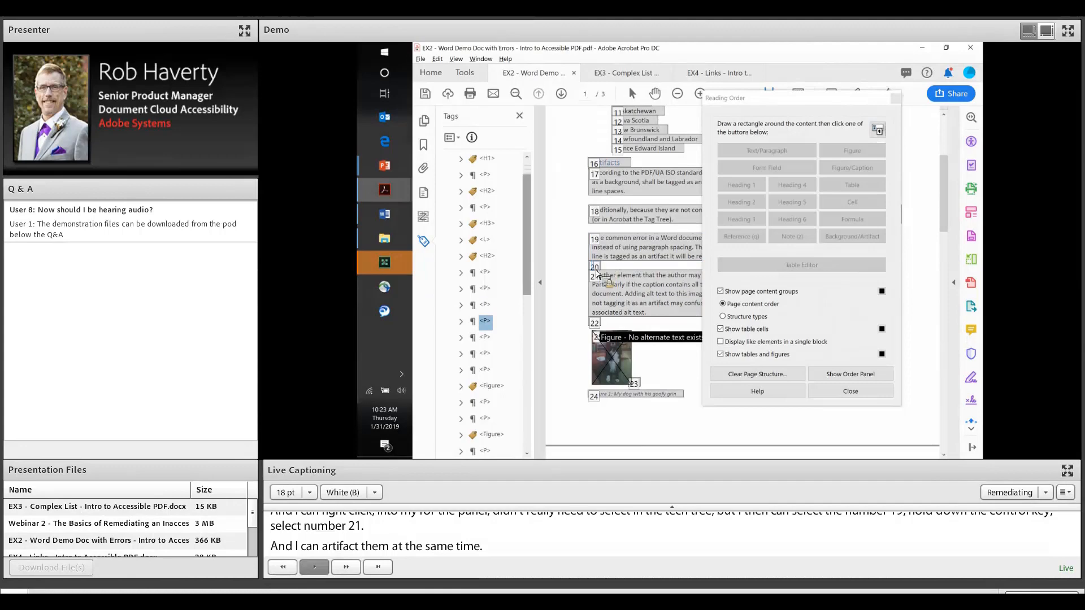
{"action": "left_click", "coordinate": [866, 239]}
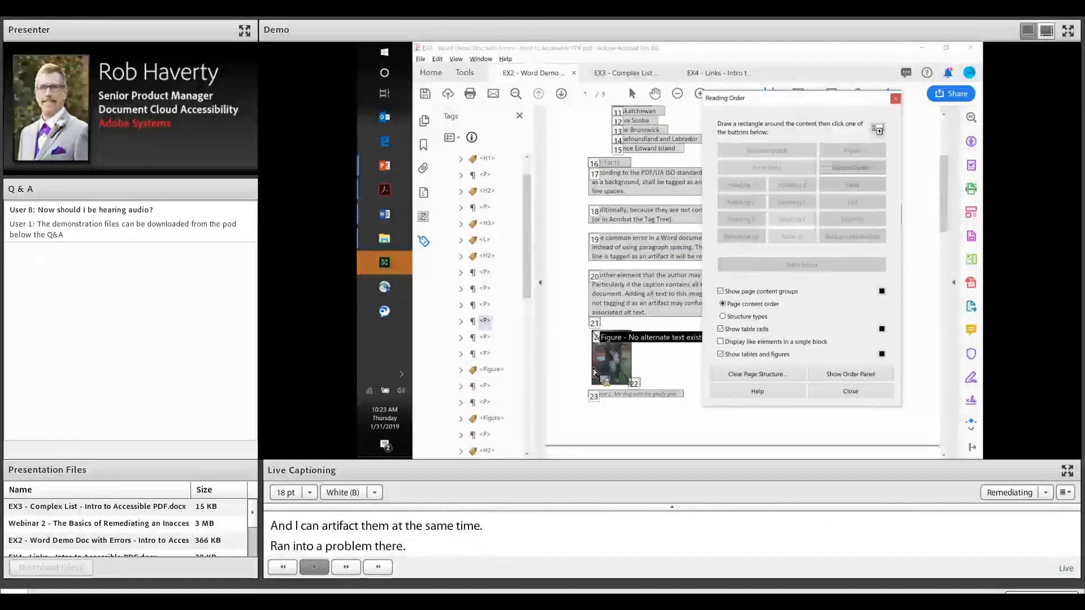
Step: Mark the blank content above and beside the dog image as background artifacts and close the Reading Order dialog
{"action": "left_click", "coordinate": [599, 334]}
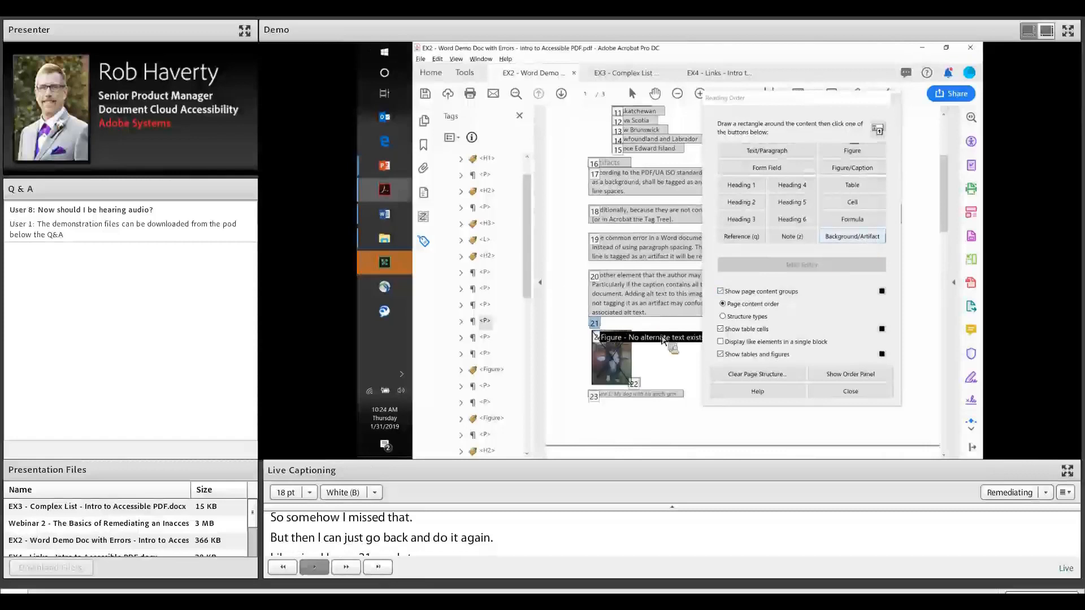
{"action": "left_click", "coordinate": [856, 242]}
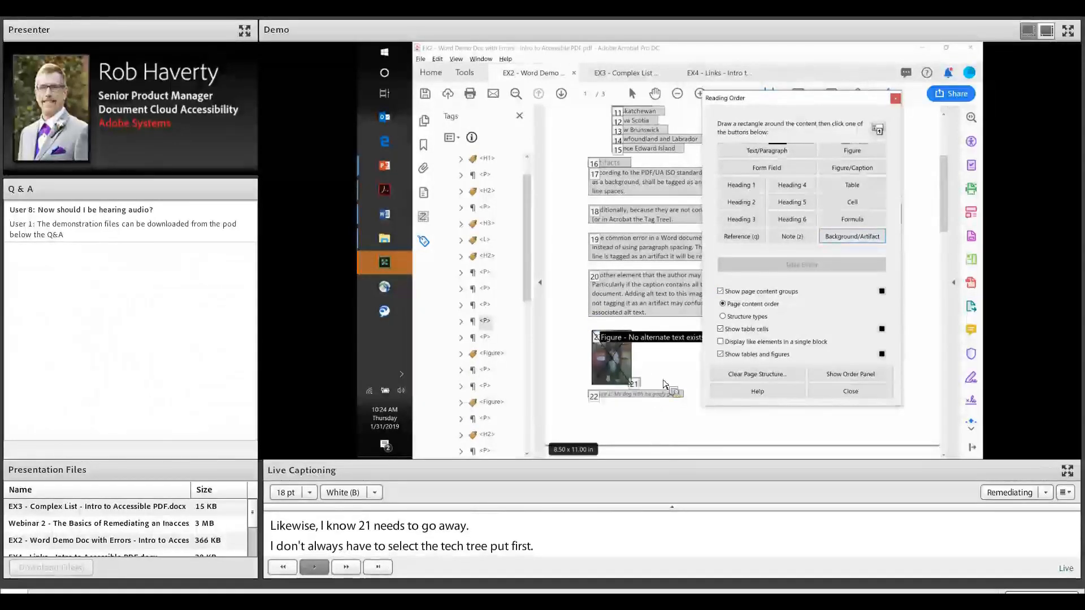
{"action": "left_click", "coordinate": [648, 387]}
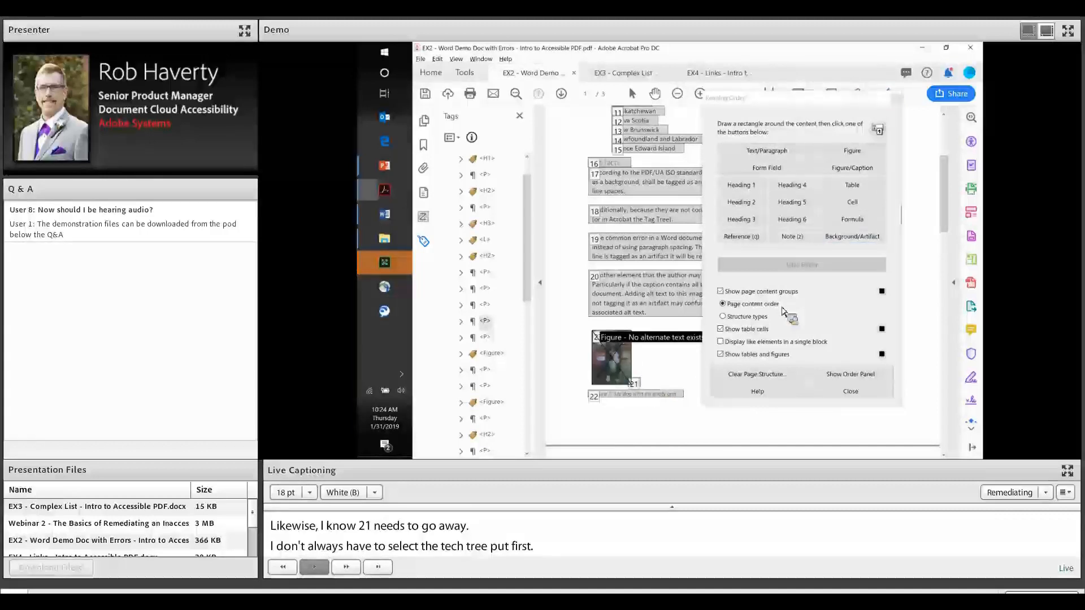
{"action": "left_click", "coordinate": [853, 238]}
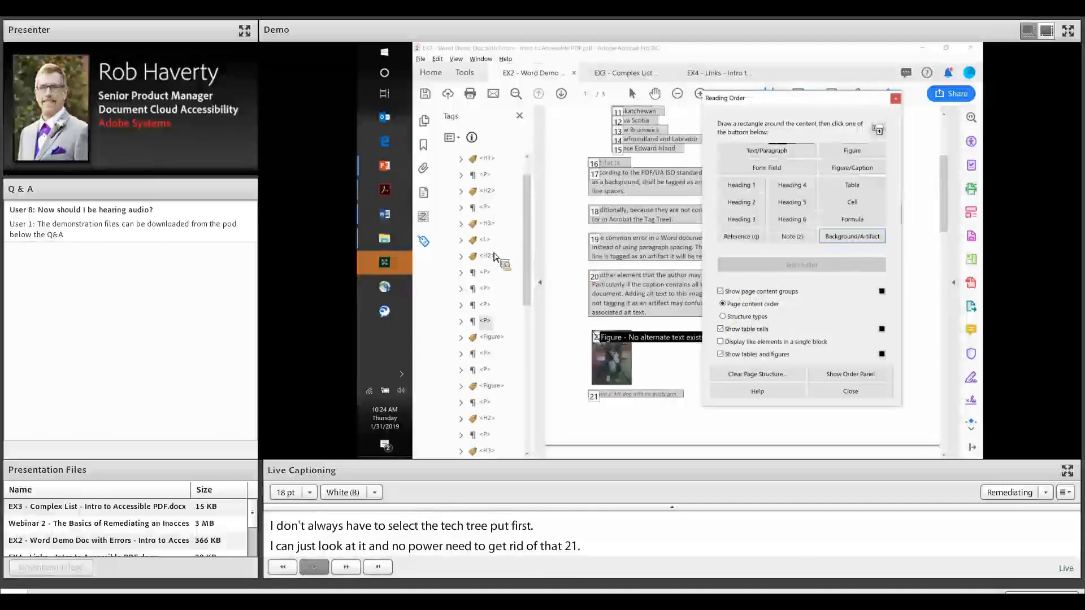
{"action": "left_click", "coordinate": [613, 230]}
{"action": "left_click", "coordinate": [757, 297]}
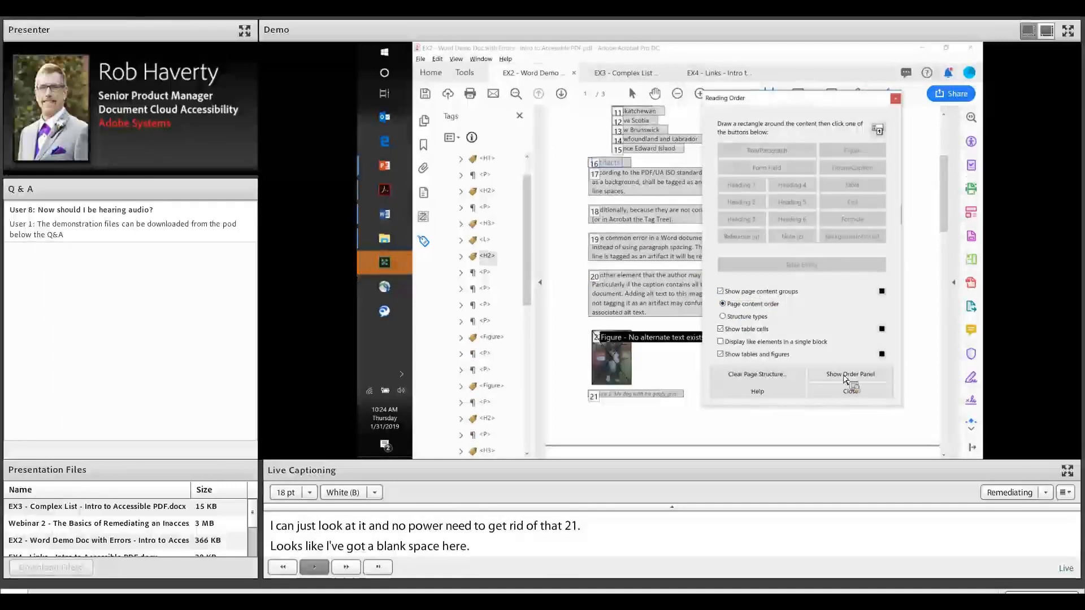
{"action": "left_click", "coordinate": [850, 391]}
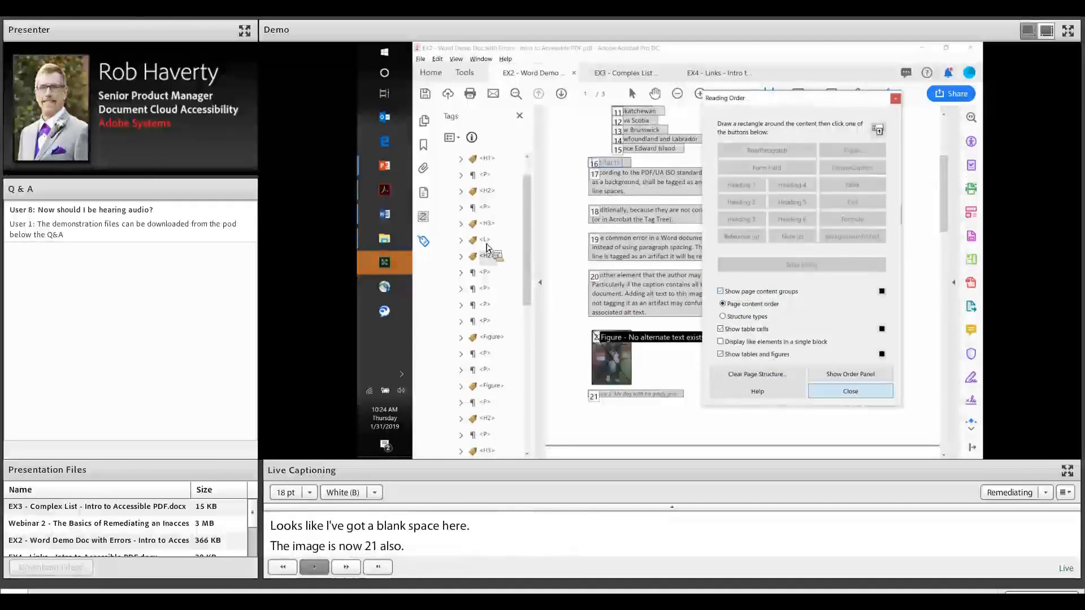
Step: Step through the <P> tags of the Artifacts section to check their order, then show both figures on the page
{"action": "key", "text": "Down"}
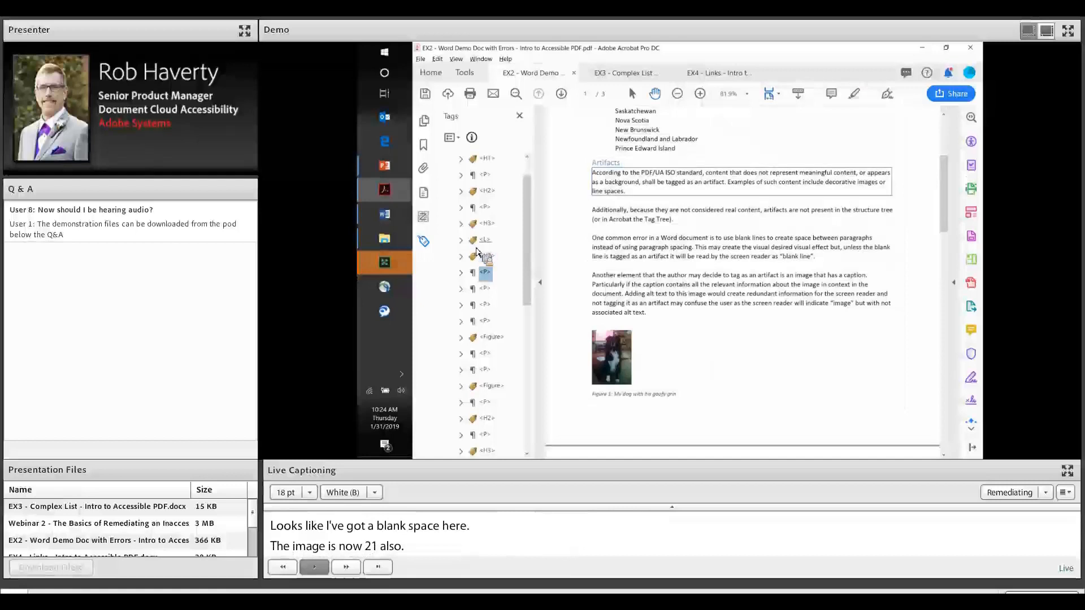
{"action": "key", "text": "Down"}
{"action": "key", "text": "Down"}
{"action": "key", "text": "Down"}
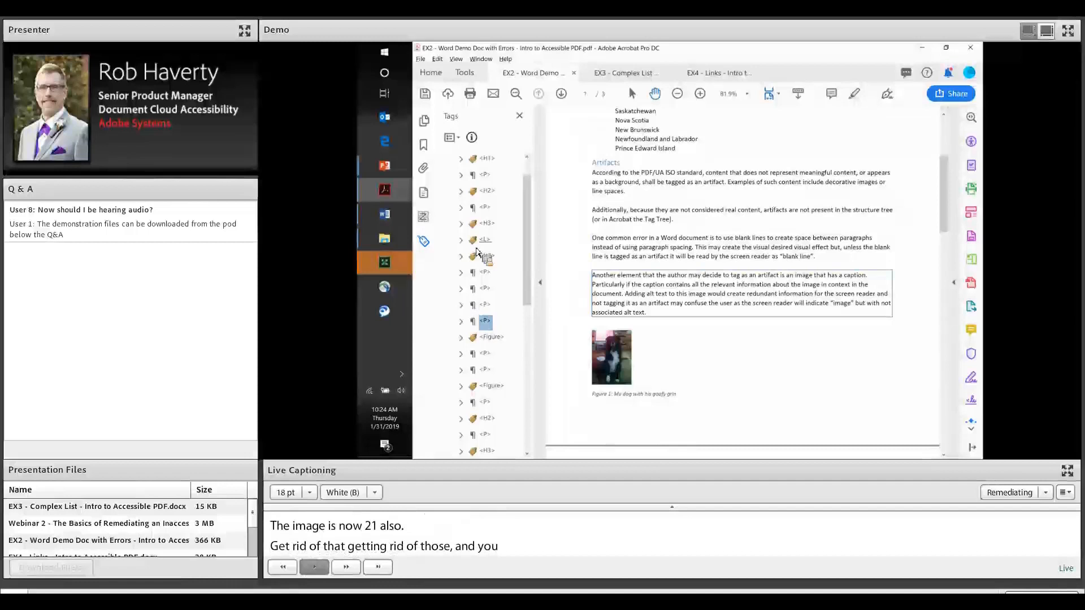
{"action": "key", "text": "Up"}
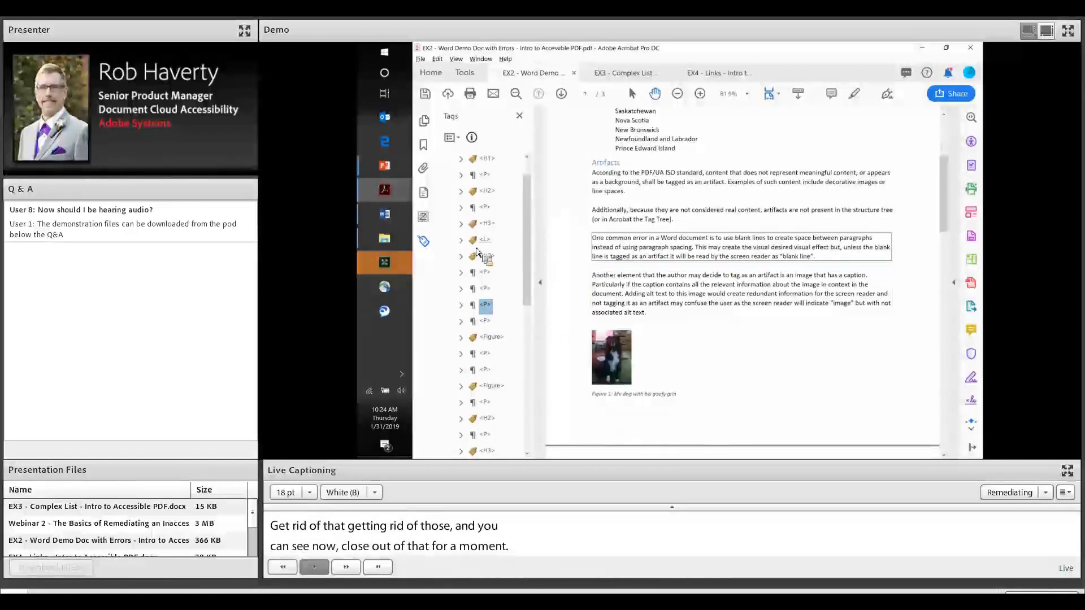
{"action": "key", "text": "Down"}
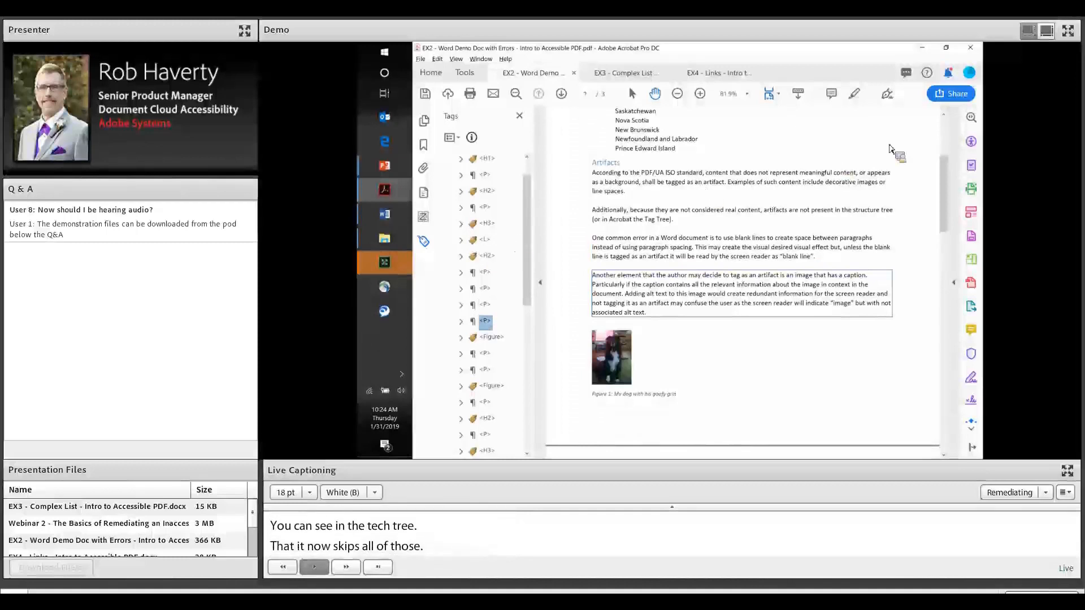
{"action": "left_click_drag", "start_coordinate": [948, 179], "coordinate": [956, 213]}
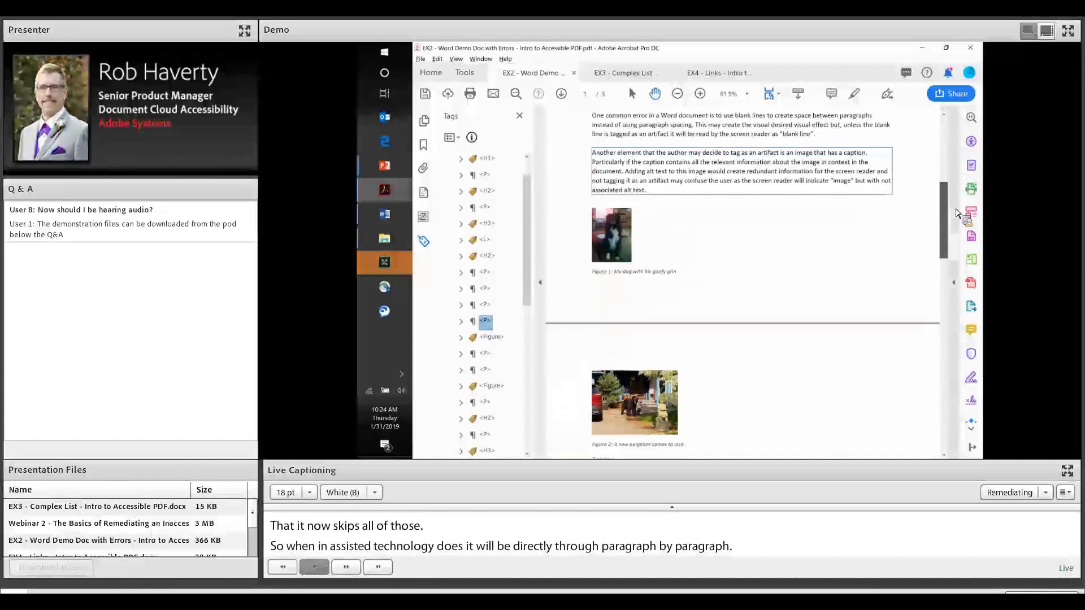
Step: Mark the dog image's <Figure> as a background artifact through Reading Order, and check the <P> tags of the preceding paragraph and the caption
{"action": "scroll", "coordinate": [957, 213], "scroll_direction": "down", "scroll_amount": 1}
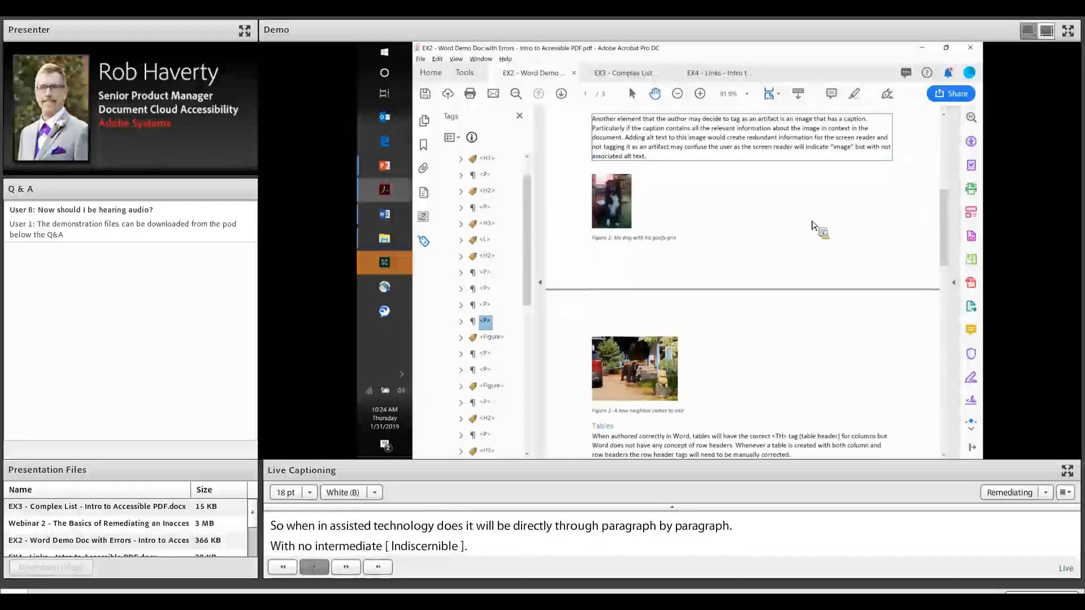
{"action": "scroll", "coordinate": [812, 225], "scroll_direction": "up", "scroll_amount": 2}
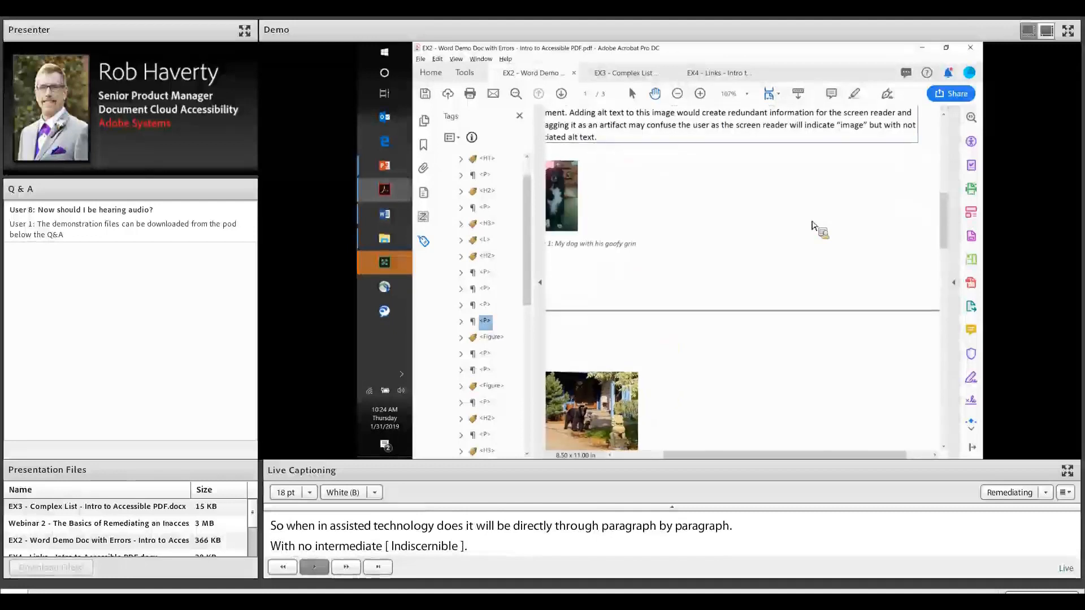
{"action": "scroll", "coordinate": [812, 225], "scroll_direction": "up", "scroll_amount": 1}
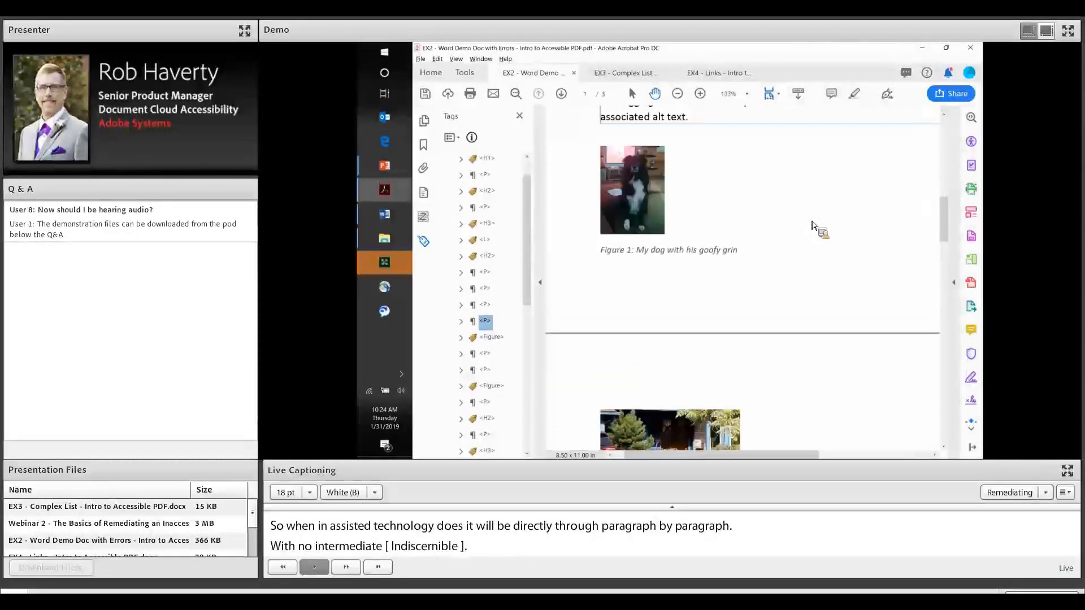
{"action": "scroll", "coordinate": [811, 225], "scroll_direction": "up", "scroll_amount": 2}
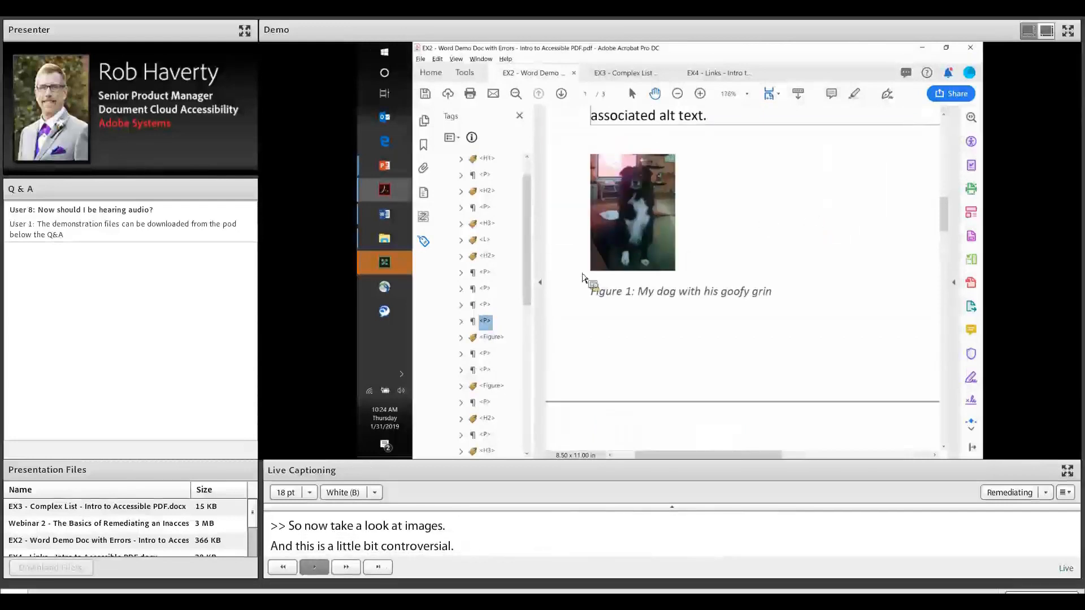
{"action": "left_click", "coordinate": [490, 338]}
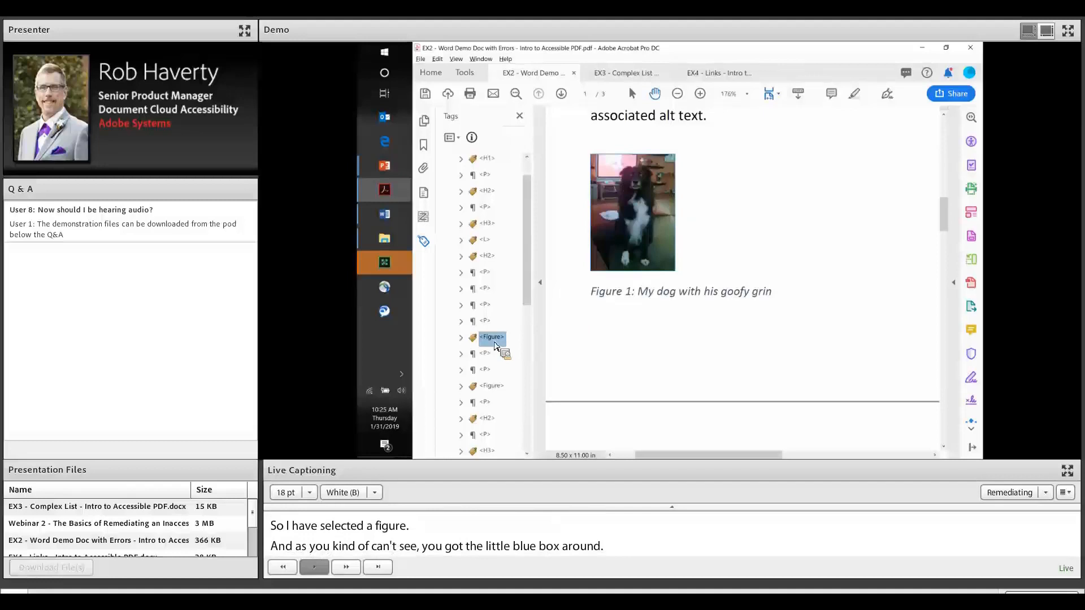
{"action": "right_click", "coordinate": [492, 339]}
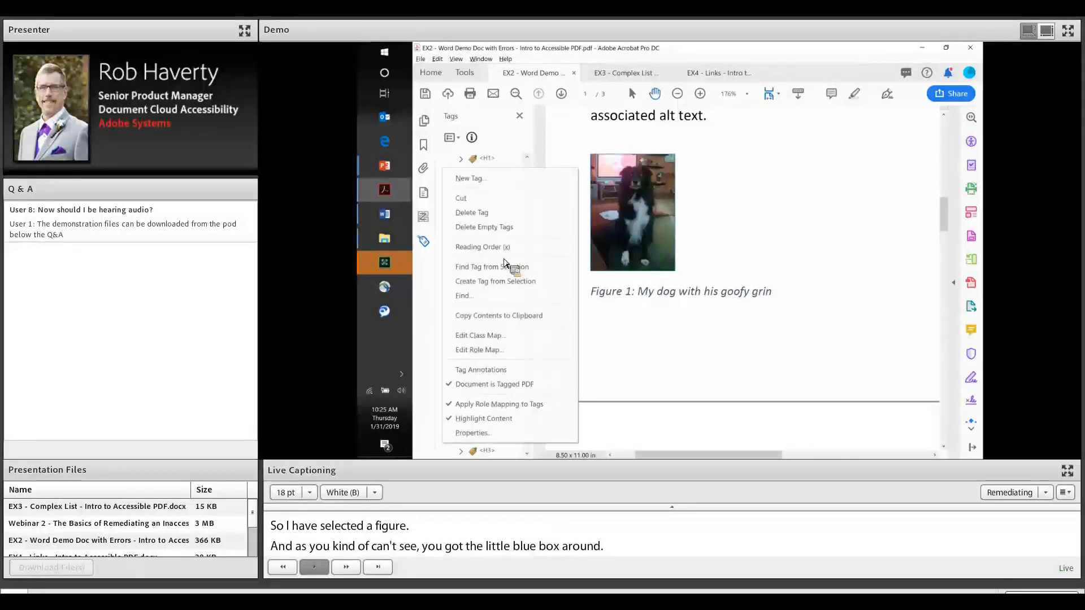
{"action": "left_click", "coordinate": [483, 247]}
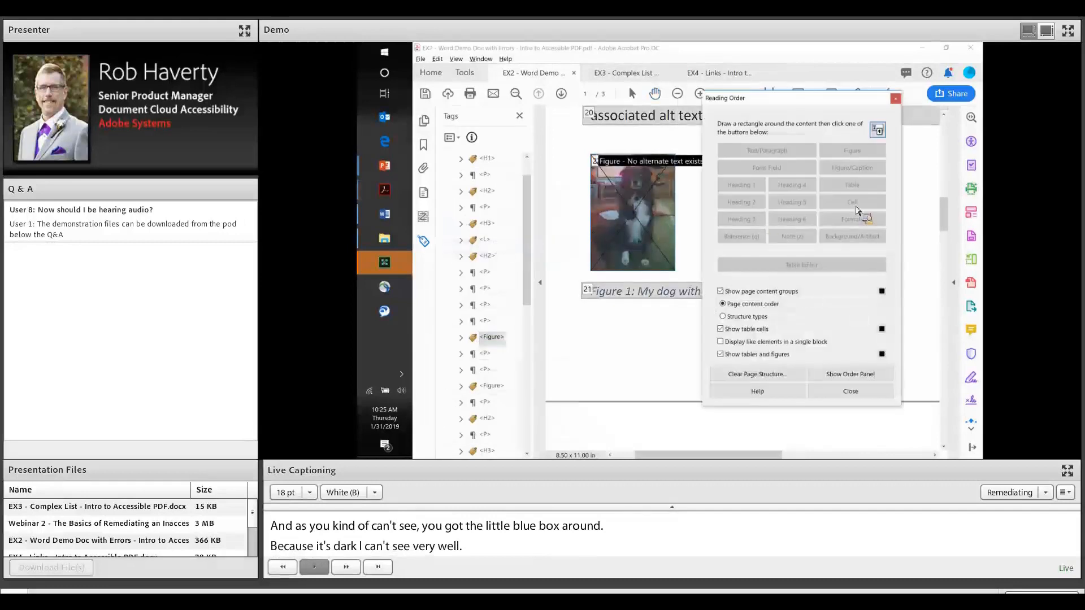
{"action": "left_click", "coordinate": [600, 168]}
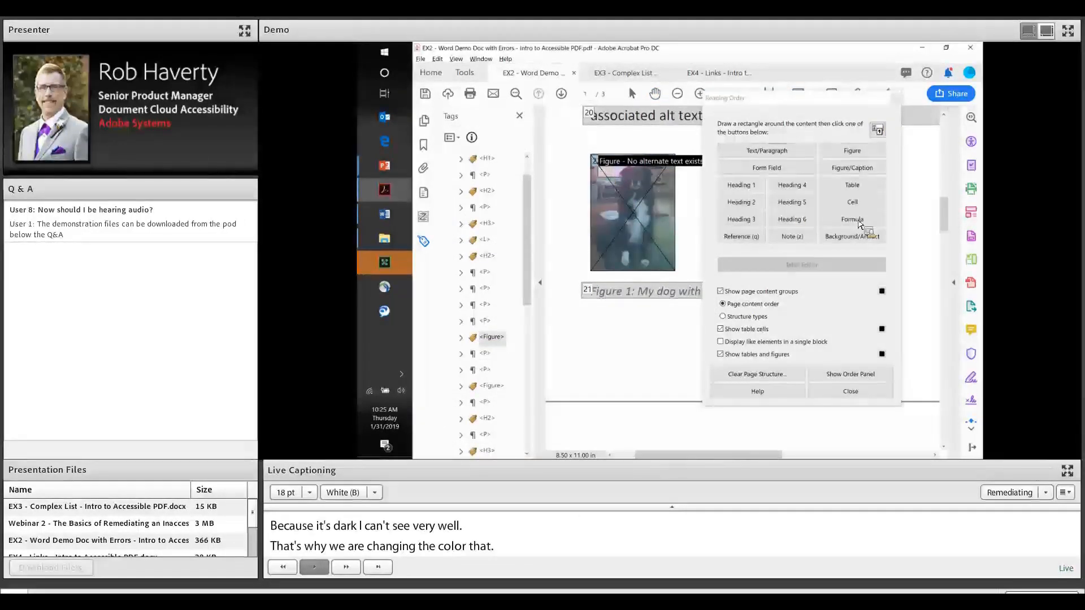
{"action": "left_click", "coordinate": [841, 240]}
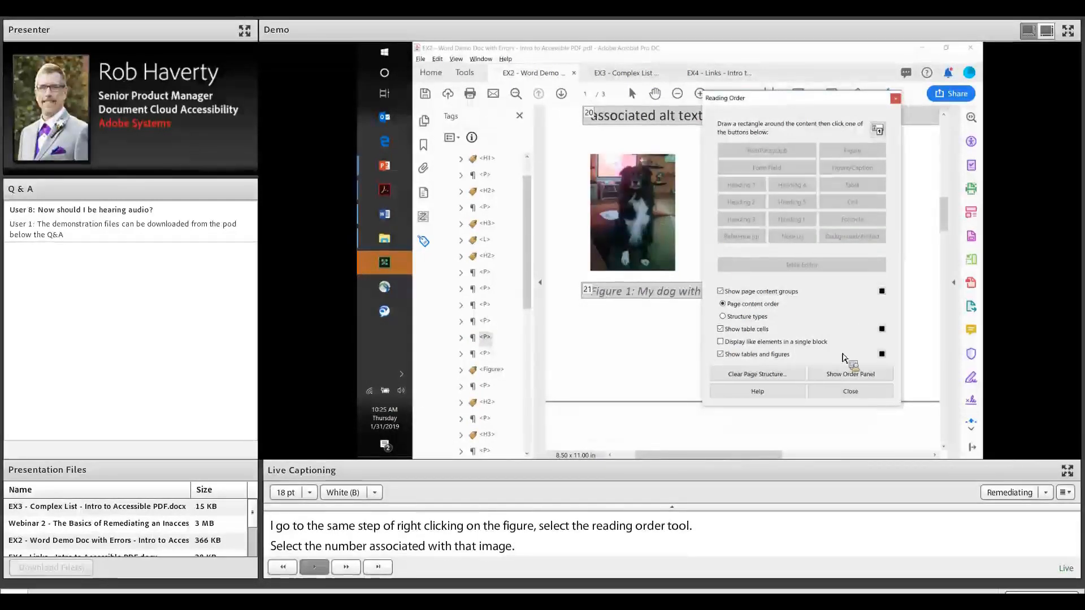
{"action": "left_click", "coordinate": [873, 391]}
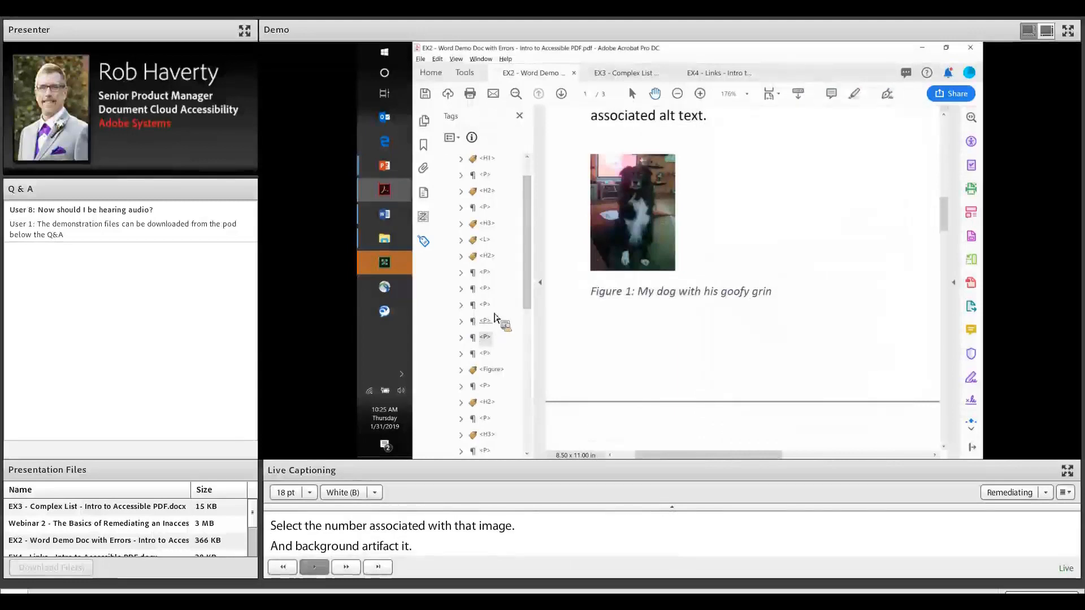
{"action": "left_click", "coordinate": [487, 320]}
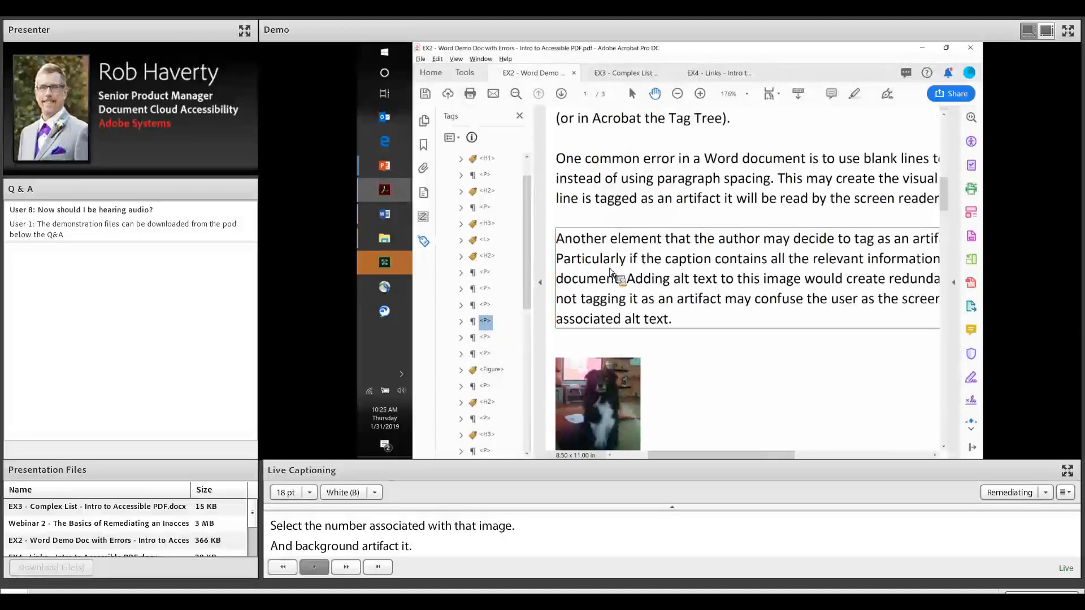
{"action": "key", "text": "Down"}
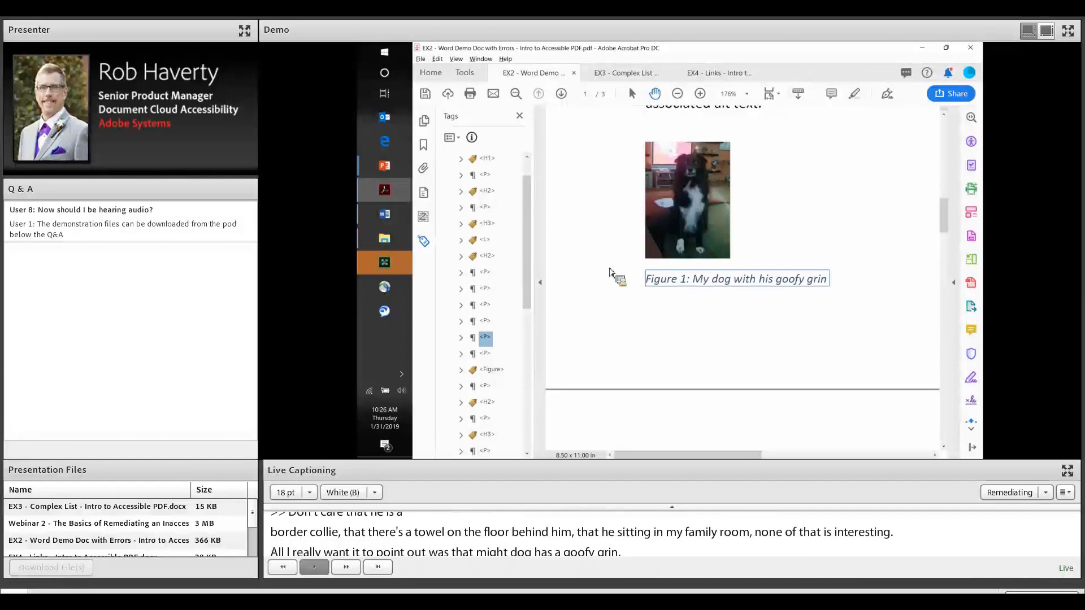
Step: Review the alternate text in the tag properties of the black bear image's <Figure>, keeping the image in view, and close the properties
{"action": "scroll", "coordinate": [609, 273], "scroll_direction": "down", "scroll_amount": 3}
{"action": "scroll", "coordinate": [609, 273], "scroll_direction": "down", "scroll_amount": 7}
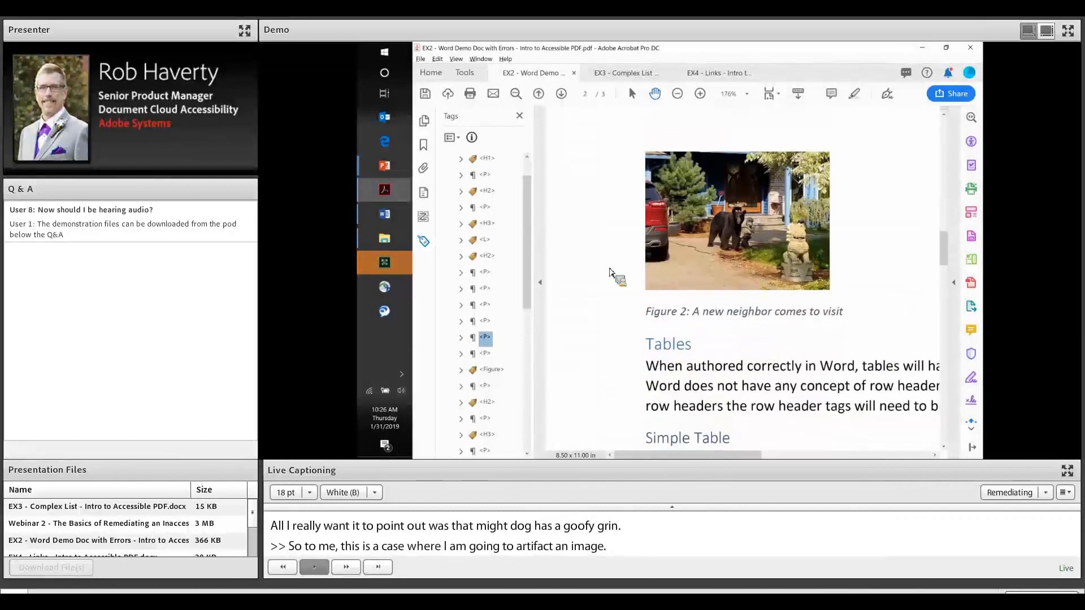
{"action": "left_click", "coordinate": [494, 375]}
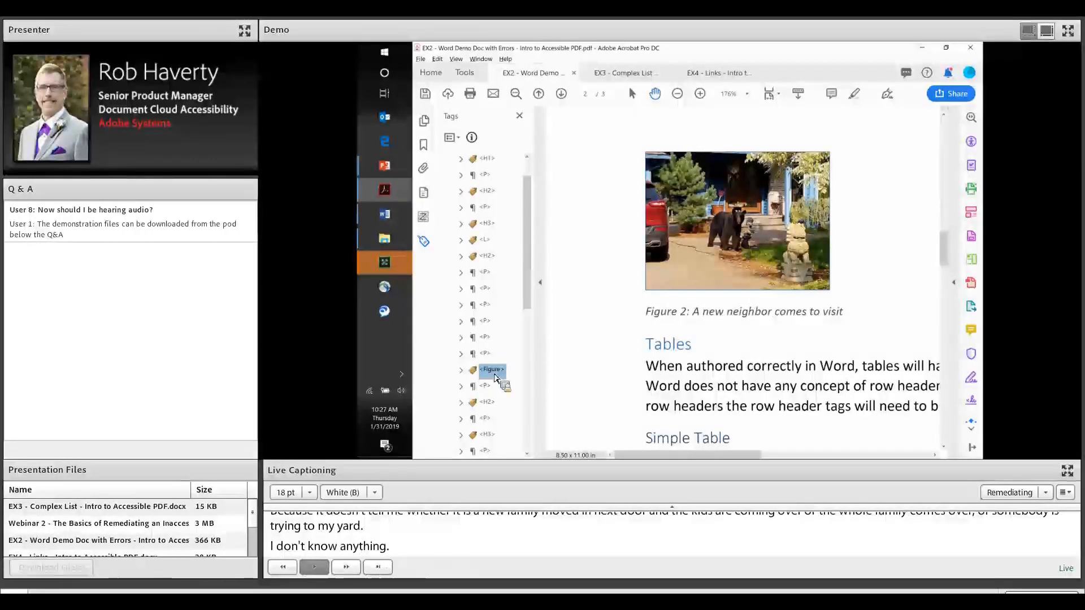
{"action": "right_click", "coordinate": [495, 377]}
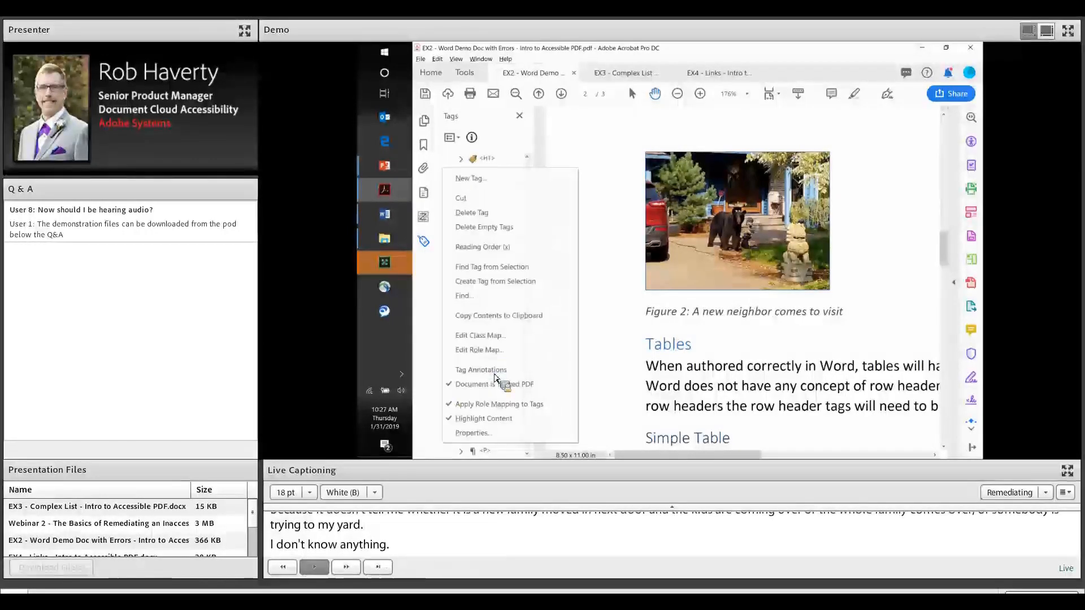
{"action": "left_click", "coordinate": [483, 433]}
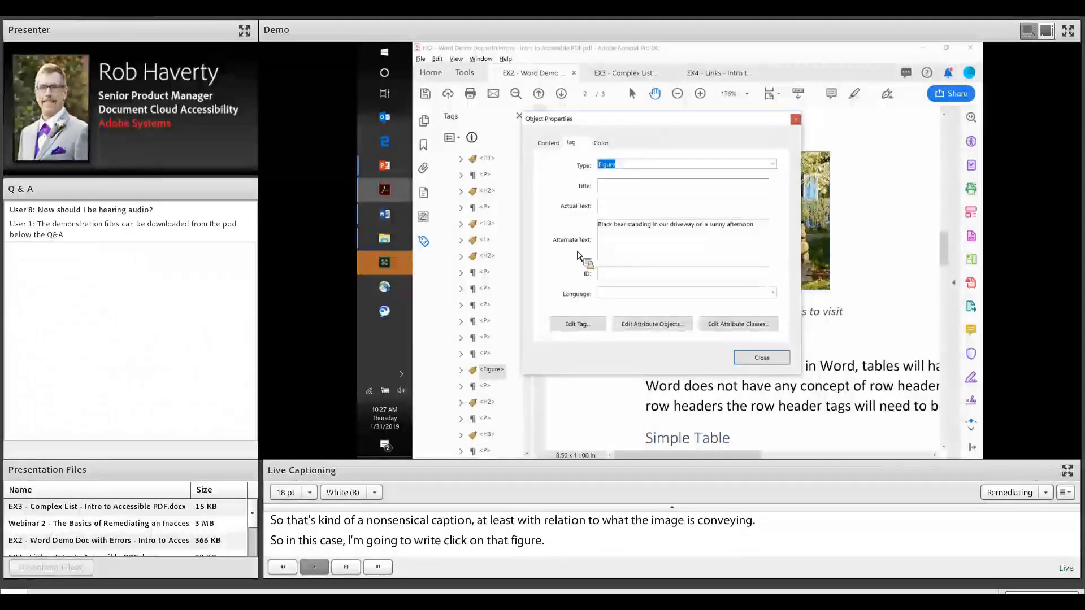
{"action": "left_click_drag", "start_coordinate": [666, 126], "coordinate": [876, 187]}
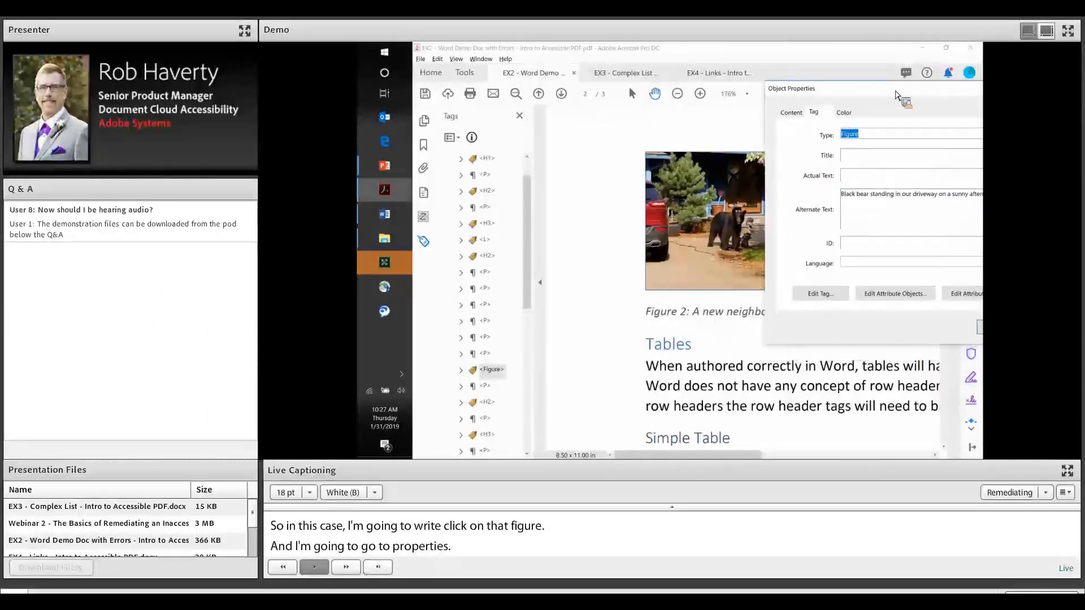
{"action": "left_click_drag", "start_coordinate": [894, 93], "coordinate": [773, 139]}
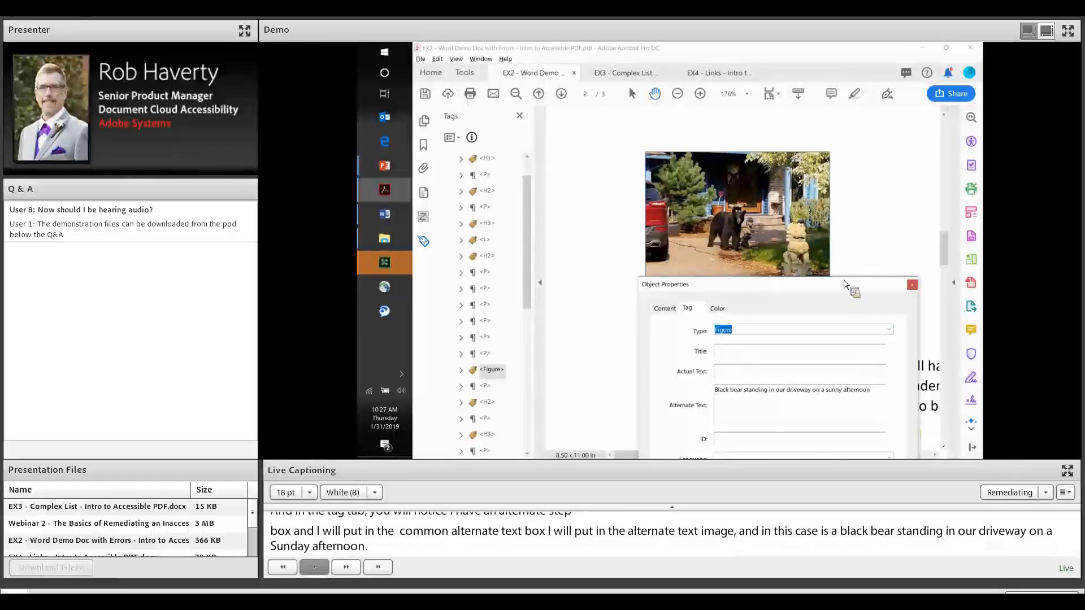
{"action": "left_click_drag", "start_coordinate": [871, 284], "coordinate": [914, 151]}
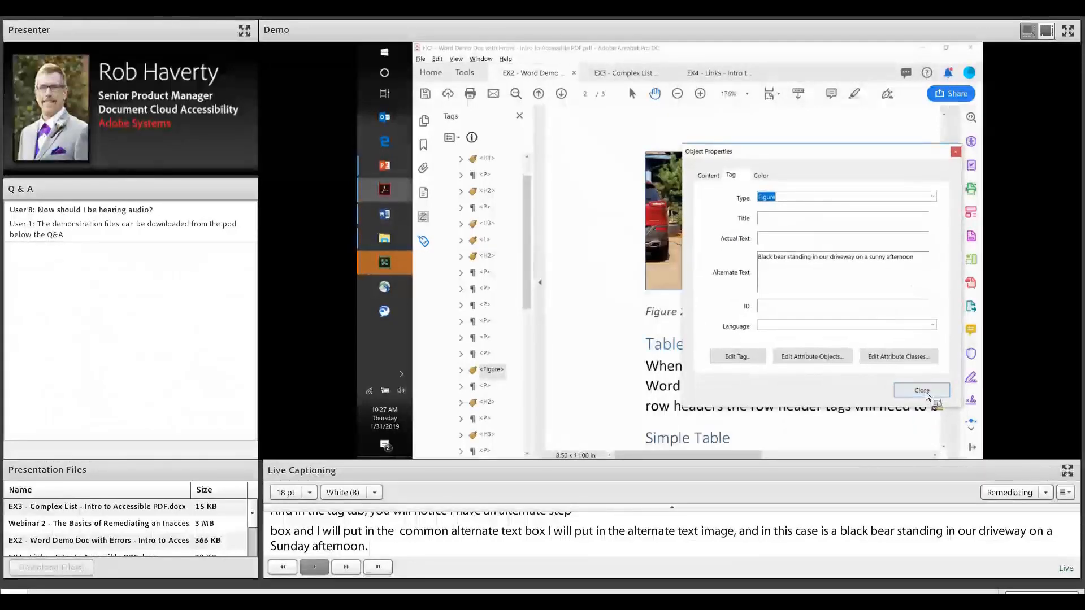
{"action": "left_click", "coordinate": [922, 391]}
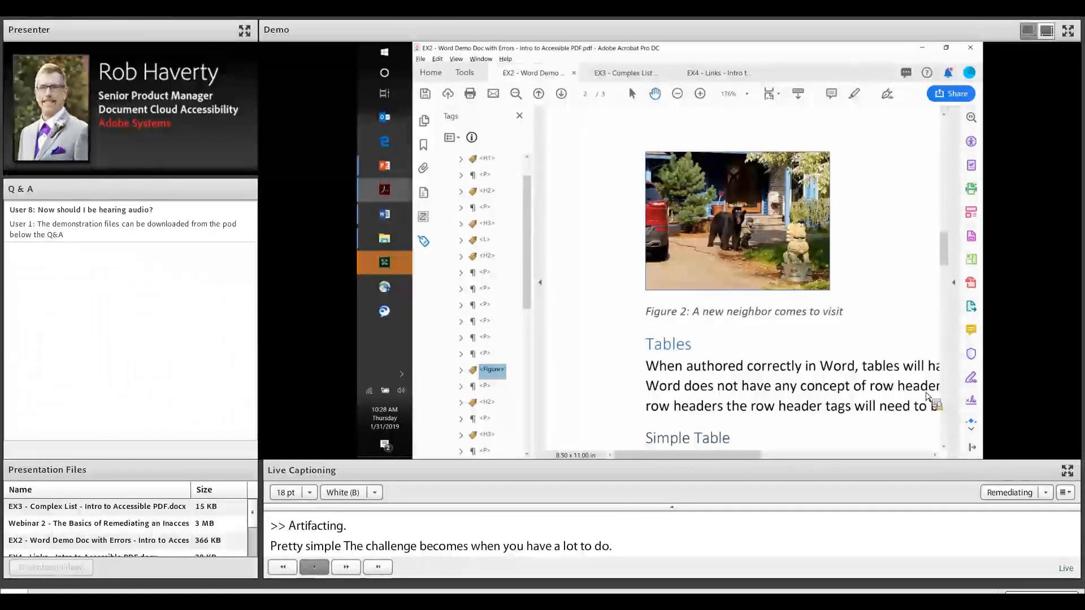
Step: Select the <Table> tag of the "Vehicles Sold by Model and Color" table and bring both tables into view
{"action": "scroll", "coordinate": [927, 398], "scroll_direction": "down", "scroll_amount": 3}
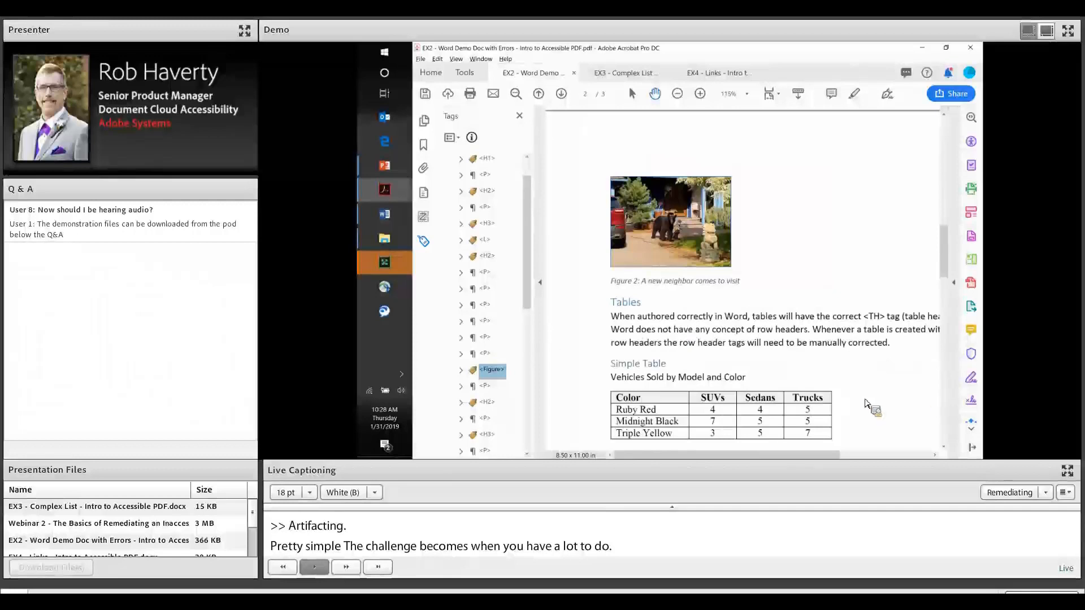
{"action": "left_click_drag", "start_coordinate": [528, 274], "coordinate": [490, 326]}
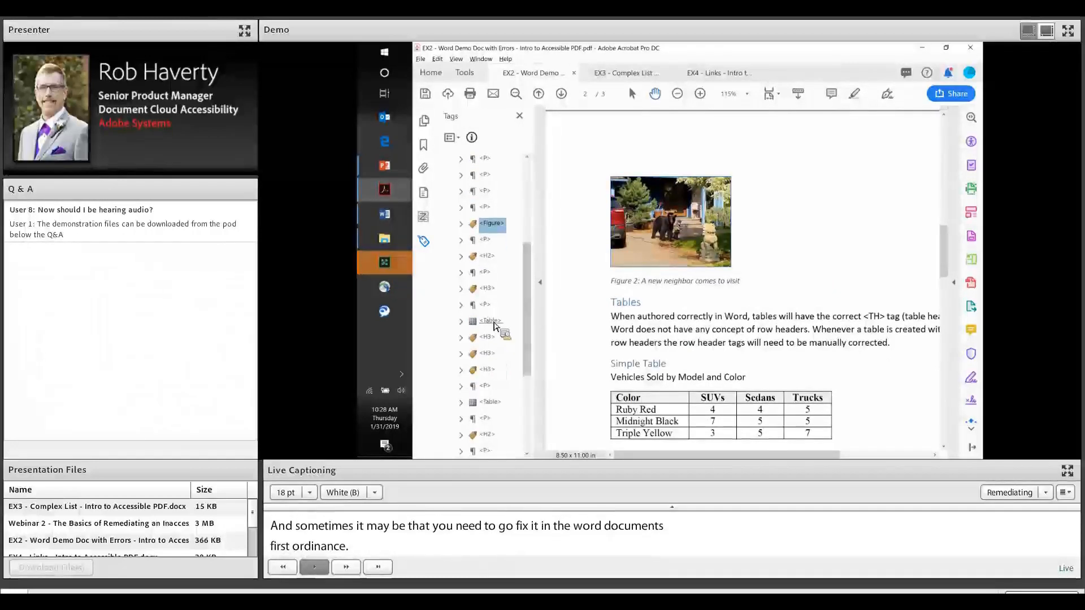
{"action": "left_click", "coordinate": [489, 321]}
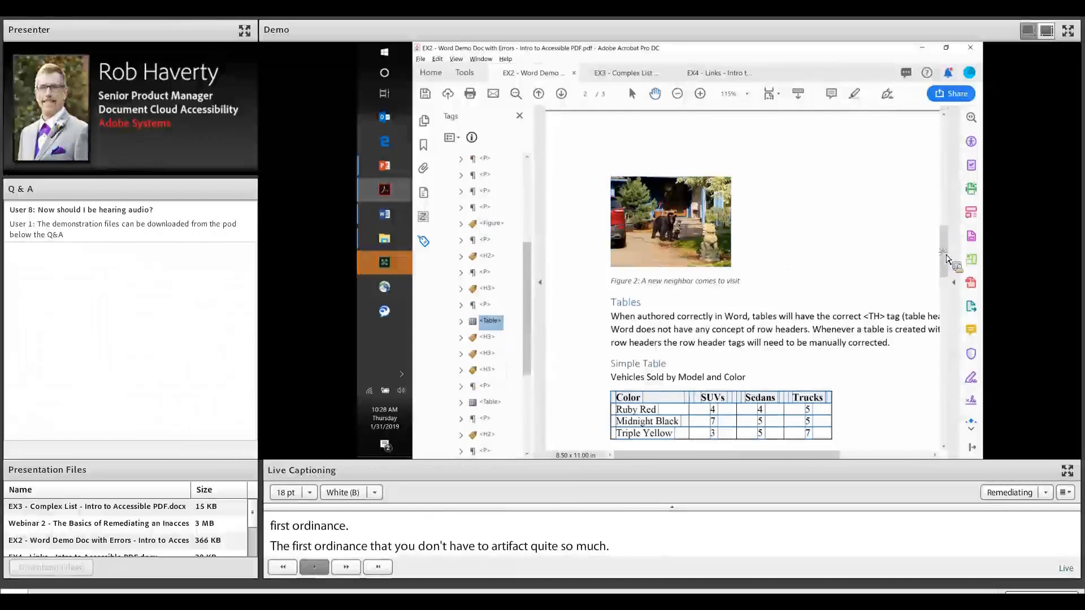
{"action": "left_click_drag", "start_coordinate": [942, 270], "coordinate": [945, 282]}
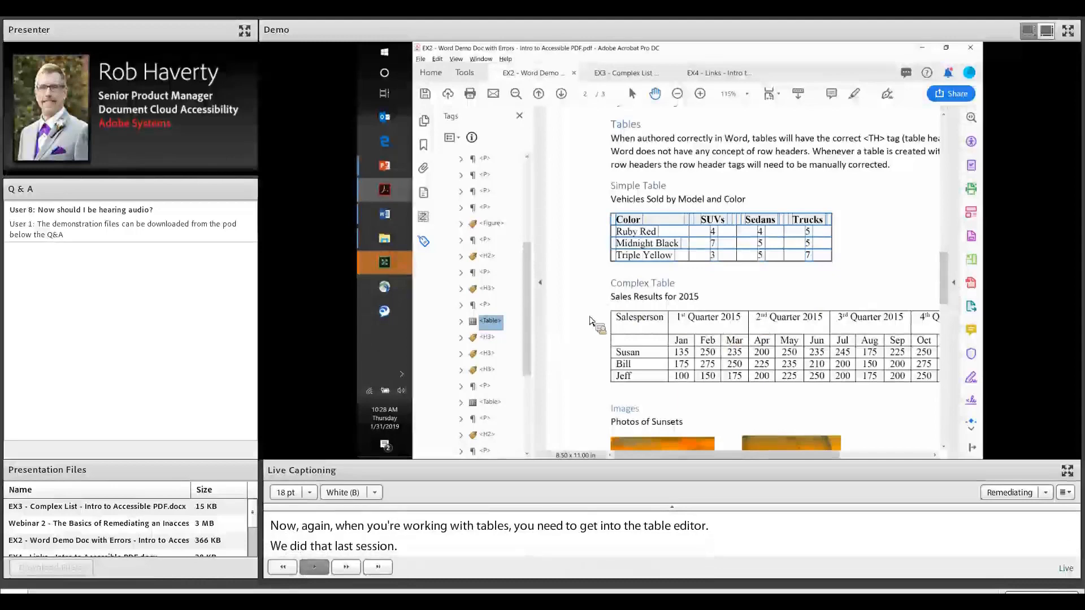
Step: Examine the page 2 content order and the Reading Order dialog as a route to the table, and close the dialog
{"action": "left_click", "coordinate": [424, 218]}
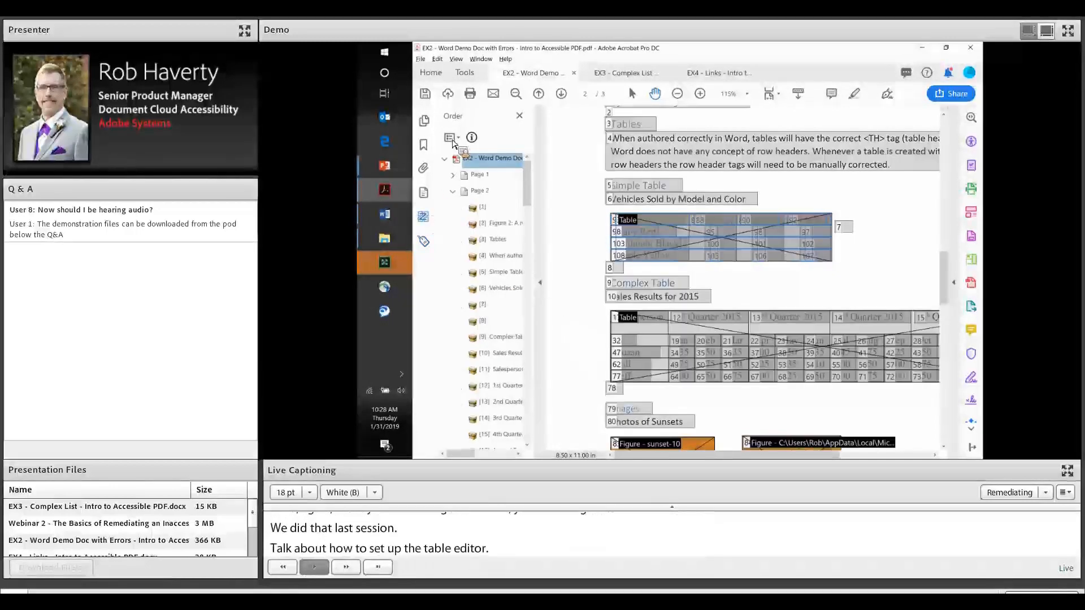
{"action": "left_click", "coordinate": [450, 138]}
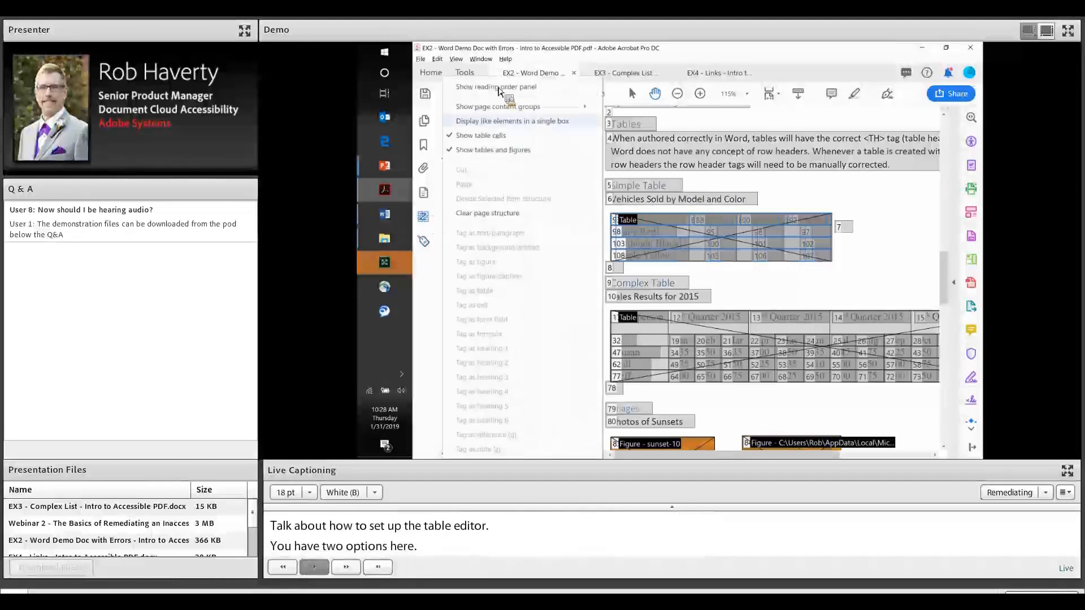
{"action": "left_click", "coordinate": [496, 88]}
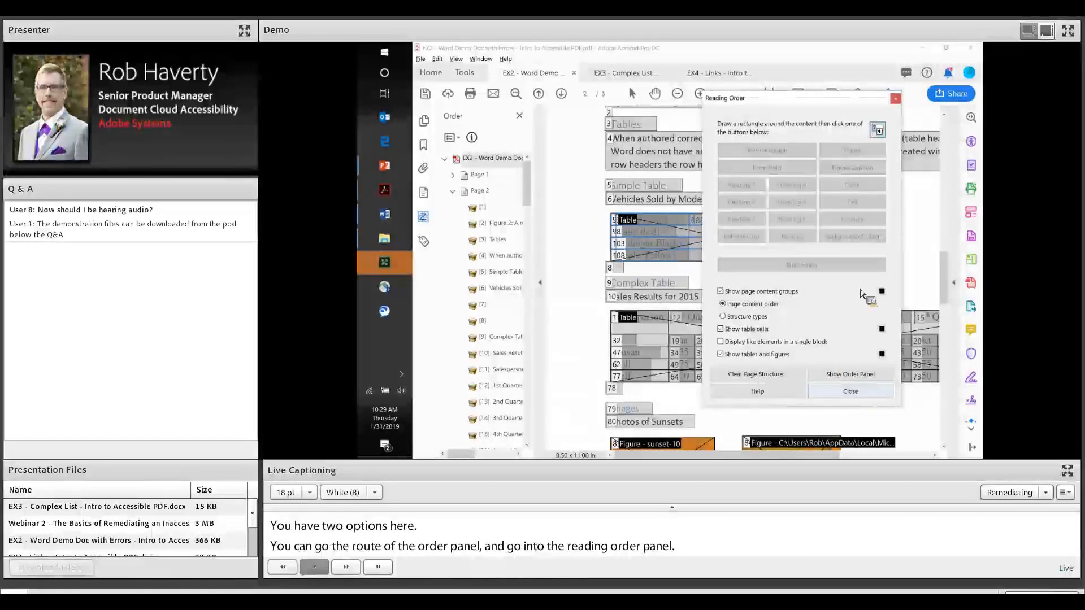
{"action": "left_click", "coordinate": [850, 390]}
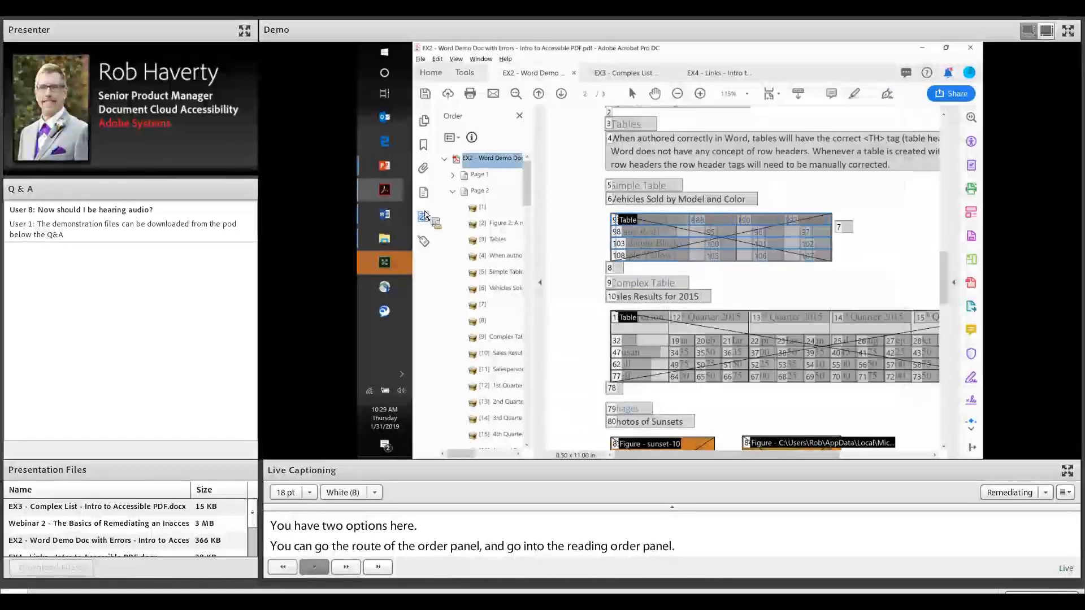
Step: Return to the tag tree and open the selected simple table in the Table Editor to inspect its header cells
{"action": "left_click", "coordinate": [423, 242]}
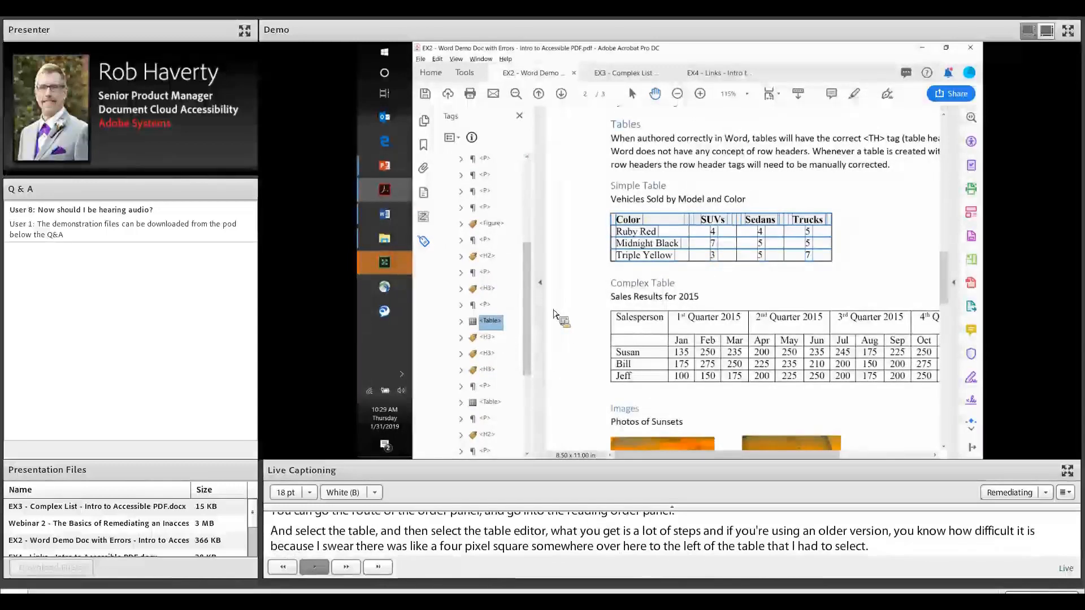
{"action": "key", "text": "shift+F10"}
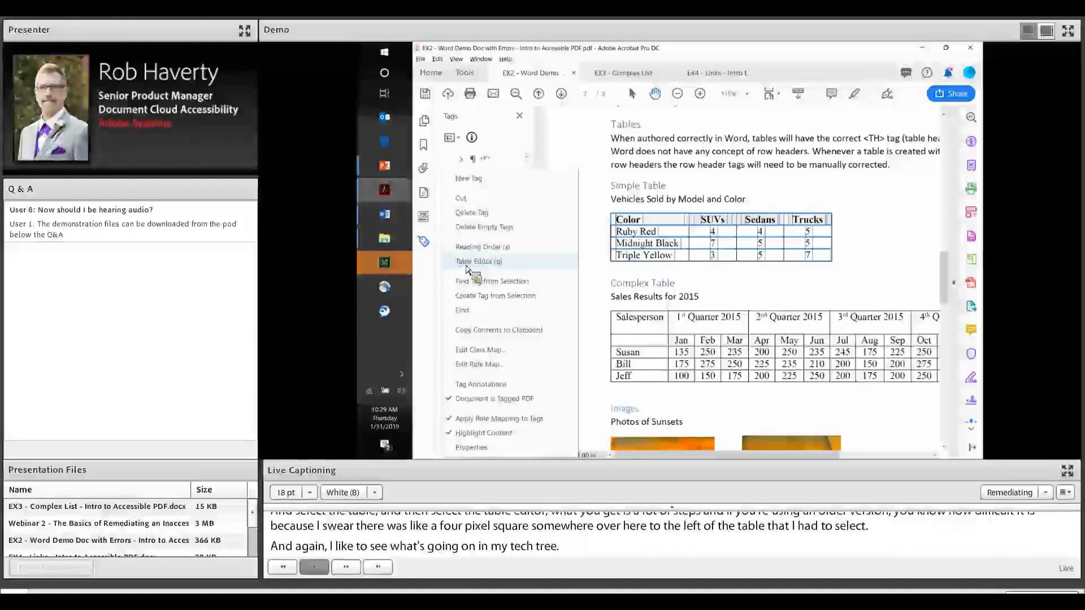
{"action": "key", "text": "q"}
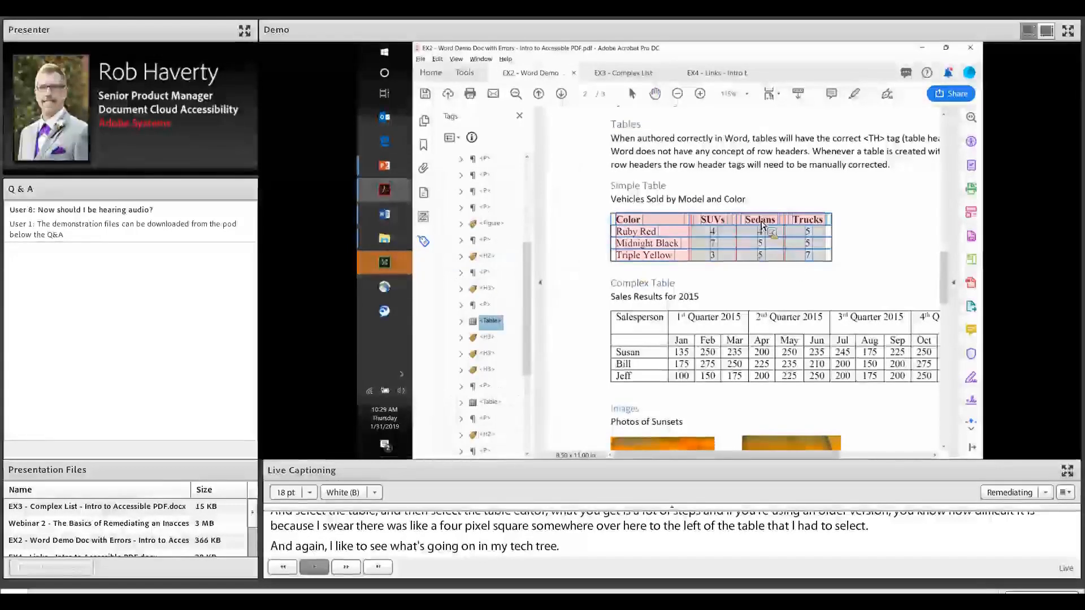
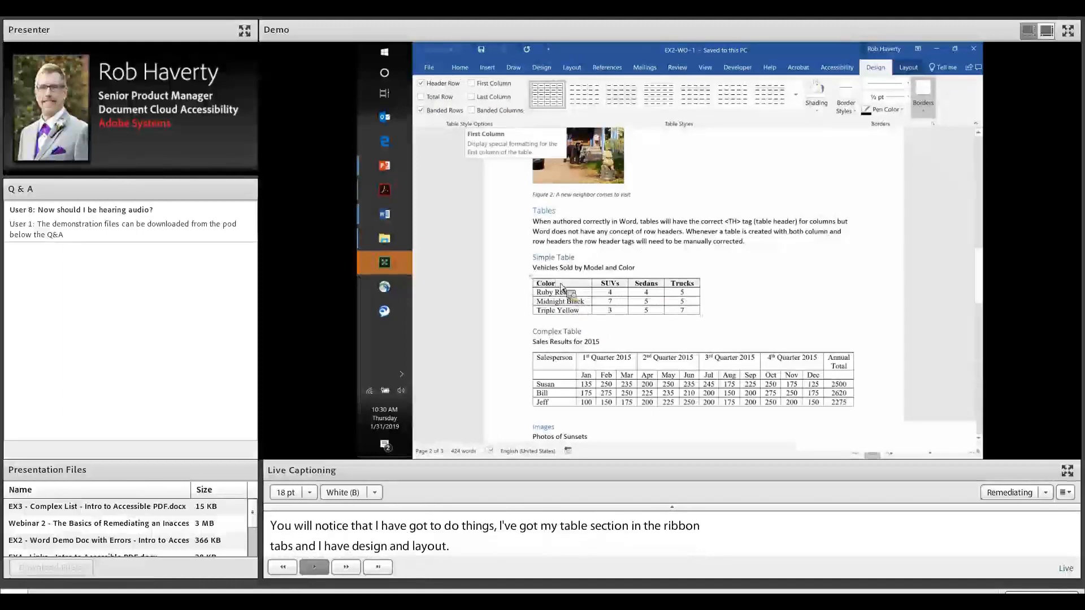
Step: In Word, turn on the First Column style option for the Simple Table and close the document without saving
{"action": "left_click", "coordinate": [476, 86]}
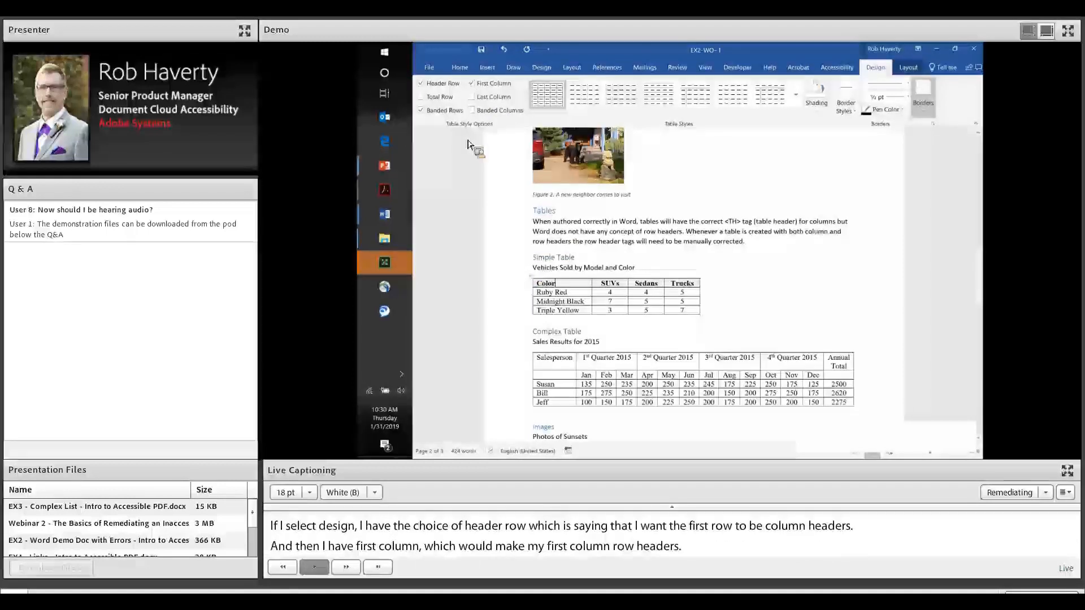
{"action": "left_click", "coordinate": [979, 50]}
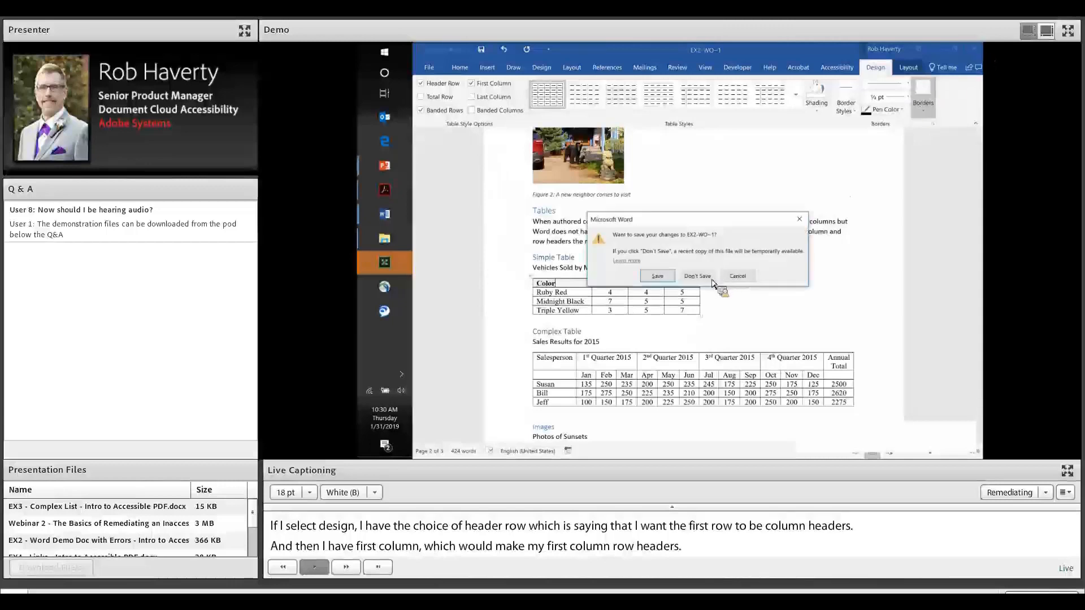
{"action": "left_click", "coordinate": [707, 277]}
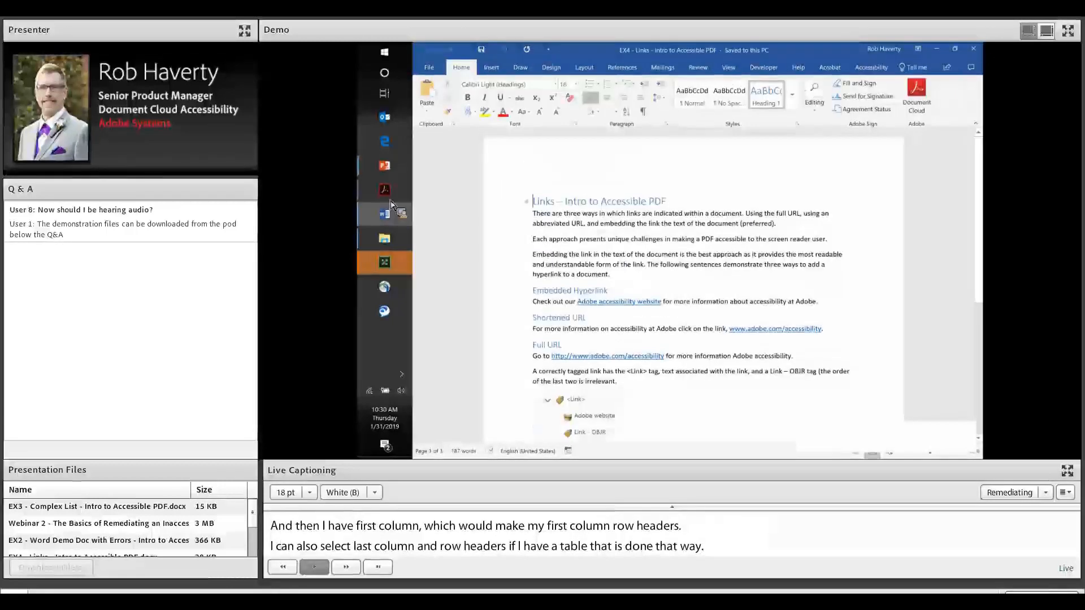
Step: Return to Acrobat and turn on the cell type (TH or TD) labels for the Simple Table in the Table Editor options
{"action": "mouse_move", "coordinate": [389, 196]}
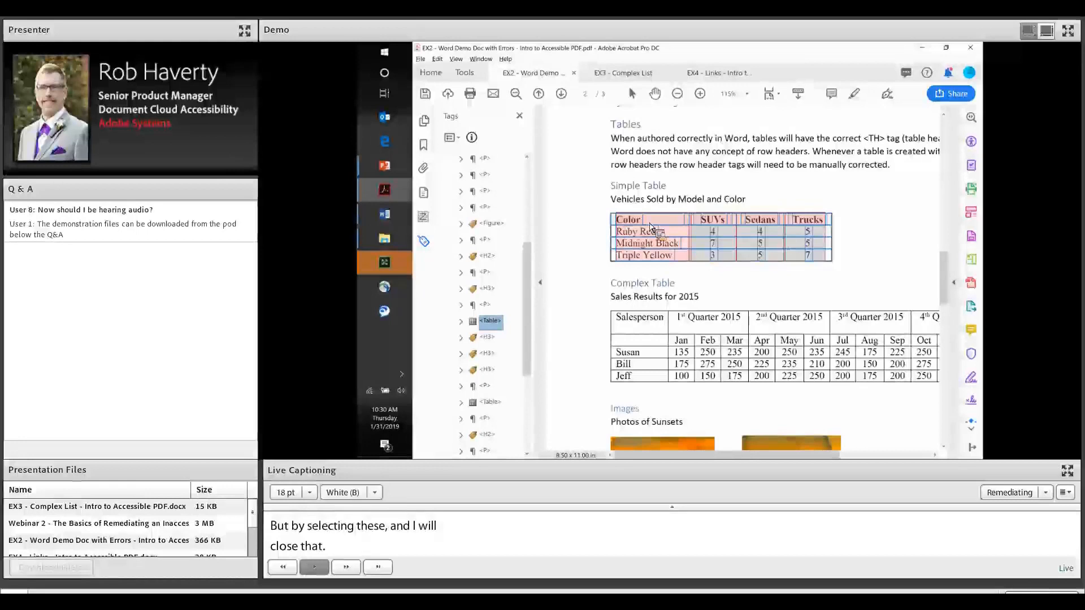
{"action": "left_click", "coordinate": [650, 228]}
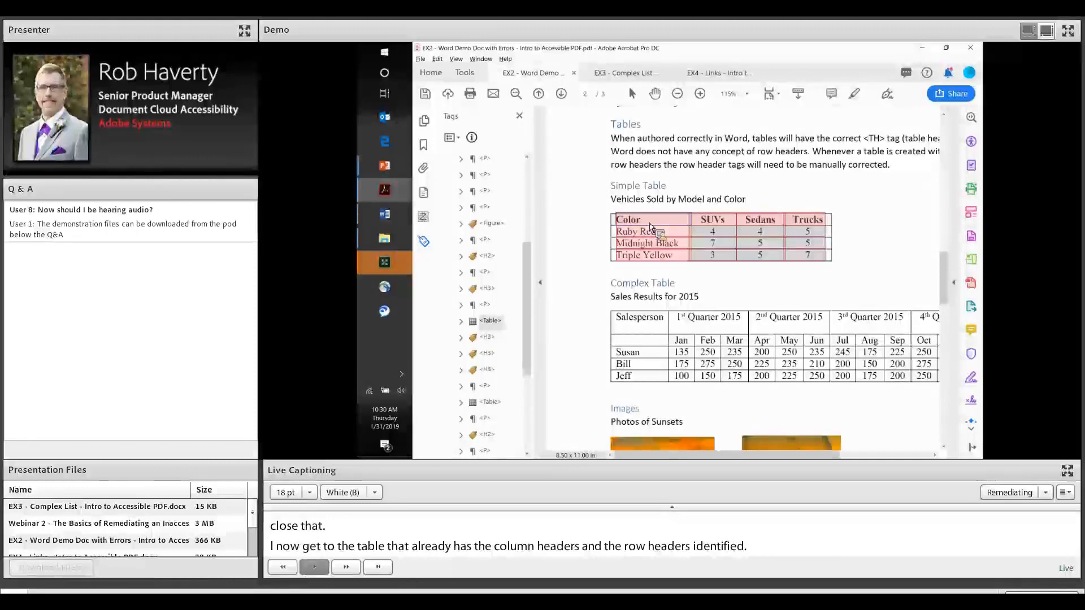
{"action": "right_click", "coordinate": [650, 227]}
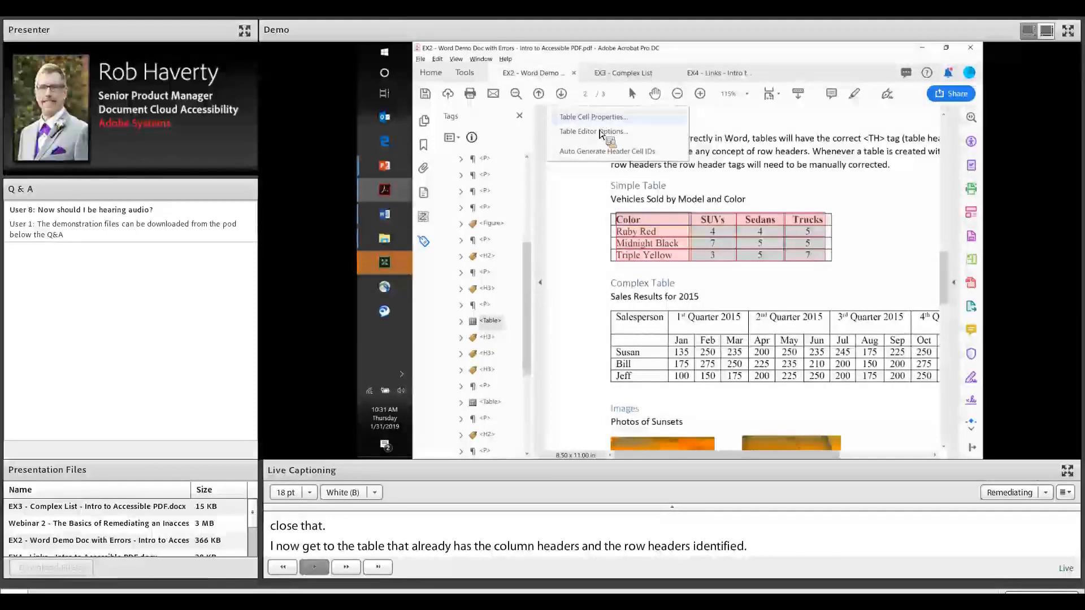
{"action": "left_click", "coordinate": [619, 141]}
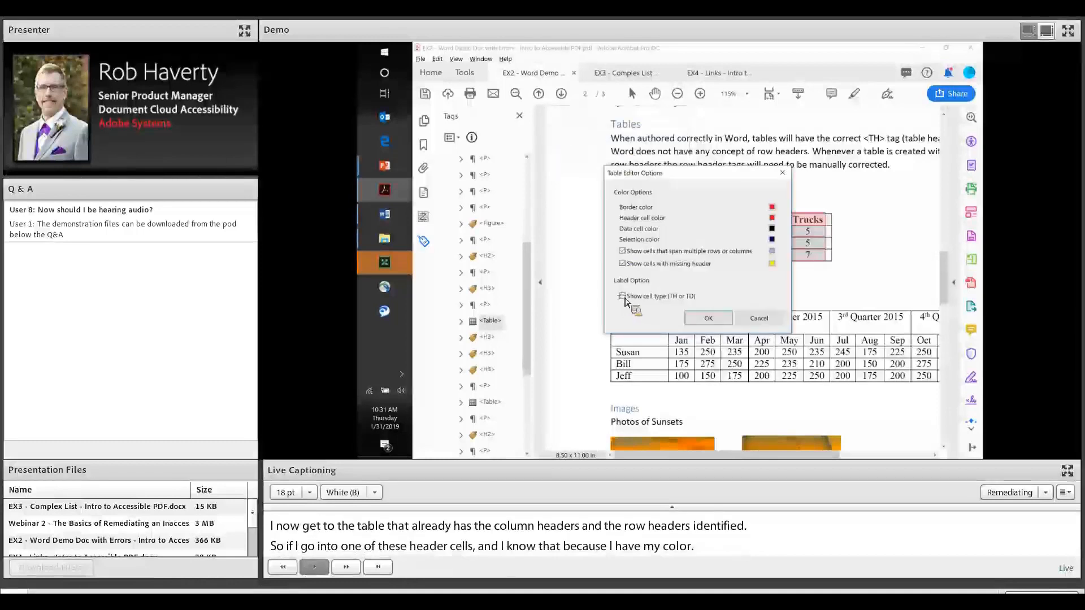
{"action": "left_click", "coordinate": [623, 297]}
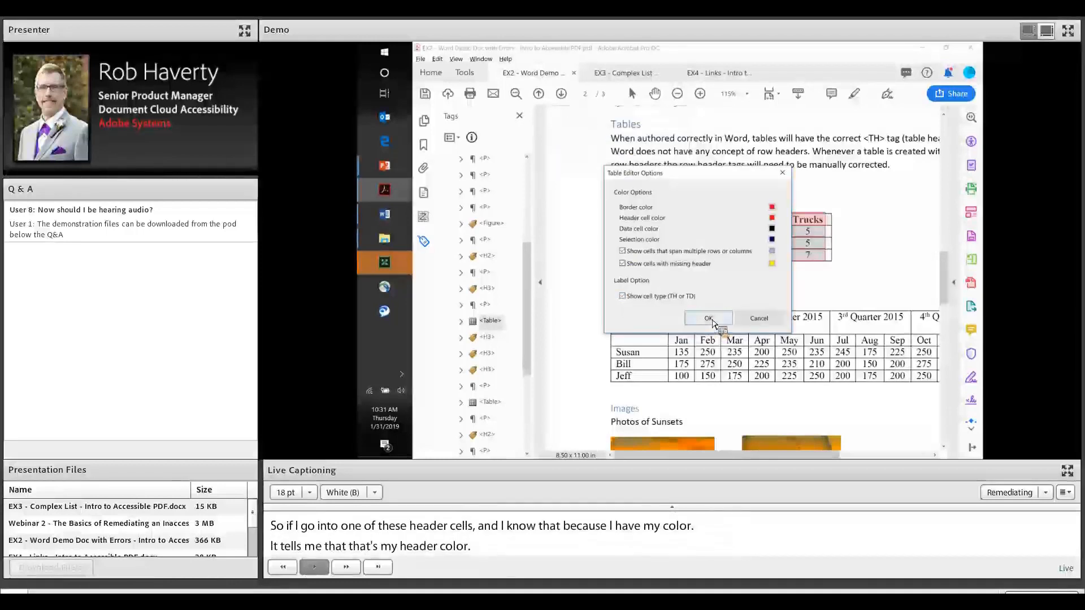
{"action": "left_click", "coordinate": [708, 318]}
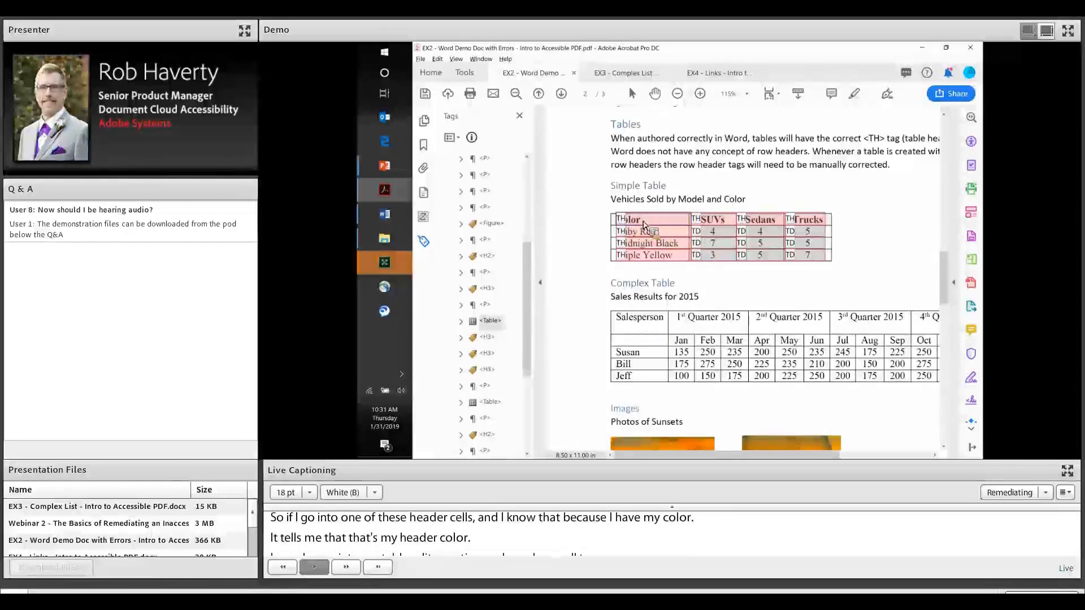
Step: Turn the cell type (TH or TD) labels back off in the Table Editor options
{"action": "left_click", "coordinate": [670, 191]}
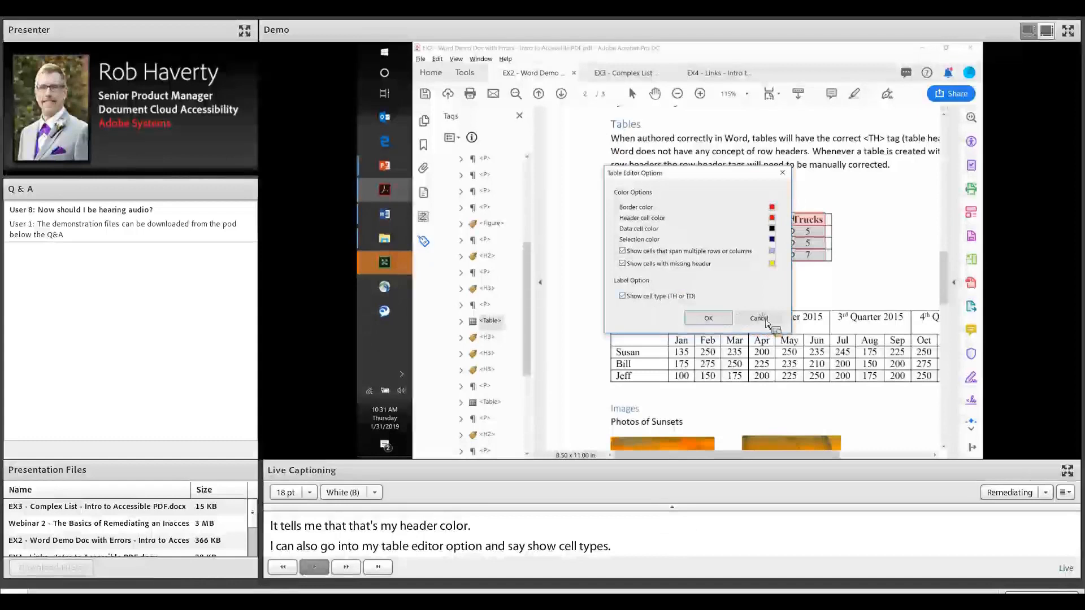
{"action": "key", "text": "Return"}
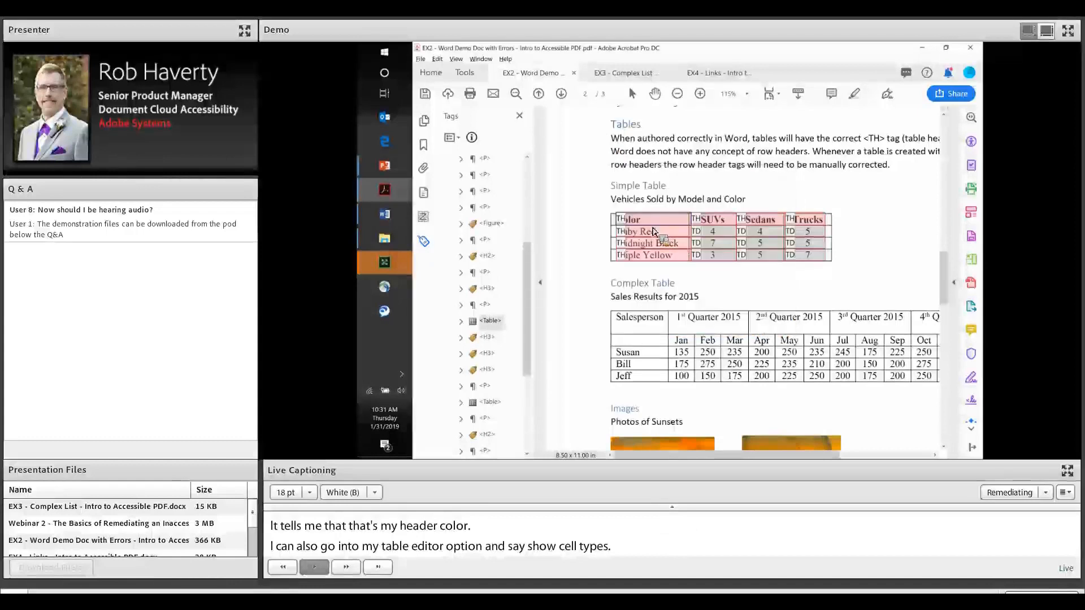
{"action": "right_click", "coordinate": [666, 225]}
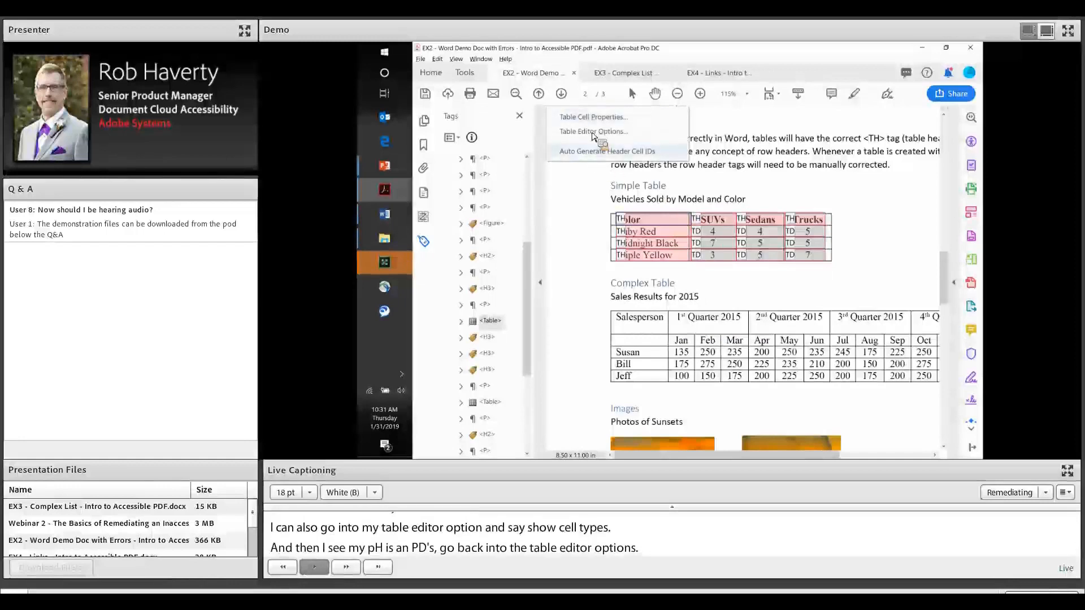
{"action": "left_click", "coordinate": [593, 132]}
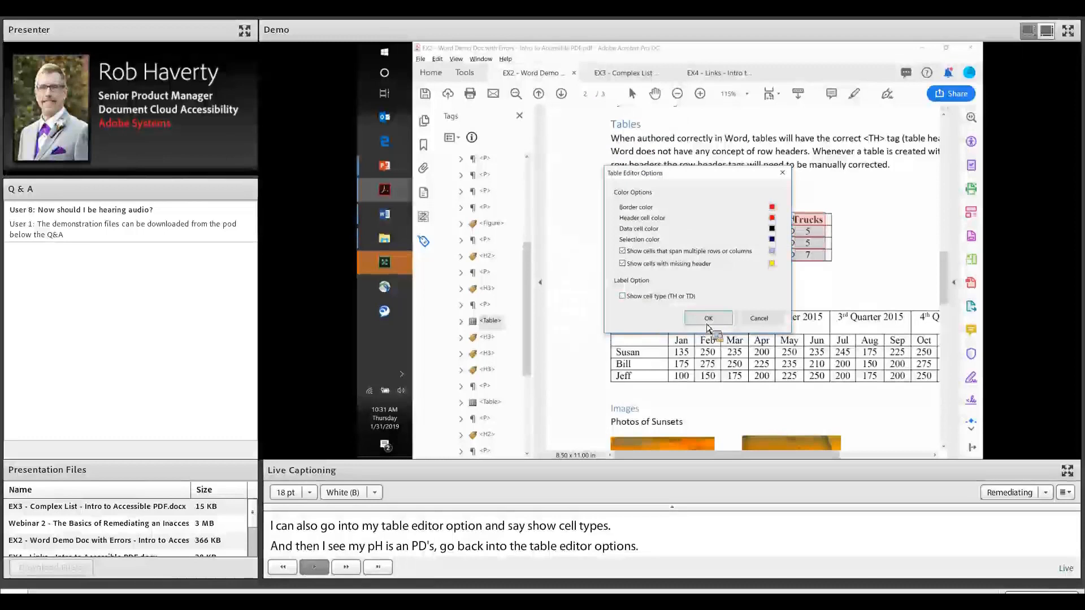
{"action": "left_click", "coordinate": [707, 318]}
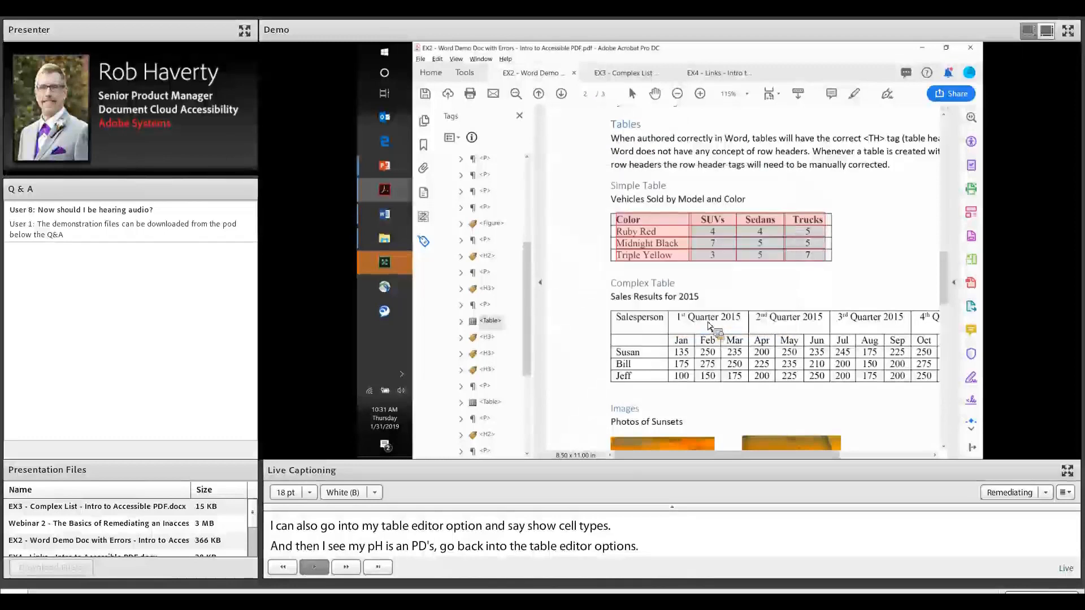
Step: Set the scope of the "Color" header cell to Column in its table cell properties
{"action": "right_click", "coordinate": [651, 224]}
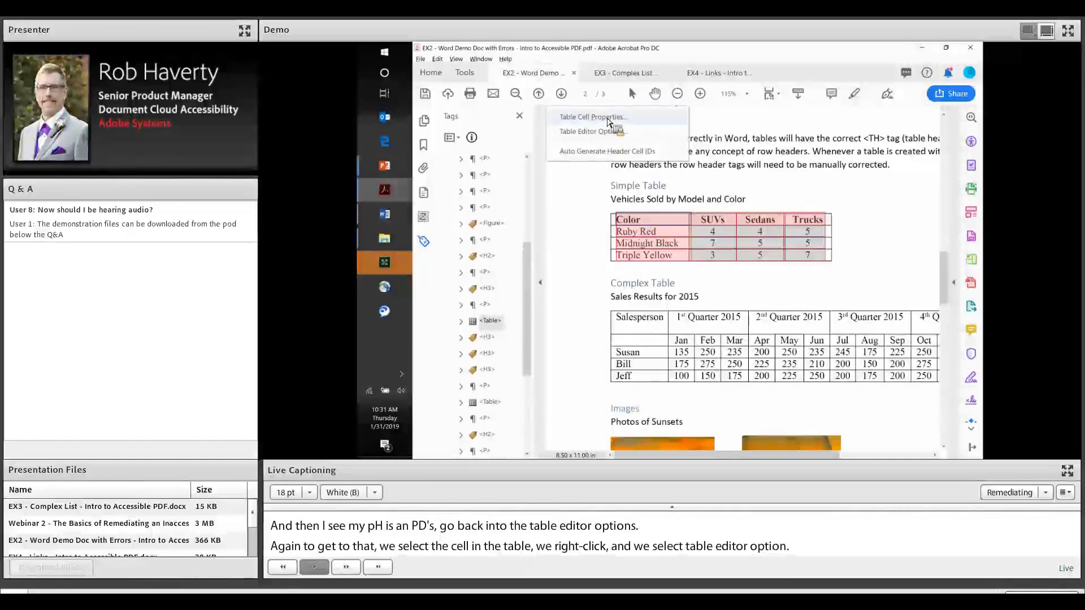
{"action": "left_click", "coordinate": [609, 119]}
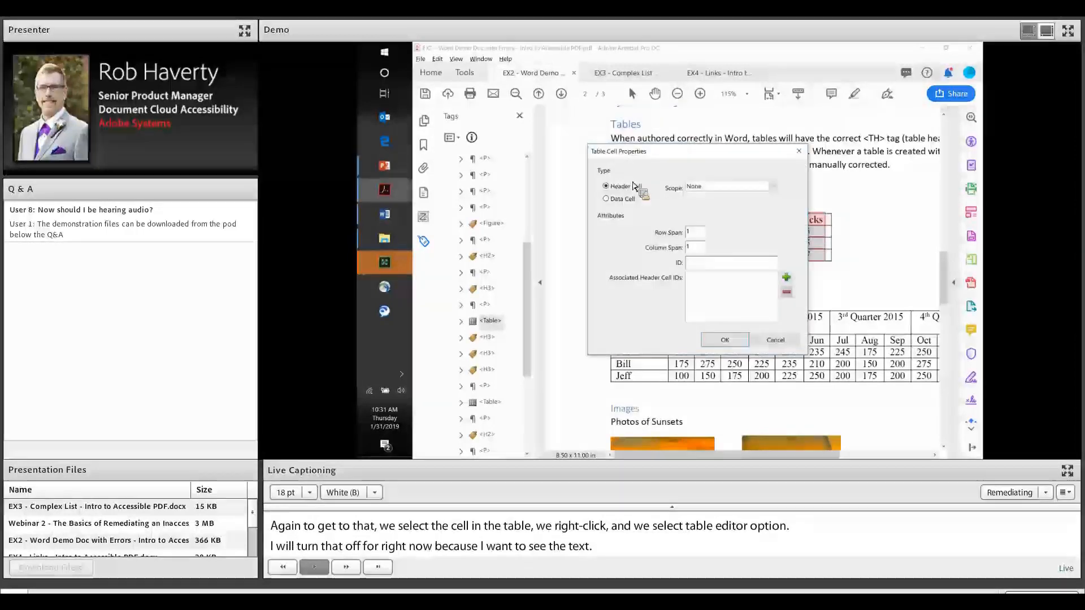
{"action": "left_click_drag", "start_coordinate": [673, 153], "coordinate": [796, 130]}
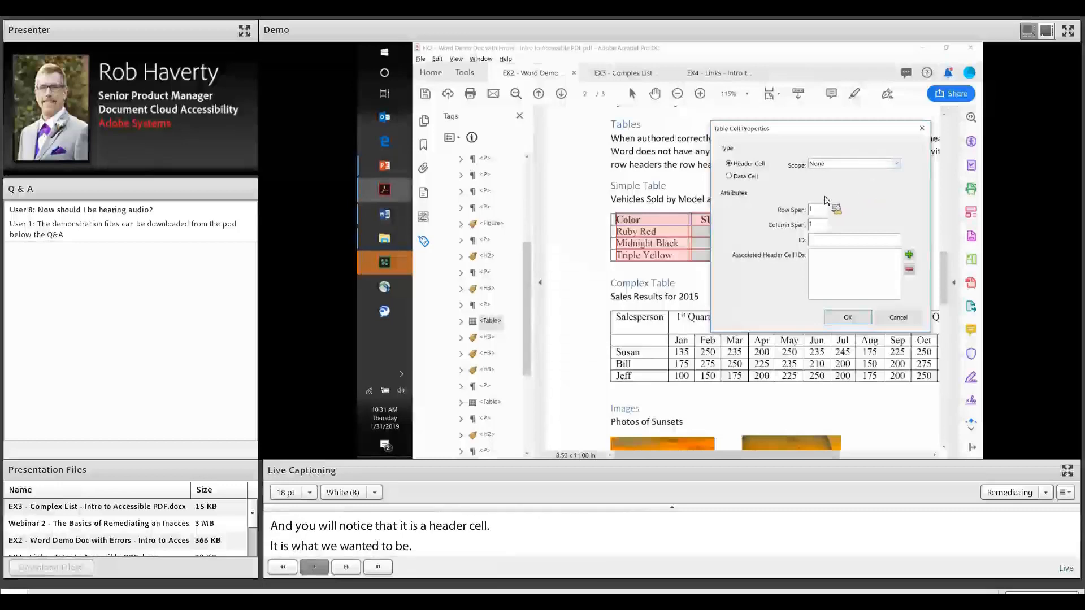
{"action": "left_click_drag", "start_coordinate": [812, 136], "coordinate": [814, 305]}
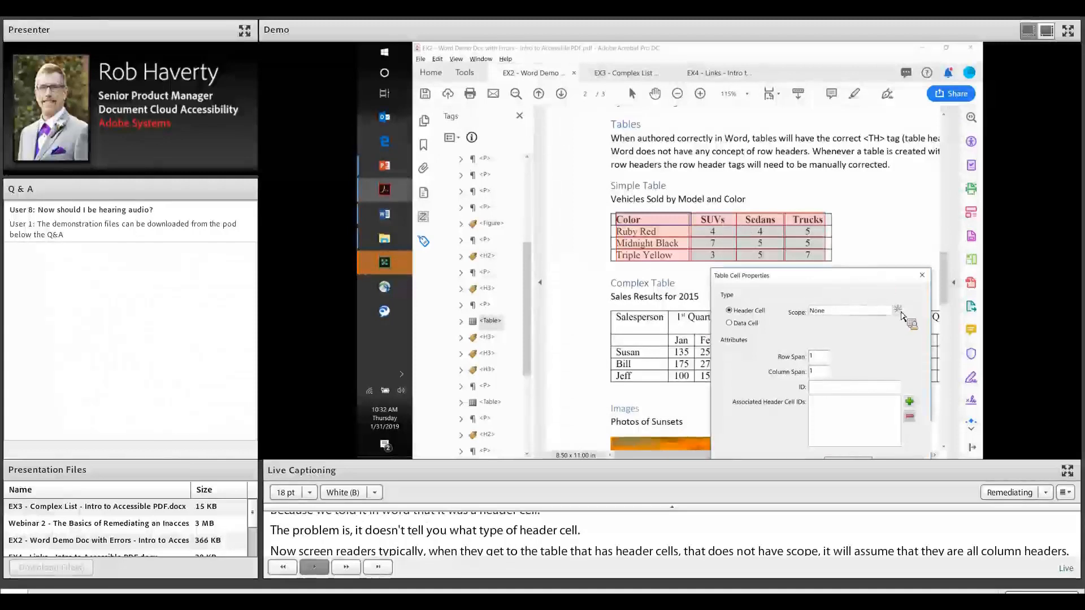
{"action": "left_click", "coordinate": [896, 311]}
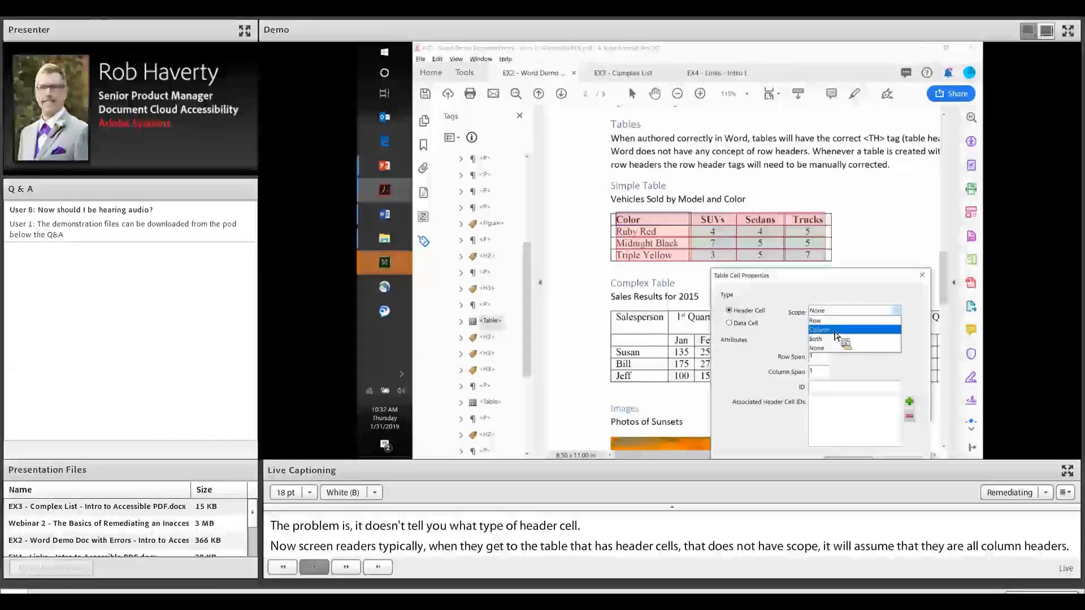
{"action": "left_click", "coordinate": [835, 331]}
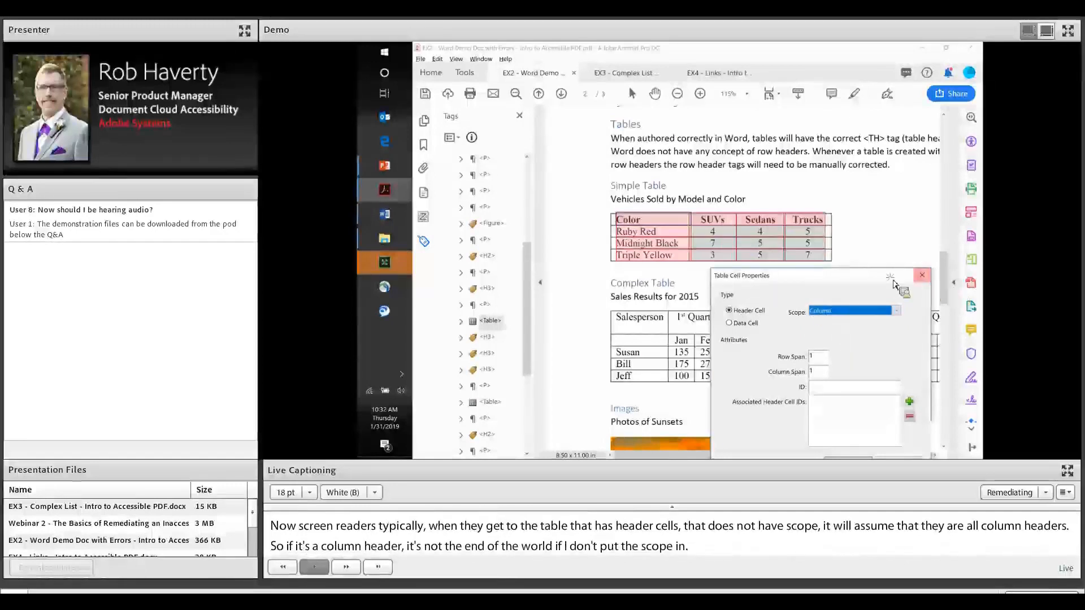
{"action": "left_click_drag", "start_coordinate": [891, 274], "coordinate": [902, 211]}
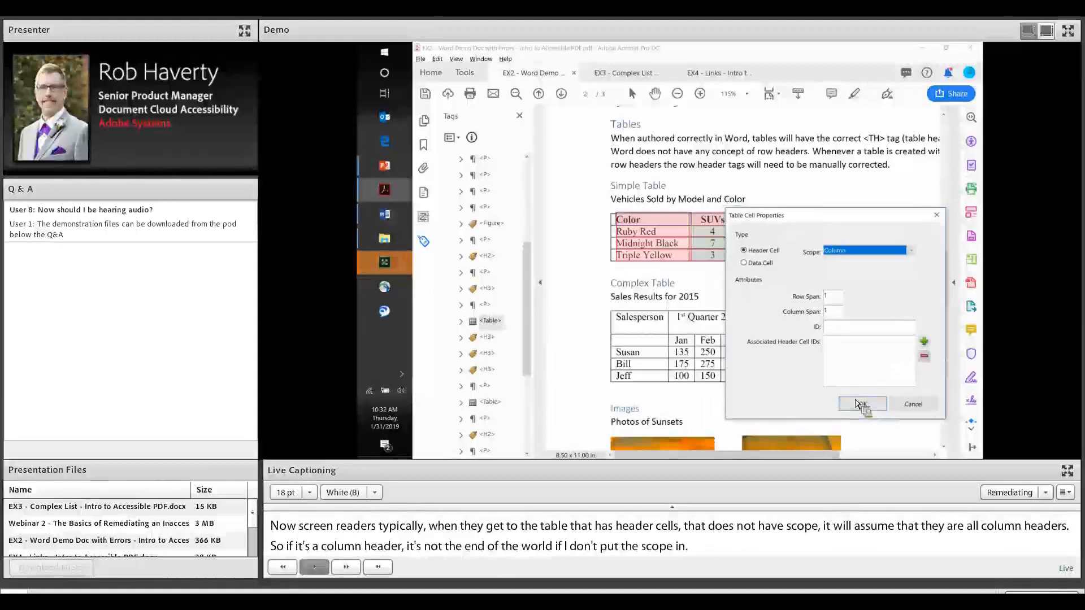
{"action": "left_click", "coordinate": [860, 405]}
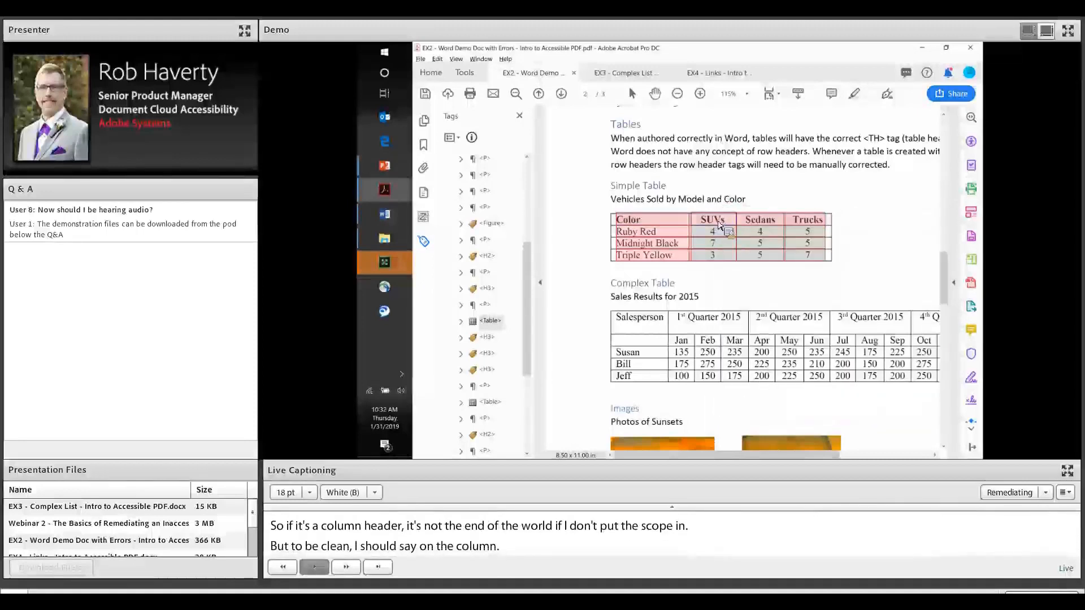
Step: Select the SUVs, Sedans and Trucks header cells together and set their scope to Column
{"action": "left_click", "coordinate": [769, 224], "text": "shift"}
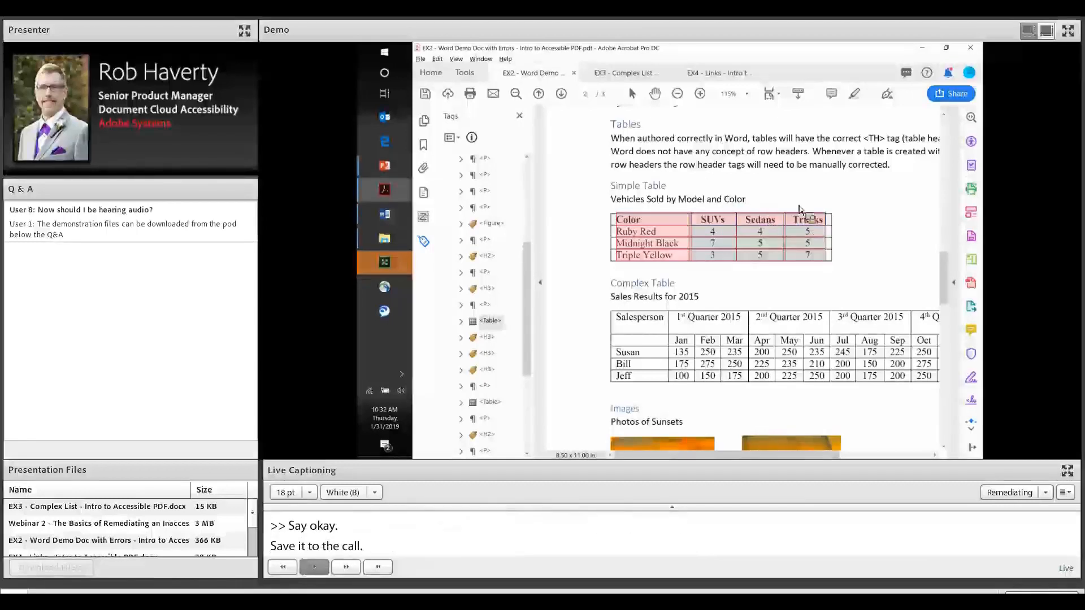
{"action": "right_click", "coordinate": [807, 224]}
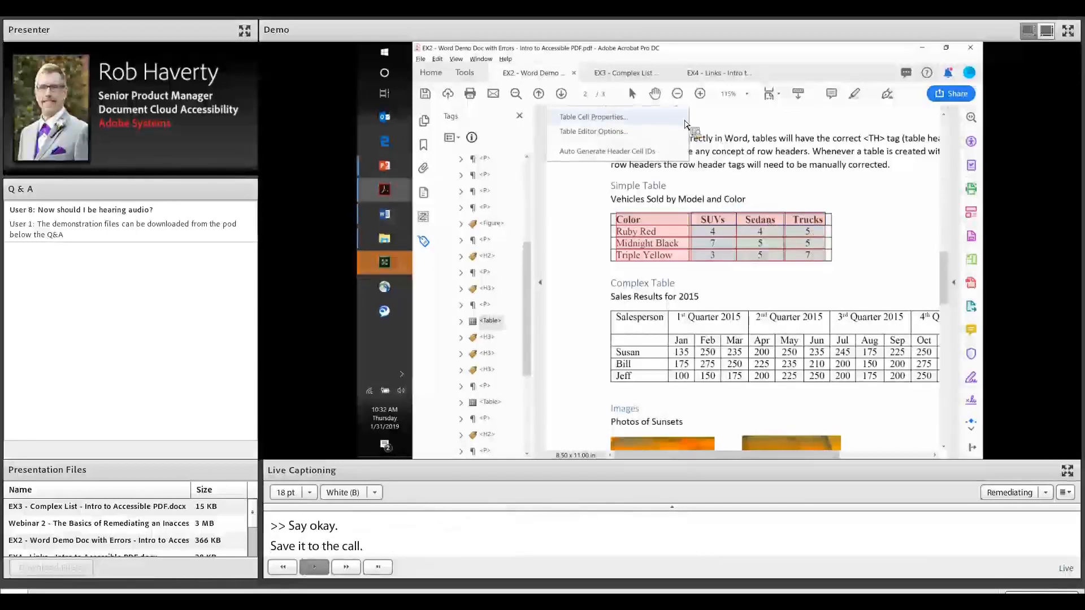
{"action": "left_click", "coordinate": [673, 117]}
{"action": "left_click", "coordinate": [773, 185]}
{"action": "left_click", "coordinate": [727, 213]}
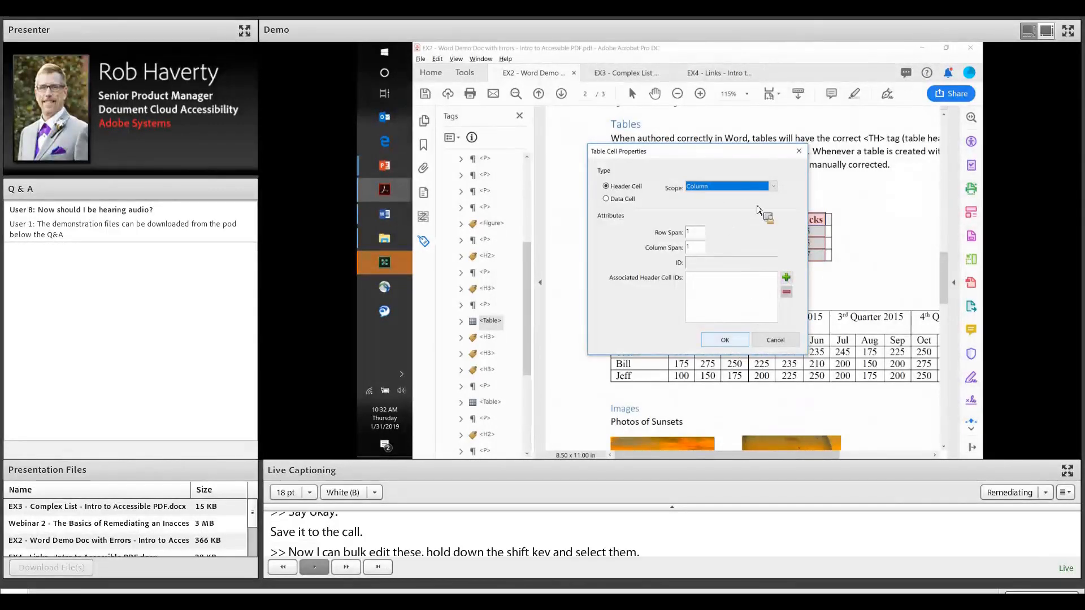
{"action": "left_click", "coordinate": [728, 341]}
Step: Check the scope in the "Sedans" header cell's properties and close them without changes
{"action": "left_click", "coordinate": [765, 223], "text": "shift"}
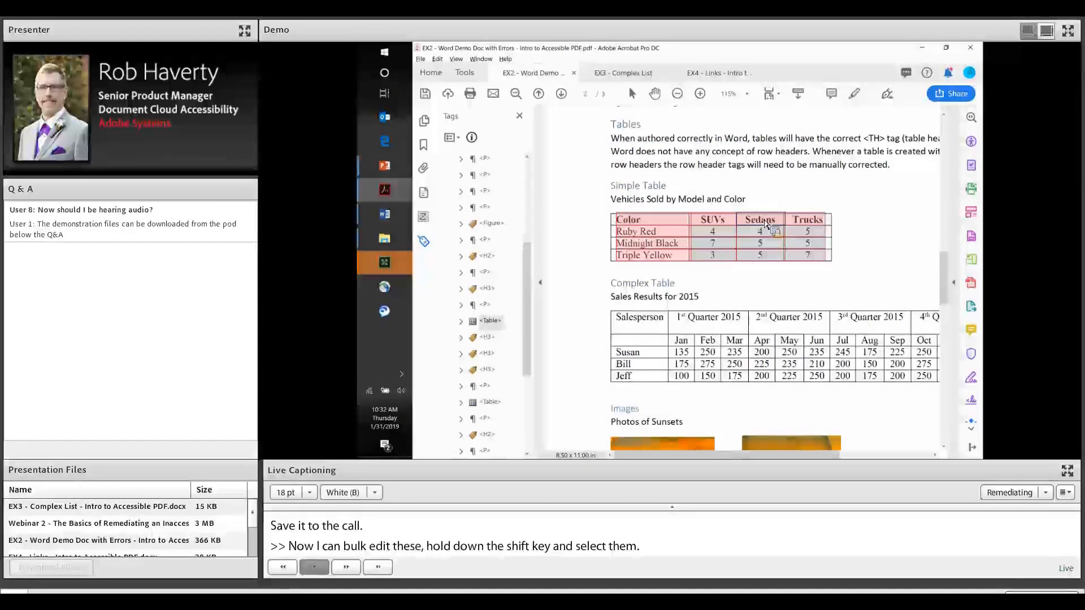
{"action": "right_click", "coordinate": [765, 223]}
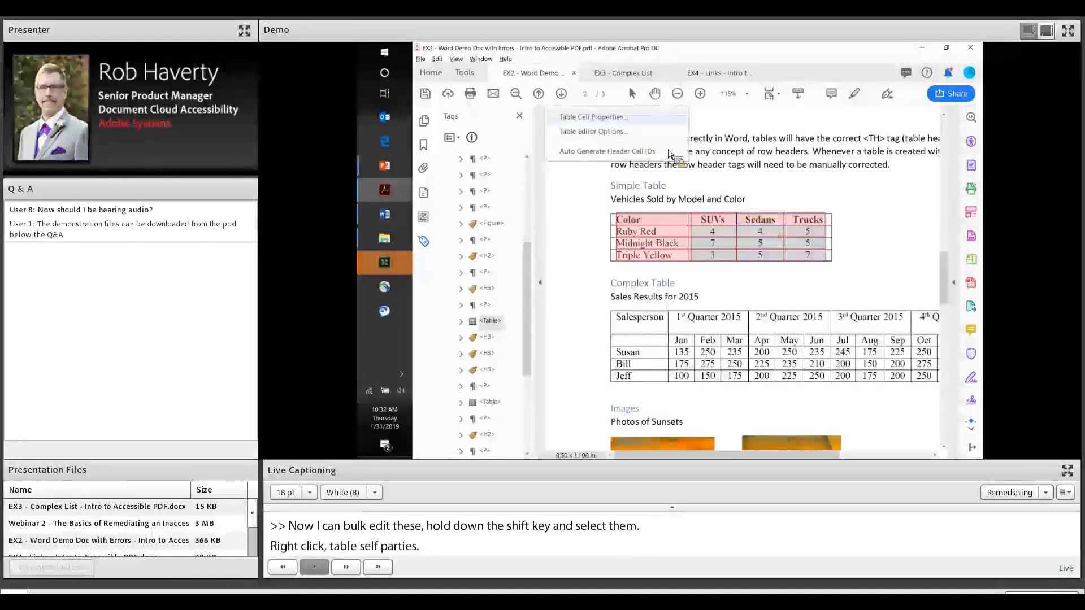
{"action": "left_click", "coordinate": [598, 117]}
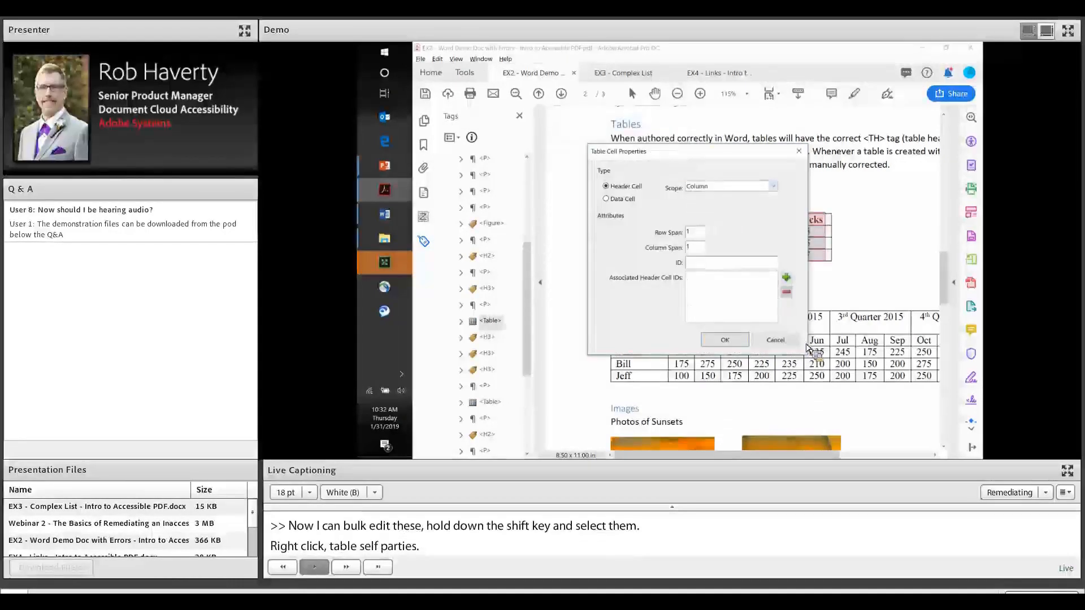
{"action": "left_click", "coordinate": [784, 341]}
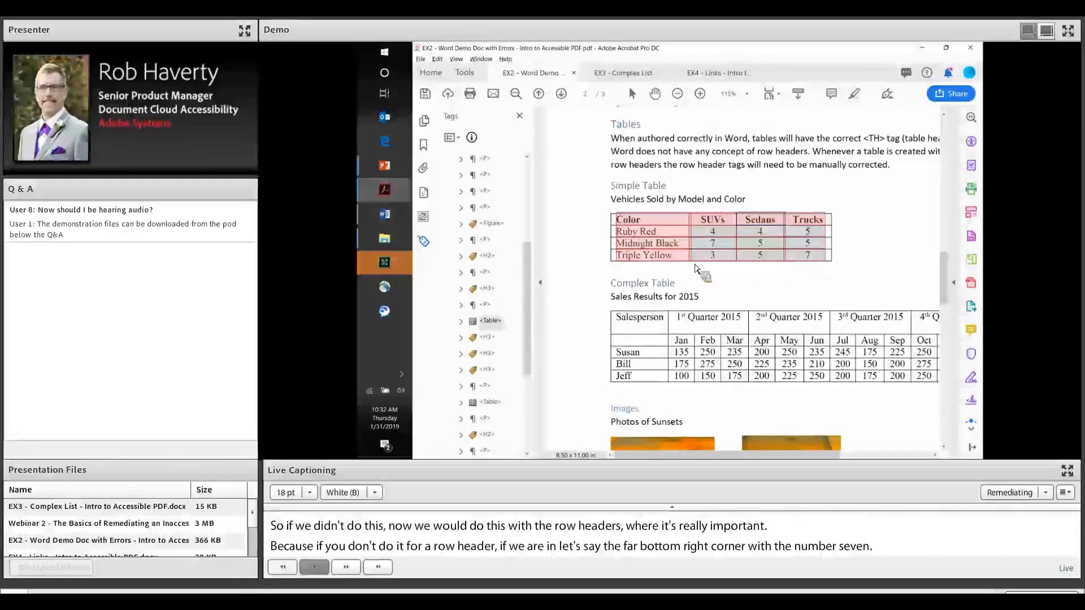
Step: Set the scope of the Ruby Red, Midnight Black and Triple Yellow header cells to Row
{"action": "right_click", "coordinate": [640, 259]}
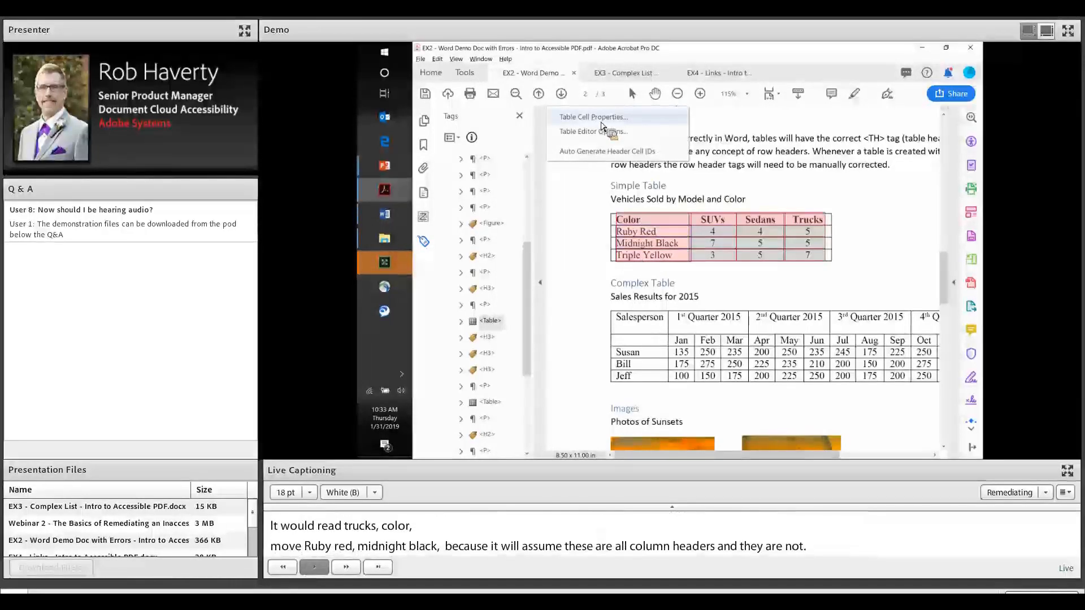
{"action": "left_click", "coordinate": [593, 117]}
{"action": "left_click", "coordinate": [773, 187]}
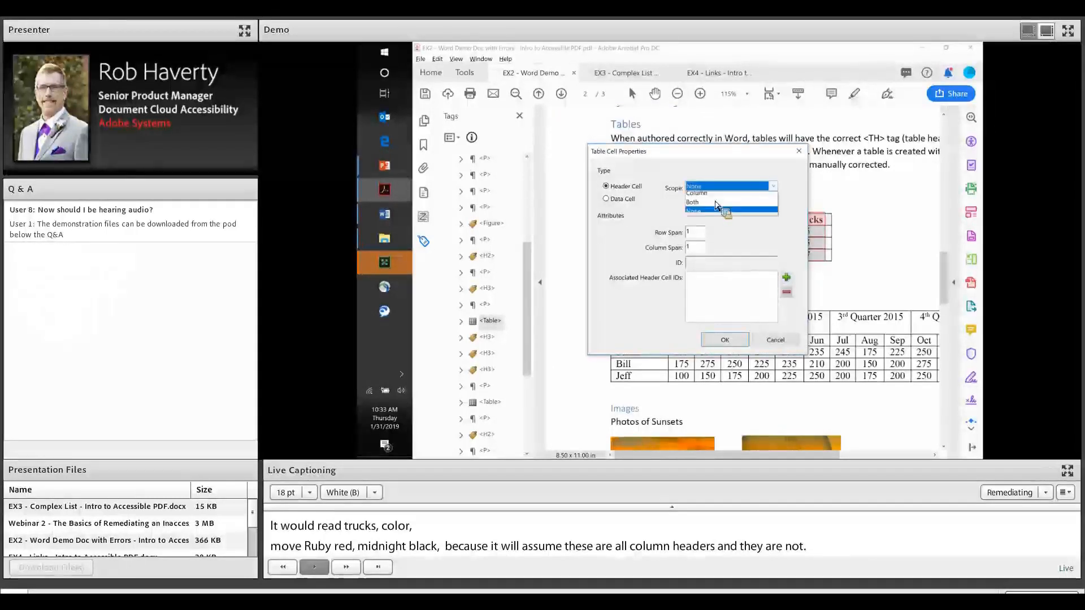
{"action": "left_click", "coordinate": [714, 198]}
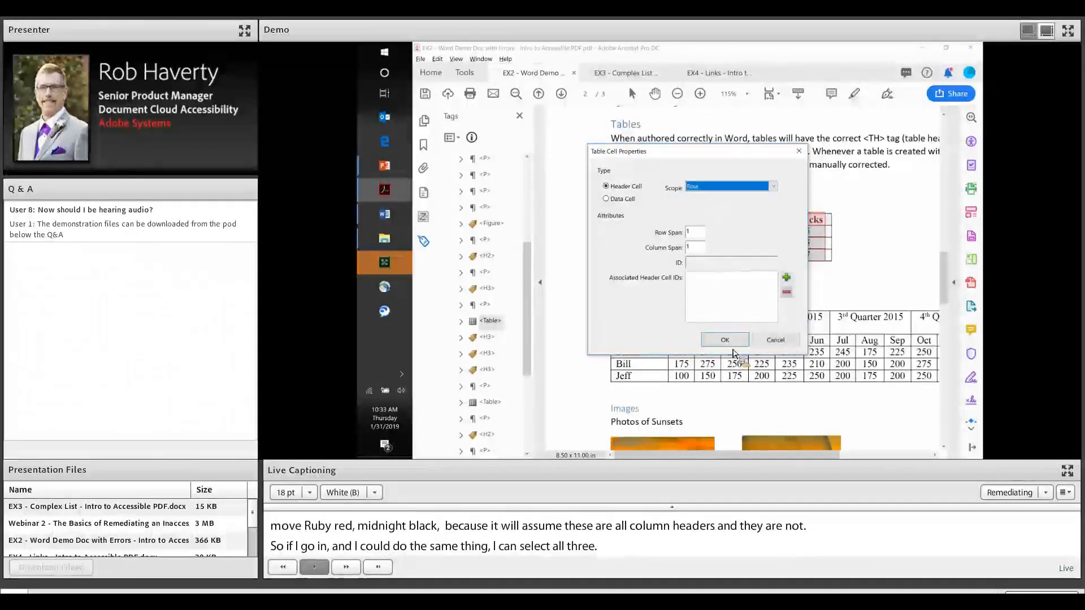
{"action": "left_click", "coordinate": [724, 339]}
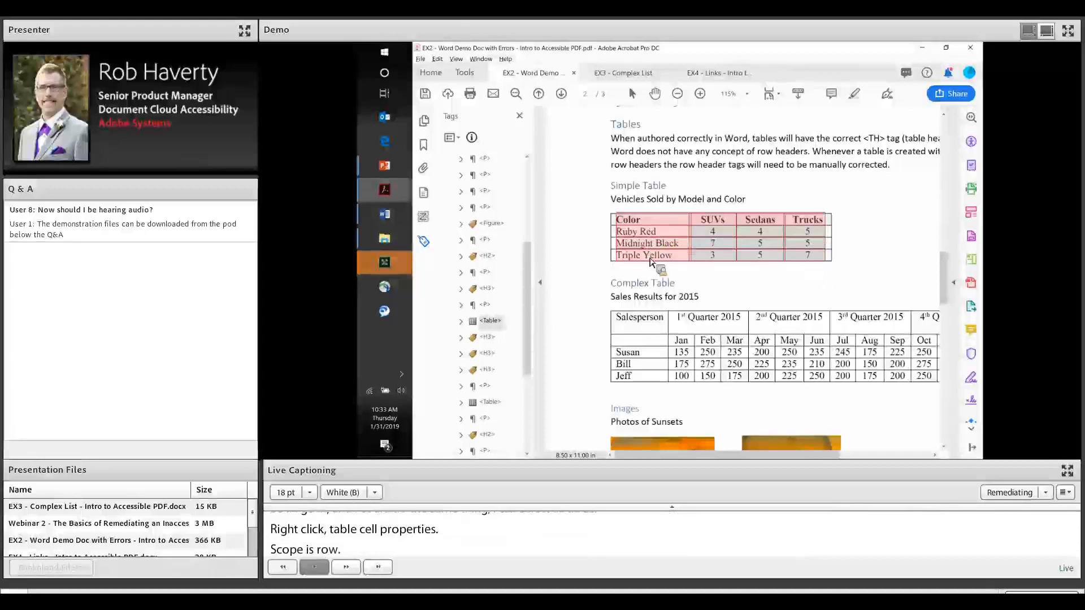
Step: Check the scope in the properties of one of the first-column header cells and close them without changes
{"action": "right_click", "coordinate": [624, 126]}
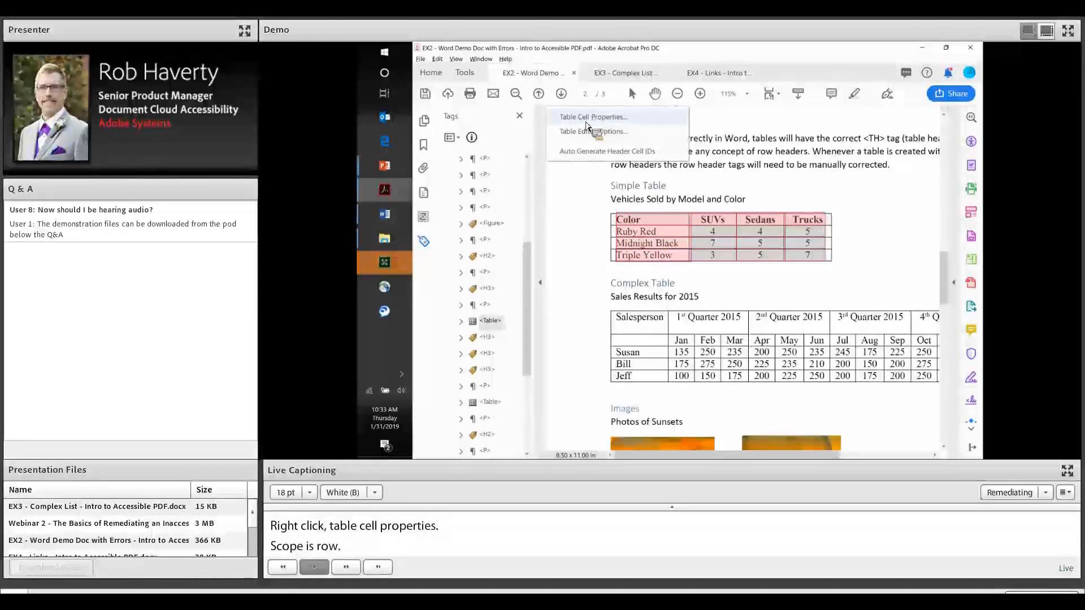
{"action": "left_click", "coordinate": [590, 117]}
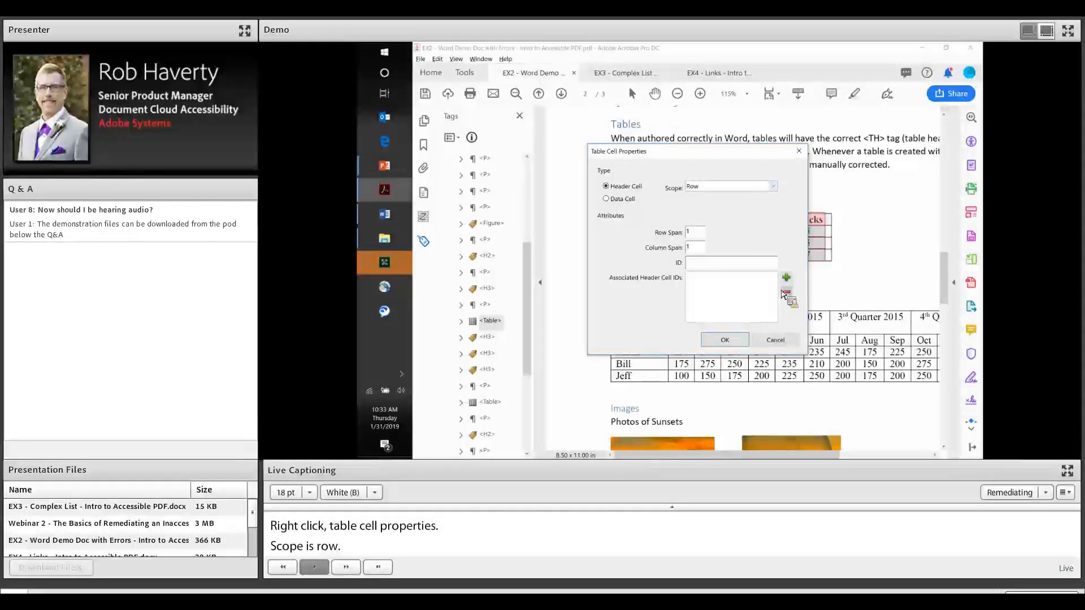
{"action": "left_click", "coordinate": [784, 341]}
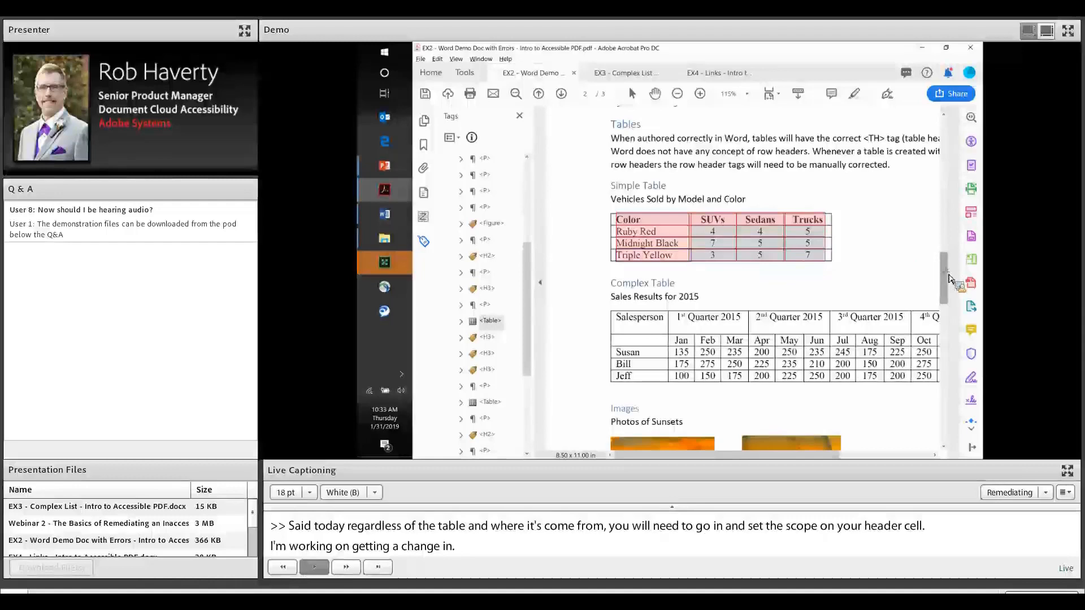
Step: Open the complex "Sales Results for 2015" table in the Table Editor from its table tag
{"action": "scroll", "coordinate": [951, 292], "scroll_direction": "down", "scroll_amount": 3}
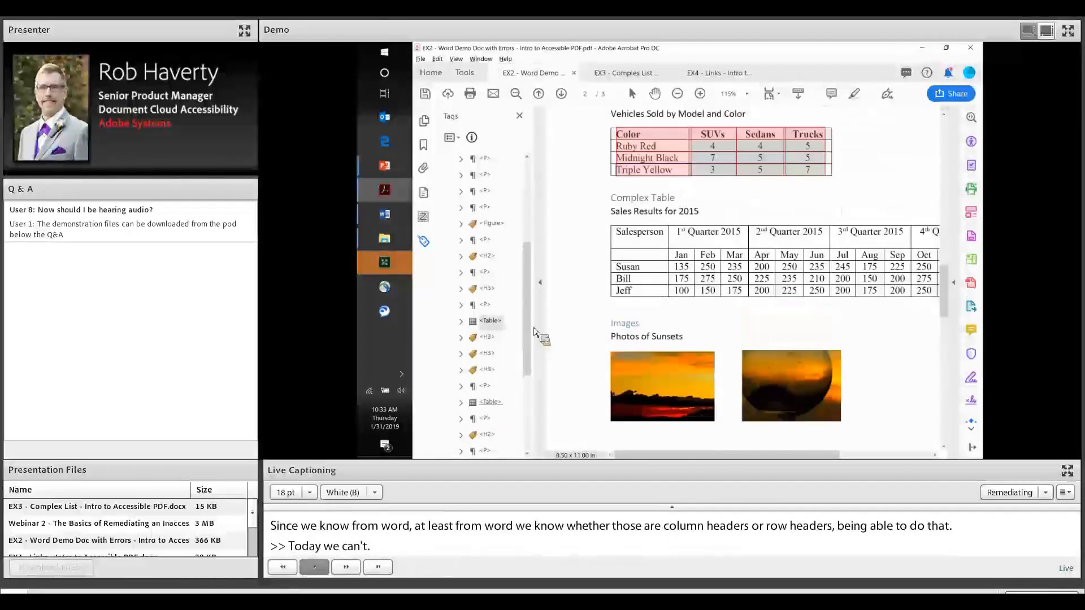
{"action": "scroll", "coordinate": [531, 373], "scroll_direction": "down", "scroll_amount": 3}
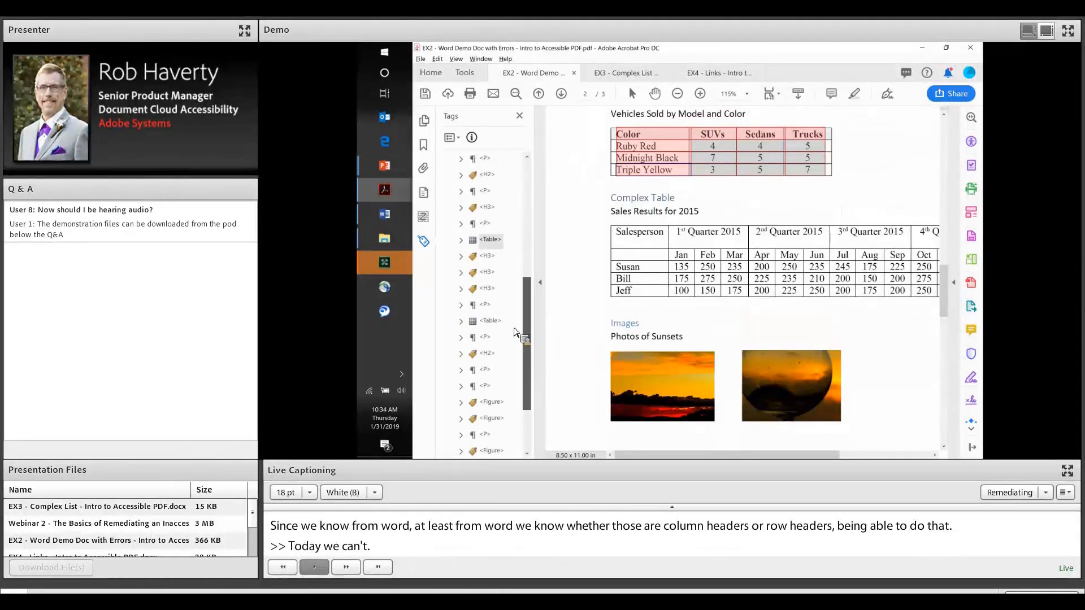
{"action": "left_click", "coordinate": [490, 289]}
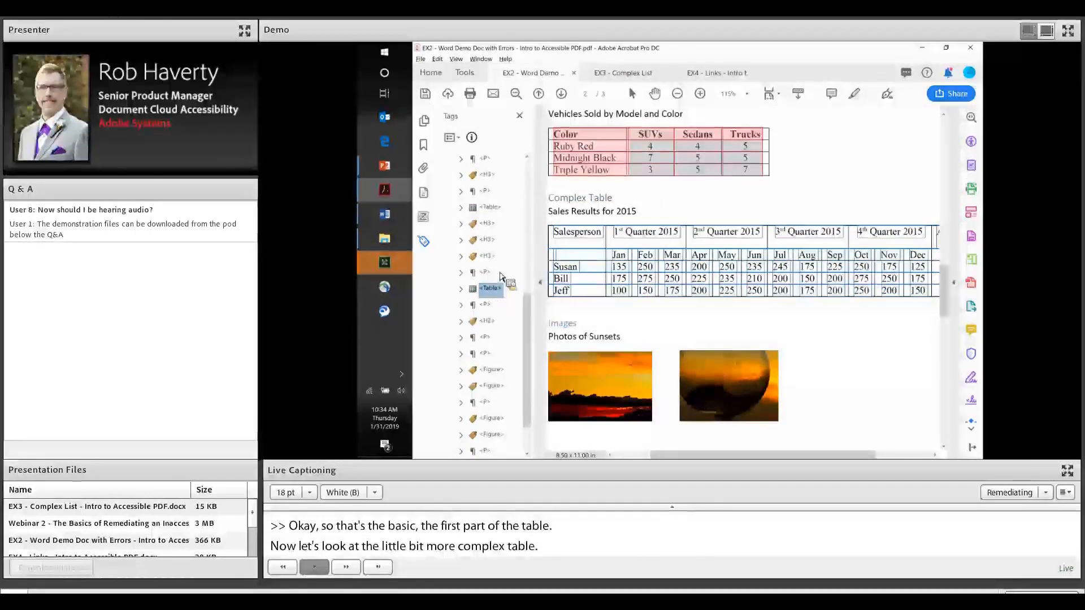
{"action": "right_click", "coordinate": [491, 292]}
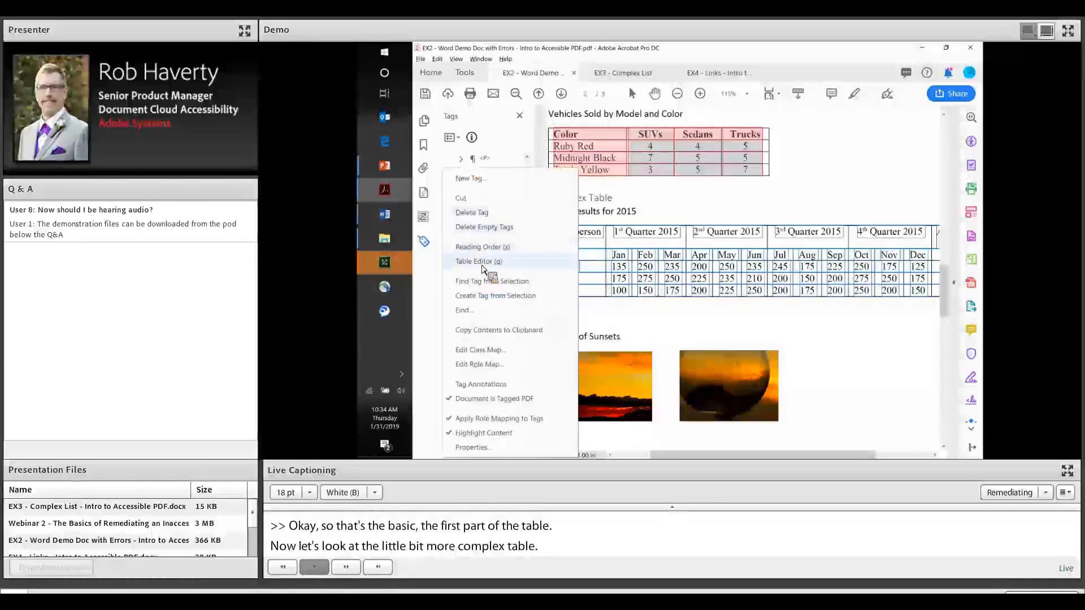
{"action": "left_click", "coordinate": [482, 262]}
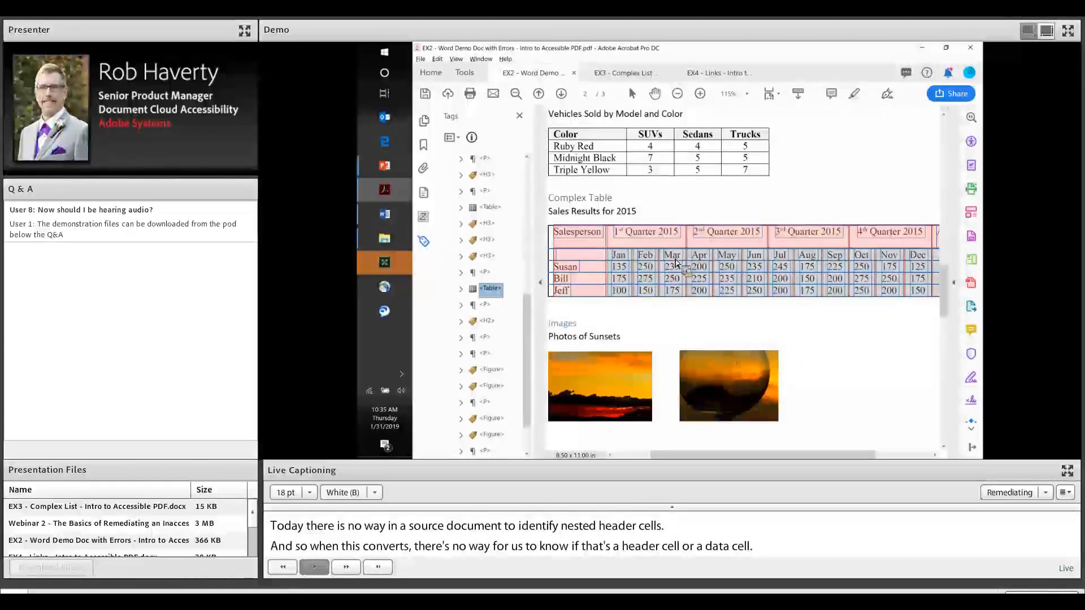
Step: Change the Jan through Jun cells of the complex table to header cells with Column scope
{"action": "left_click", "coordinate": [623, 259]}
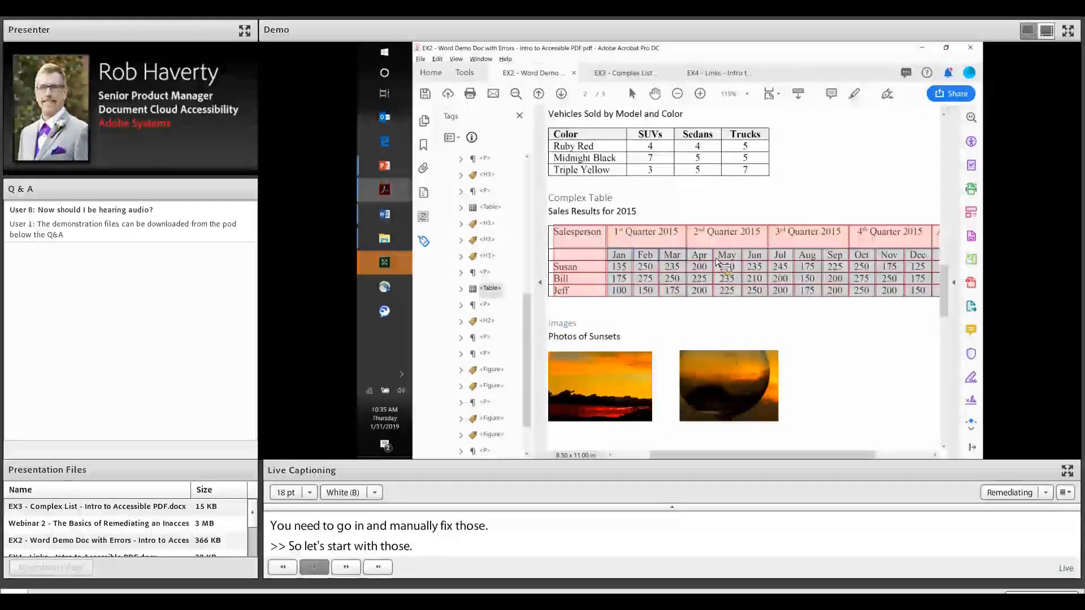
{"action": "right_click", "coordinate": [756, 252]}
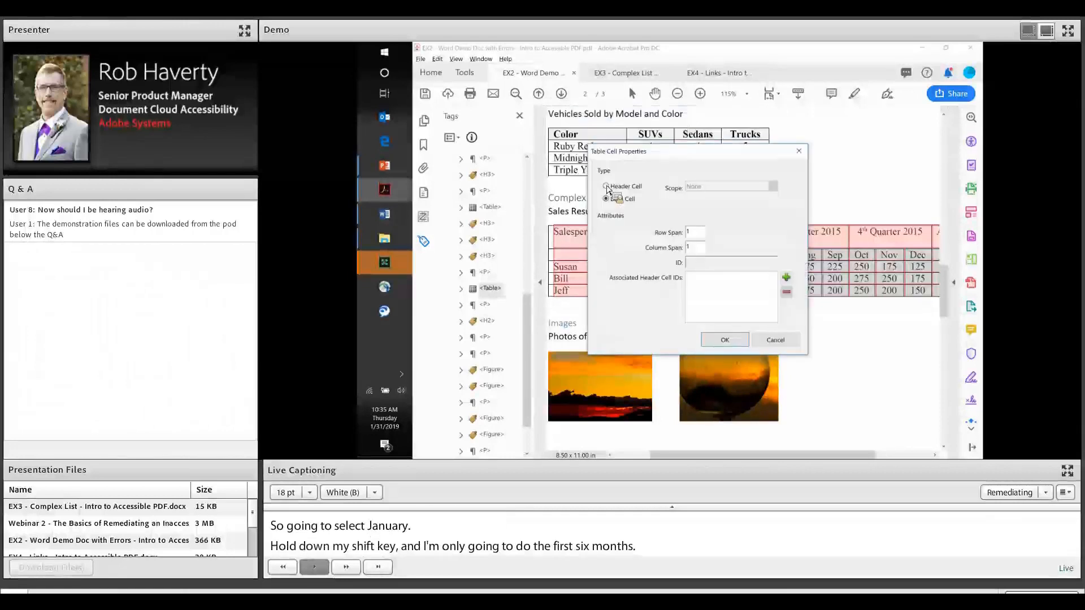
{"action": "left_click", "coordinate": [606, 187]}
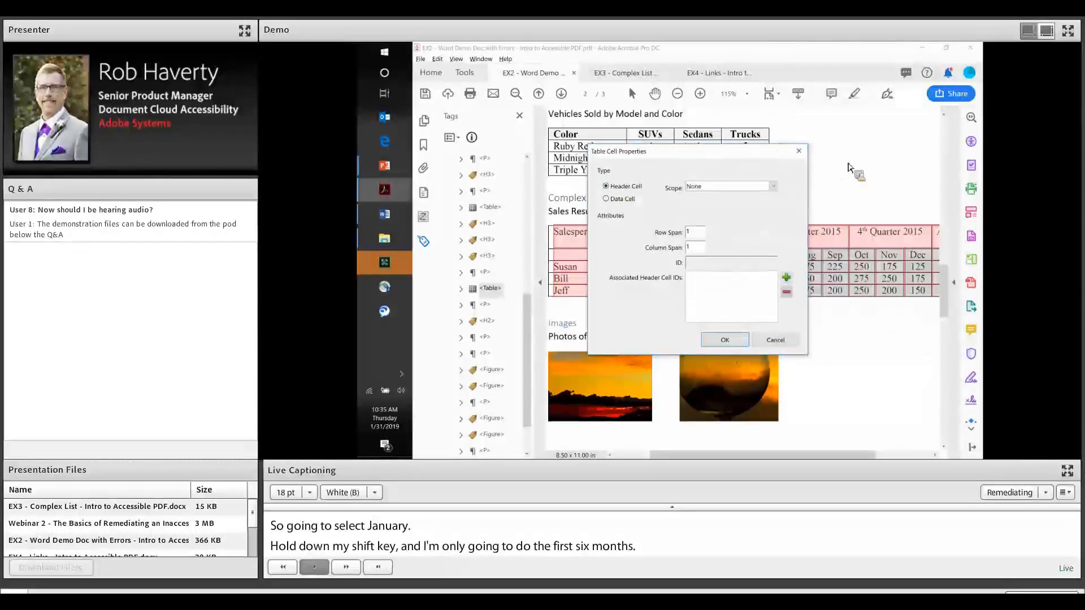
{"action": "left_click", "coordinate": [836, 185]}
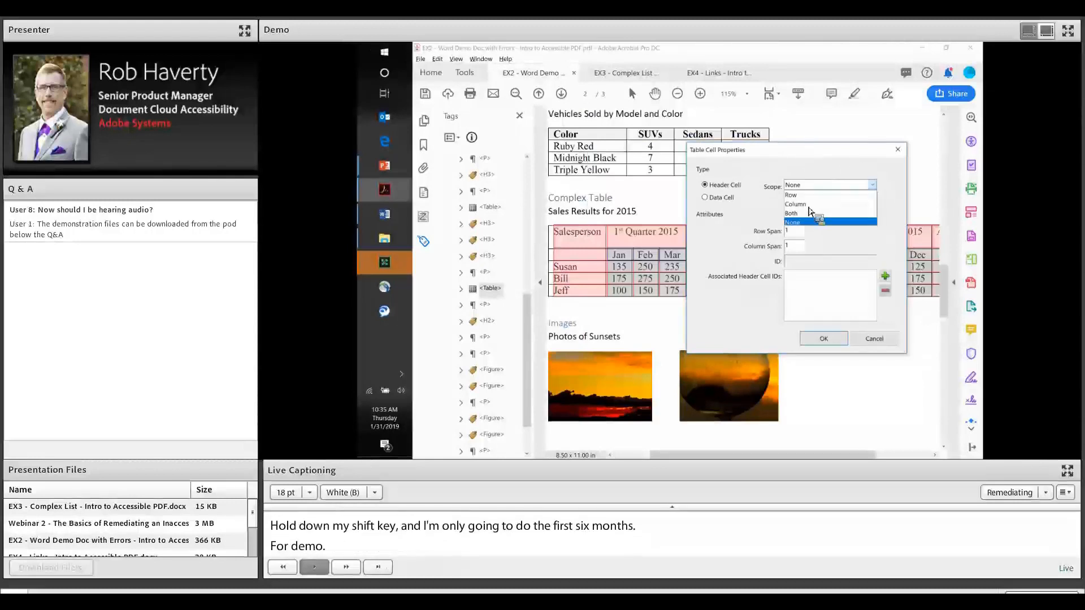
{"action": "left_click", "coordinate": [802, 204]}
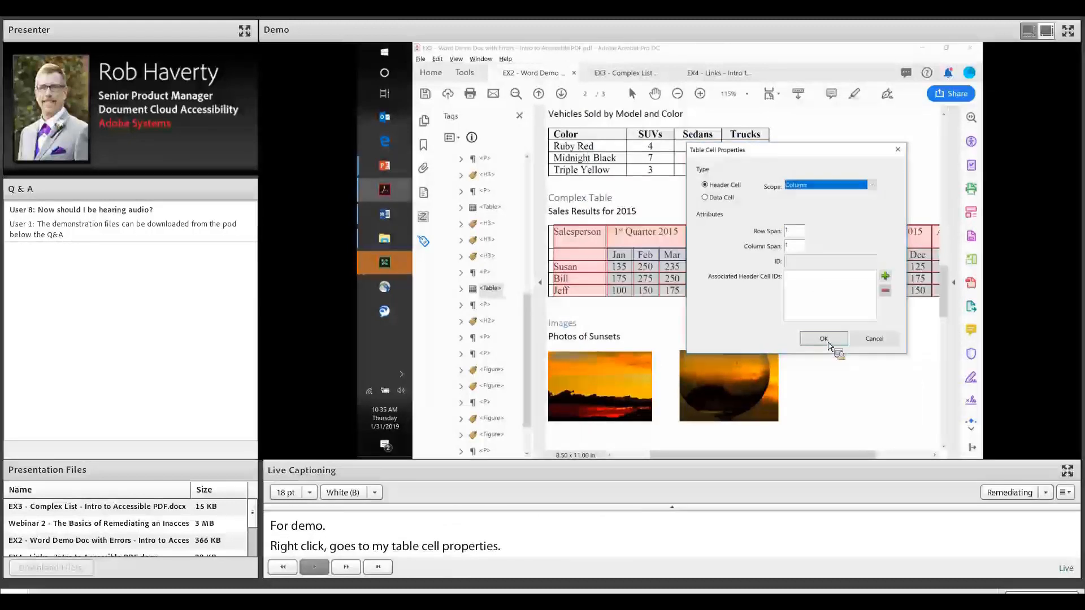
{"action": "left_click", "coordinate": [824, 339]}
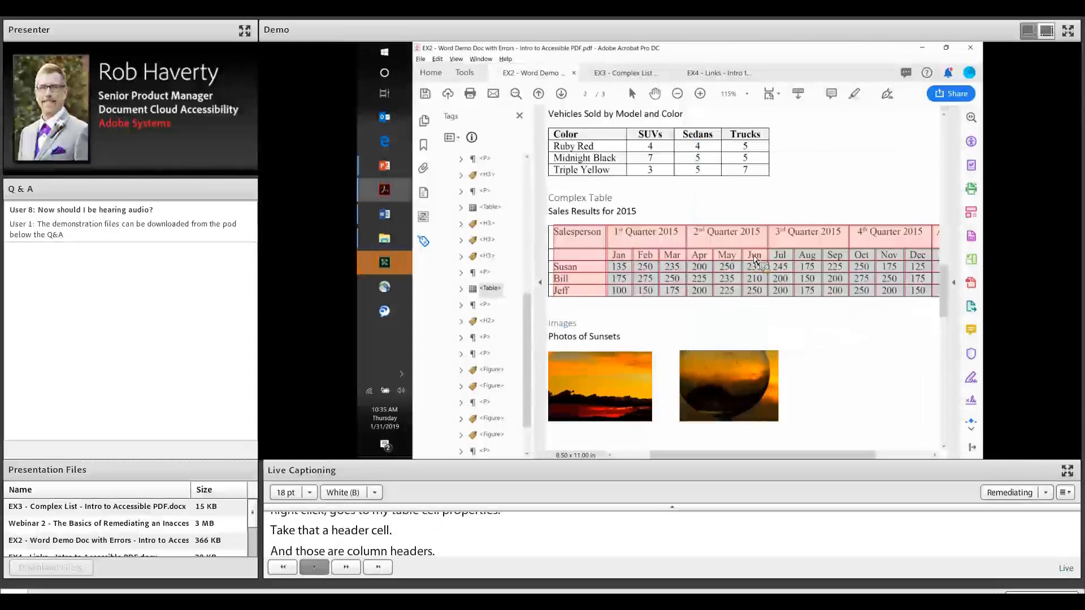
{"action": "left_click", "coordinate": [633, 238]}
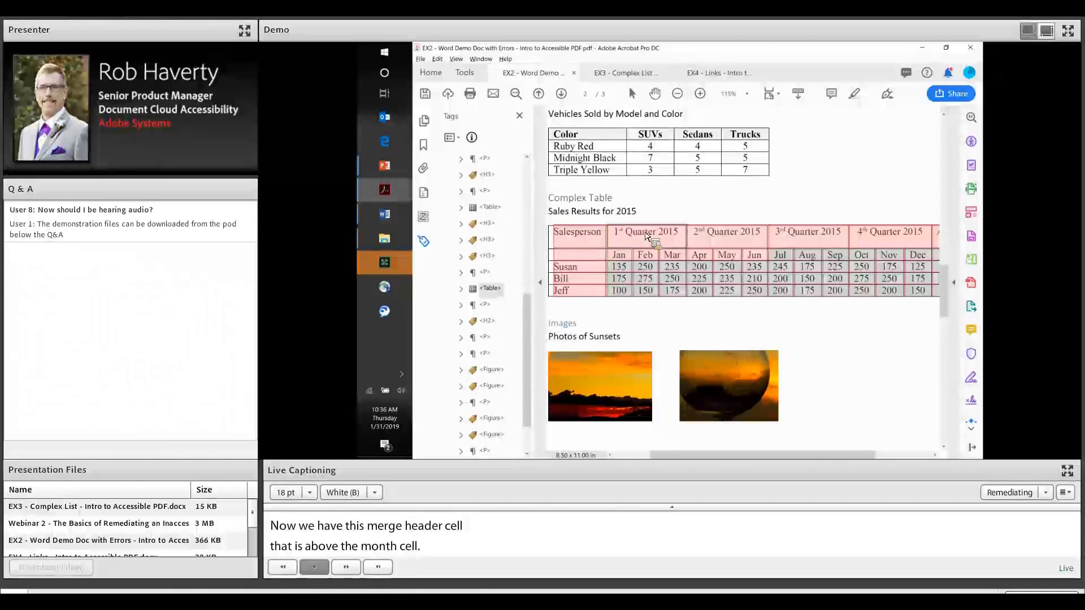
{"action": "right_click", "coordinate": [698, 182]}
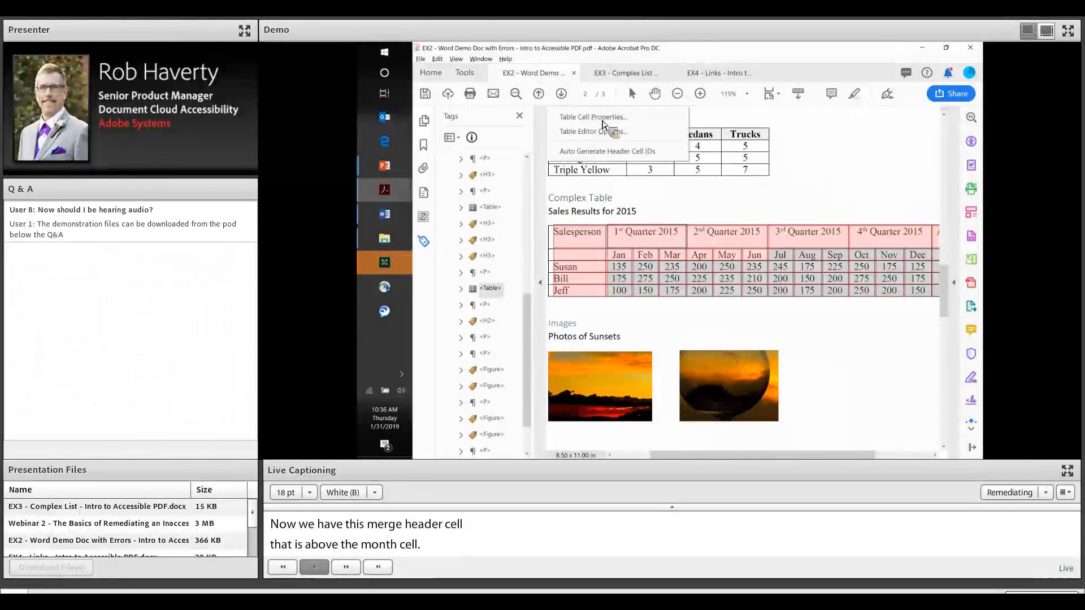
{"action": "left_click", "coordinate": [603, 123]}
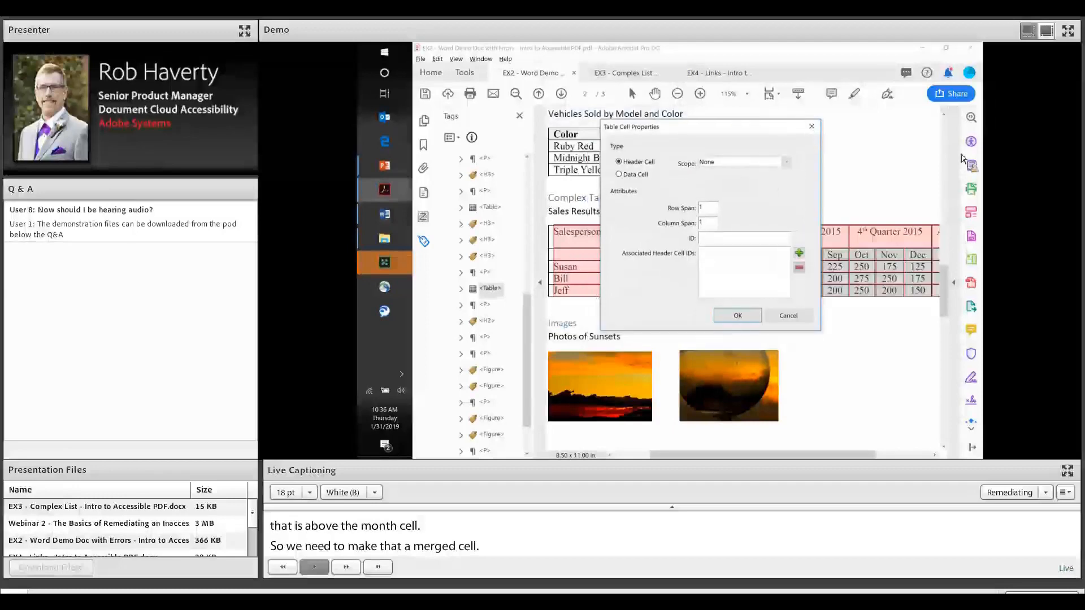
{"action": "left_click", "coordinate": [812, 126]}
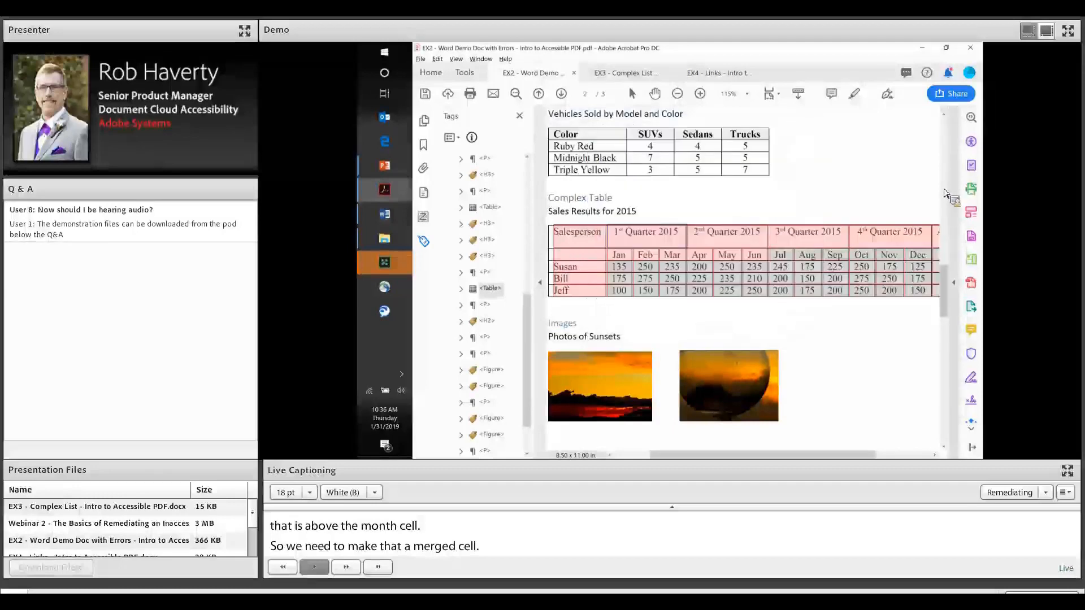
Step: In the cell properties of the "1st Quarter 2015" header cell, set the scope to Column
{"action": "left_click", "coordinate": [944, 191]}
{"action": "left_click", "coordinate": [945, 198]}
{"action": "left_click", "coordinate": [948, 275]}
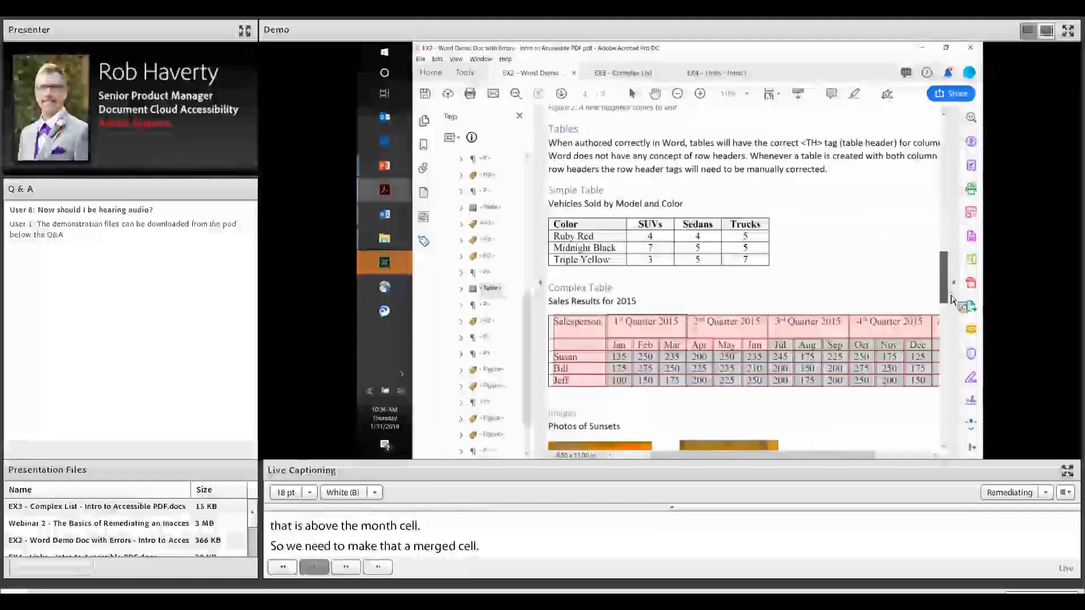
{"action": "left_click_drag", "start_coordinate": [946, 273], "coordinate": [946, 266]}
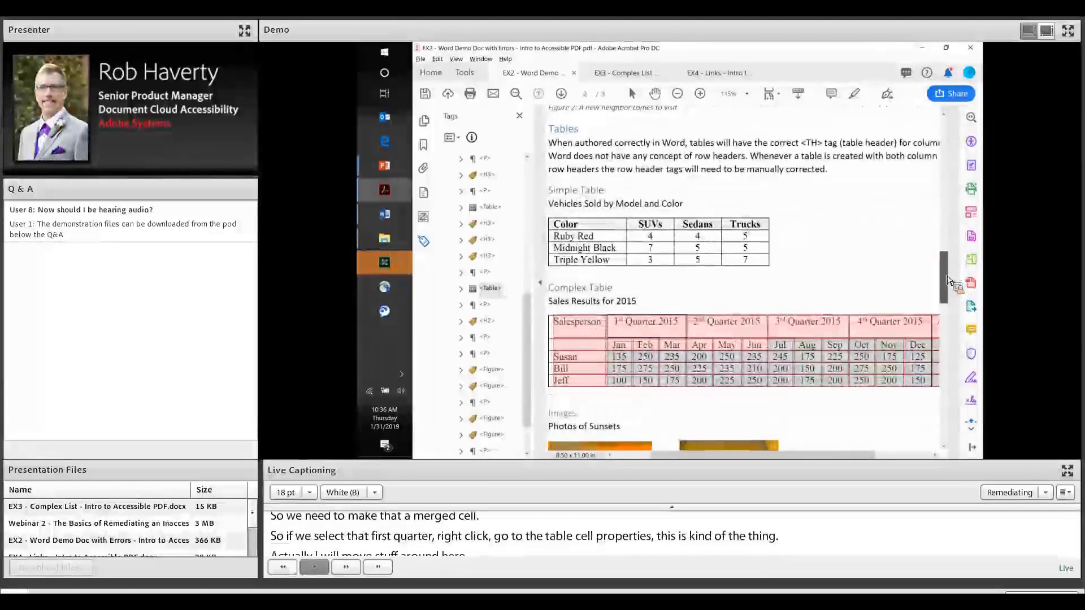
{"action": "left_click", "coordinate": [491, 289]}
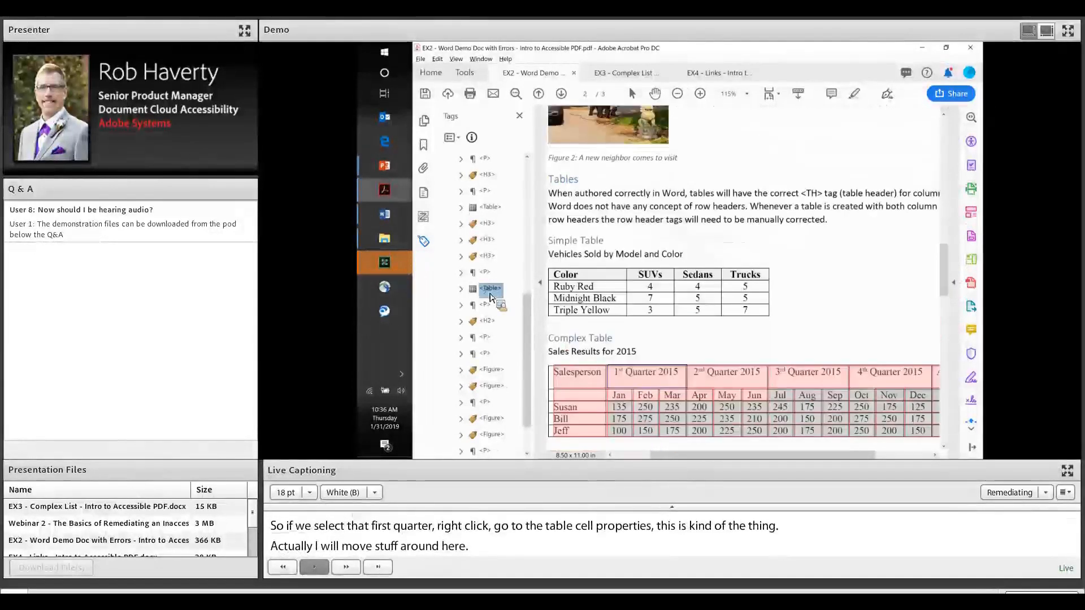
{"action": "right_click", "coordinate": [659, 382]}
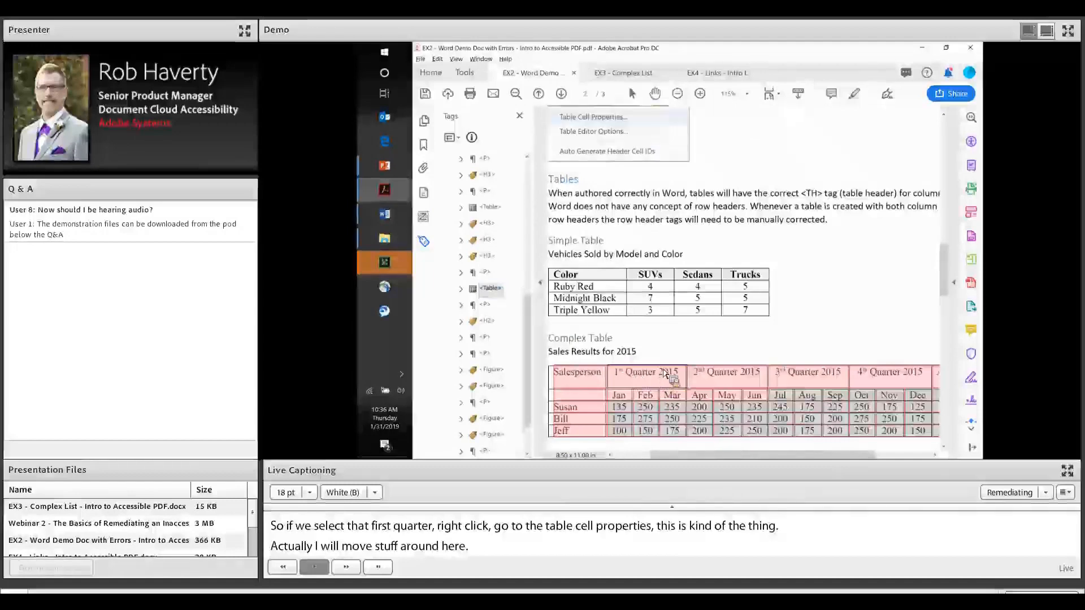
{"action": "left_click", "coordinate": [605, 120]}
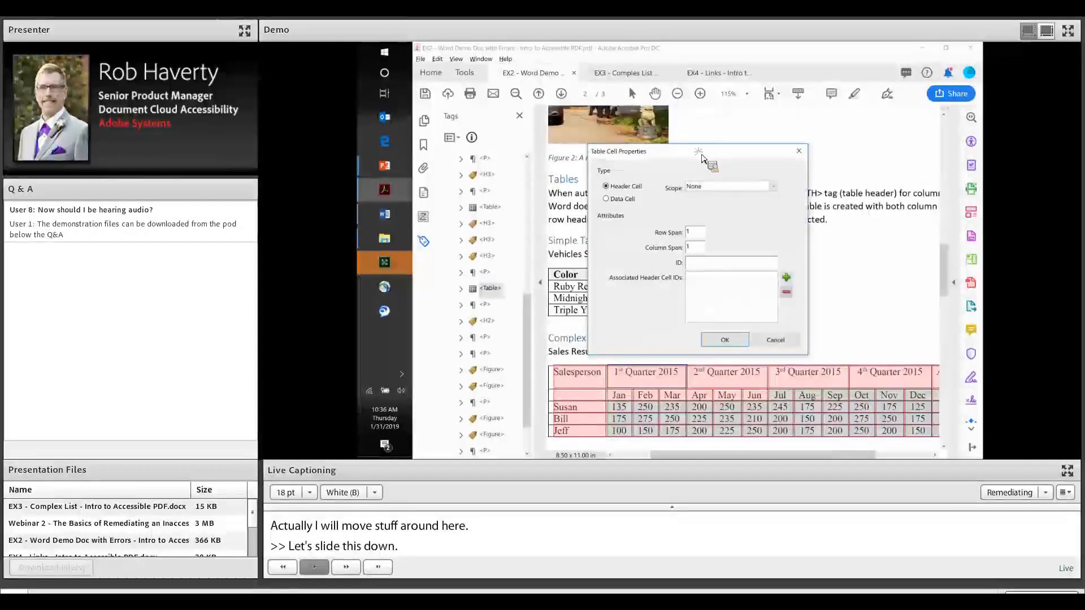
{"action": "left_click_drag", "start_coordinate": [720, 148], "coordinate": [730, 127]}
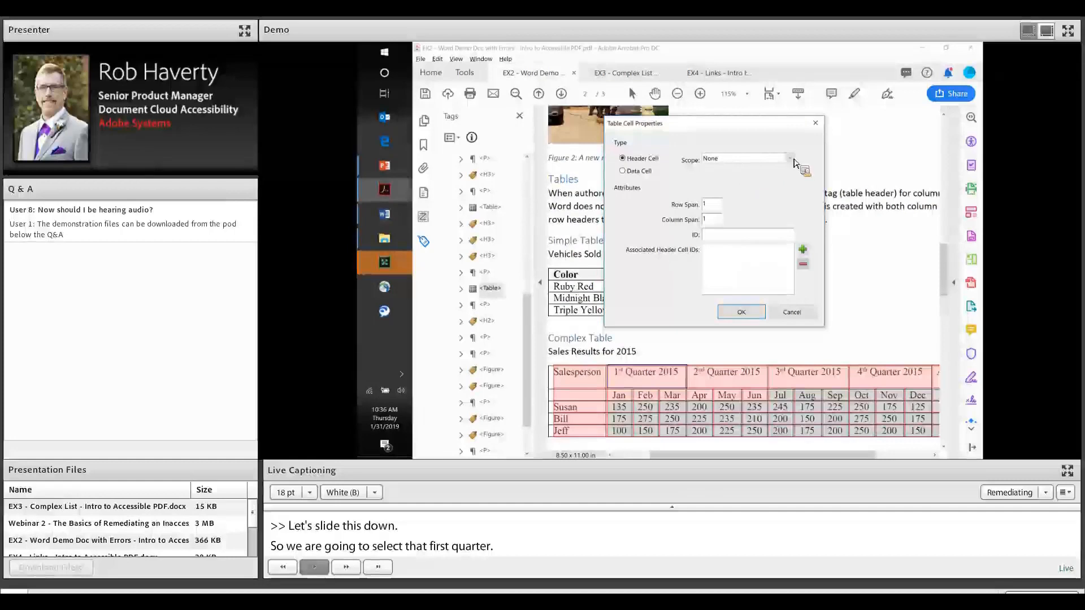
{"action": "left_click", "coordinate": [729, 160]}
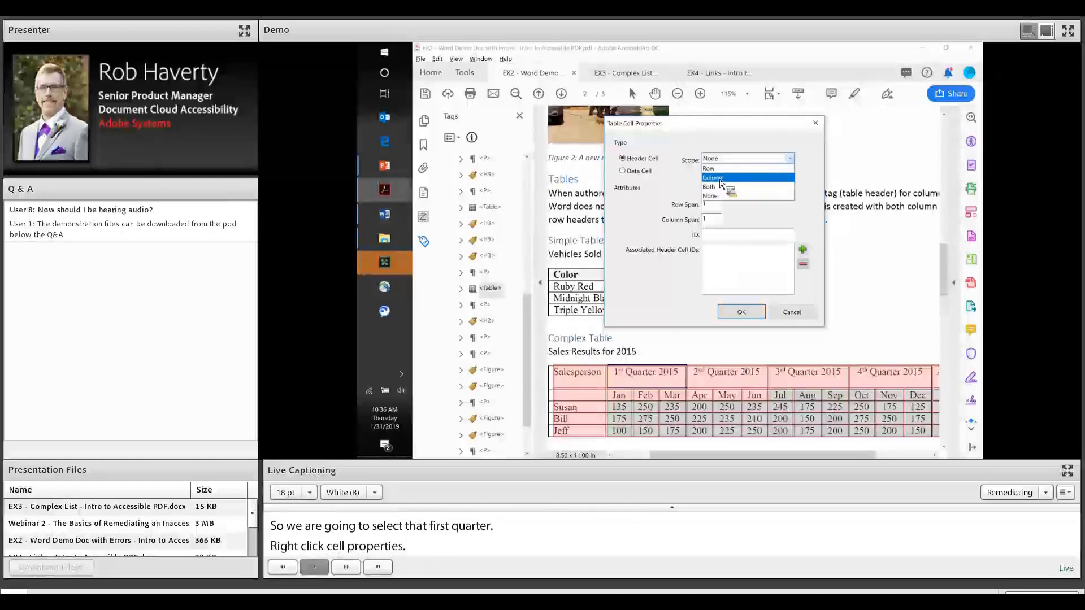
{"action": "left_click", "coordinate": [720, 178]}
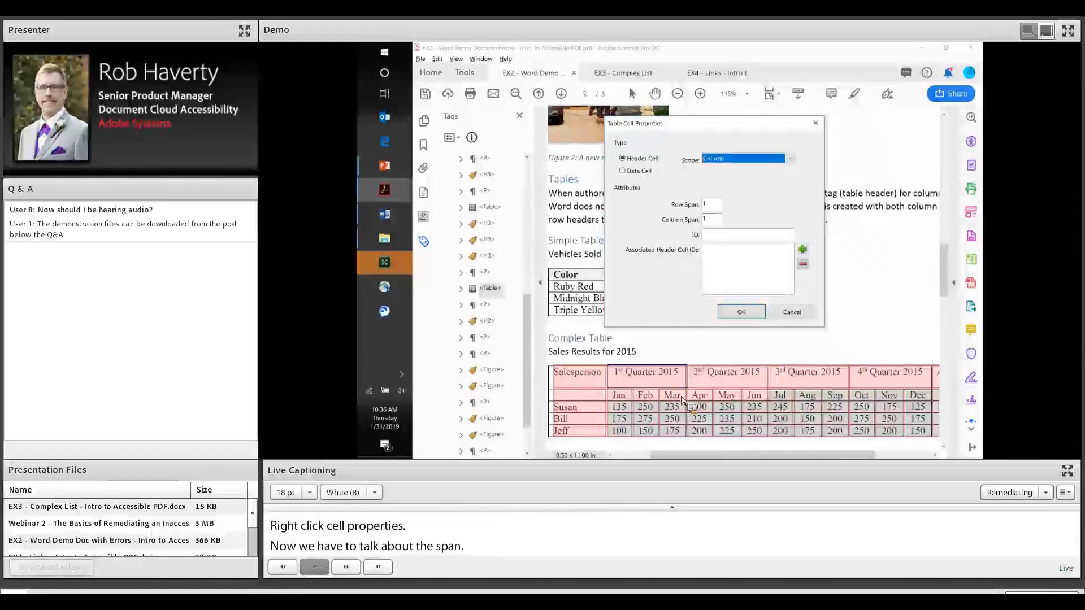
Step: Set the column span of the "1st Quarter 2015" header cell to 3 and accept the span change
{"action": "left_click", "coordinate": [705, 222]}
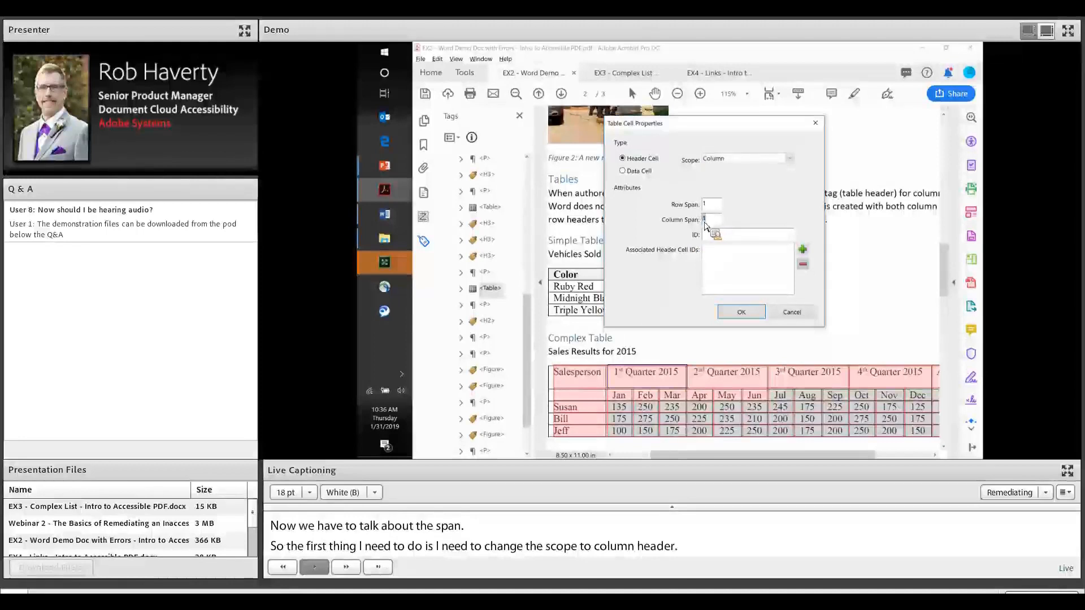
{"action": "type", "text": "3"}
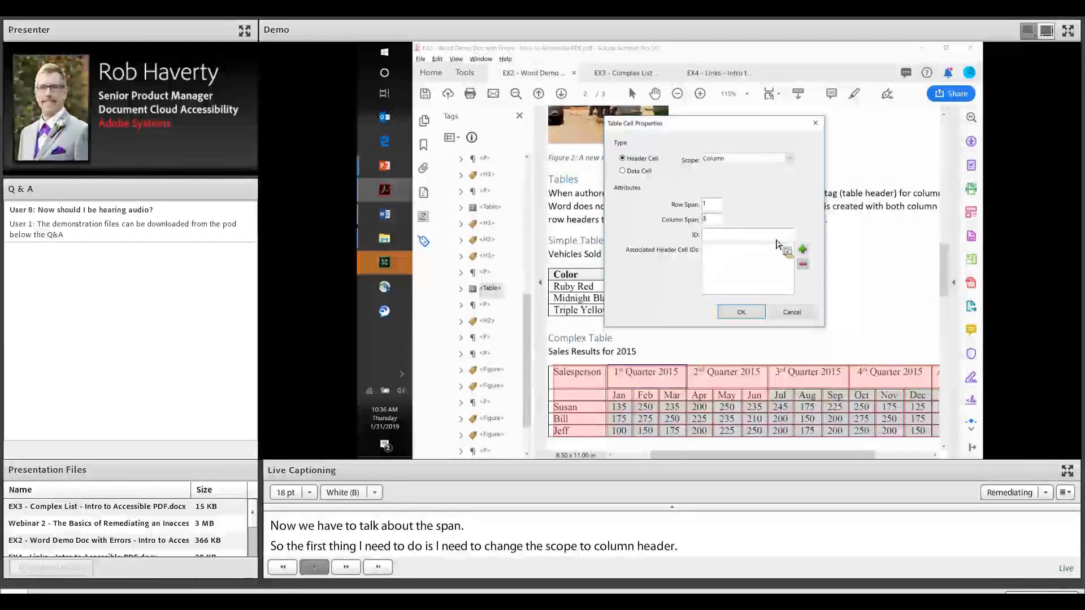
{"action": "left_click", "coordinate": [741, 313]}
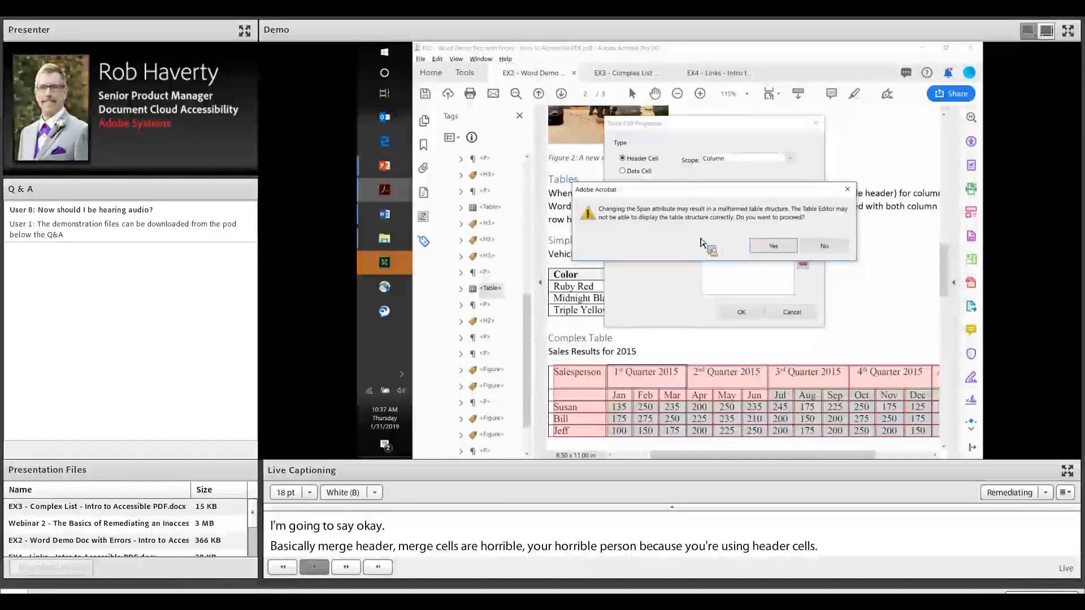
{"action": "left_click", "coordinate": [774, 247]}
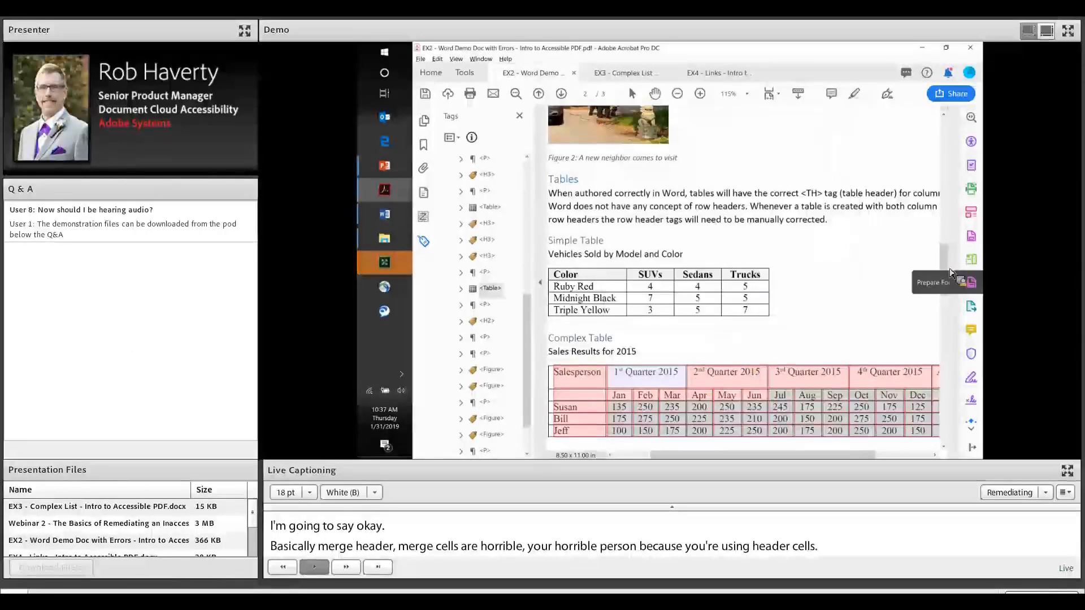
Step: Set the 2nd, 3rd and 4th Quarter 2015 header cells together to Column scope with a column span of 3, accepting the span change
{"action": "scroll", "coordinate": [953, 284], "scroll_direction": "down", "scroll_amount": 3}
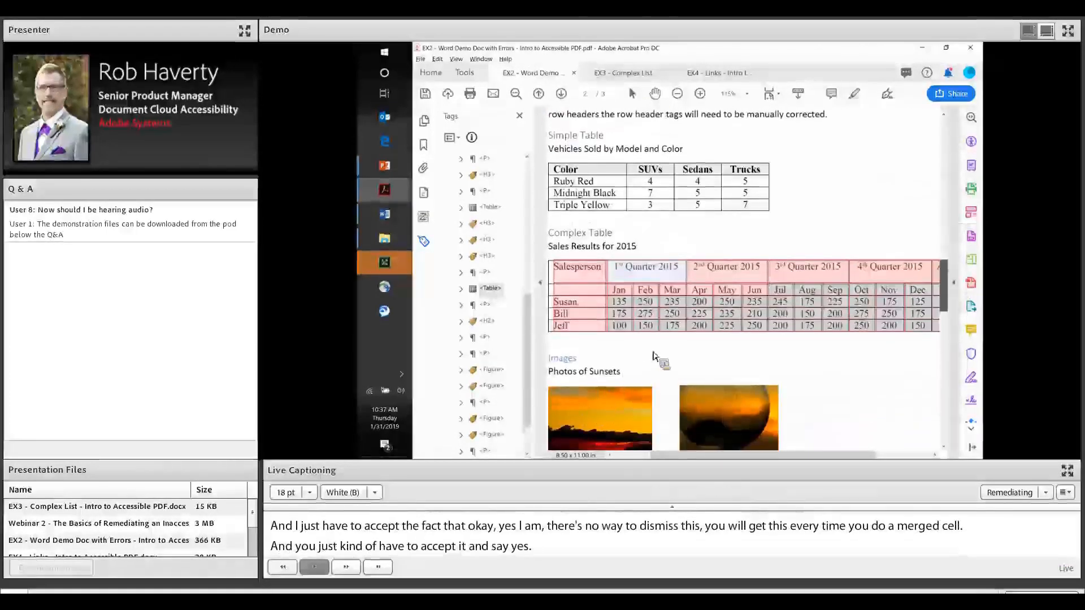
{"action": "scroll", "coordinate": [656, 357], "scroll_direction": "up", "scroll_amount": 2}
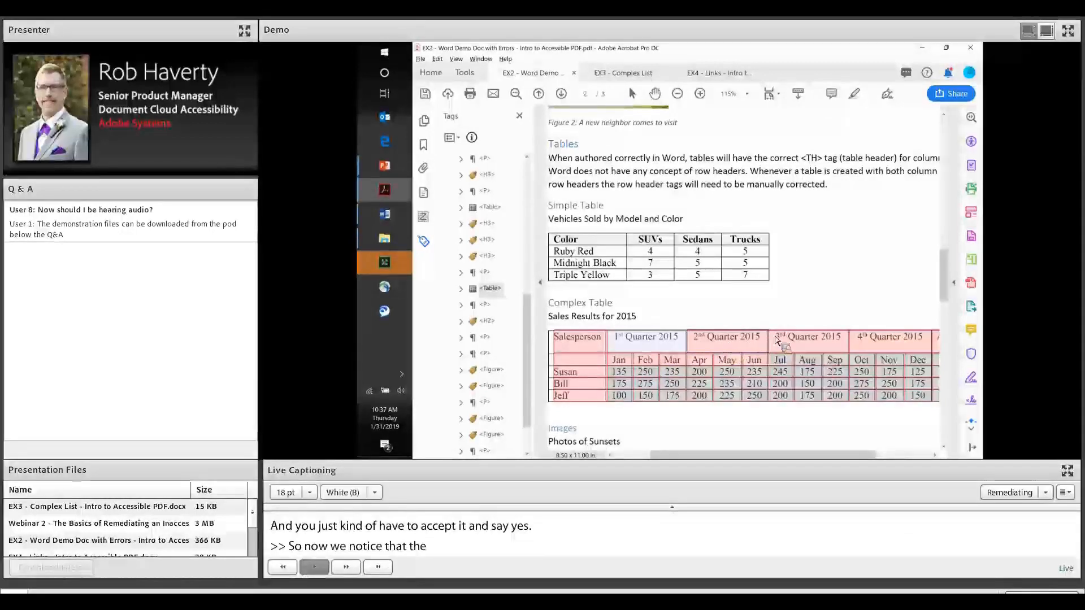
{"action": "right_click", "coordinate": [900, 343]}
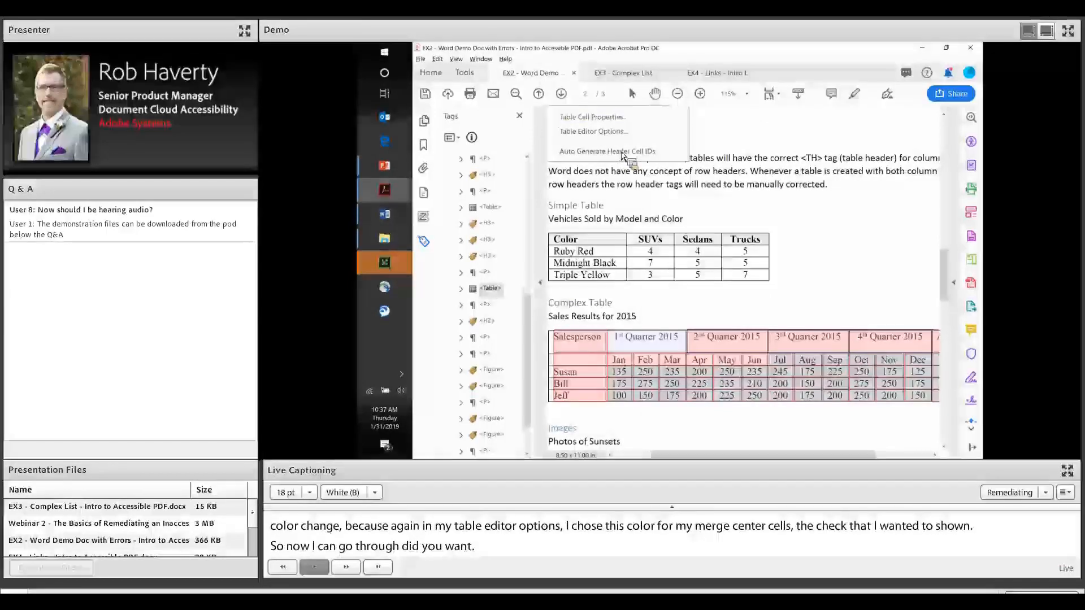
{"action": "left_click", "coordinate": [601, 117]}
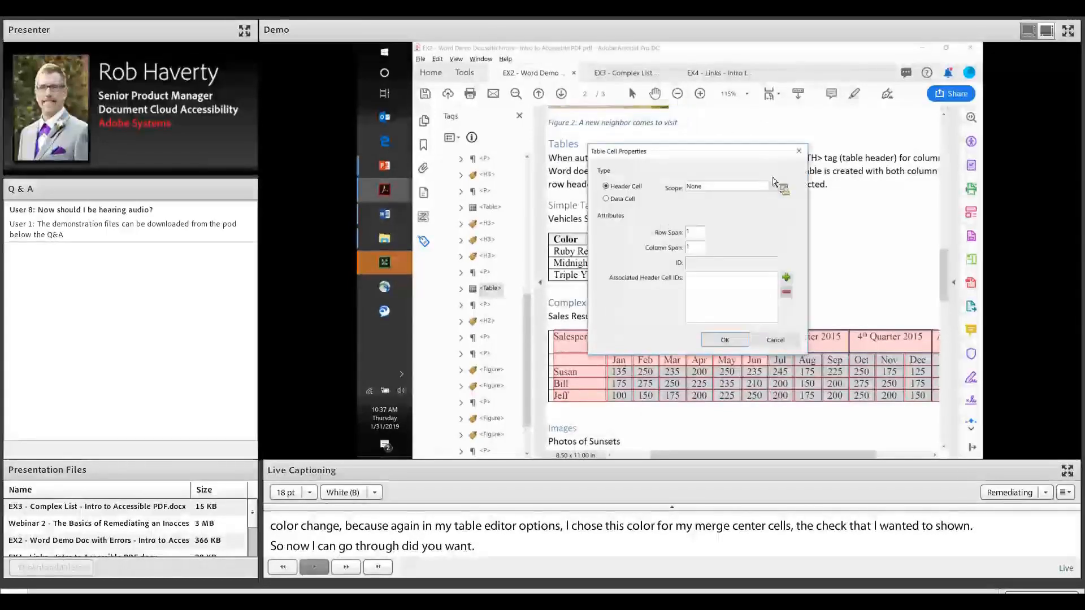
{"action": "left_click", "coordinate": [773, 186]}
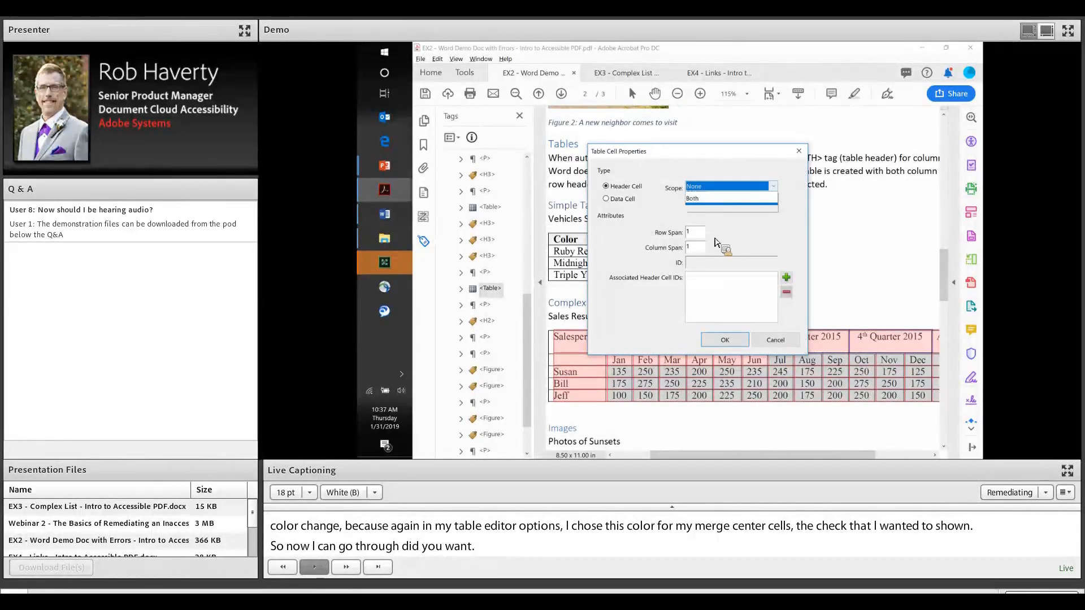
{"action": "left_click", "coordinate": [708, 206]}
{"action": "left_click", "coordinate": [688, 250]}
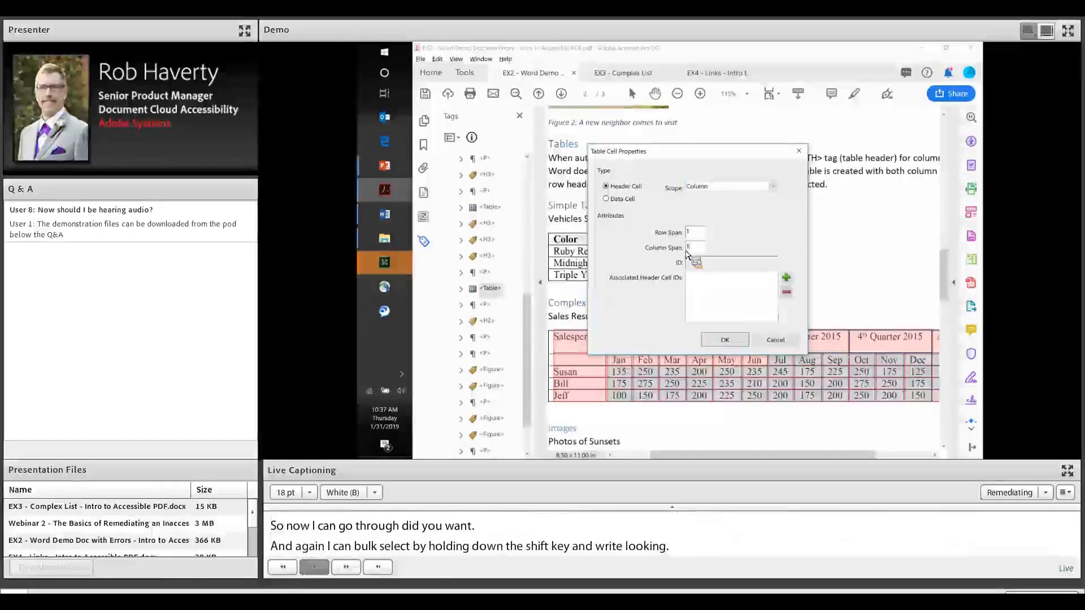
{"action": "type", "text": "3"}
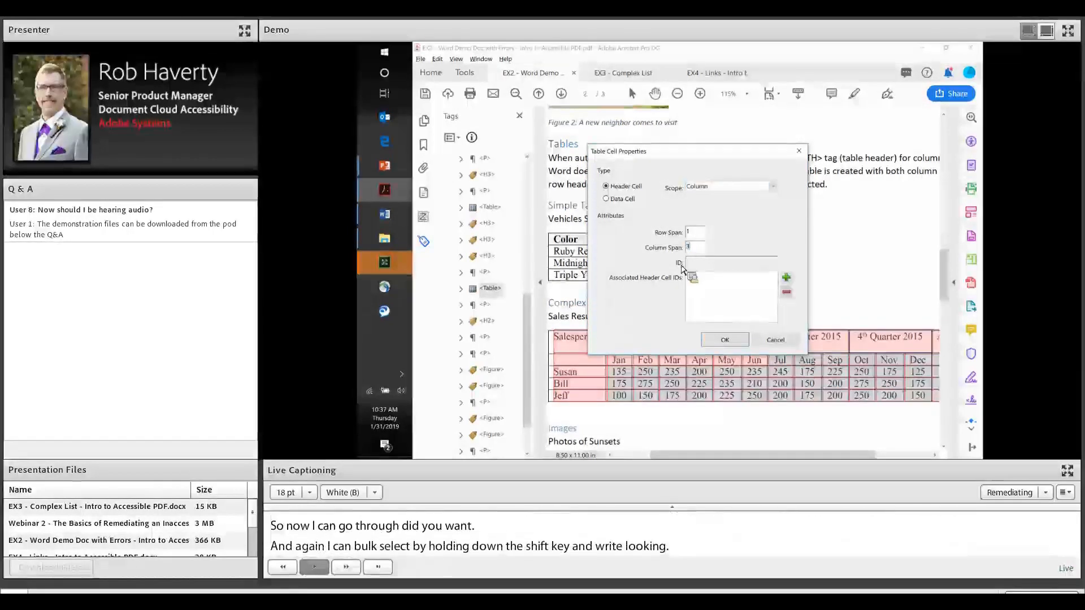
{"action": "left_click", "coordinate": [728, 342]}
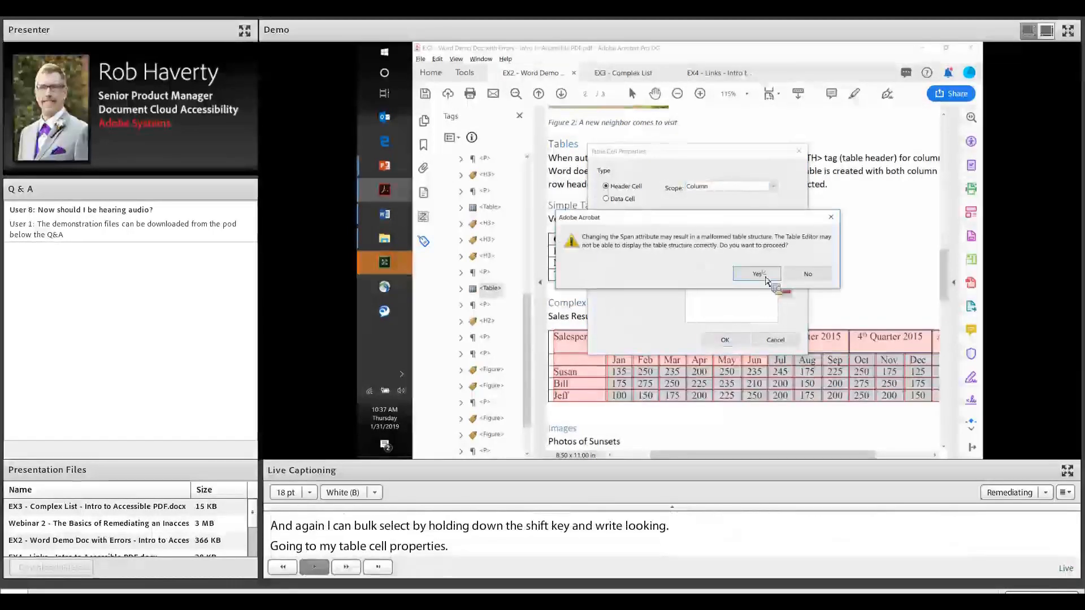
{"action": "left_click", "coordinate": [765, 278]}
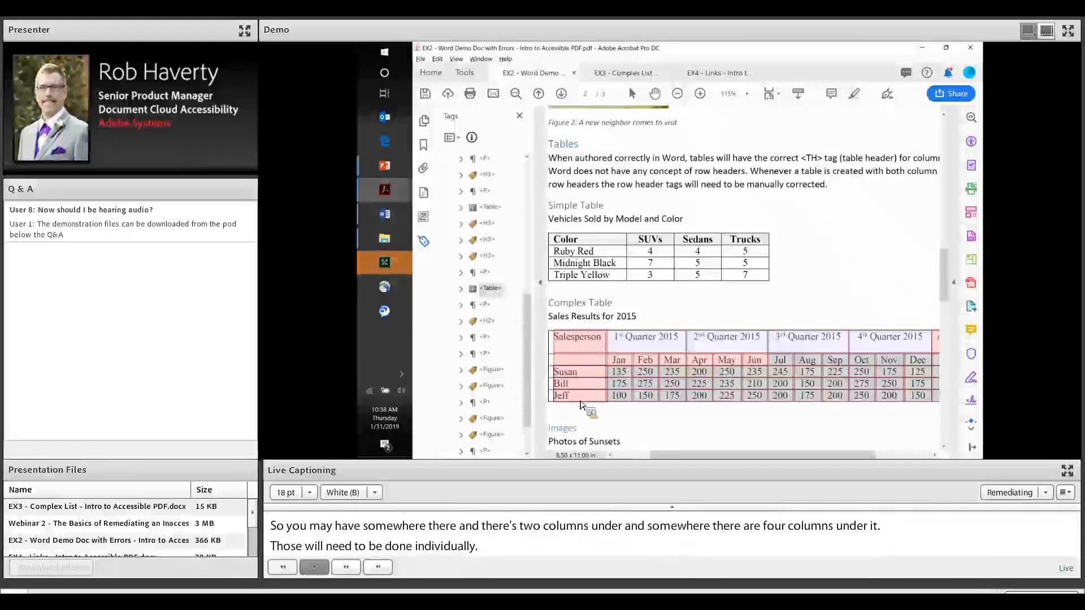
Step: Set the scope of the three salesperson name header cells in the complex table to Row and leave the Table Editor
{"action": "right_click", "coordinate": [687, 107]}
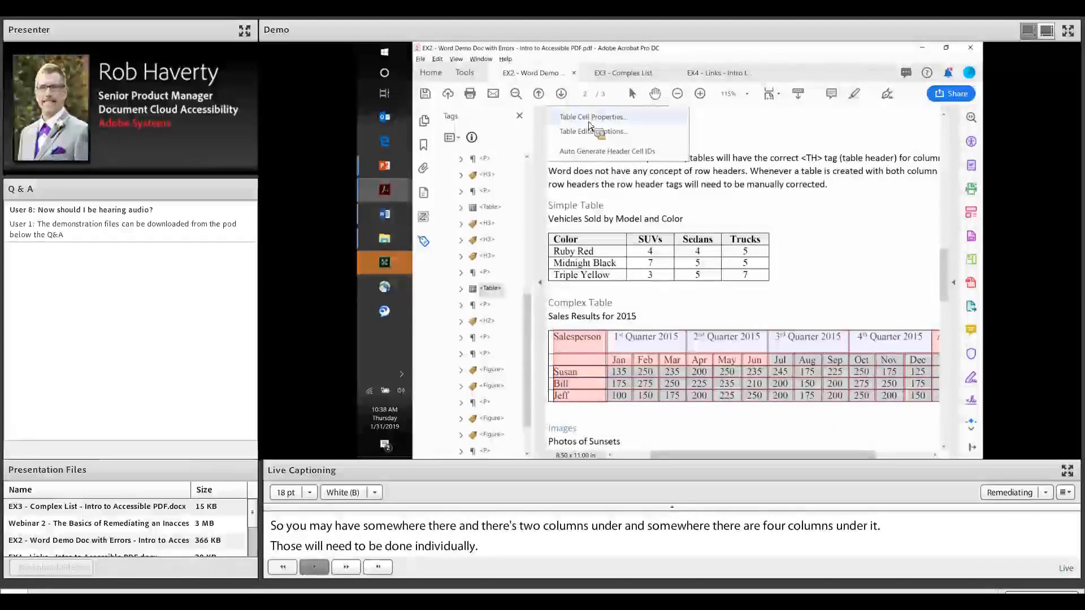
{"action": "left_click", "coordinate": [589, 122]}
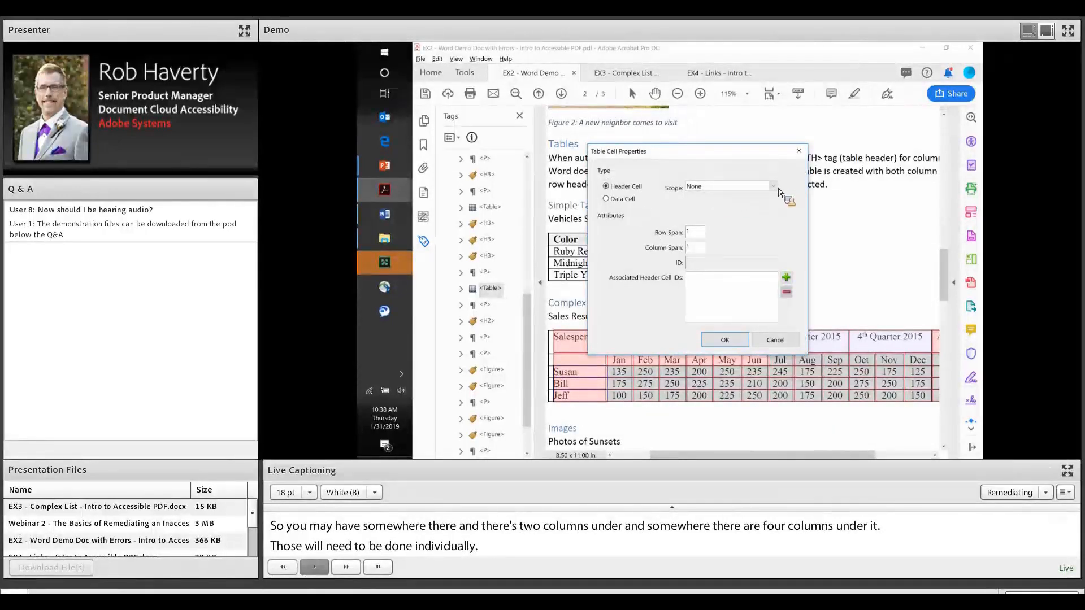
{"action": "left_click", "coordinate": [772, 187]}
{"action": "left_click", "coordinate": [745, 197]}
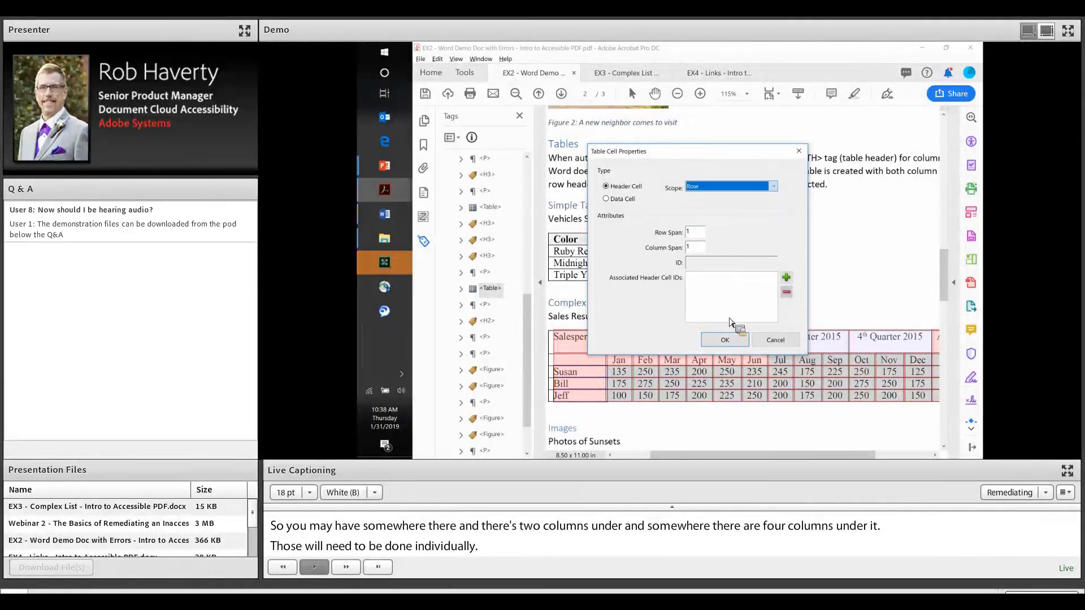
{"action": "left_click", "coordinate": [717, 339]}
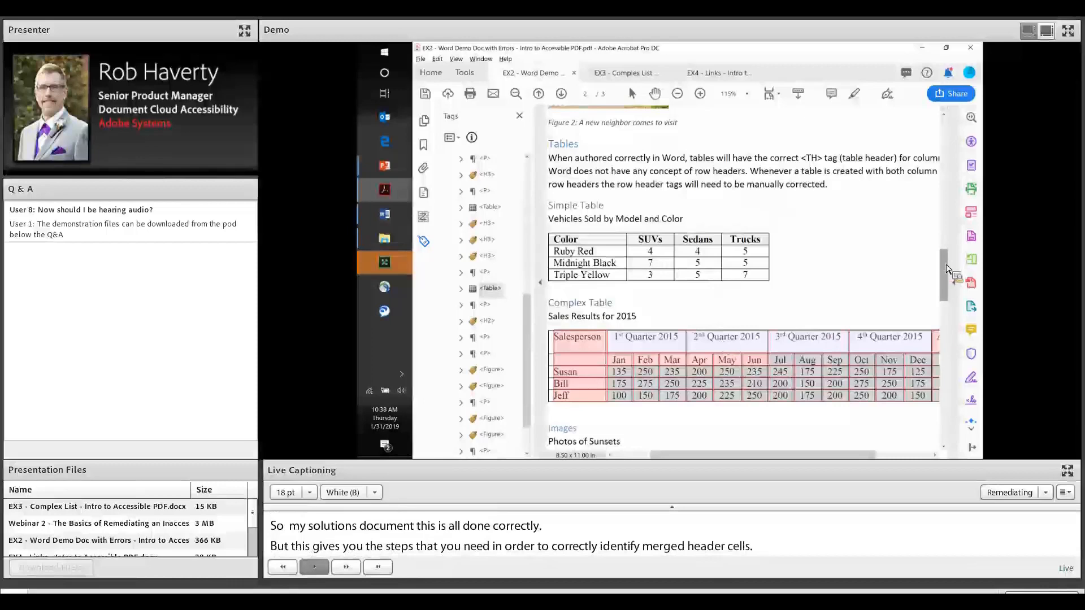
{"action": "left_click_drag", "start_coordinate": [947, 271], "coordinate": [962, 301]}
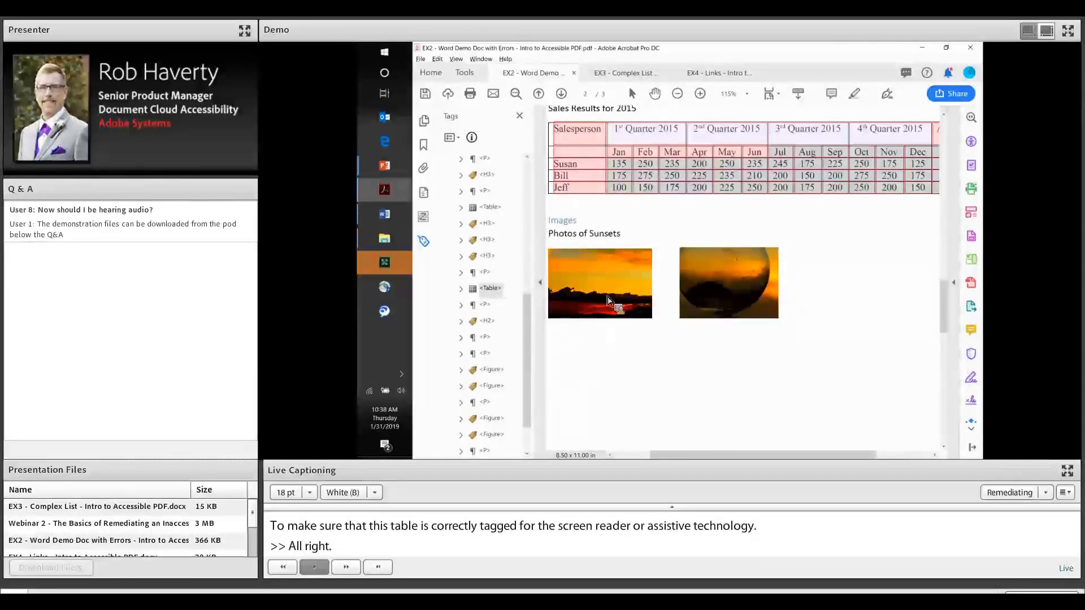
{"action": "key", "text": "Escape"}
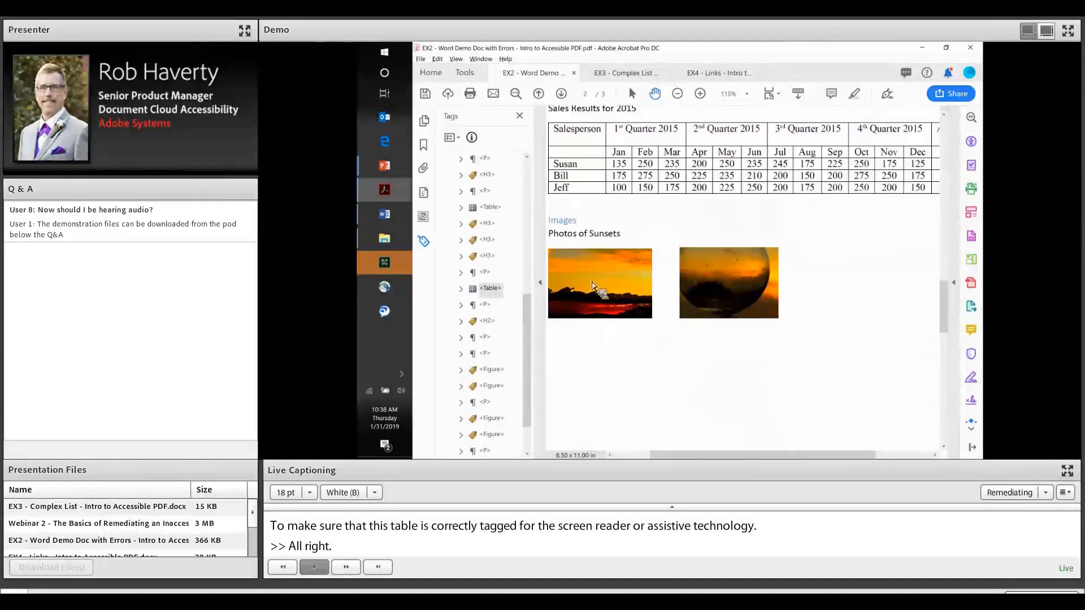
Step: Replace the alternate text of the first sunset photo's Figure tag with "Sunset with clouds" in its properties
{"action": "left_click", "coordinate": [492, 370]}
{"action": "scroll", "coordinate": [537, 340], "scroll_direction": "down", "scroll_amount": 1}
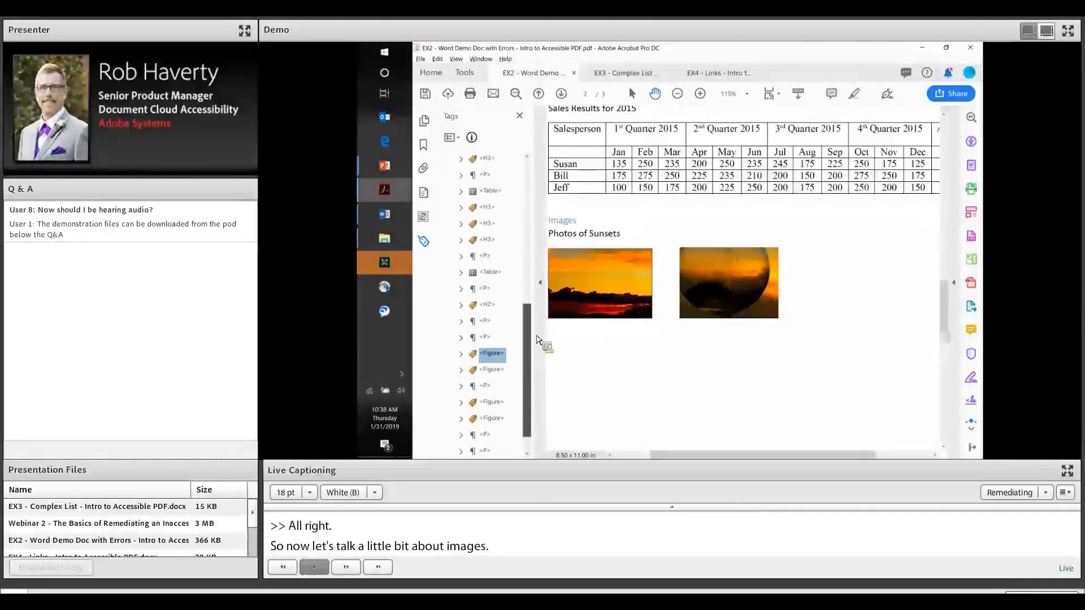
{"action": "scroll", "coordinate": [537, 340], "scroll_direction": "down", "scroll_amount": 1}
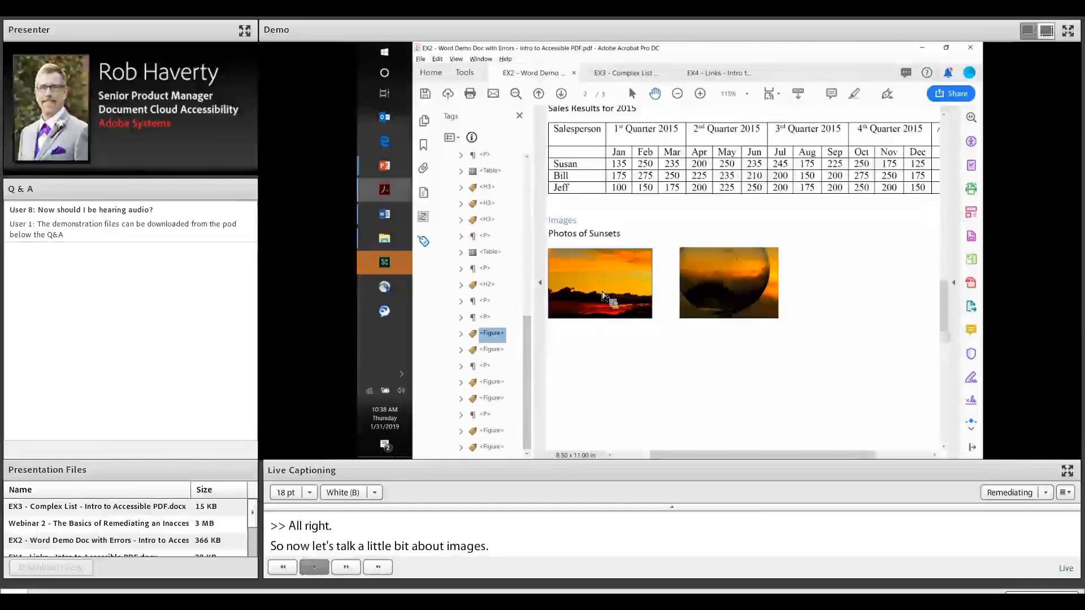
{"action": "mouse_move", "coordinate": [605, 301]}
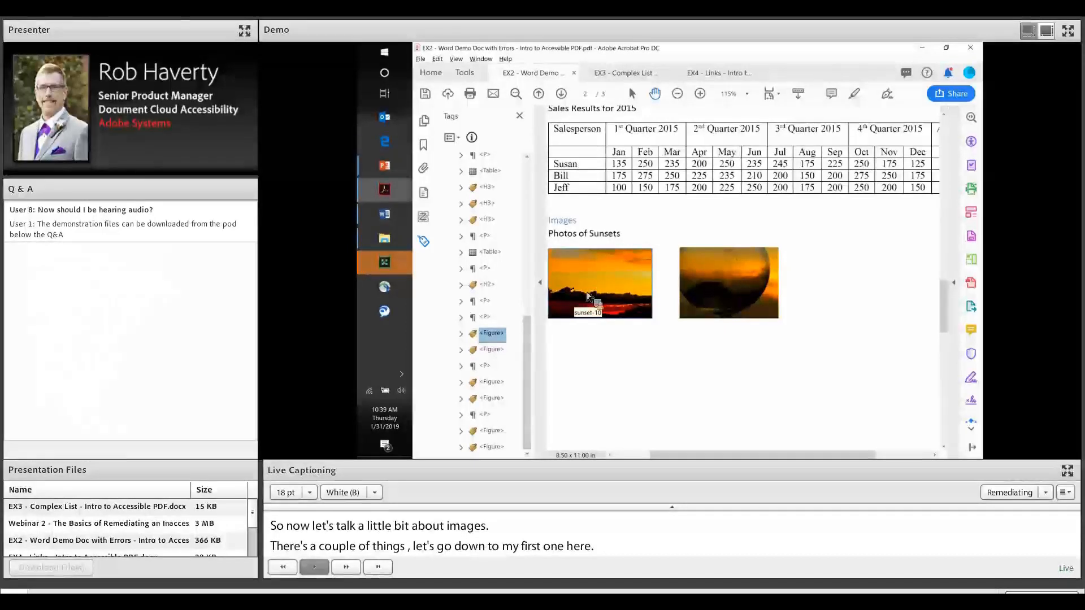
{"action": "right_click", "coordinate": [493, 337]}
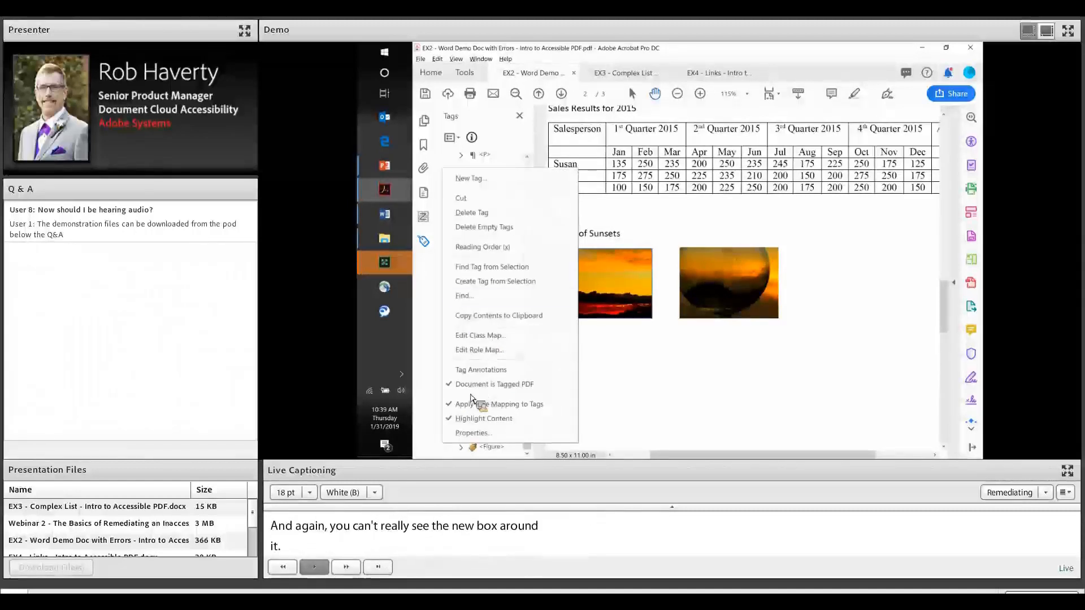
{"action": "left_click", "coordinate": [474, 432]}
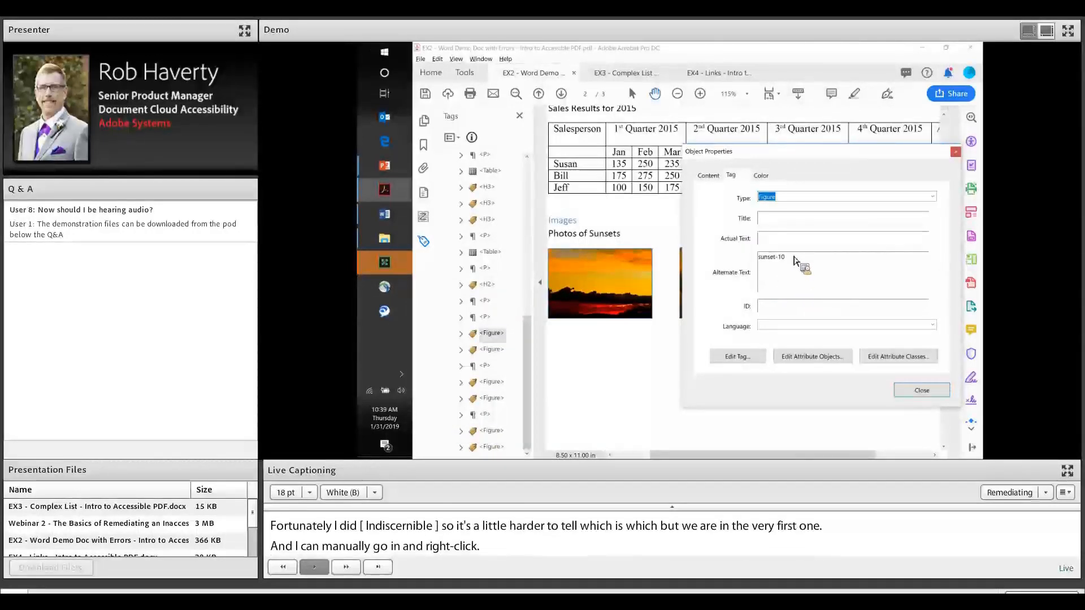
{"action": "left_click_drag", "start_coordinate": [794, 261], "coordinate": [757, 265]}
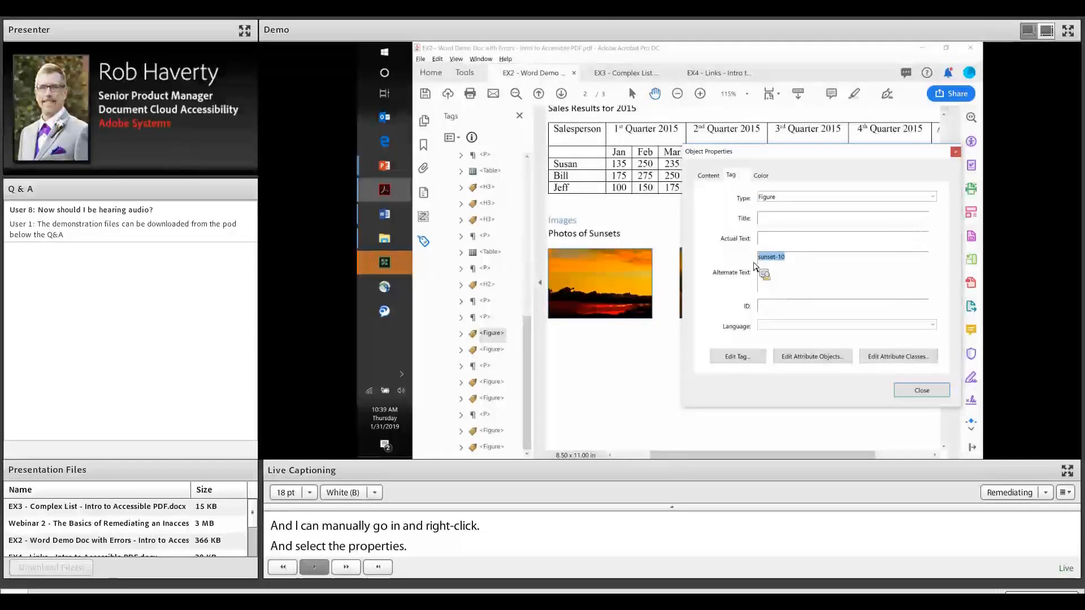
{"action": "type", "text": "Sunset w"}
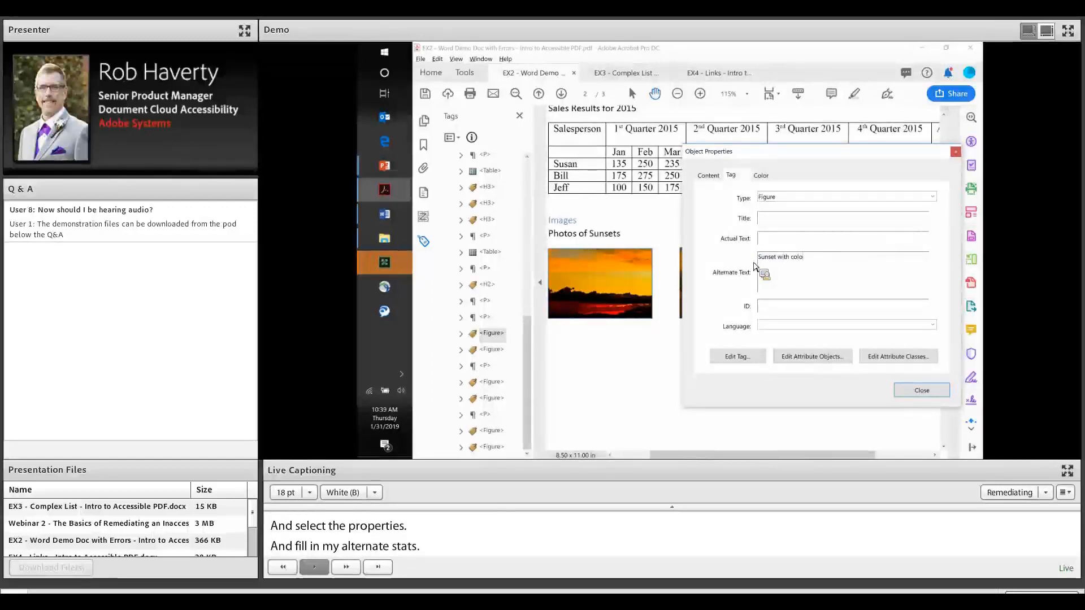
{"action": "type", "text": "ith clouds"}
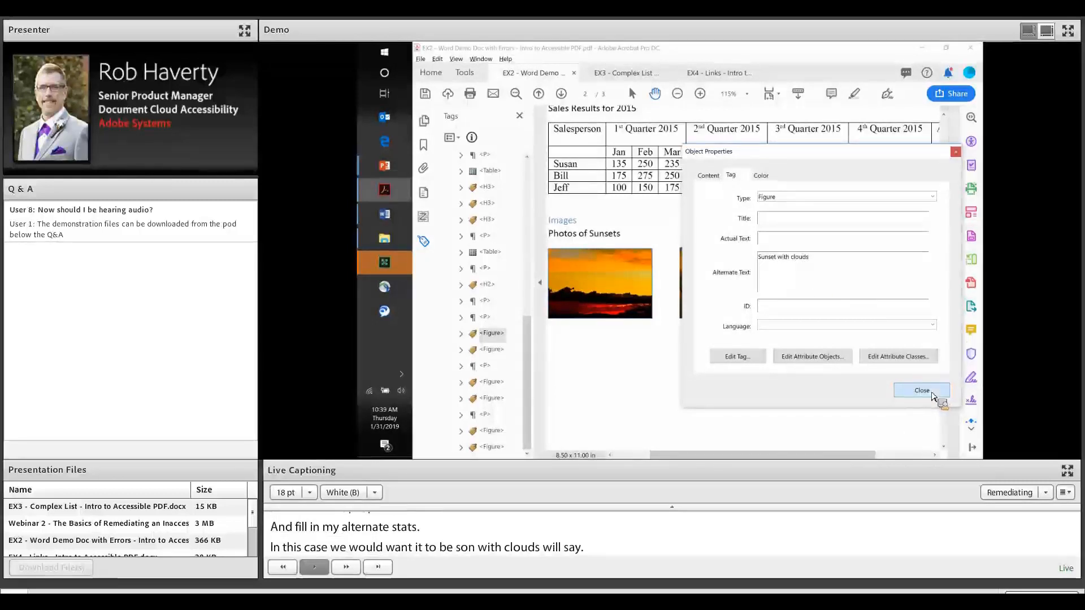
{"action": "left_click", "coordinate": [931, 395]}
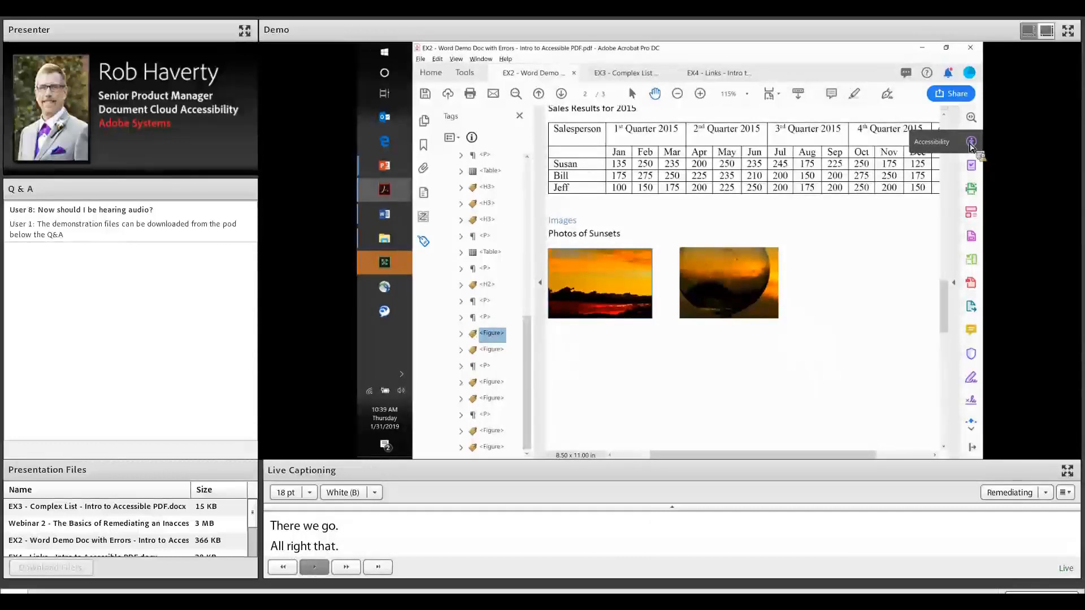
{"action": "left_click", "coordinate": [467, 80]}
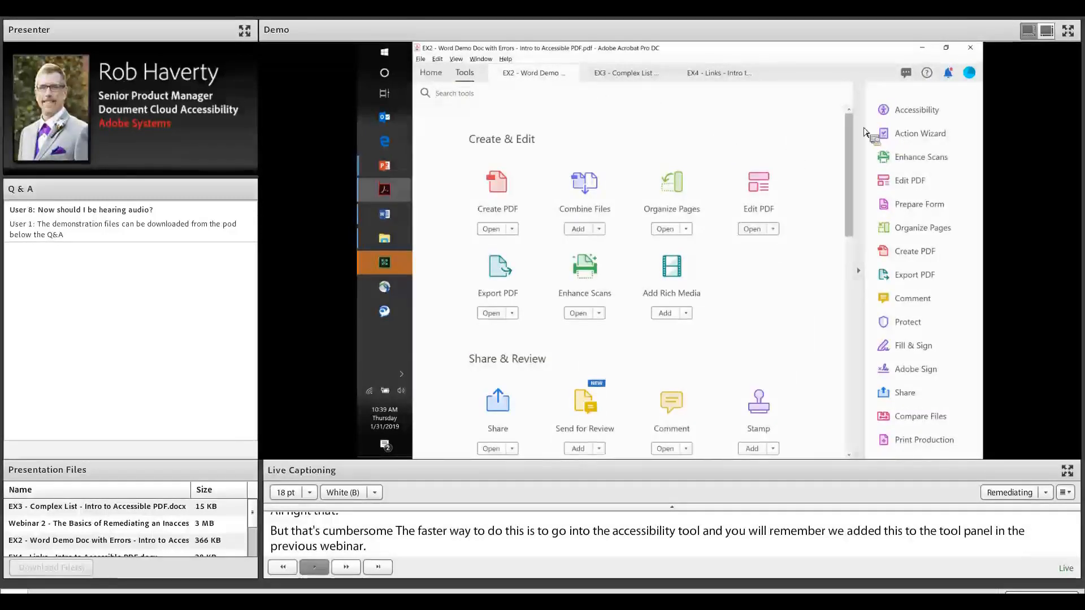
{"action": "left_click", "coordinate": [540, 74]}
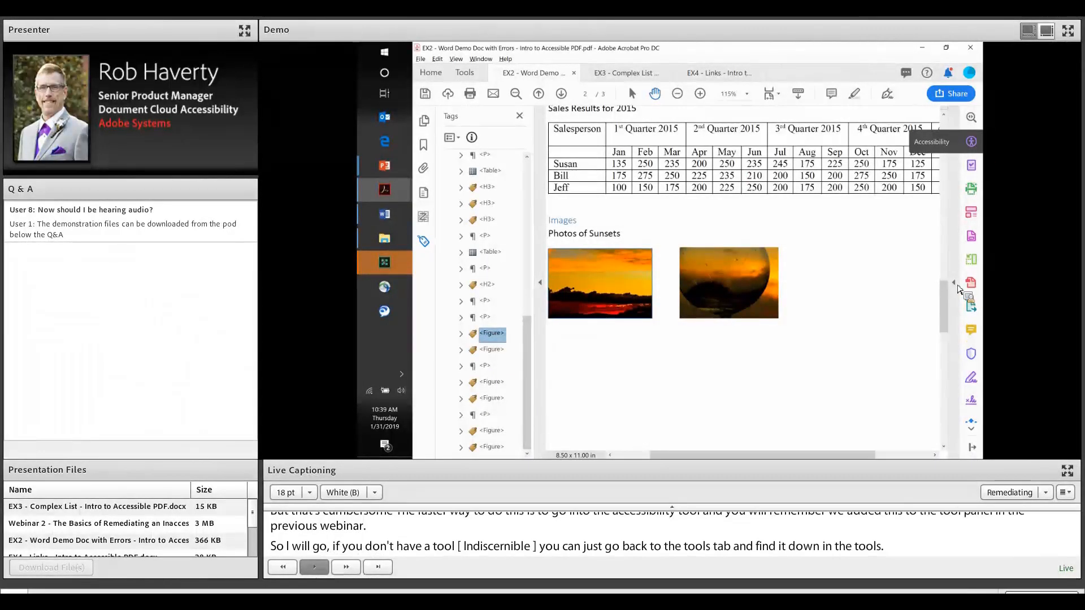
{"action": "left_click", "coordinate": [954, 283]}
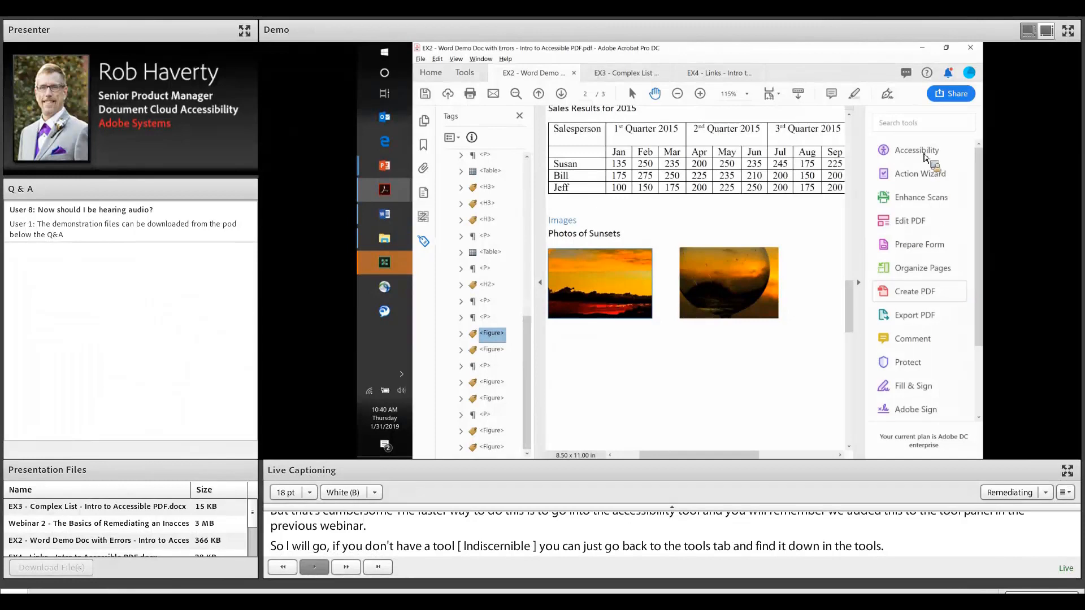
{"action": "left_click", "coordinate": [858, 282]}
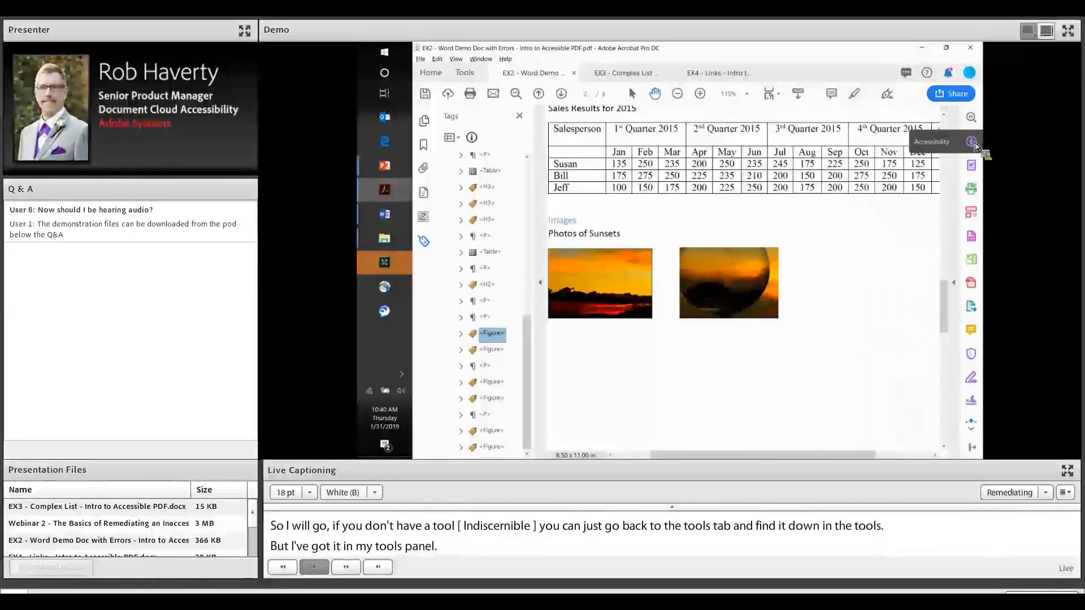
Step: Start Set Alternate Text from the Accessibility tools for all figures in the document and move its dialog clear of the first image
{"action": "left_click", "coordinate": [972, 142]}
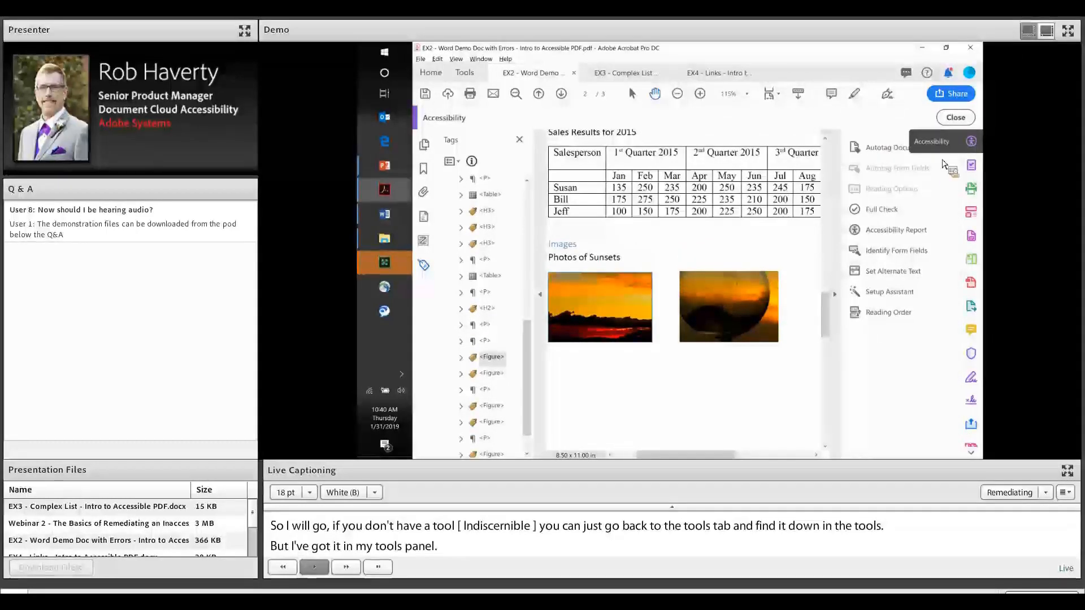
{"action": "left_click", "coordinate": [892, 271]}
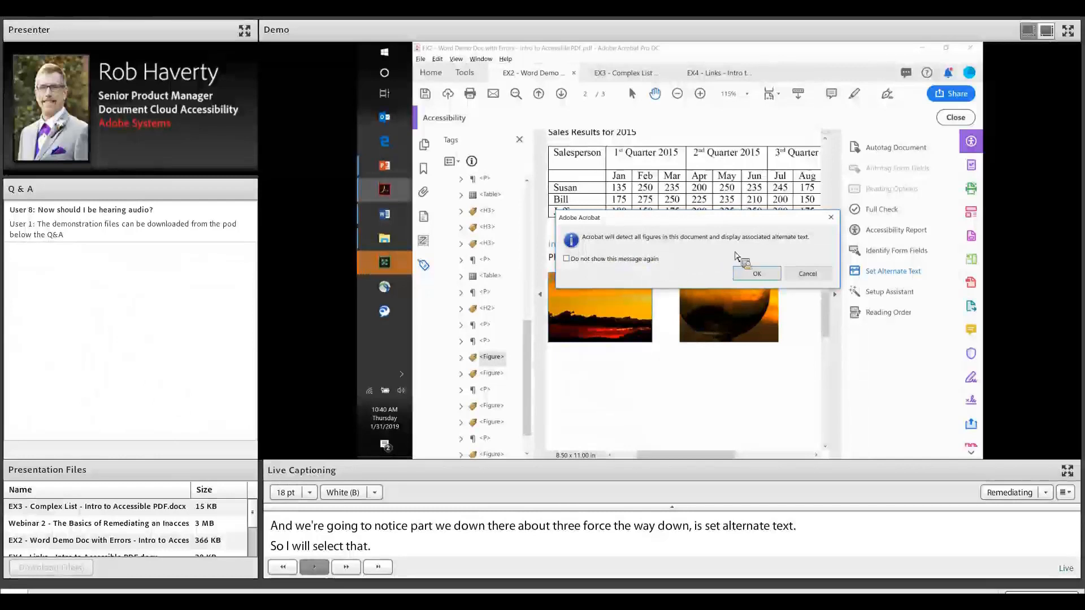
{"action": "left_click", "coordinate": [766, 273]}
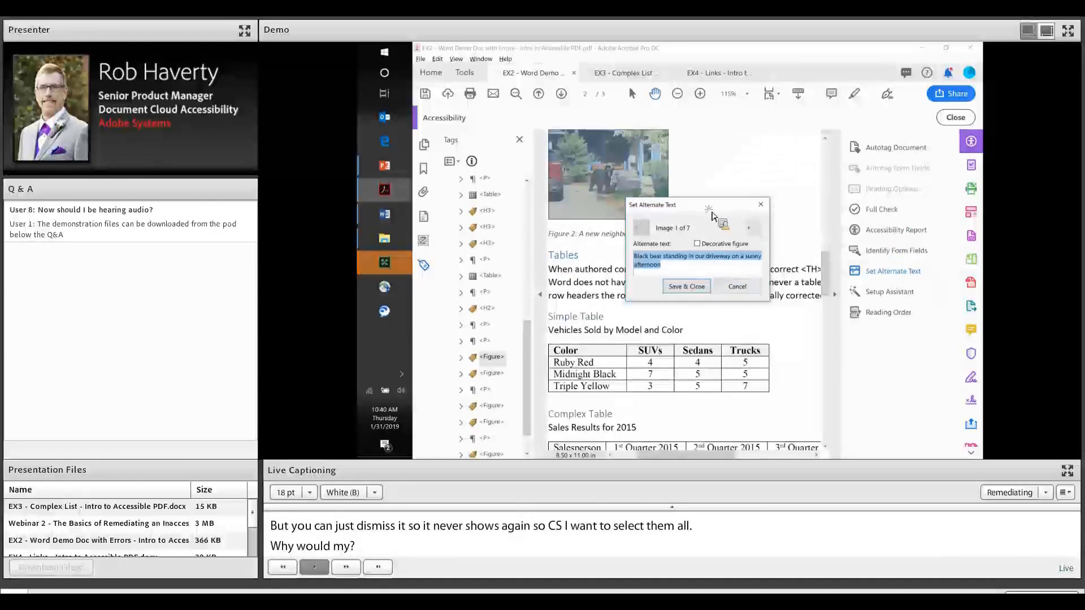
{"action": "left_click_drag", "start_coordinate": [711, 211], "coordinate": [780, 162]}
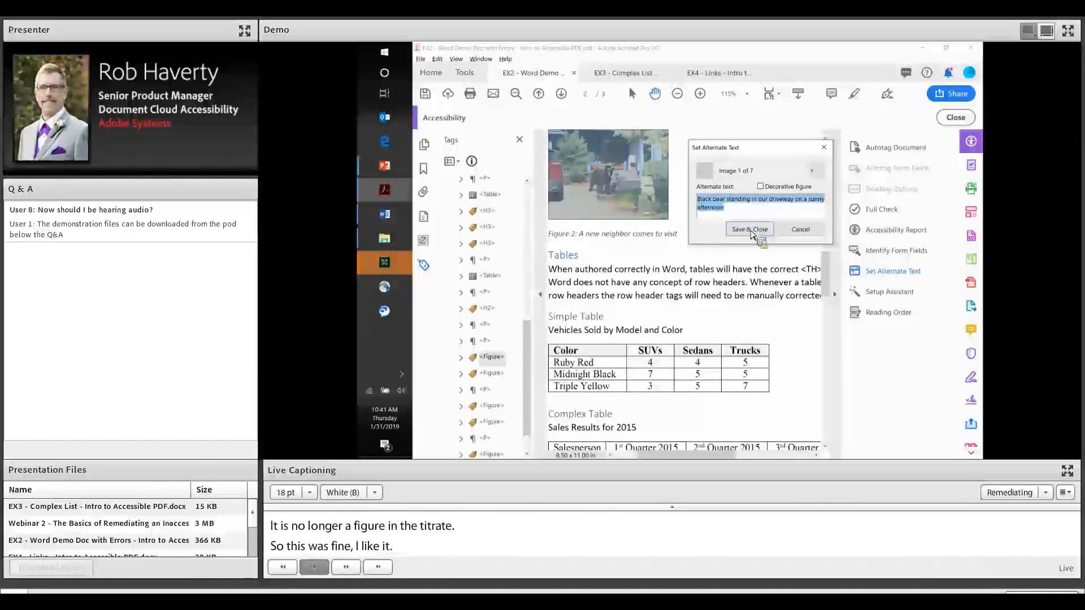
Step: Go through the alternate text of the first two detected figures, ending on image 2
{"action": "left_click", "coordinate": [821, 176]}
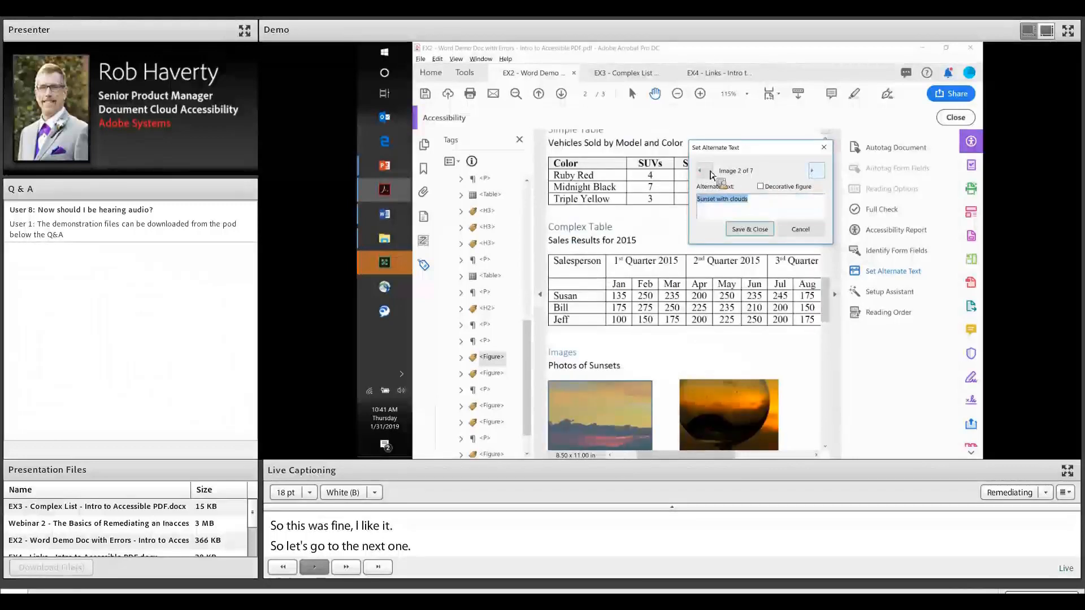
{"action": "left_click", "coordinate": [814, 173]}
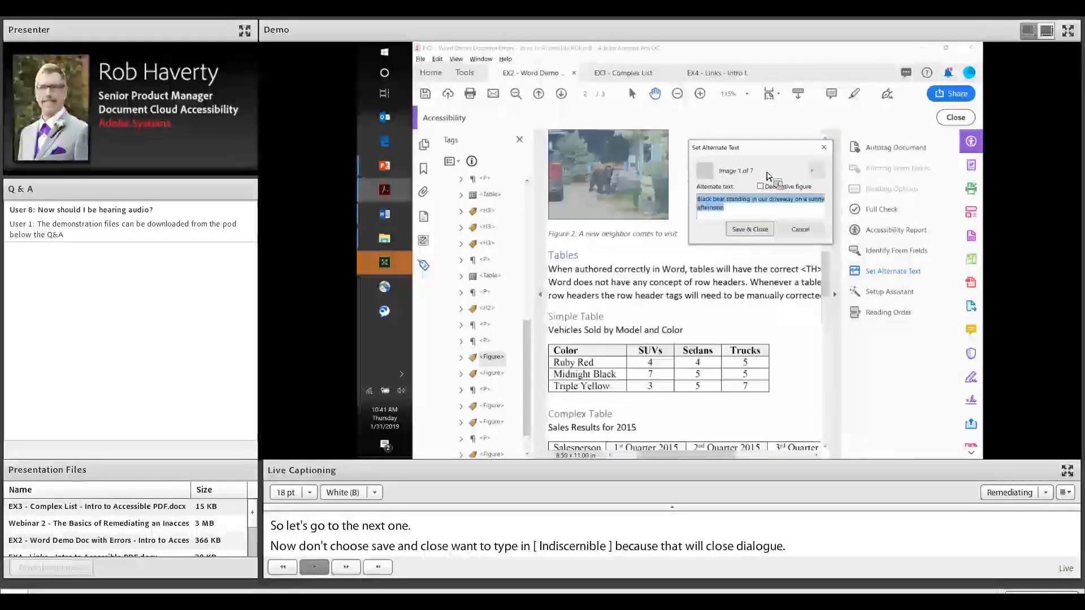
{"action": "left_click", "coordinate": [813, 175]}
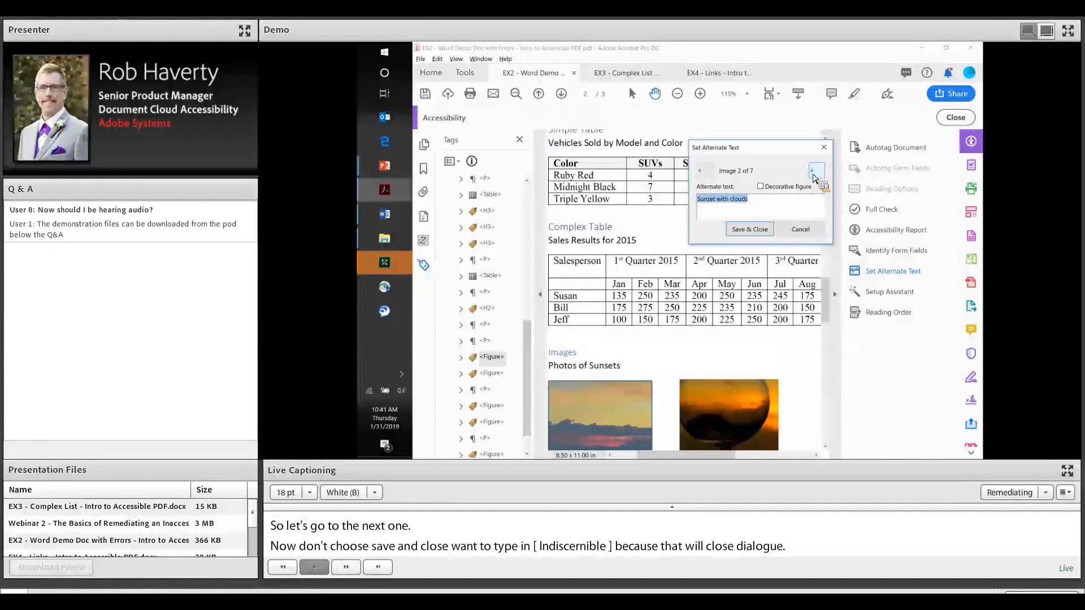
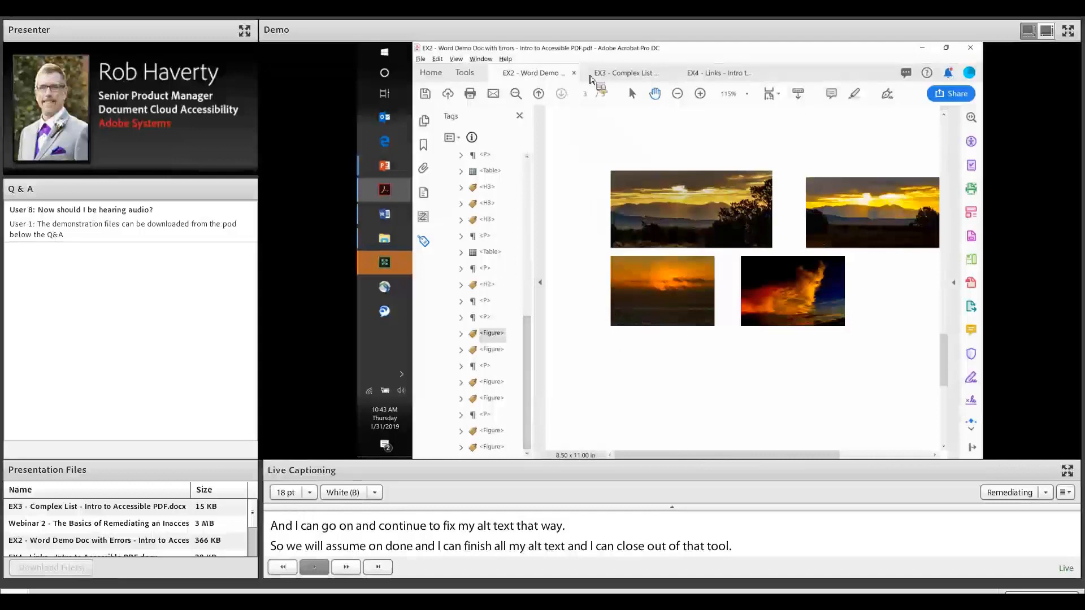
Step: Close the EX2 document without saving its changes and show the link examples in the EX4 - Links document
{"action": "left_click", "coordinate": [575, 74]}
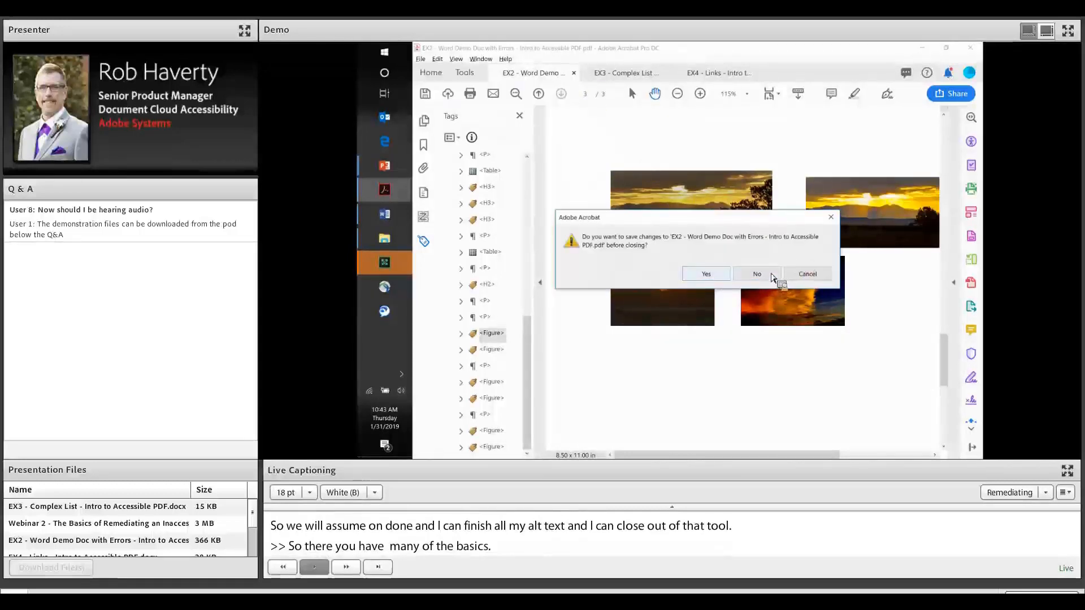
{"action": "left_click", "coordinate": [760, 274]}
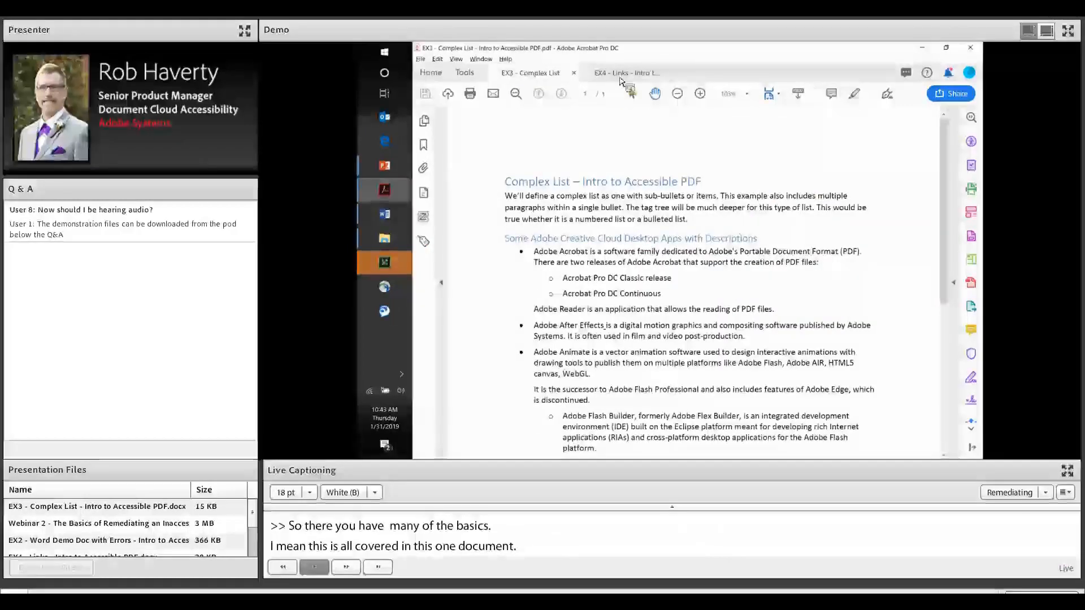
{"action": "left_click", "coordinate": [622, 75]}
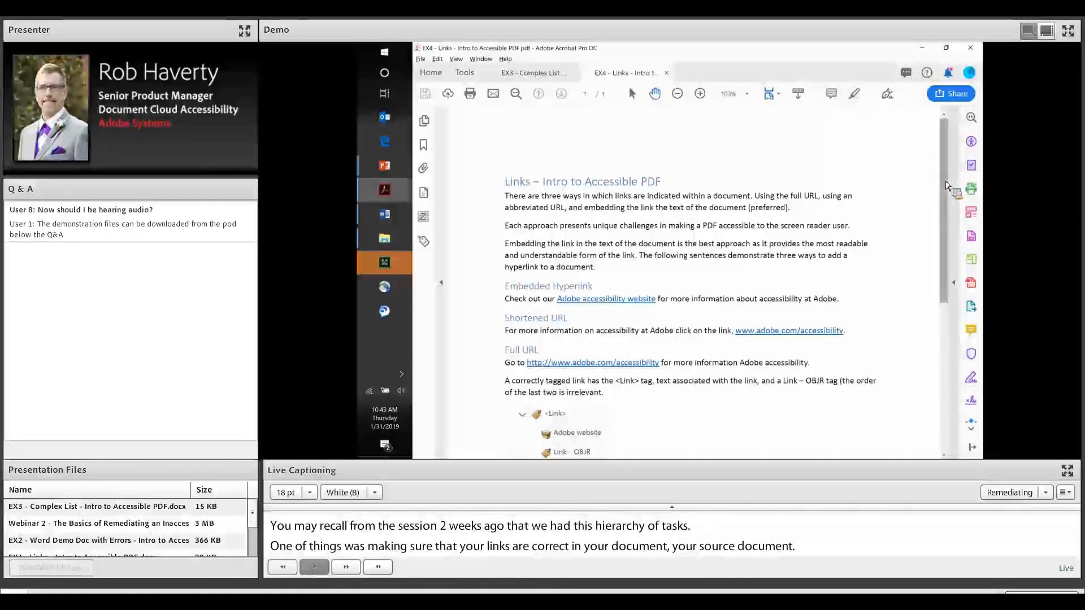
{"action": "scroll", "coordinate": [959, 230], "scroll_direction": "down", "scroll_amount": 2}
{"action": "scroll", "coordinate": [959, 231], "scroll_direction": "down", "scroll_amount": 1}
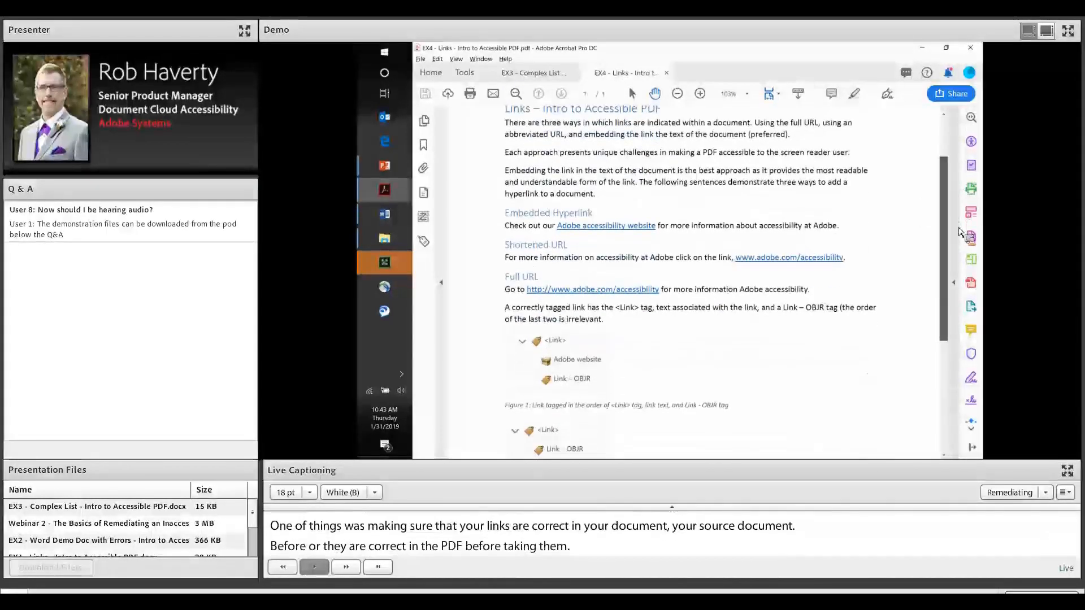
{"action": "scroll", "coordinate": [959, 231], "scroll_direction": "down", "scroll_amount": 1}
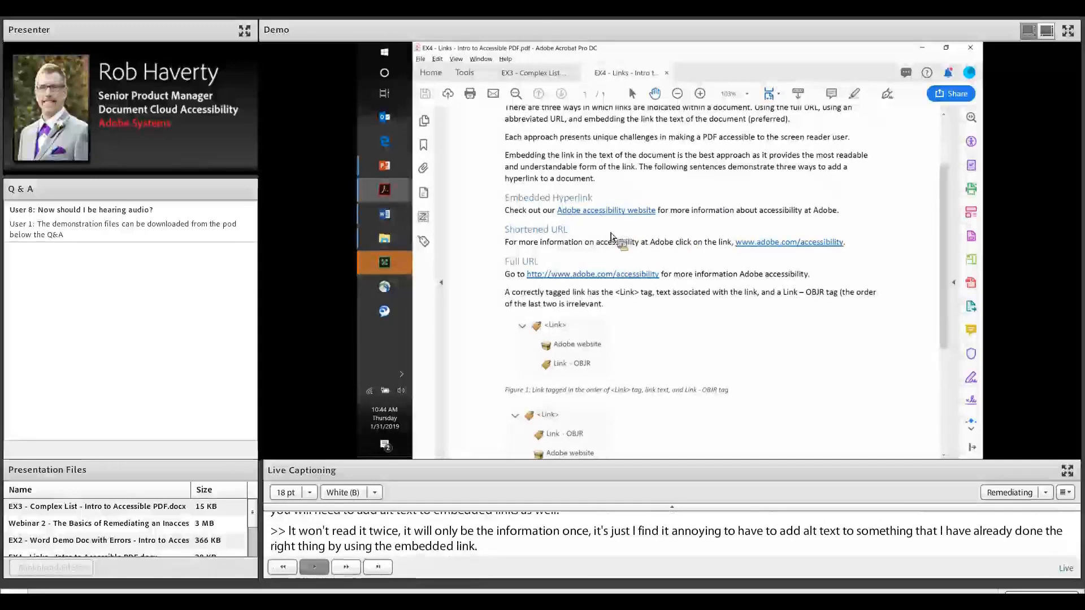
Step: Show the document's tags and expand the paragraph under the Embedded Hyperlink heading and its Link tag down to Link - OBJR
{"action": "left_click", "coordinate": [424, 242]}
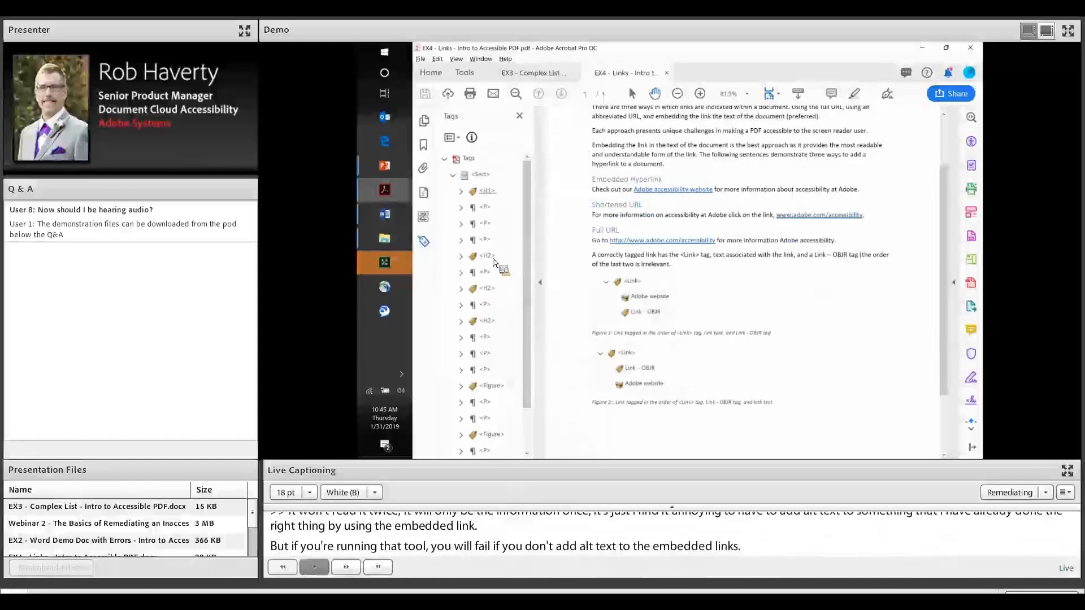
{"action": "left_click", "coordinate": [487, 256]}
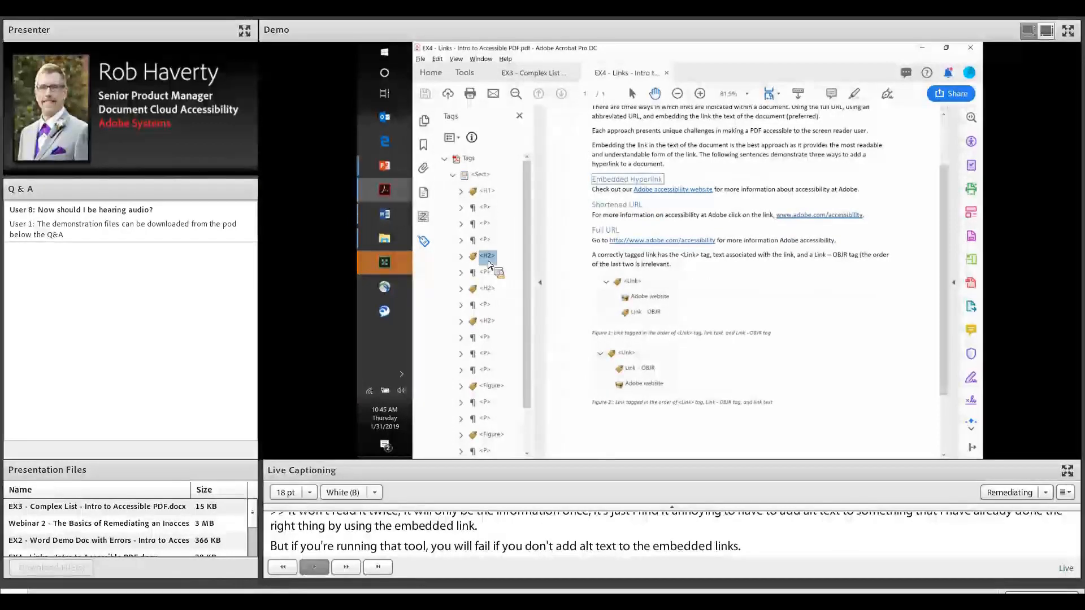
{"action": "key", "text": "Down"}
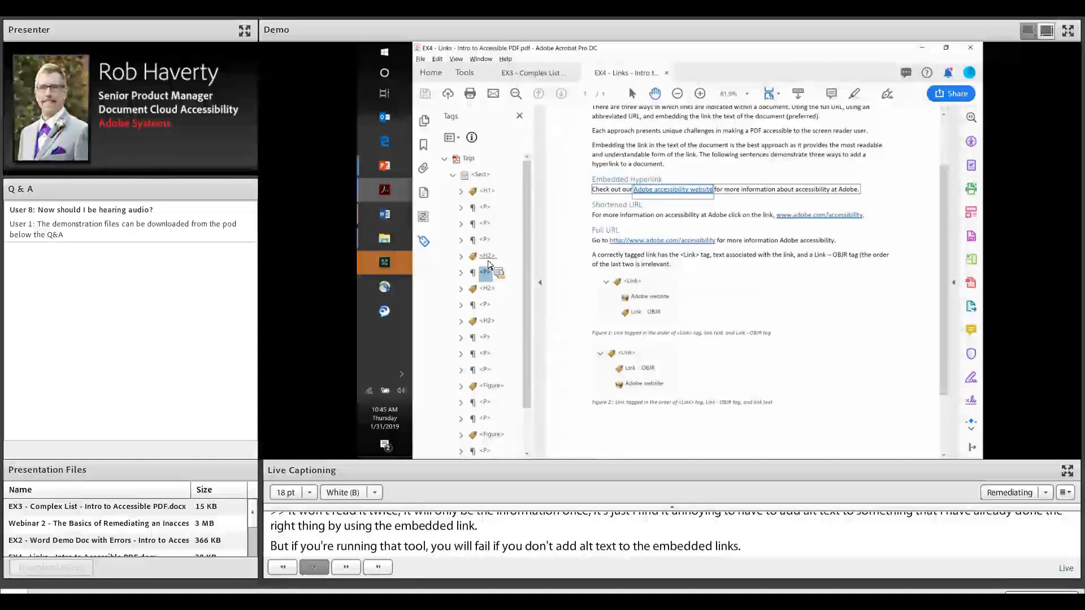
{"action": "key", "text": "Right"}
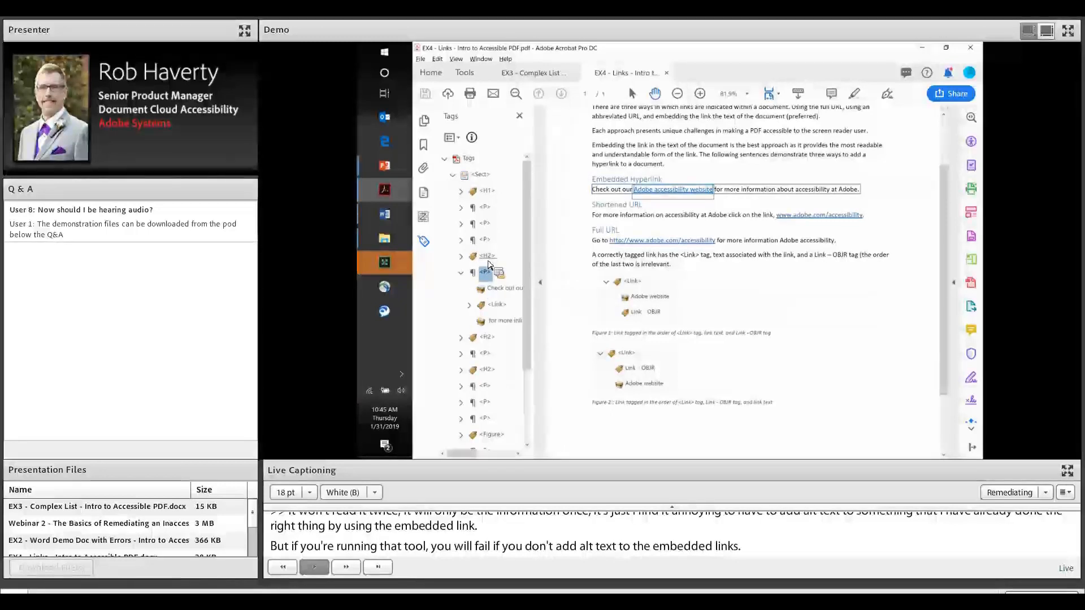
{"action": "key", "text": "Down"}
{"action": "key", "text": "Down"}
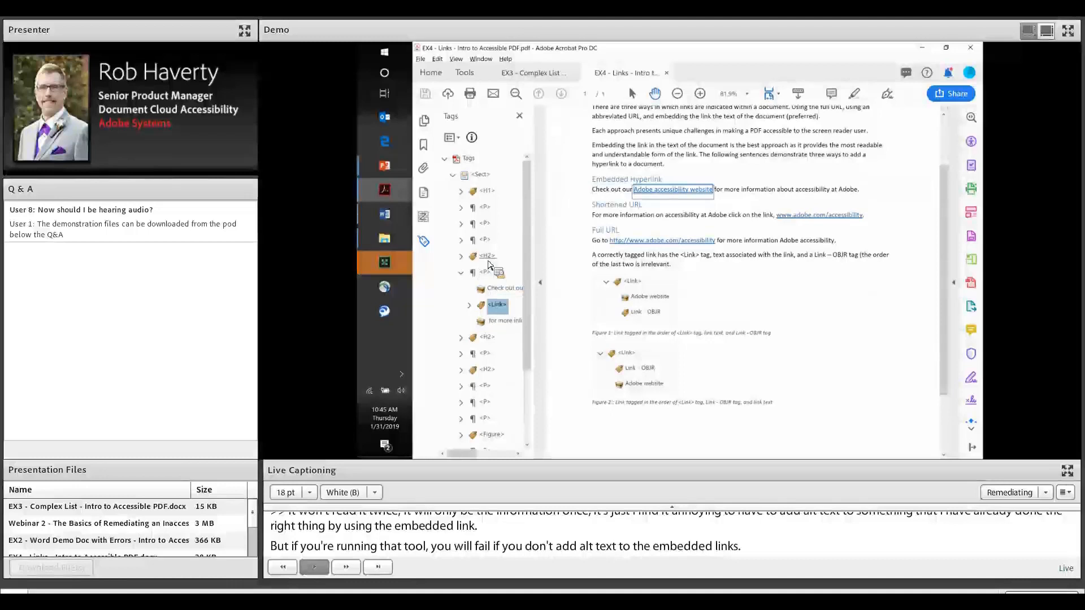
{"action": "key", "text": "Right"}
{"action": "key", "text": "Down"}
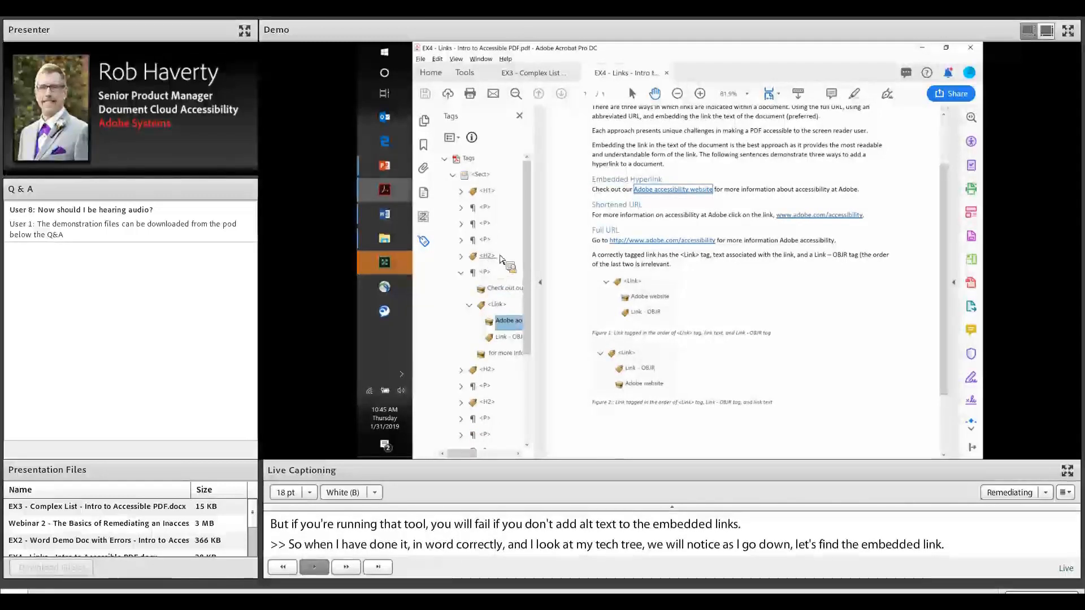
{"action": "key", "text": "Down"}
Step: Widen the tag tree to examine the link text and Link - OBJR inside the Link tag
{"action": "left_click_drag", "start_coordinate": [540, 291], "coordinate": [567, 291]}
{"action": "mouse_move", "coordinate": [526, 338]}
{"action": "left_mouse_down"}
{"action": "mouse_move", "coordinate": [499, 338]}
{"action": "mouse_move", "coordinate": [546, 335]}
{"action": "mouse_move", "coordinate": [531, 346]}
{"action": "mouse_move", "coordinate": [543, 345]}
{"action": "left_mouse_up"}
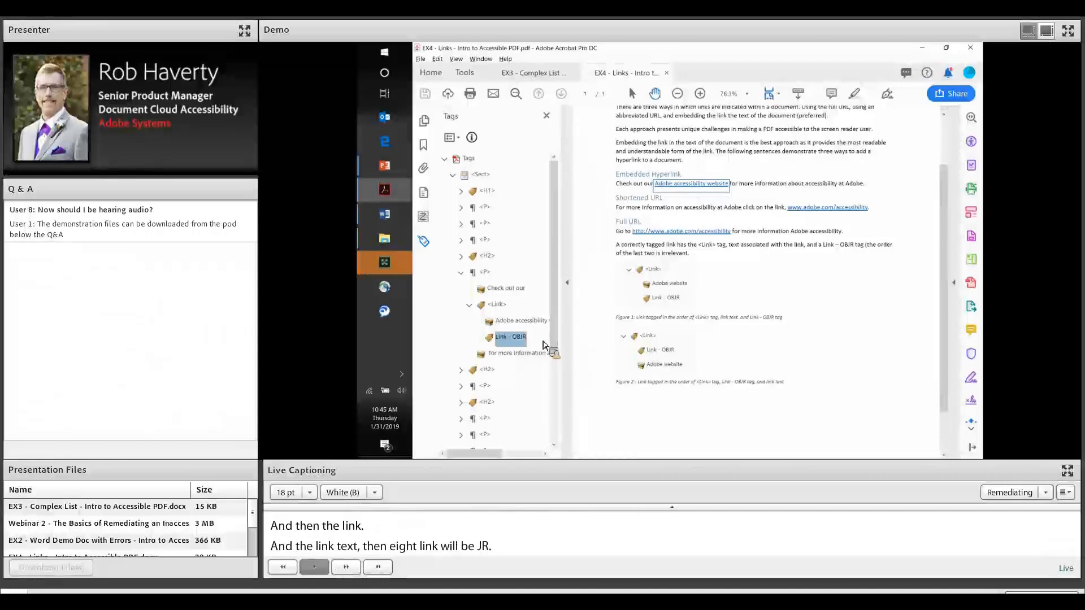
{"action": "left_click_drag", "start_coordinate": [544, 344], "coordinate": [543, 344]}
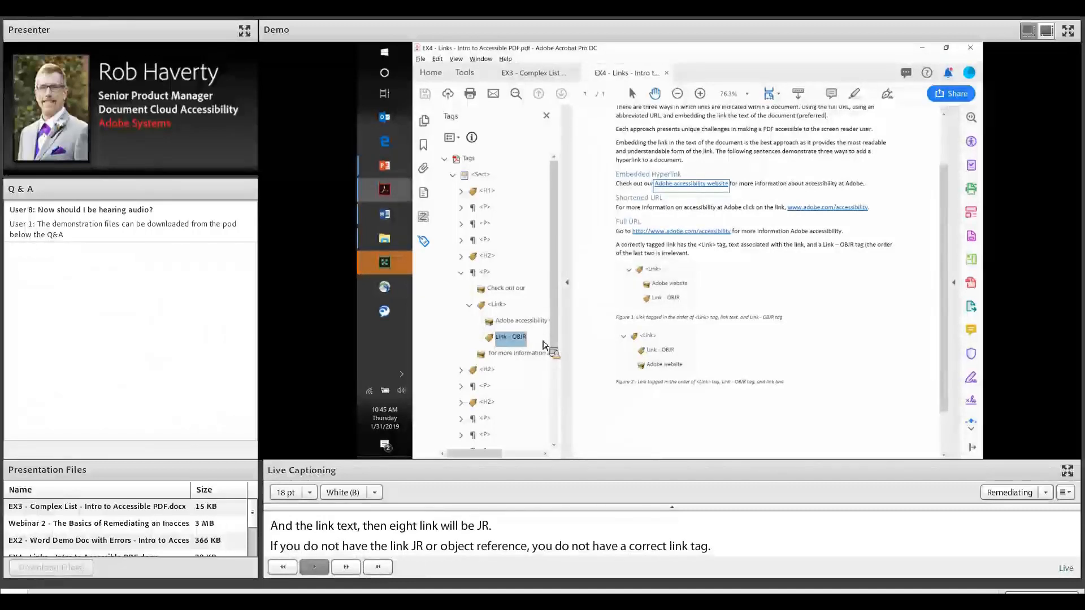
{"action": "left_click_drag", "start_coordinate": [543, 344], "coordinate": [544, 344]}
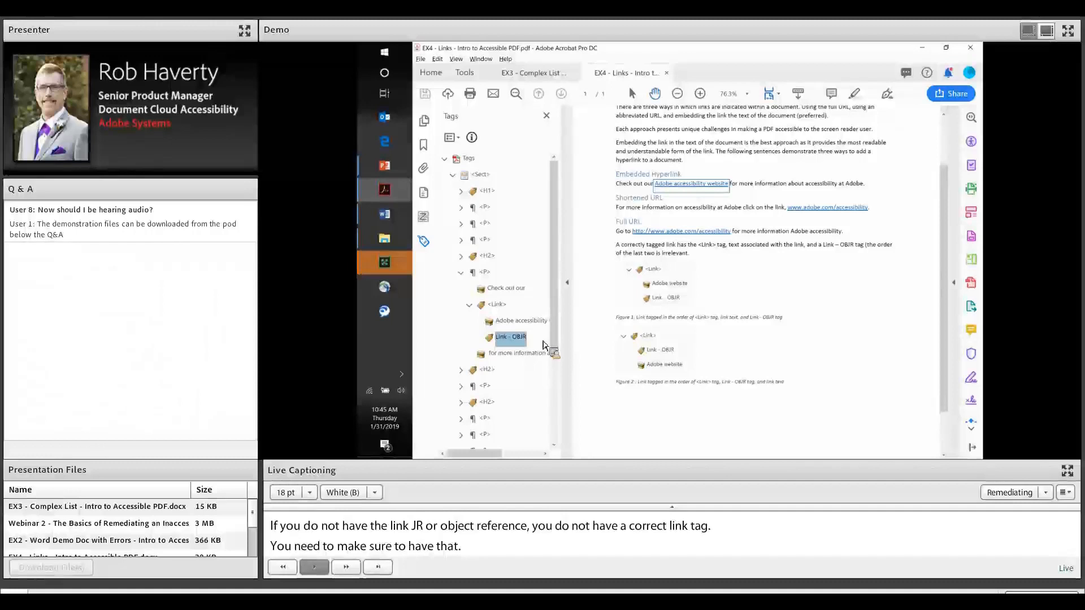
{"action": "mouse_move", "coordinate": [544, 345]}
{"action": "left_mouse_down"}
{"action": "mouse_move", "coordinate": [568, 351]}
{"action": "mouse_move", "coordinate": [524, 343]}
{"action": "left_mouse_up"}
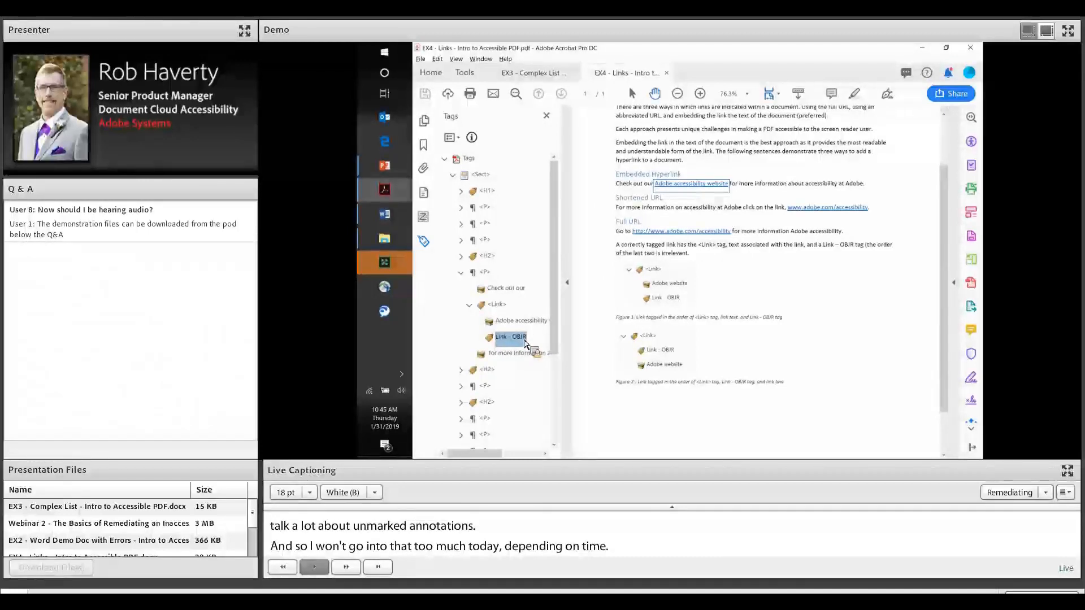
Step: Switch to the EX4 - Links source document in Word, view its file commands, and return to the EX4 PDF in Acrobat
{"action": "left_click_drag", "start_coordinate": [525, 343], "coordinate": [442, 87]}
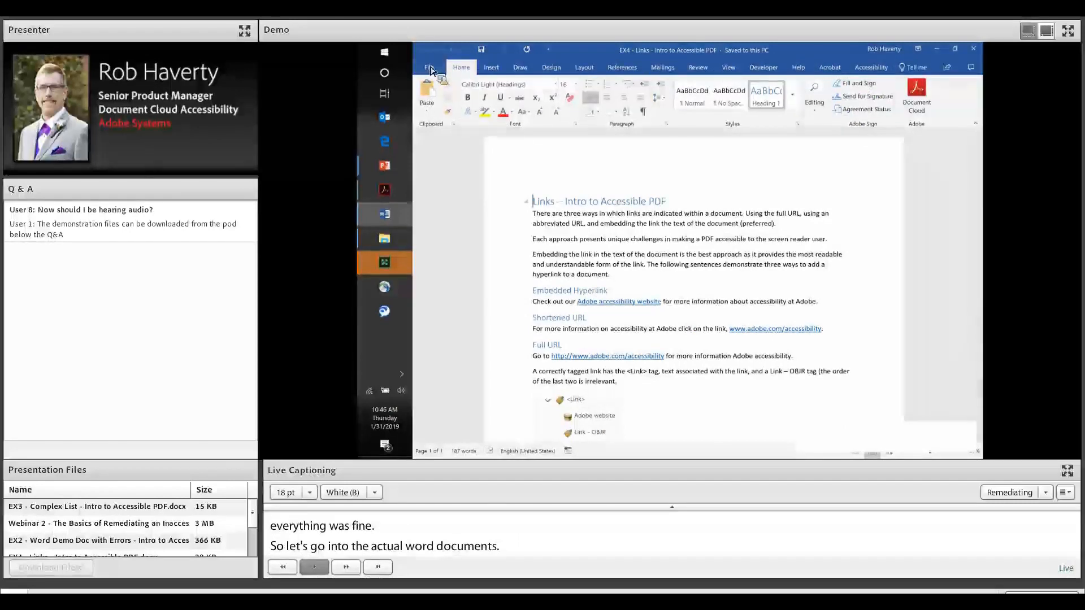
{"action": "left_click", "coordinate": [429, 68]}
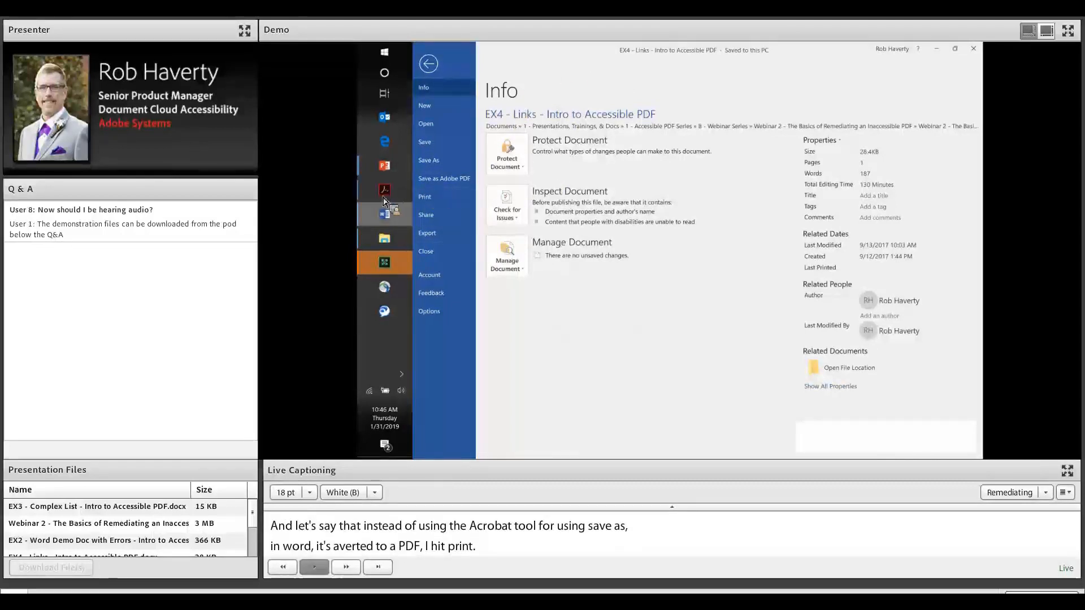
{"action": "left_click", "coordinate": [429, 64]}
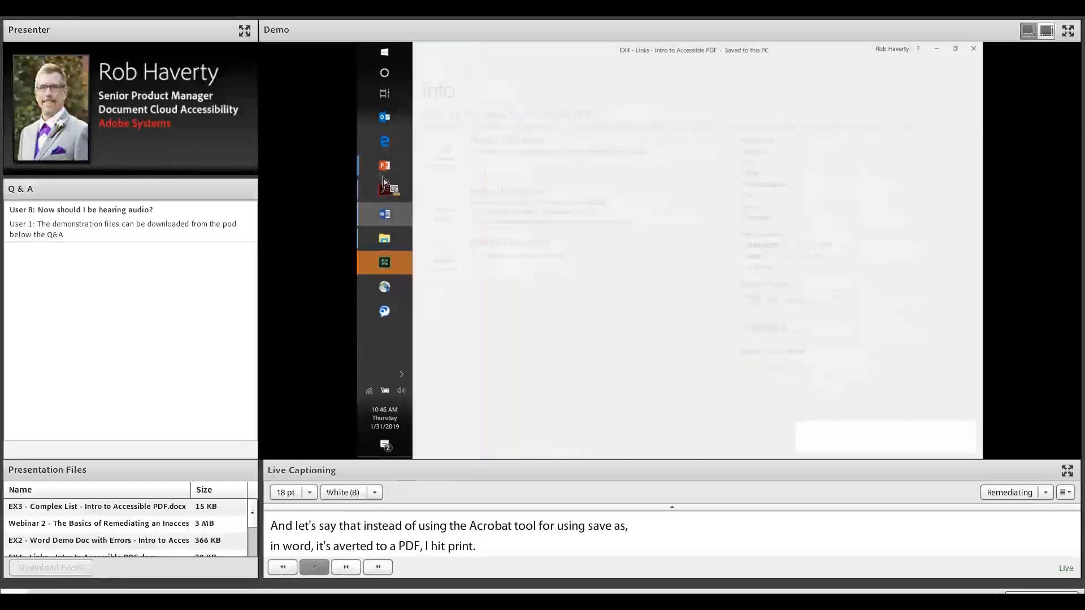
{"action": "left_click", "coordinate": [402, 195]}
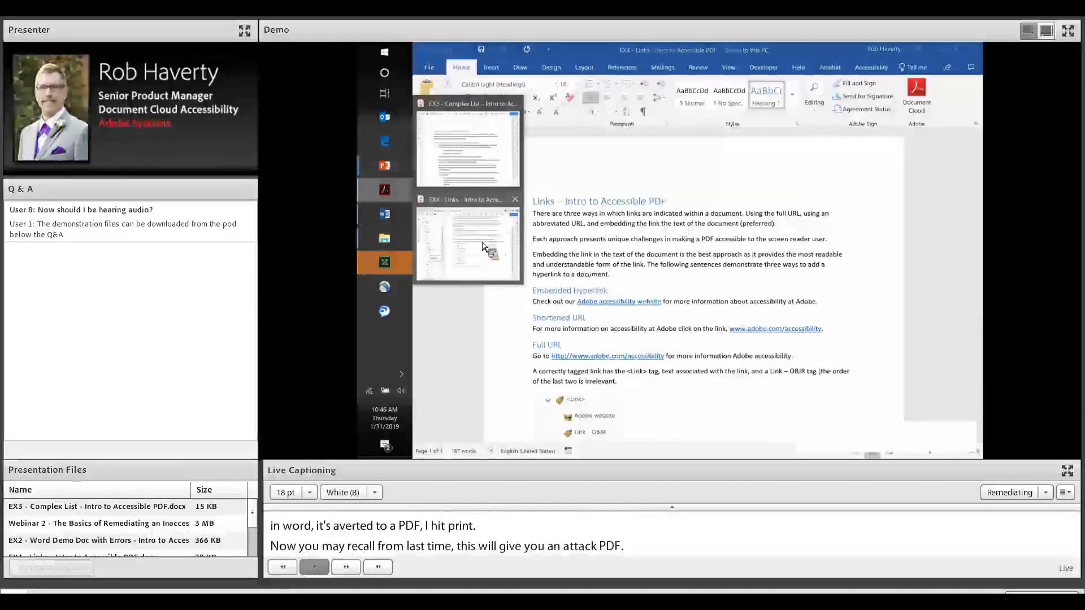
{"action": "left_click", "coordinate": [484, 245]}
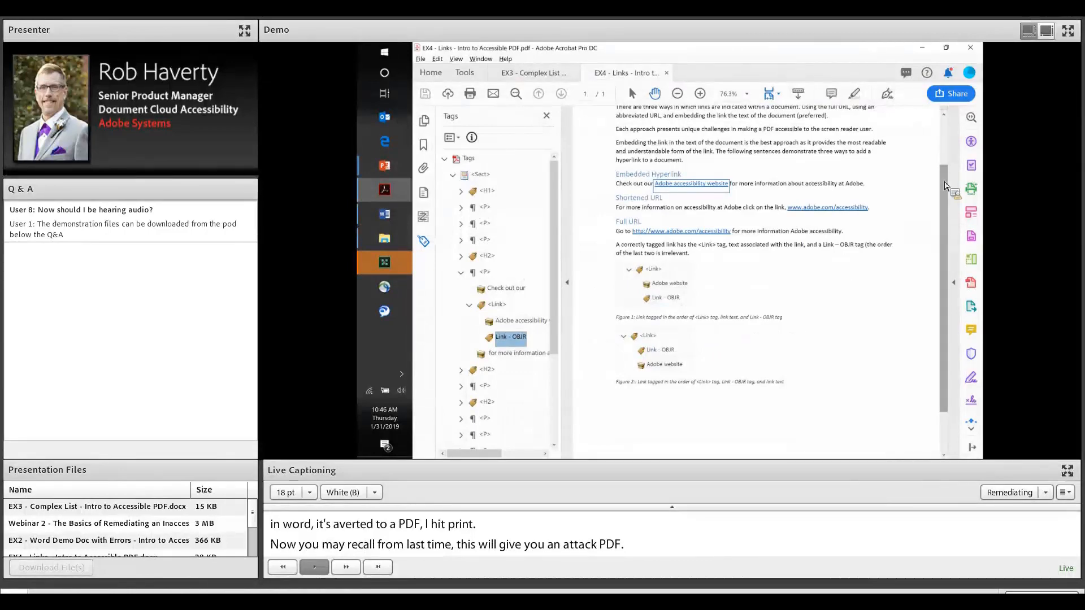
{"action": "scroll", "coordinate": [600, 232], "scroll_direction": "up", "scroll_amount": 2}
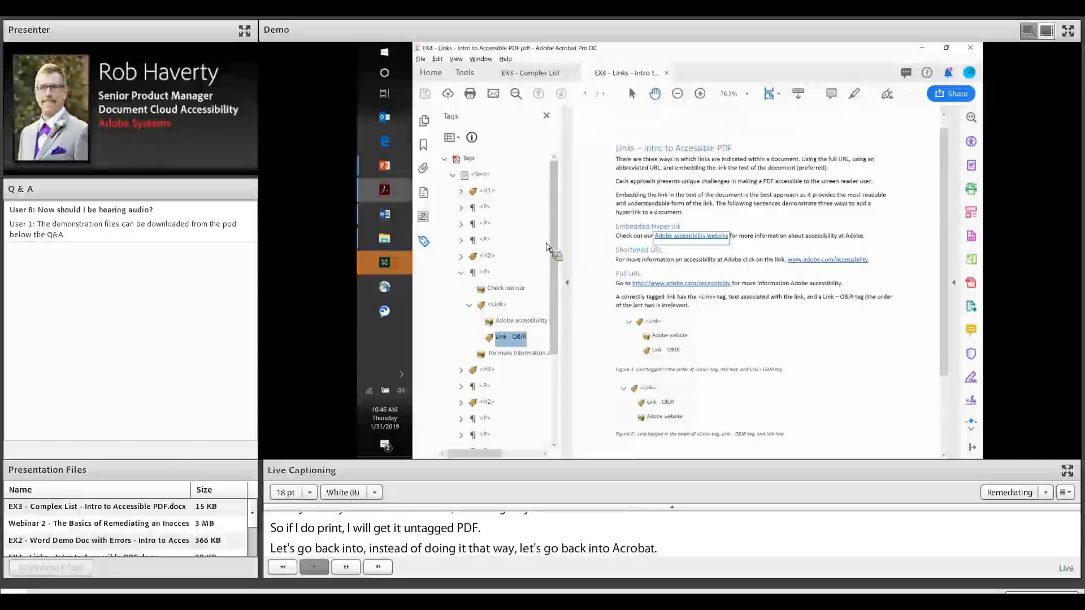
Step: Delete the entire tag tree of the EX4 - Links PDF from its Tags root
{"action": "left_click_drag", "start_coordinate": [469, 351], "coordinate": [470, 326]}
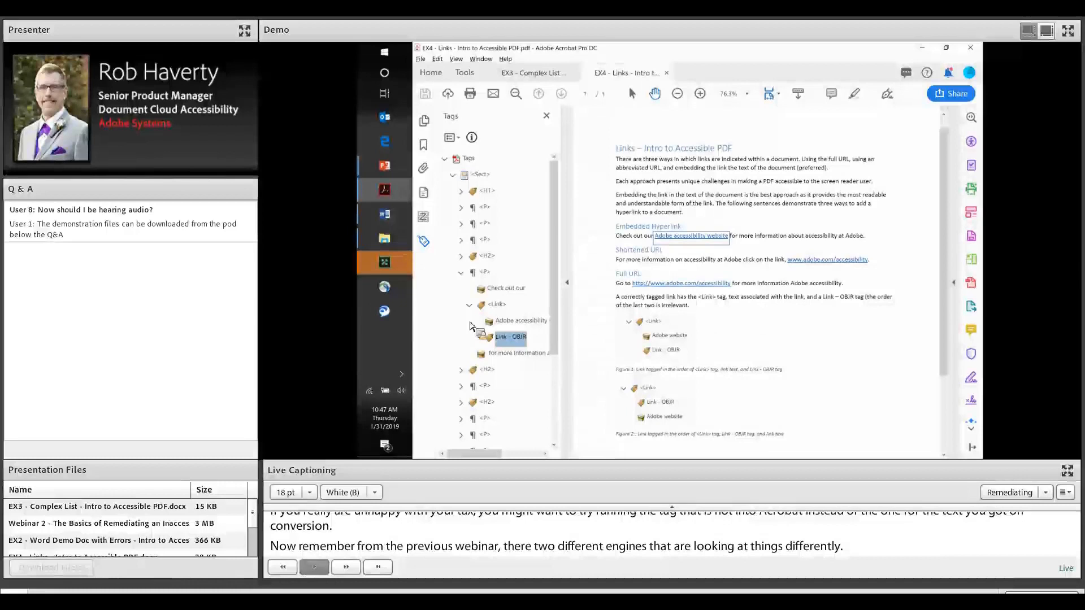
{"action": "left_click_drag", "start_coordinate": [470, 326], "coordinate": [486, 164]}
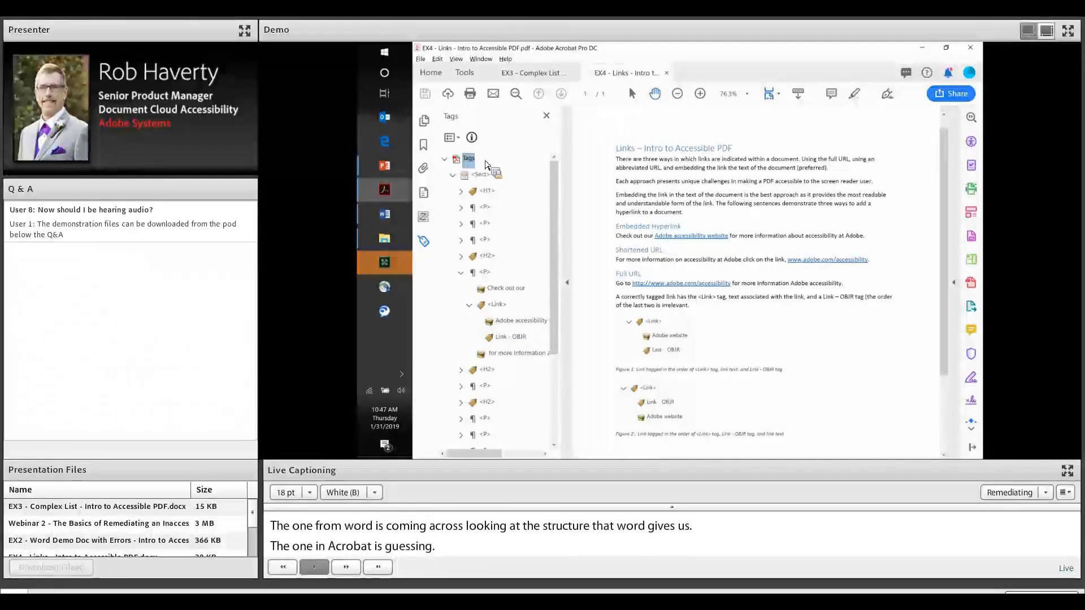
{"action": "right_click", "coordinate": [486, 164]}
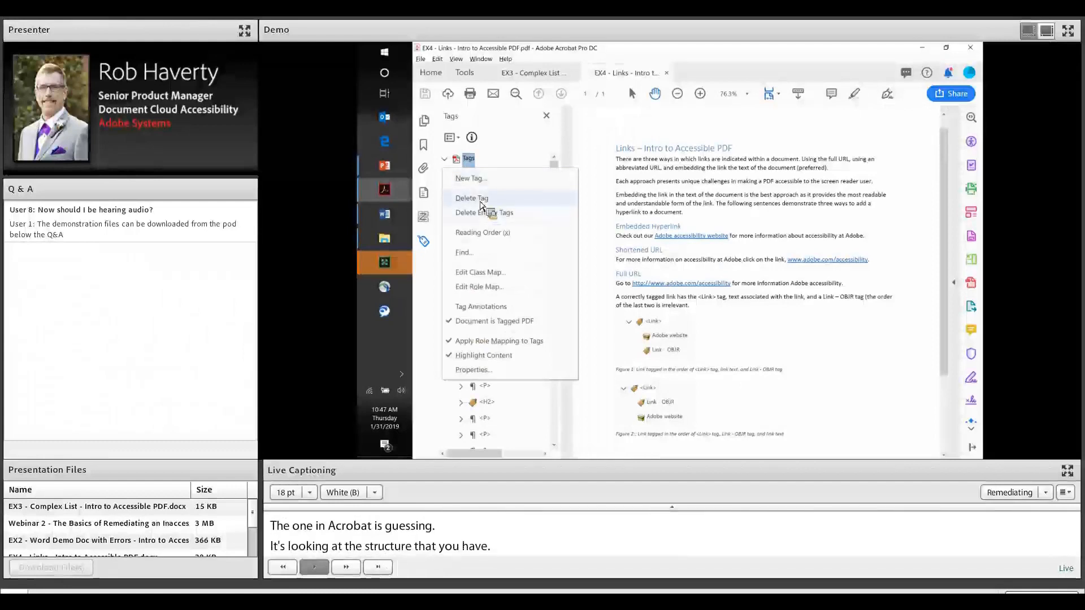
{"action": "left_click", "coordinate": [480, 201]}
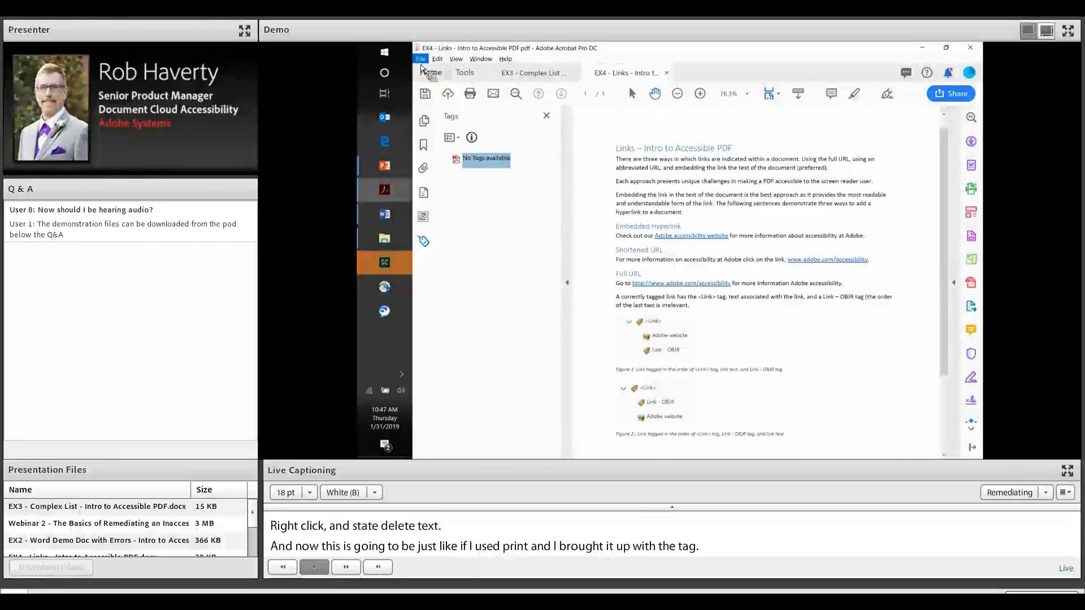
Step: Save the untagged PDF as a copy named "EX4 - Links - Intro to Accessible PDF detete" in the Webinar 2 - The Basics Exercises folder
{"action": "left_click", "coordinate": [421, 61]}
{"action": "mouse_move", "coordinate": [437, 59]}
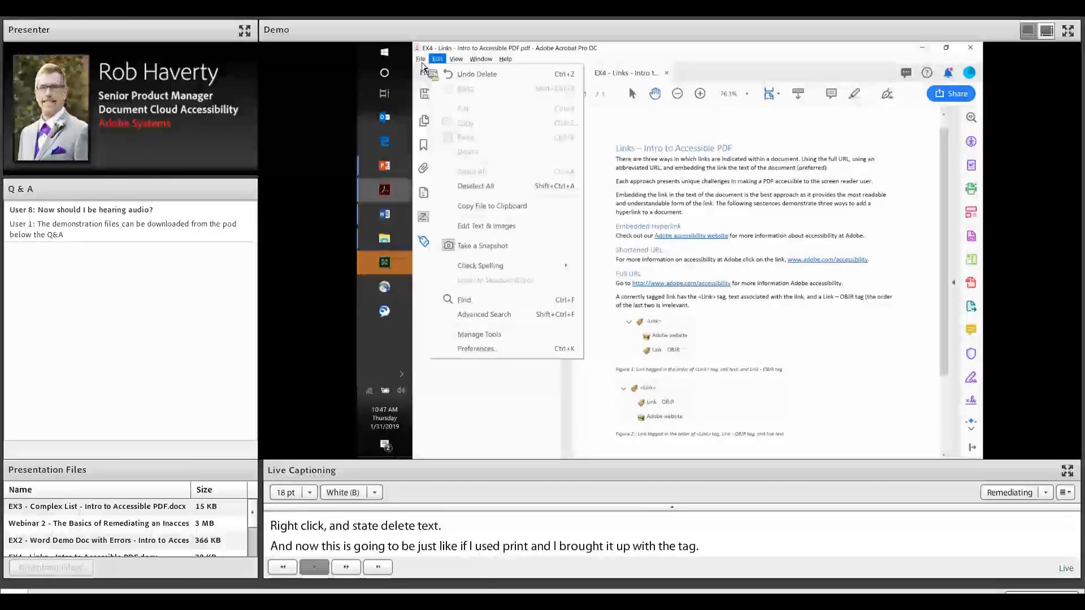
{"action": "left_click", "coordinate": [454, 124]}
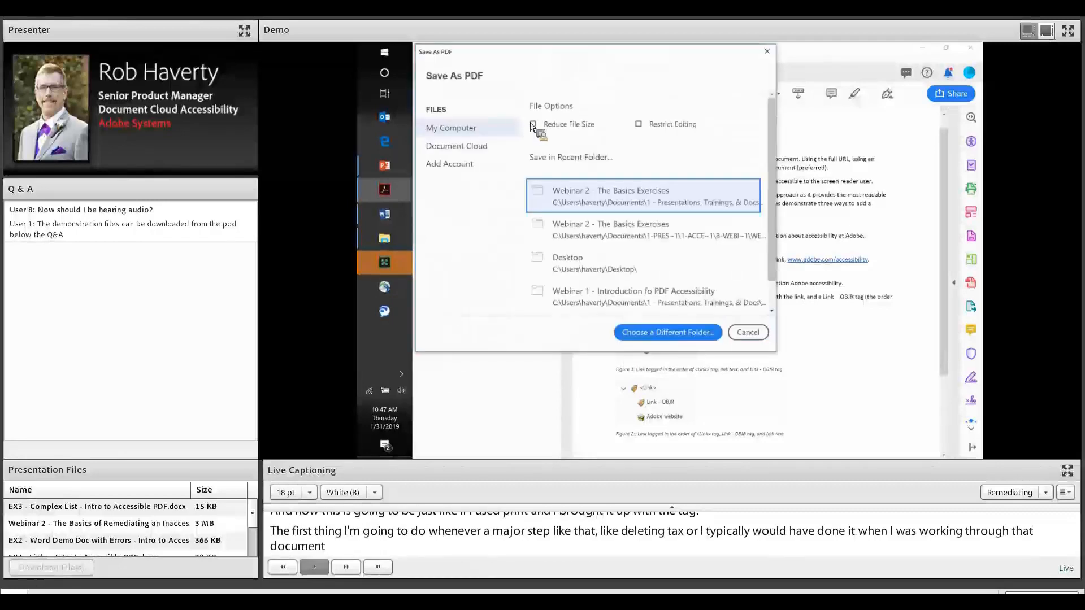
{"action": "left_click", "coordinate": [648, 199]}
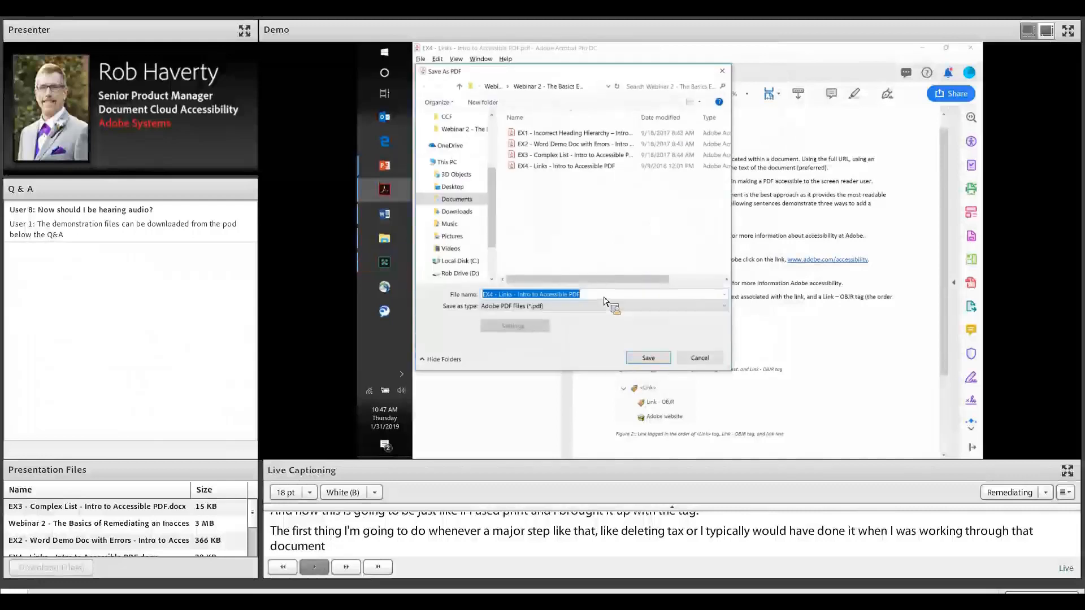
{"action": "type", "text": "detete"}
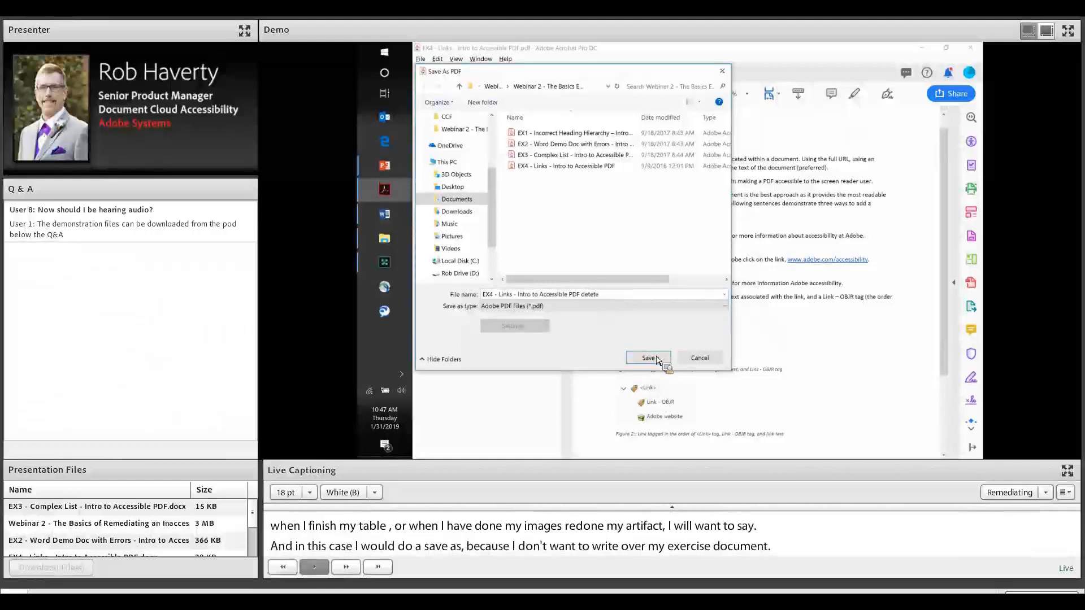
{"action": "left_click", "coordinate": [648, 359]}
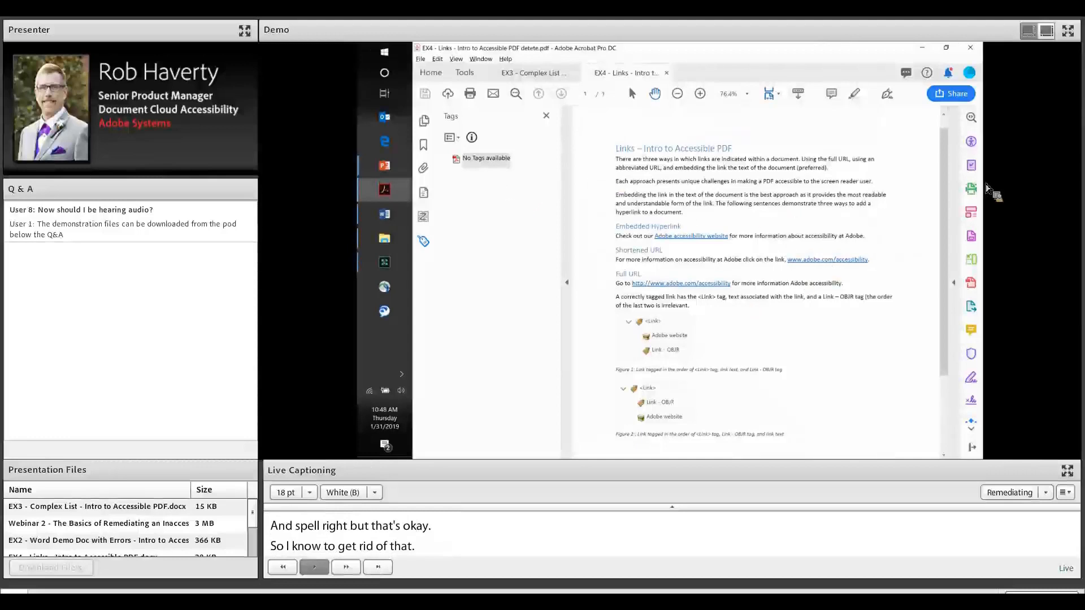
Step: Add tags automatically to the untagged EX4 - Links PDF, starting from its empty tag tree
{"action": "left_click", "coordinate": [973, 143]}
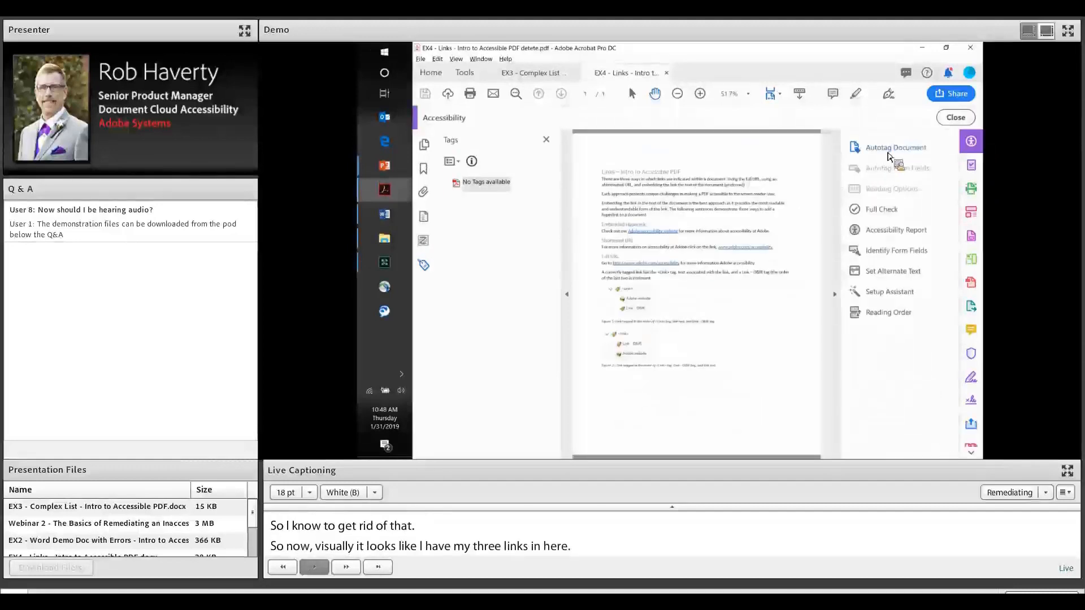
{"action": "left_click", "coordinate": [960, 119]}
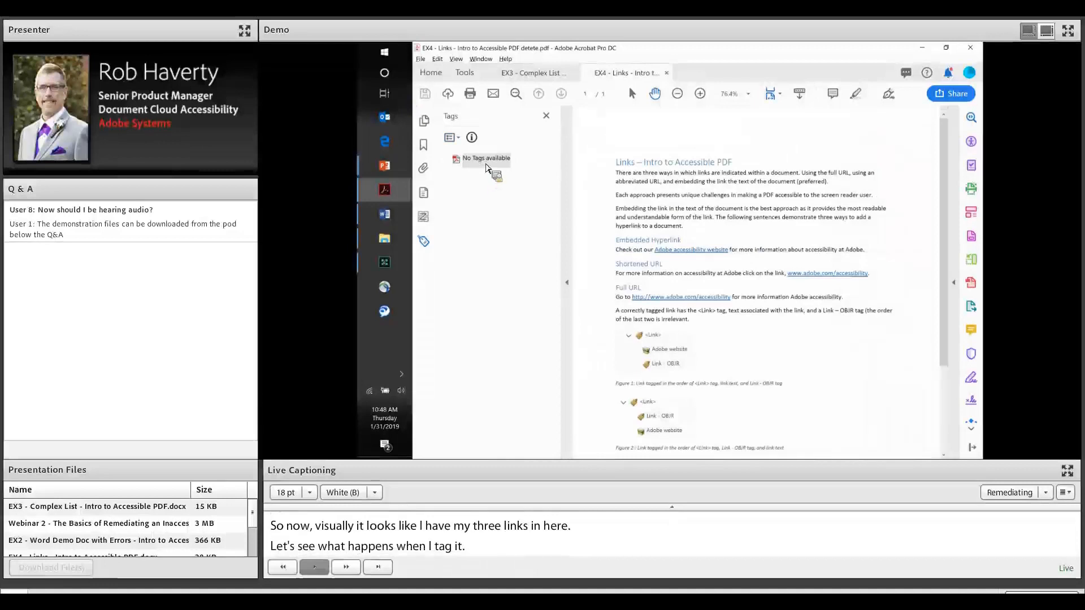
{"action": "left_click", "coordinate": [486, 160]}
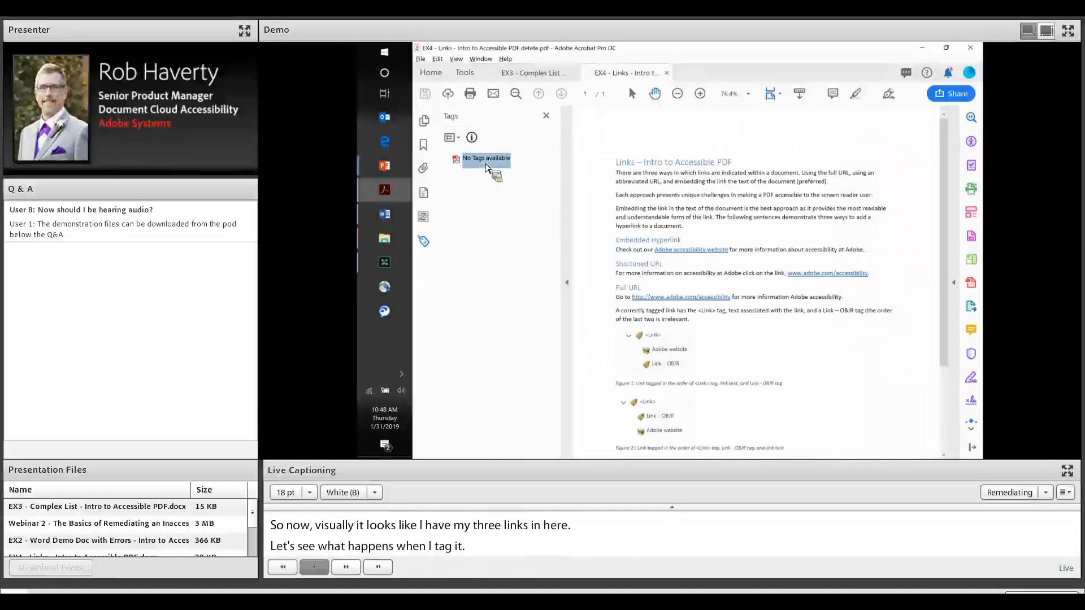
{"action": "right_click", "coordinate": [486, 165]}
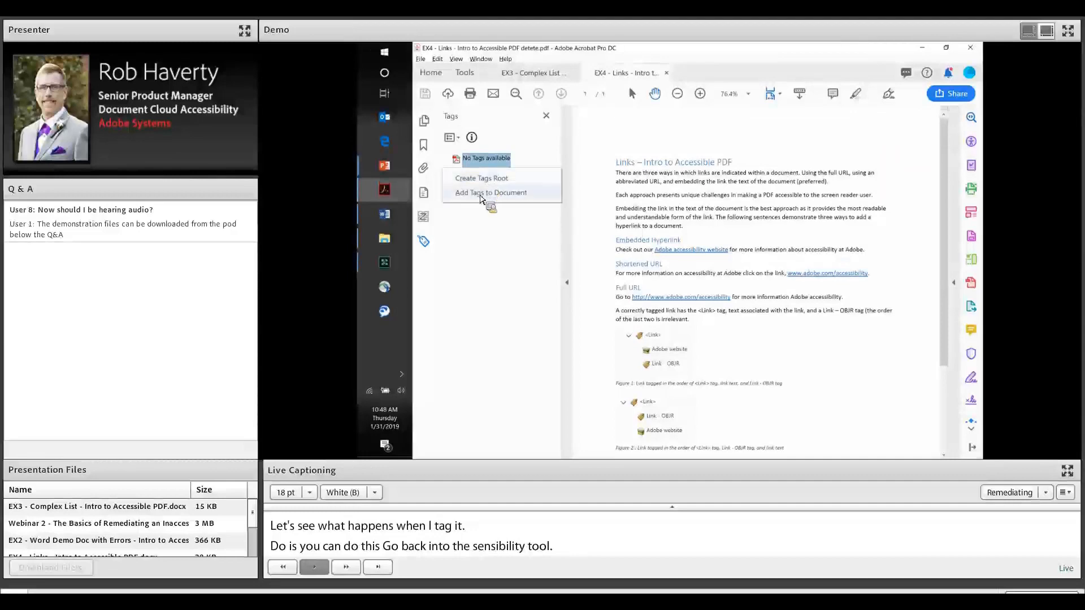
{"action": "left_click", "coordinate": [478, 195]}
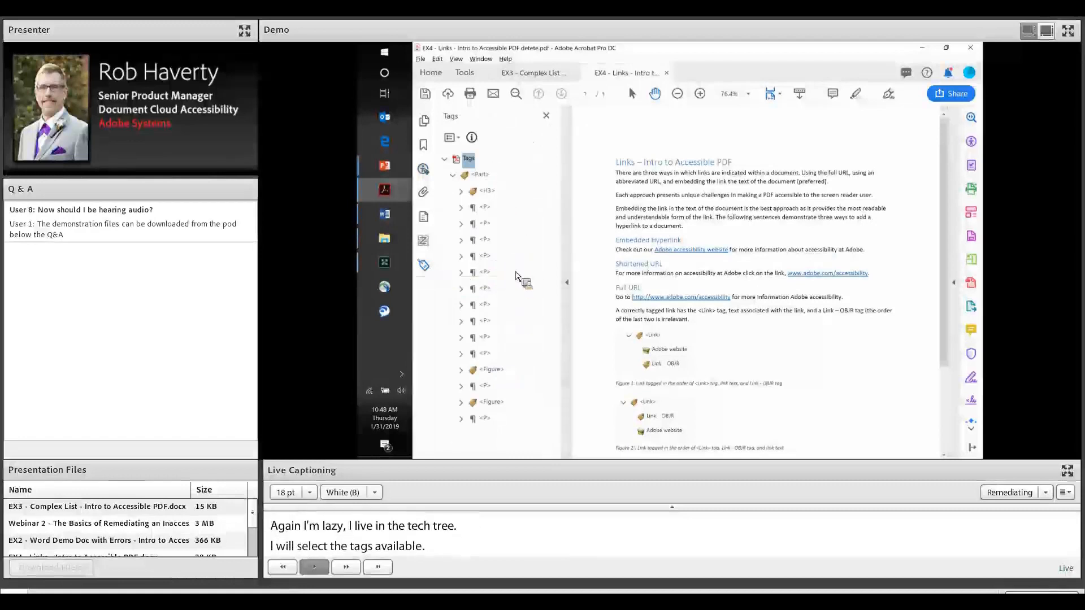
Step: Check how the document title, body paragraphs and Embedded Hyperlink heading are tagged in the new tag tree
{"action": "left_click", "coordinate": [489, 193]}
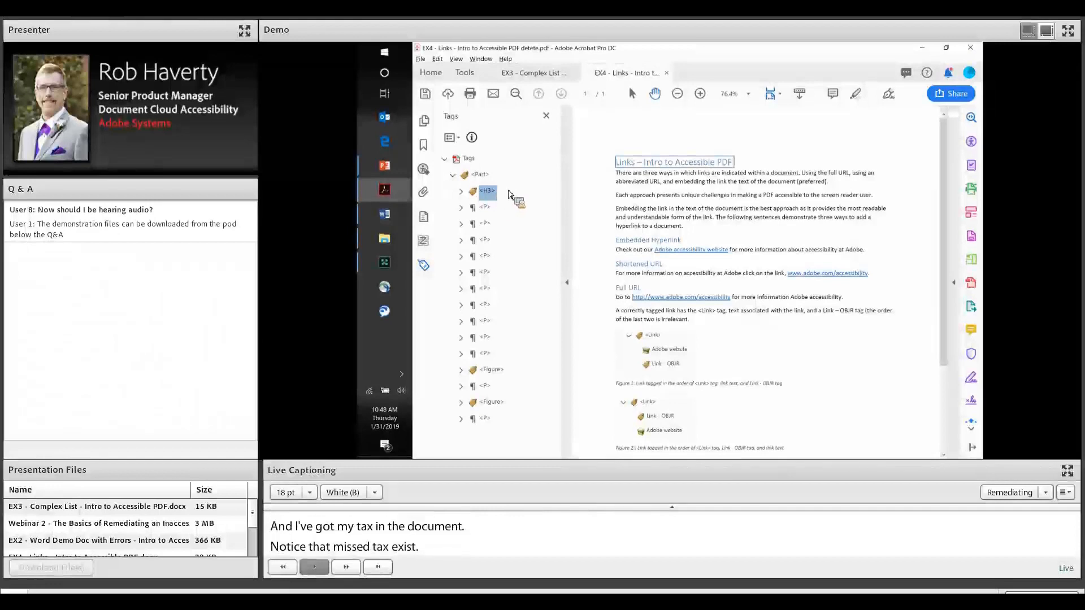
{"action": "left_click", "coordinate": [487, 226]}
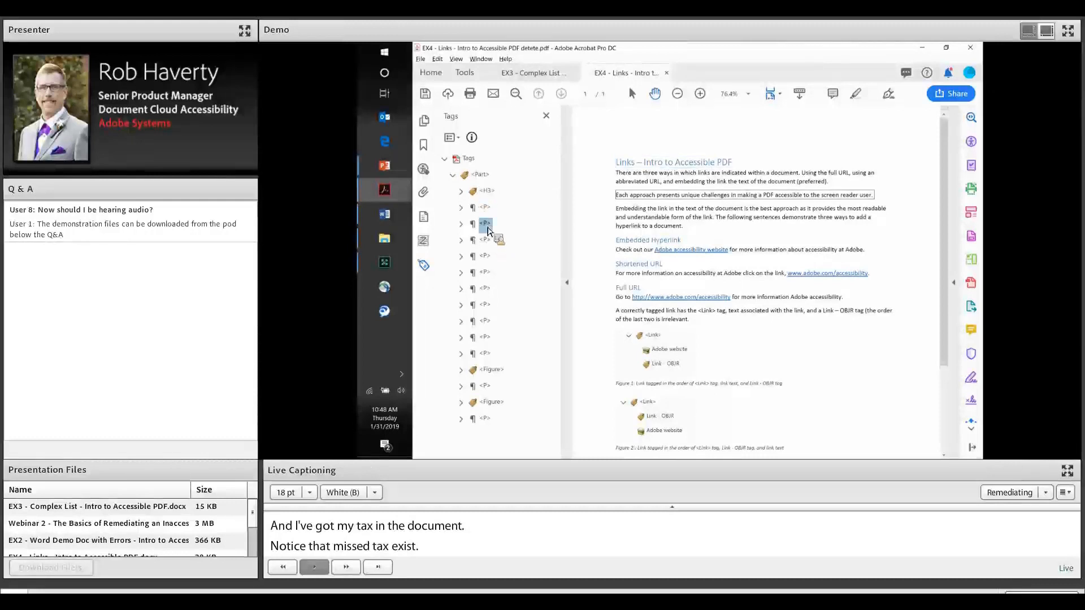
{"action": "key", "text": "Down"}
{"action": "key", "text": "Down"}
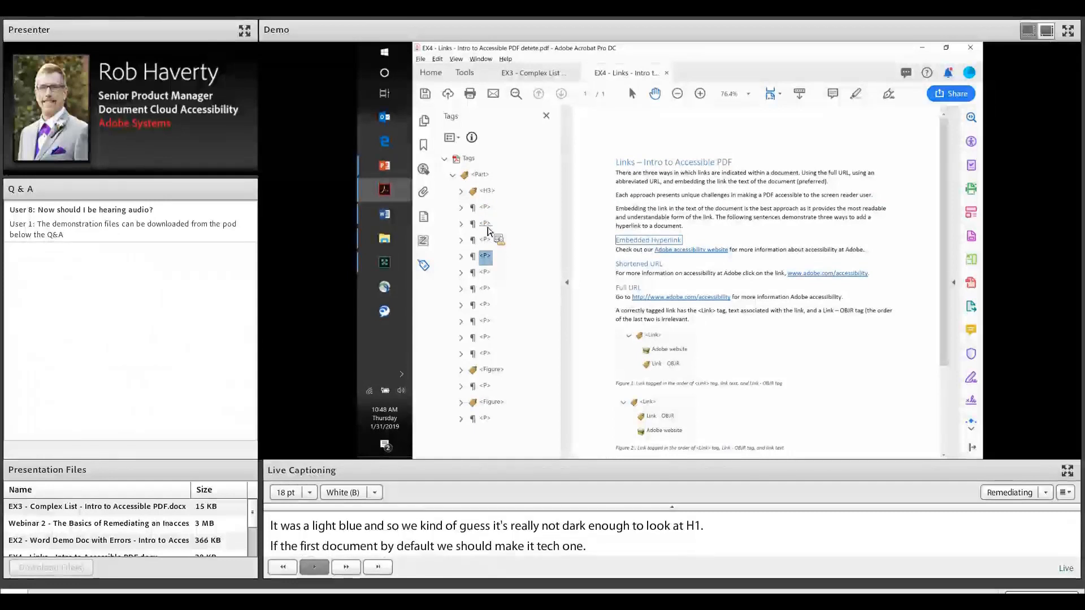
{"action": "key", "text": "Down"}
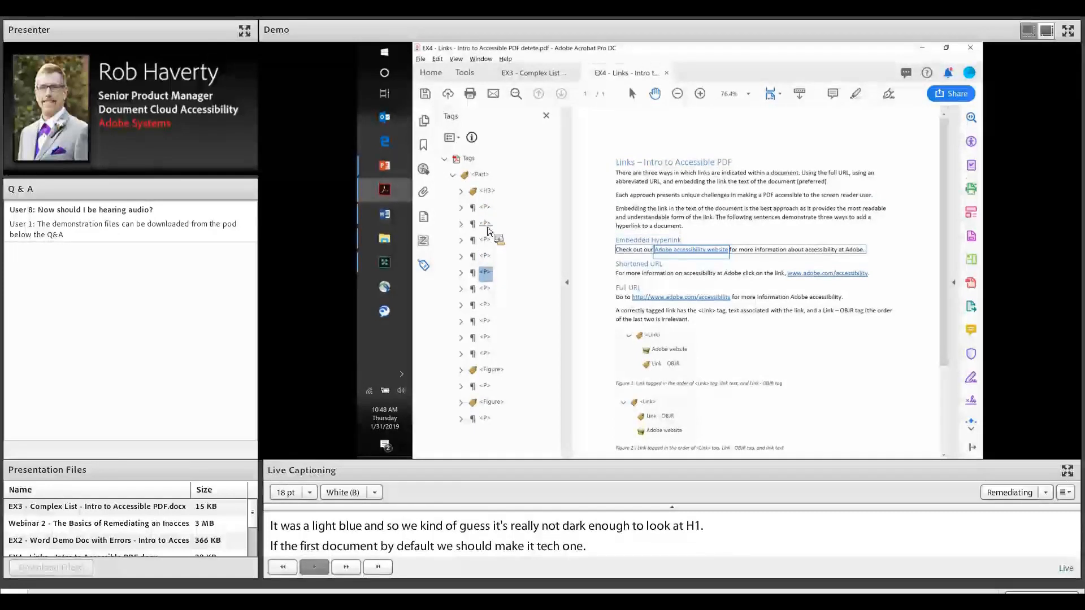
Step: Expand the Embedded Hyperlink paragraph's tag down through StyleSpan and Link to examine its Link - OBJR and link text
{"action": "key", "text": "Right"}
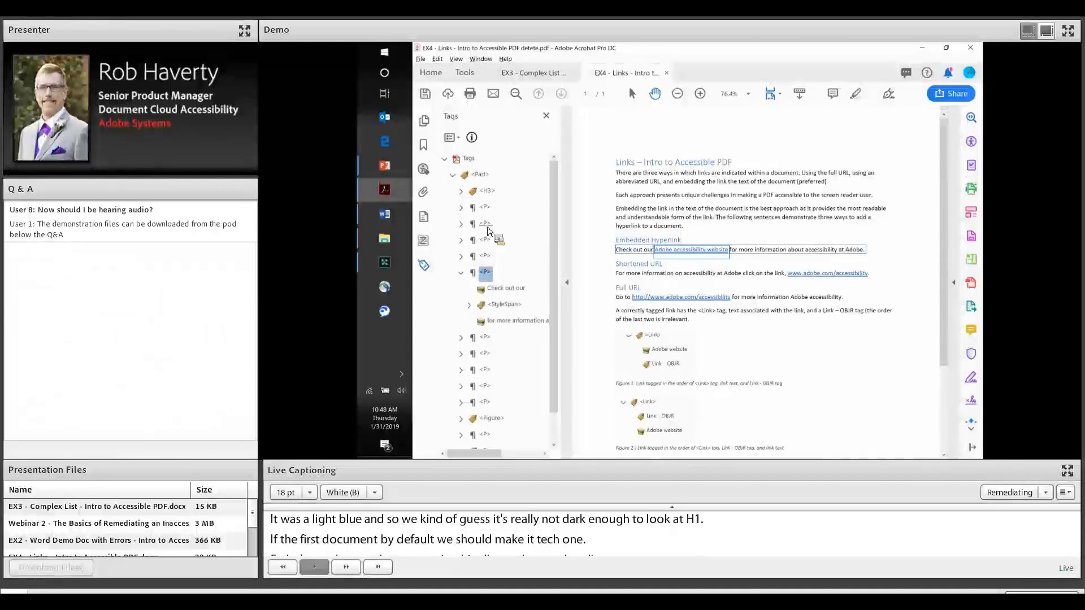
{"action": "key", "text": "Right"}
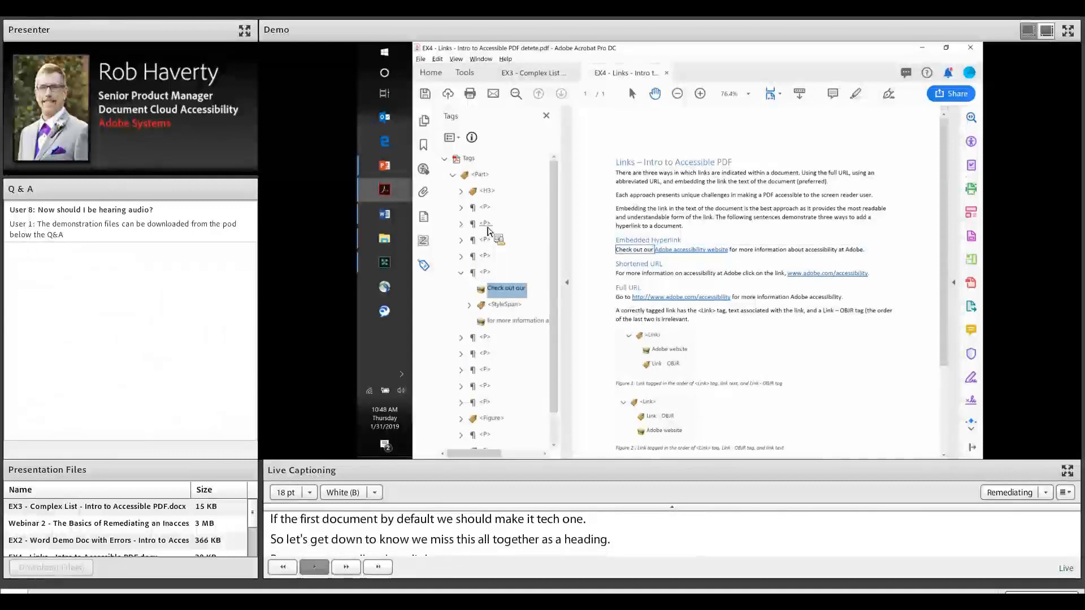
{"action": "key", "text": "Down"}
{"action": "key", "text": "Right"}
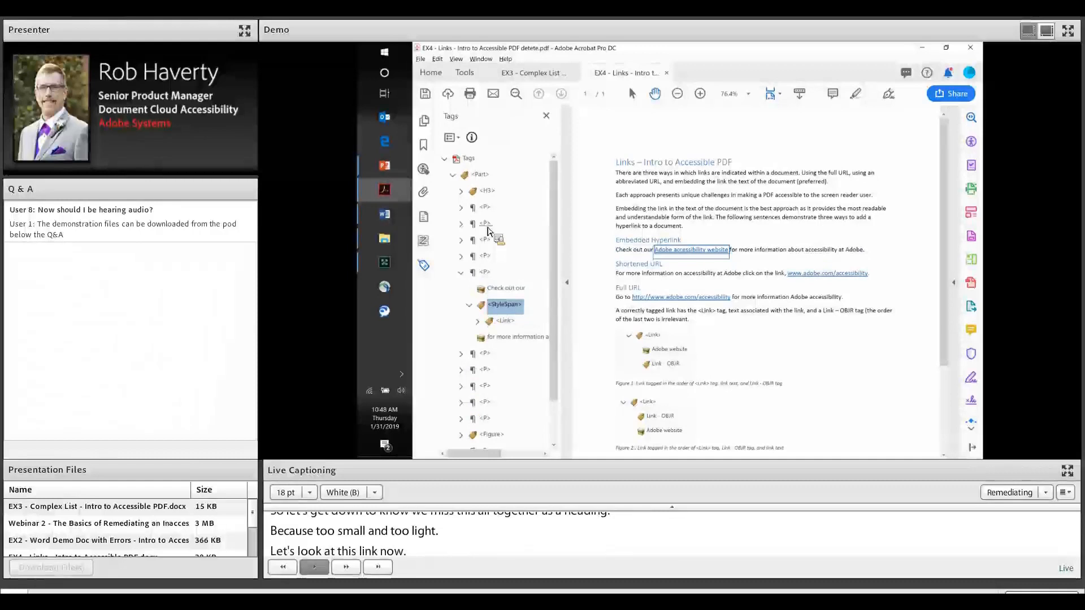
{"action": "key", "text": "Right"}
{"action": "key", "text": "Right"}
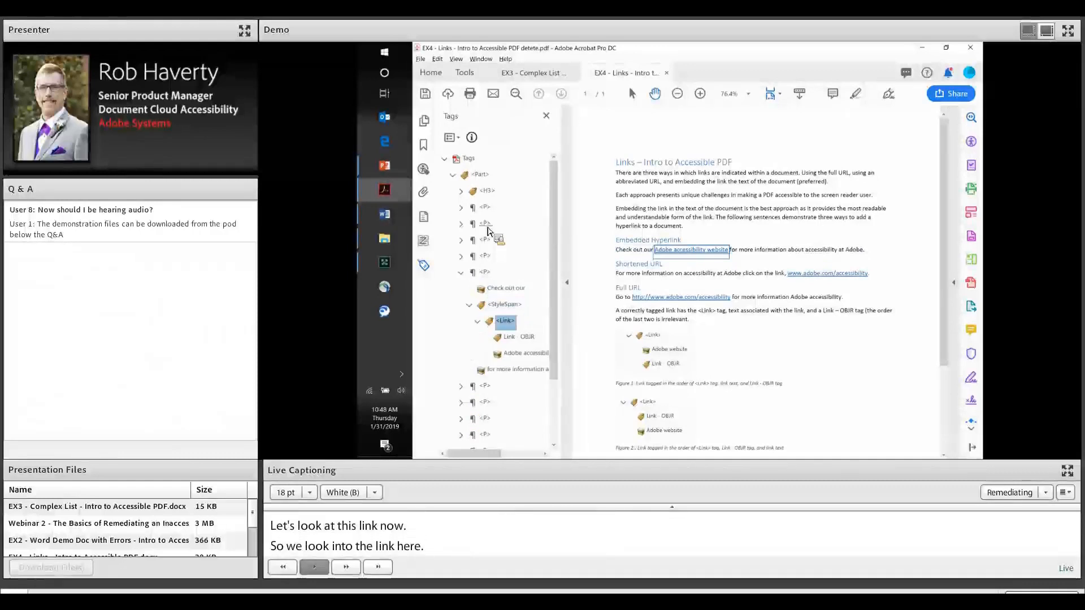
{"action": "key", "text": "Down"}
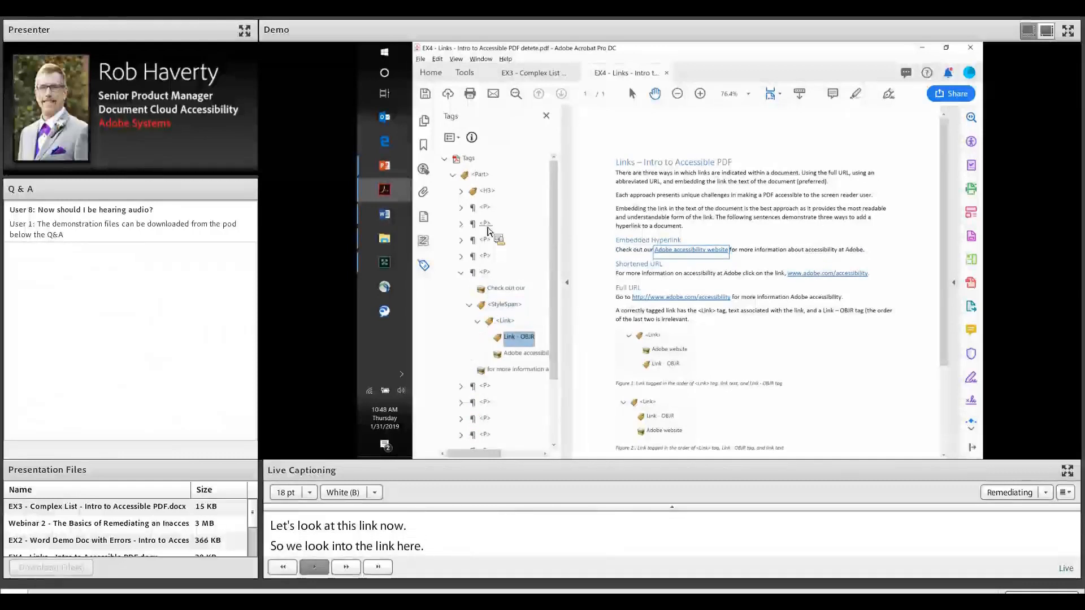
{"action": "key", "text": "Down"}
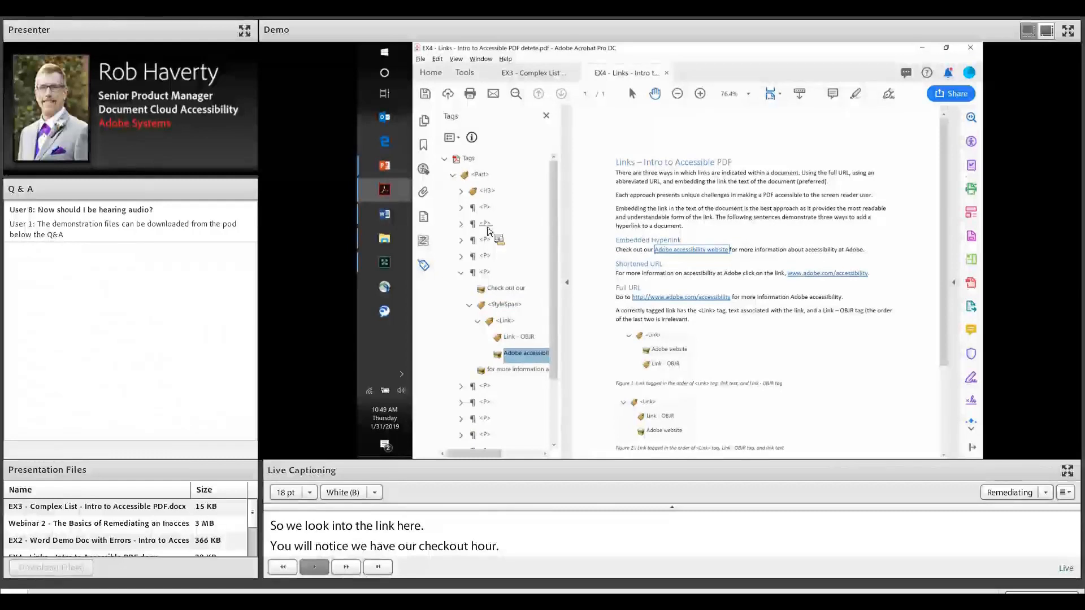
{"action": "key", "text": "Up"}
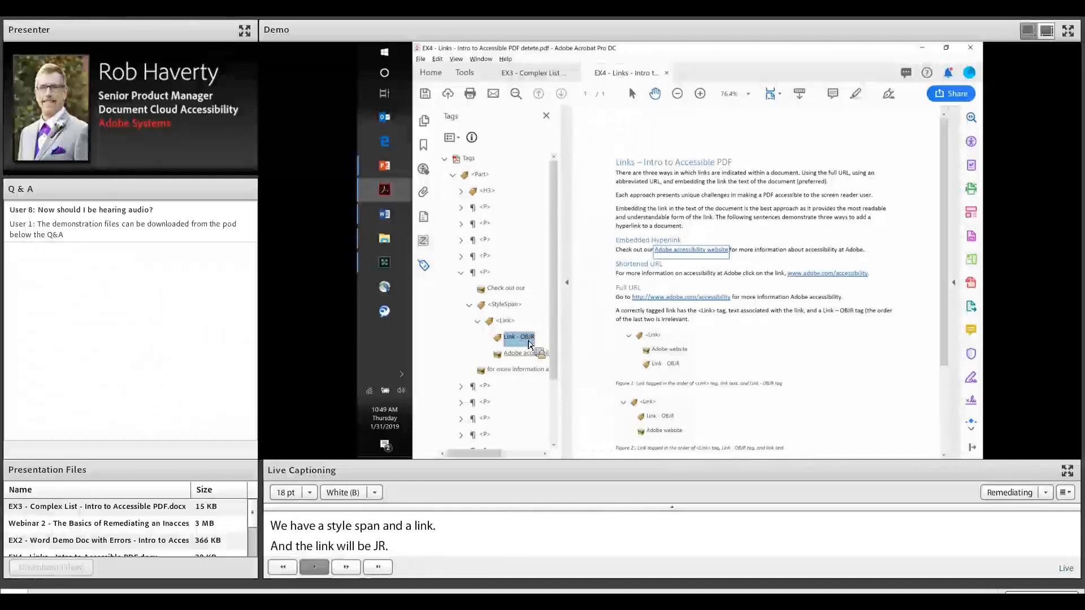
{"action": "left_click_drag", "start_coordinate": [521, 338], "coordinate": [472, 163]}
{"action": "left_click_drag", "start_coordinate": [473, 164], "coordinate": [505, 254]}
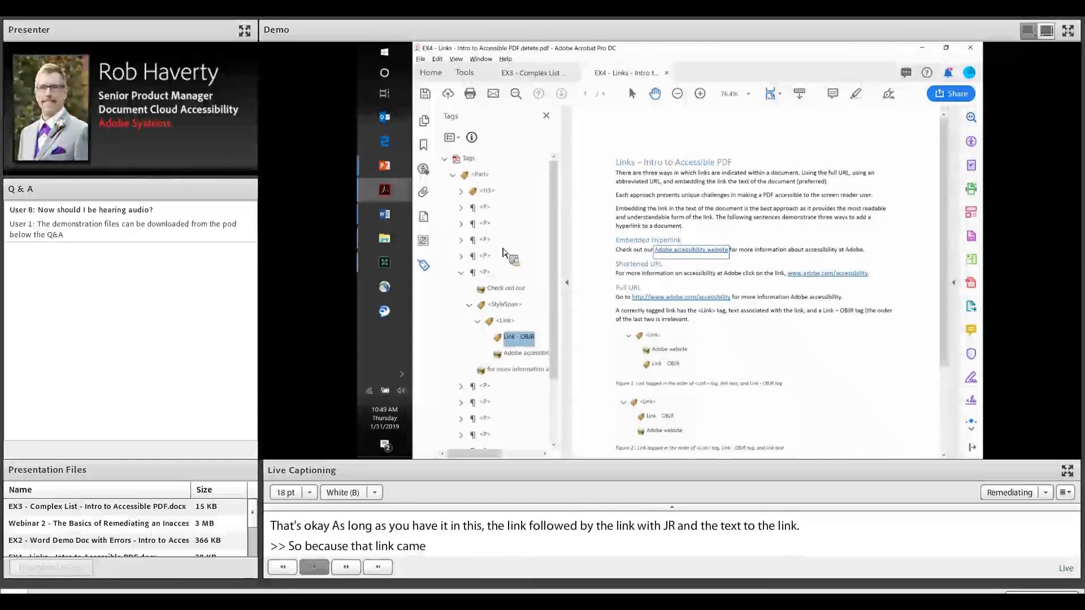
{"action": "left_click_drag", "start_coordinate": [504, 254], "coordinate": [542, 318]}
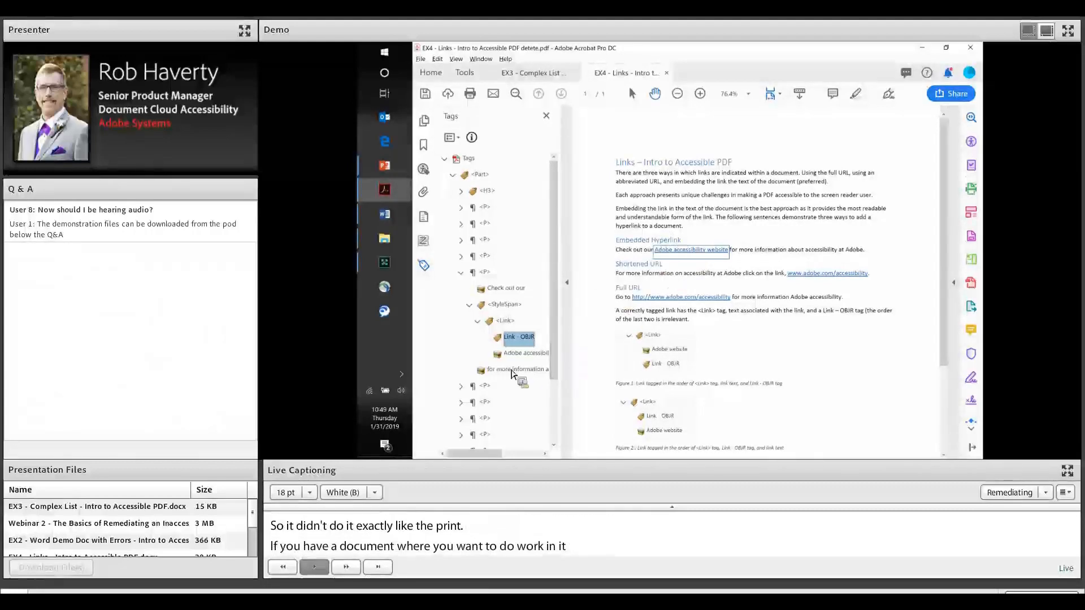
Step: Expand the Shortened URL paragraph's tag down to its Link tag to examine the Link - OBJR and URL text
{"action": "left_click", "coordinate": [483, 402]}
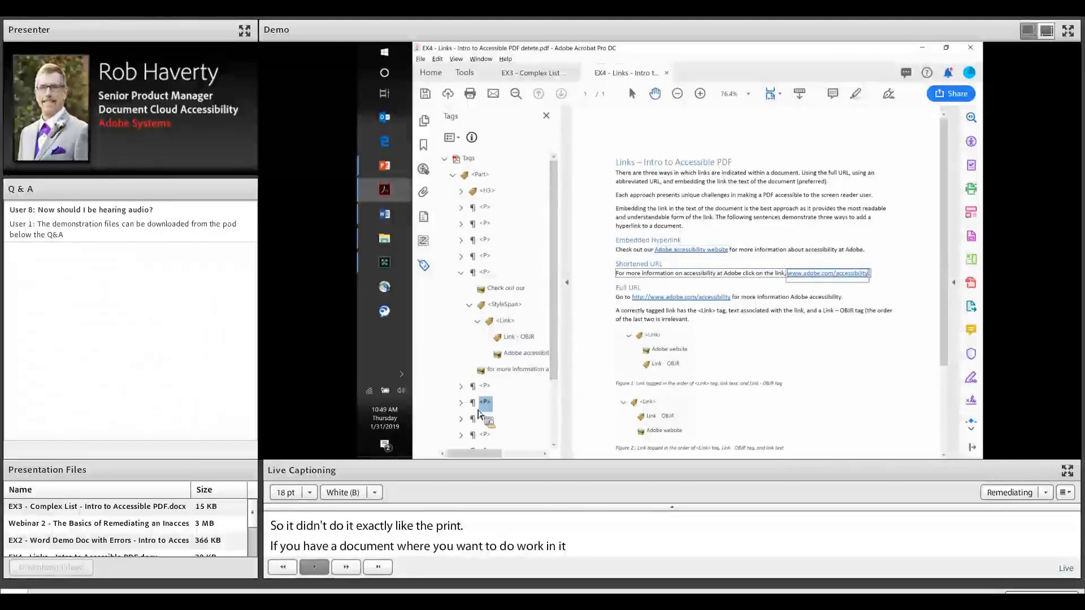
{"action": "left_click", "coordinate": [461, 403]}
{"action": "left_click", "coordinate": [470, 435]}
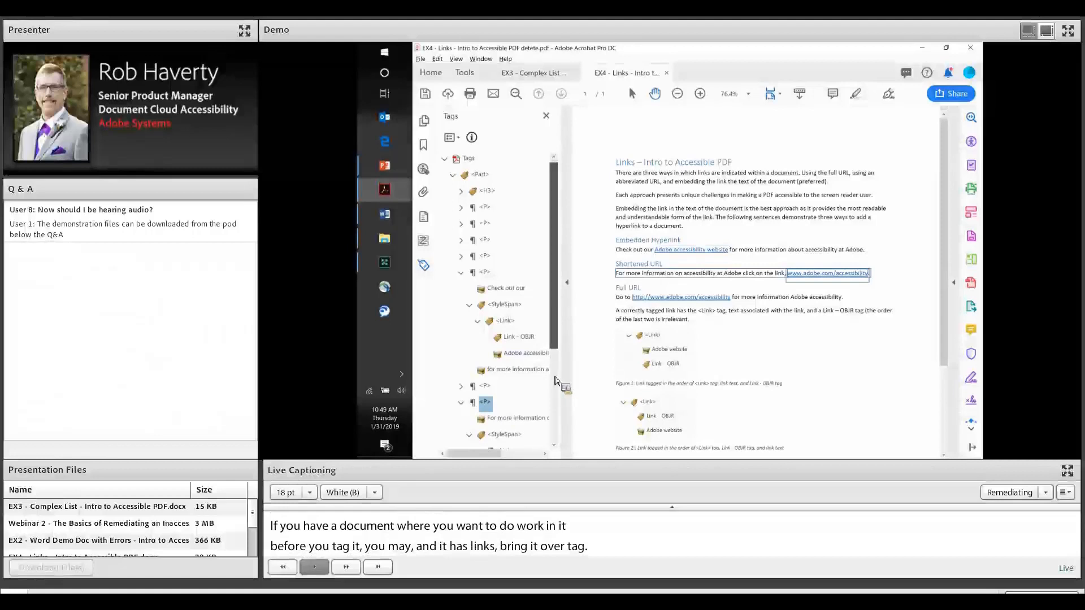
{"action": "scroll", "coordinate": [542, 380], "scroll_direction": "down", "scroll_amount": 2}
{"action": "left_click", "coordinate": [477, 370]}
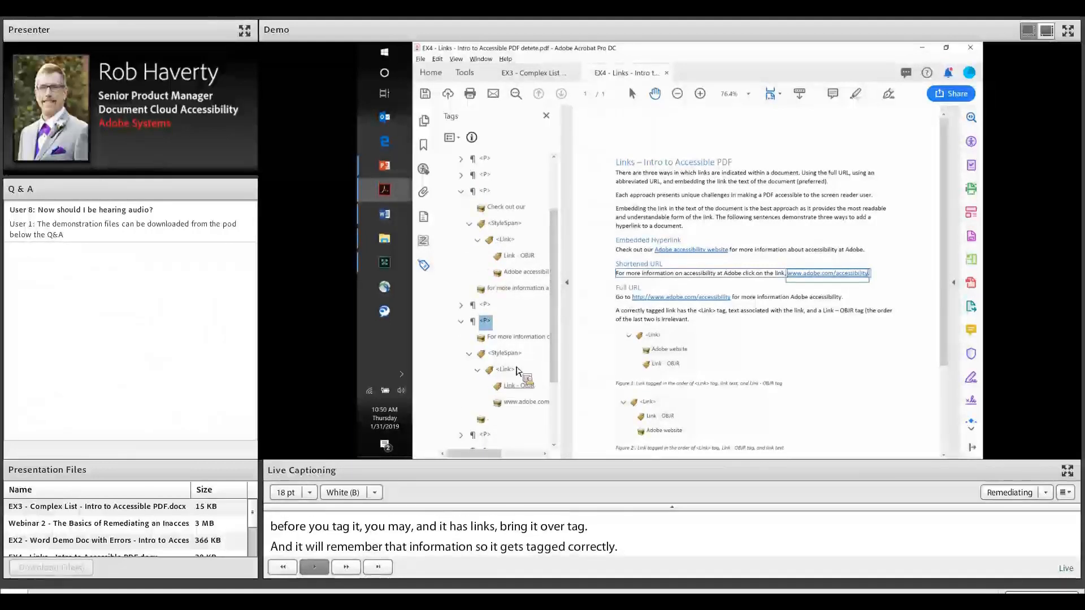
Step: Switch to the EX4 - Links document in Word and print it to a PDF named "EX4 - Links - Intro to Accessible PDF delete"
{"action": "left_click_drag", "start_coordinate": [533, 414], "coordinate": [411, 217]}
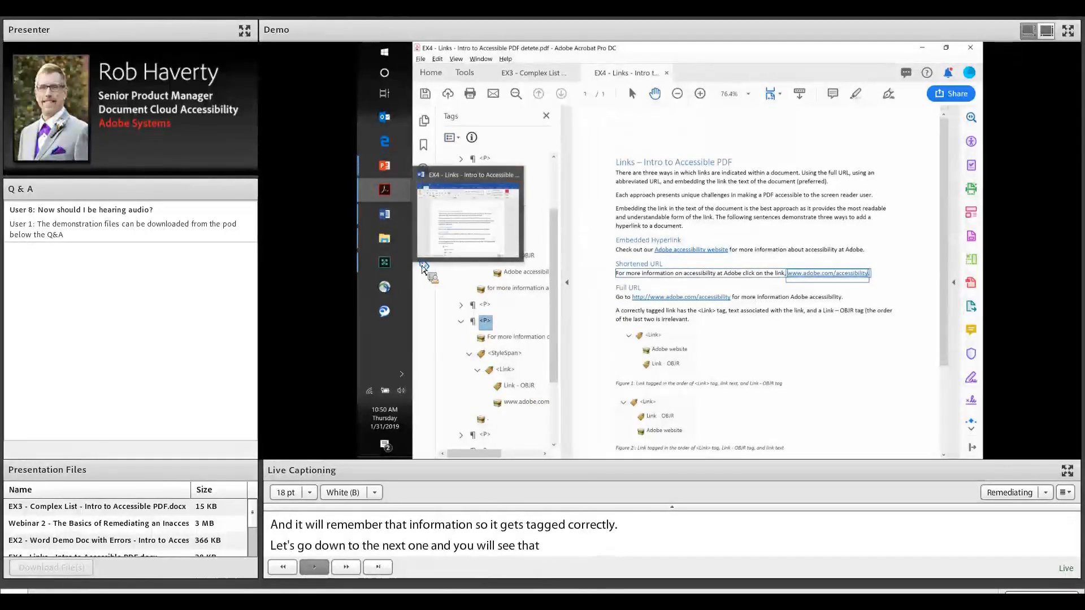
{"action": "left_click", "coordinate": [385, 218]}
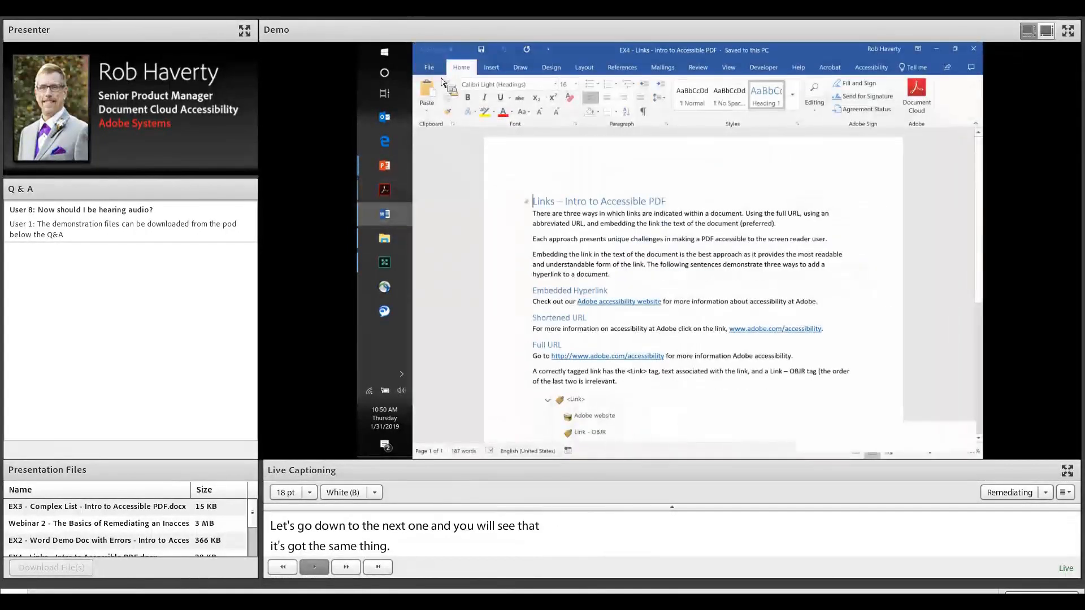
{"action": "left_click", "coordinate": [434, 69]}
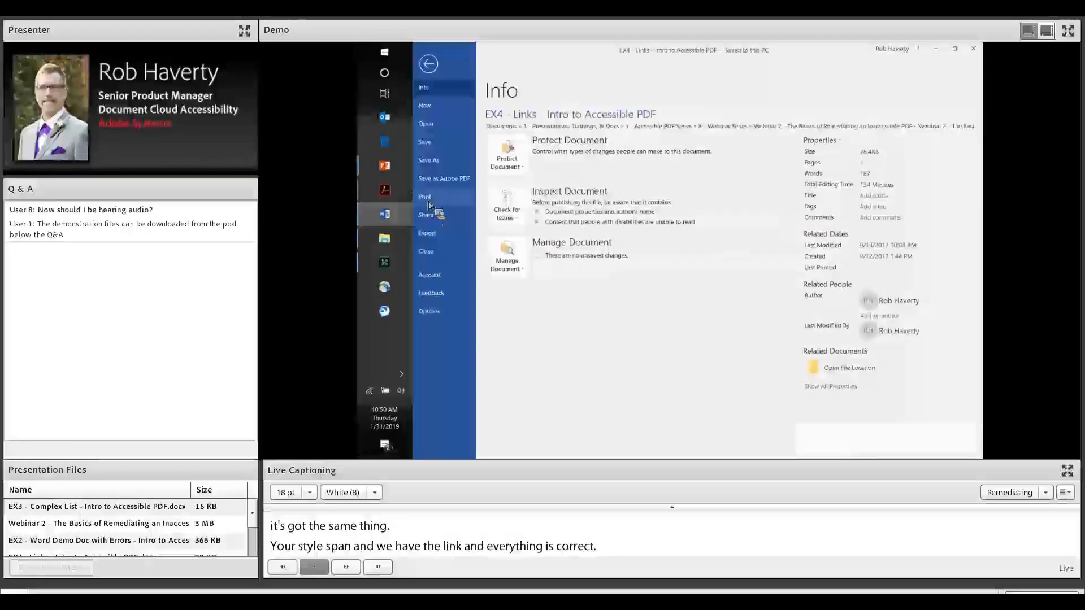
{"action": "left_click", "coordinate": [428, 199]}
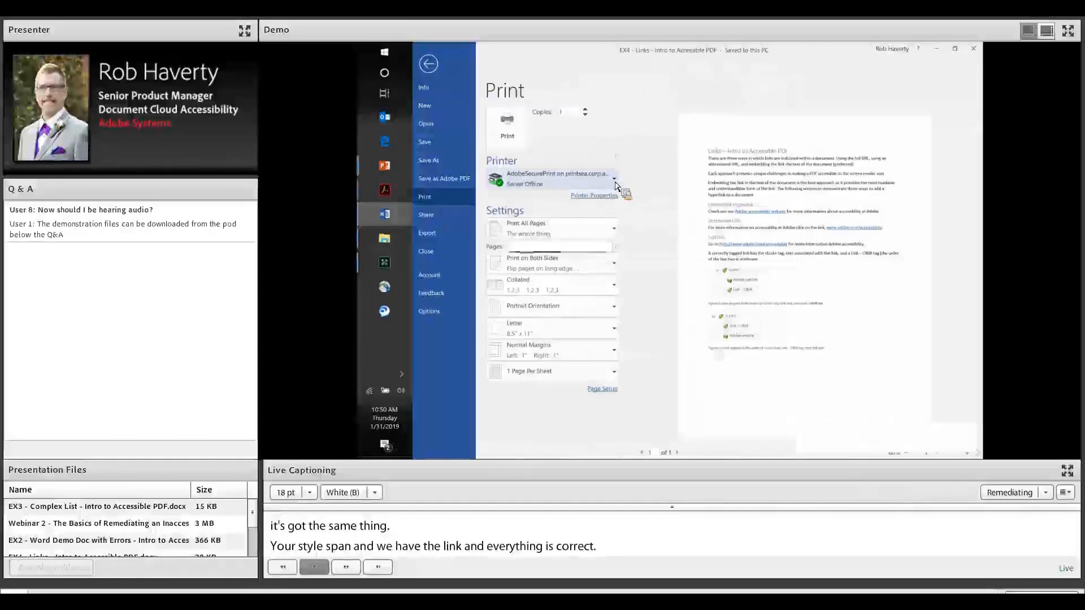
{"action": "left_click", "coordinate": [615, 182]}
{"action": "left_click", "coordinate": [525, 227]}
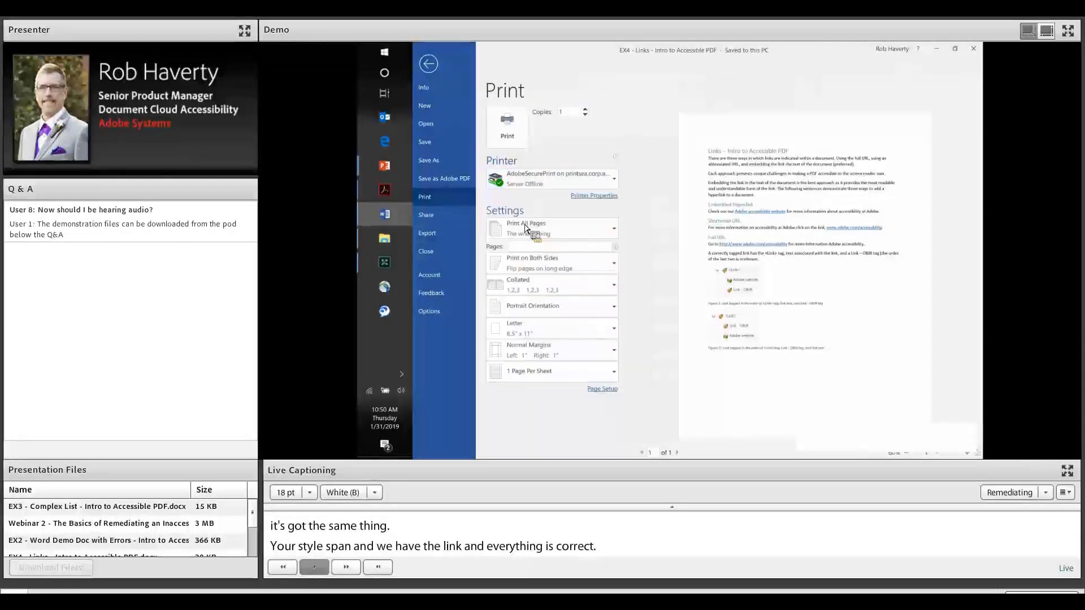
{"action": "left_click", "coordinate": [512, 131]}
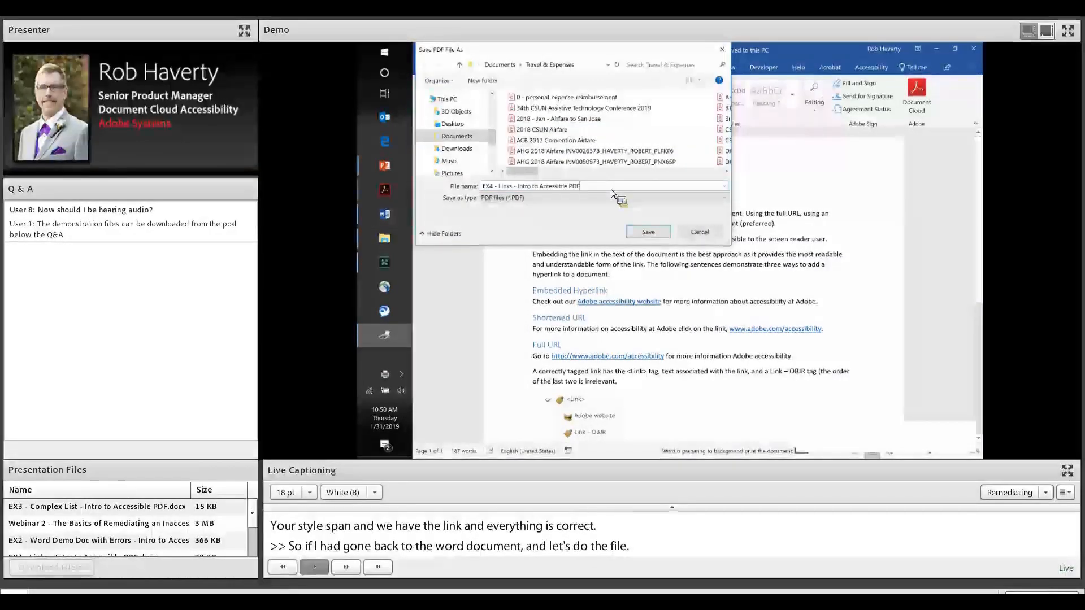
{"action": "type", "text": "delete"}
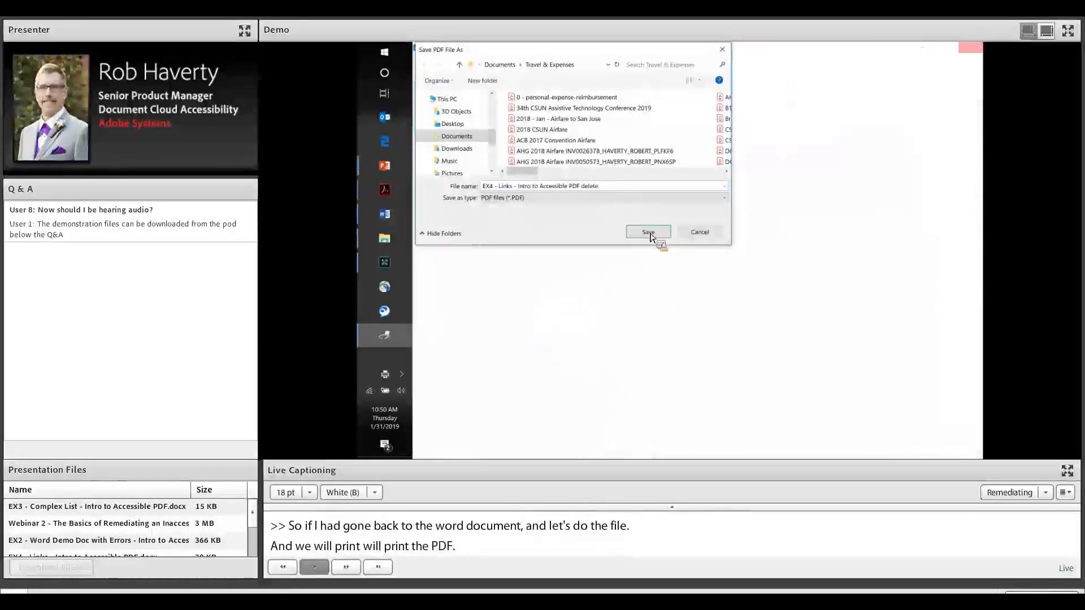
{"action": "left_click", "coordinate": [650, 234]}
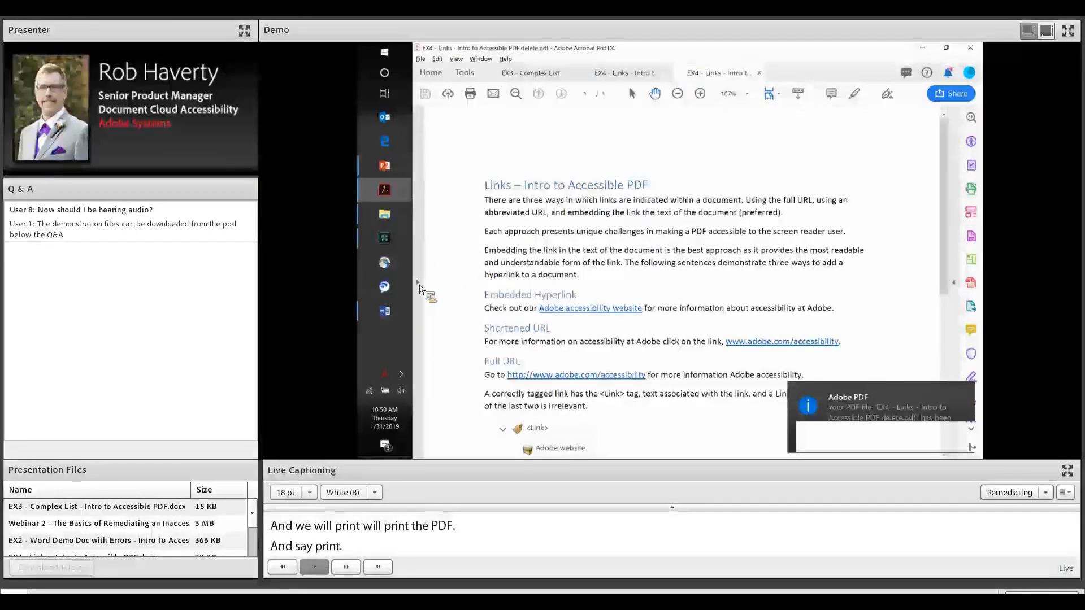
Step: Add tags automatically to the newly printed PDF and return from the recognition report to its tag tree
{"action": "left_click", "coordinate": [418, 282]}
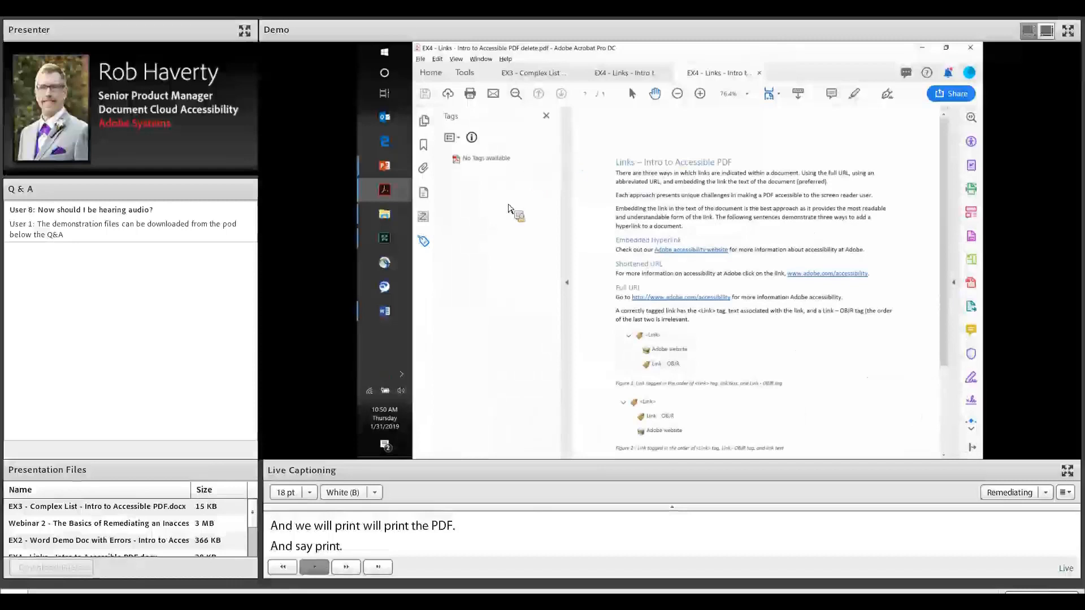
{"action": "left_click", "coordinate": [481, 160]}
{"action": "right_click", "coordinate": [481, 182]}
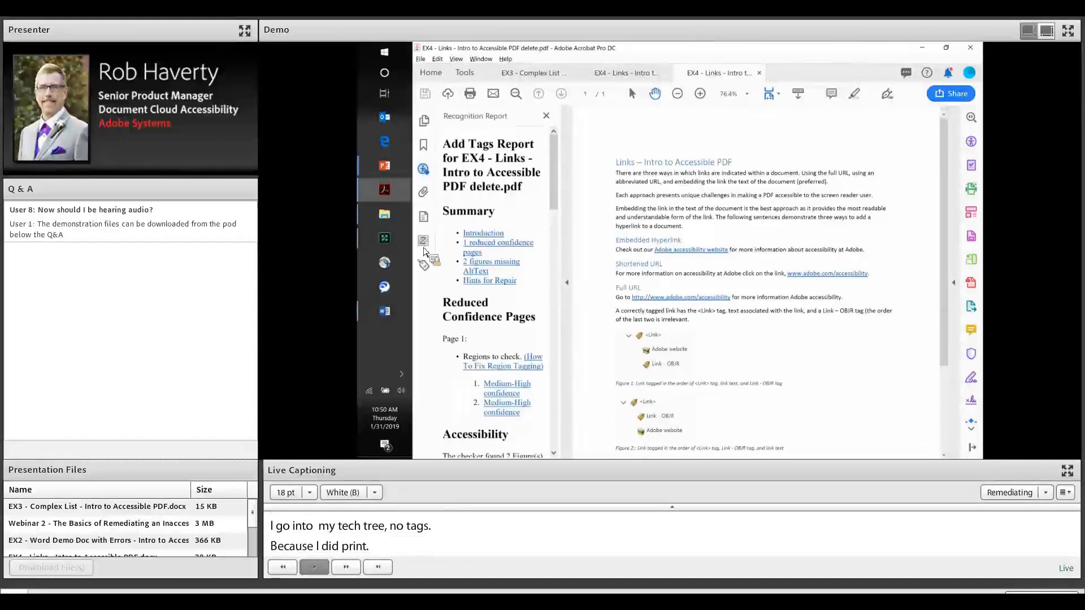
{"action": "left_click", "coordinate": [426, 270]}
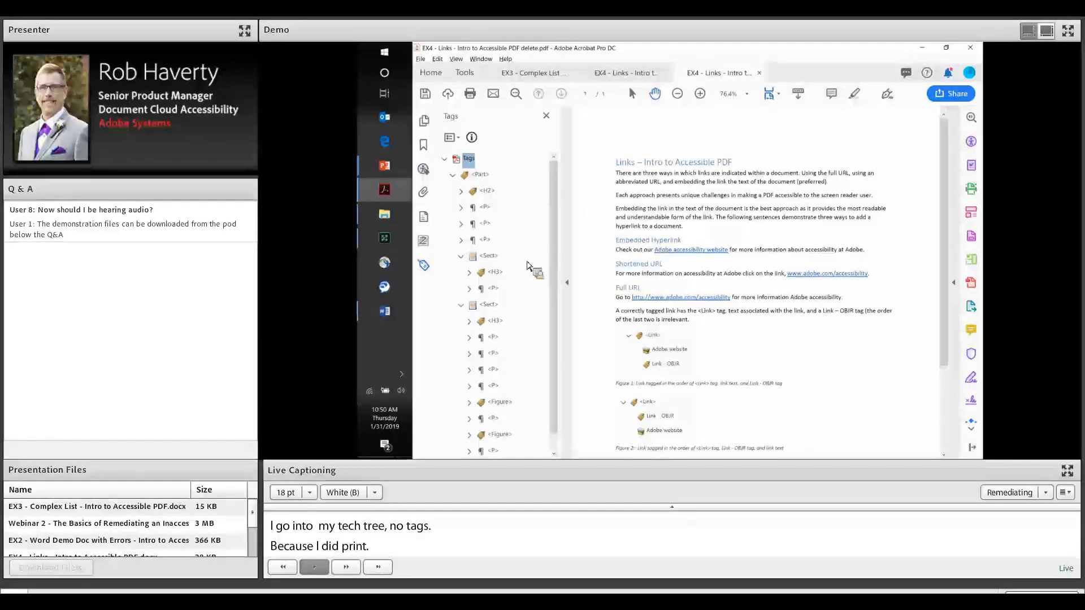
Step: Expand the paragraph tag under the Embedded Hyperlink heading and its StyleSpan to examine how the printed PDF's link is tagged
{"action": "left_click", "coordinate": [495, 272]}
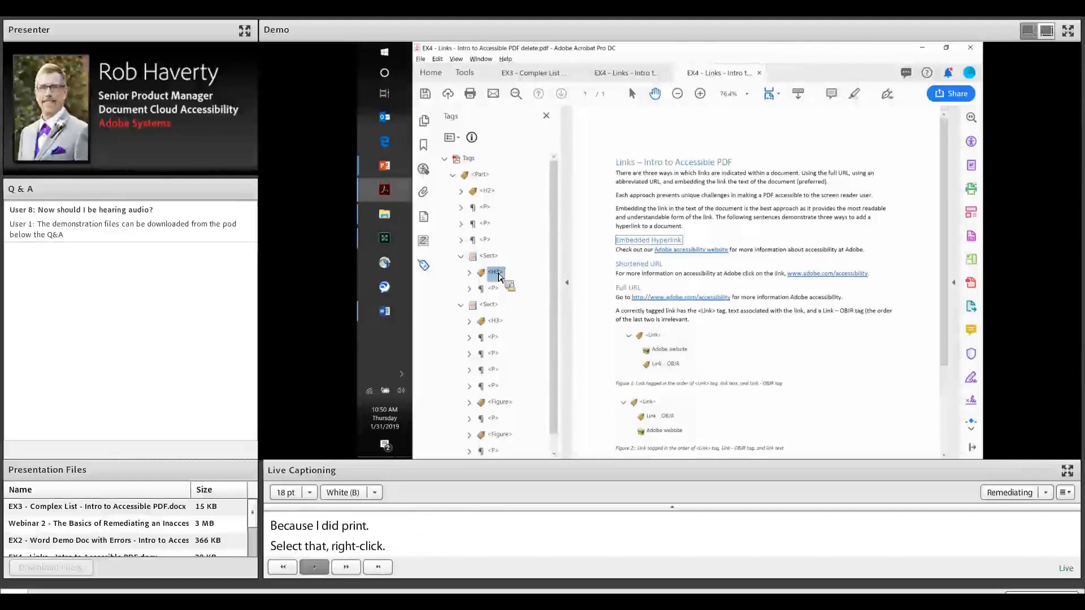
{"action": "key", "text": "Down"}
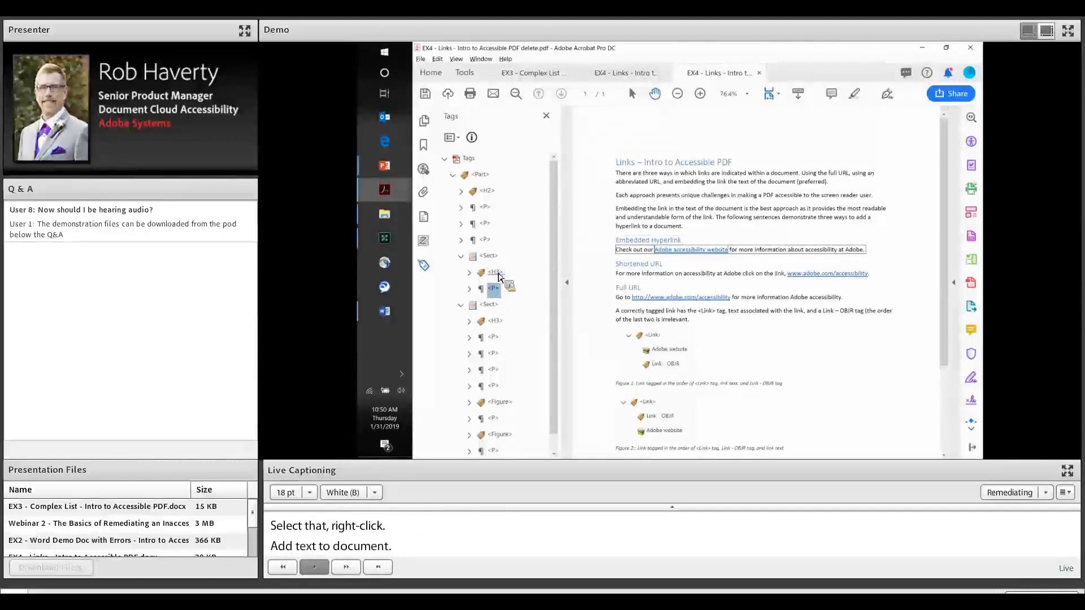
{"action": "key", "text": "Right"}
{"action": "key", "text": "Down"}
{"action": "key", "text": "Down"}
{"action": "key", "text": "Right"}
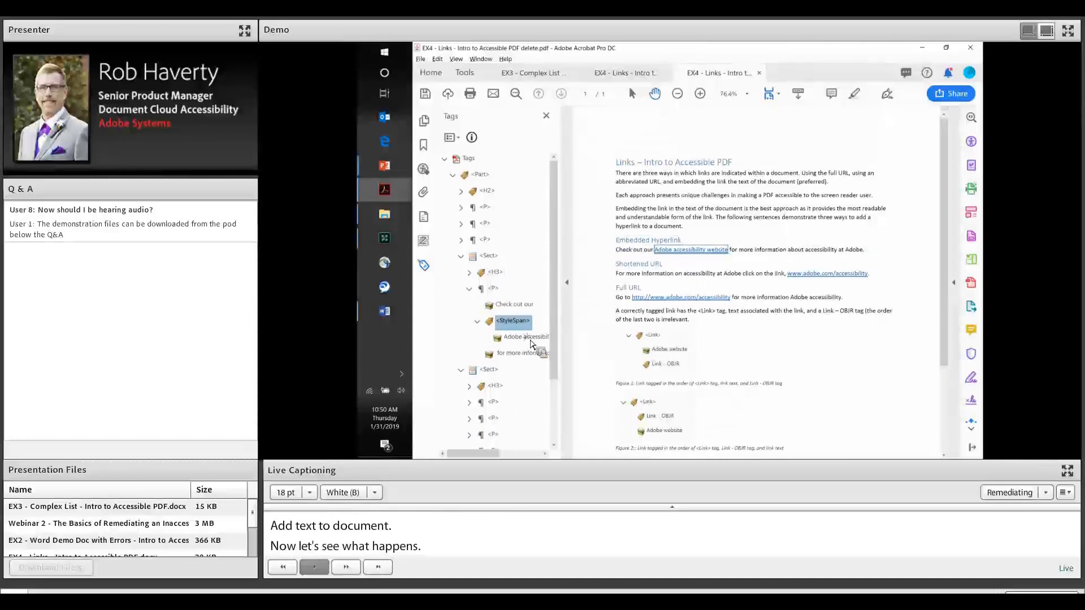
Step: Expand the Shortened URL section's paragraph tag down to its Link contents to examine them, and collapse that section
{"action": "left_click_drag", "start_coordinate": [530, 342], "coordinate": [497, 330]}
{"action": "key", "text": "Down"}
{"action": "key", "text": "Right"}
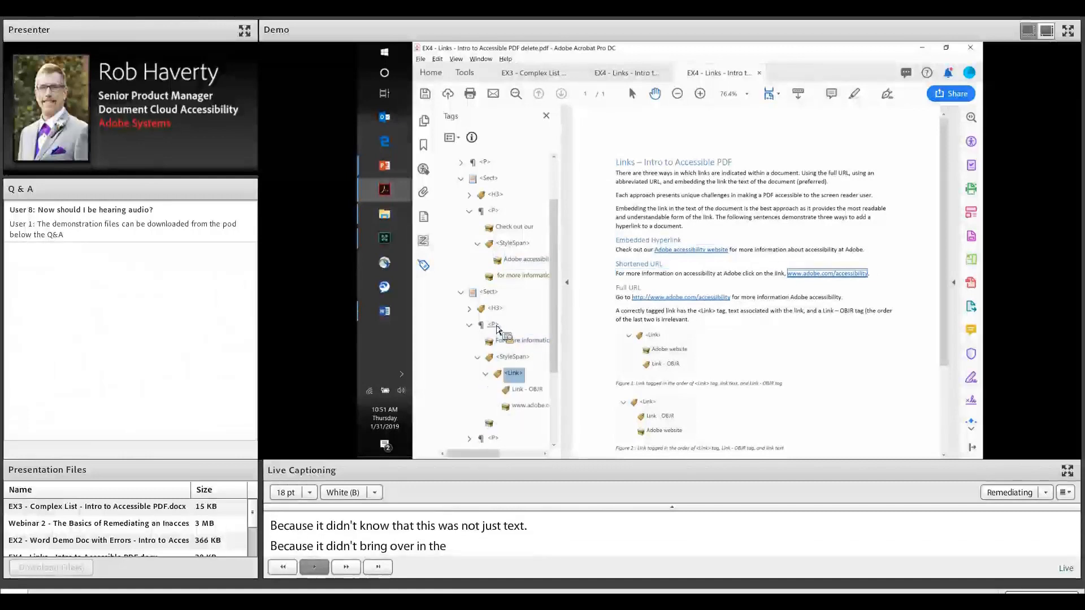
{"action": "key", "text": "Down"}
{"action": "key", "text": "Down"}
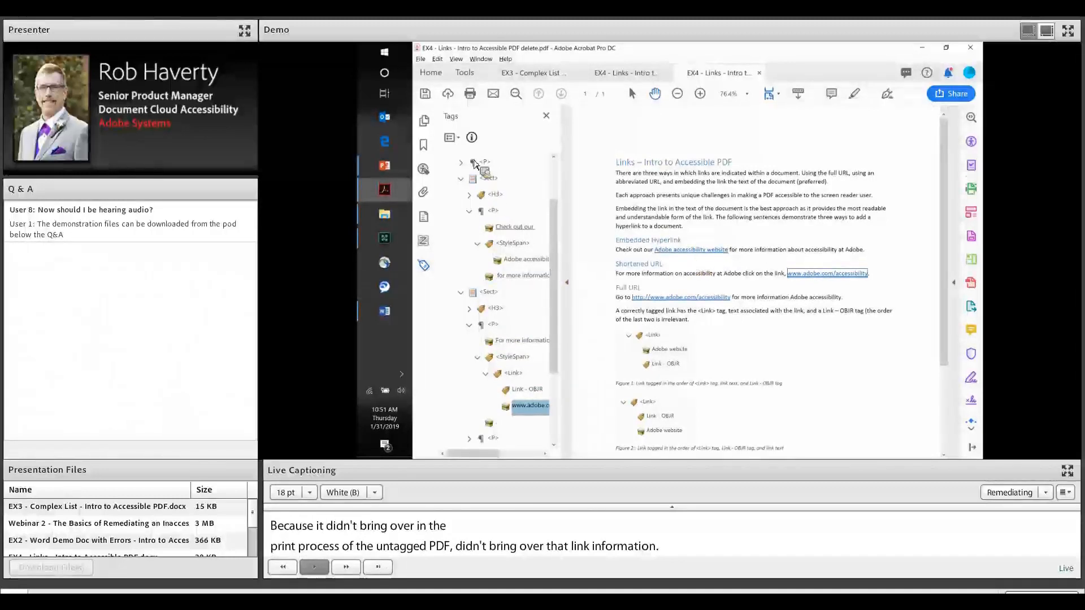
{"action": "left_click_drag", "start_coordinate": [555, 206], "coordinate": [462, 377]}
{"action": "left_click", "coordinate": [461, 372]}
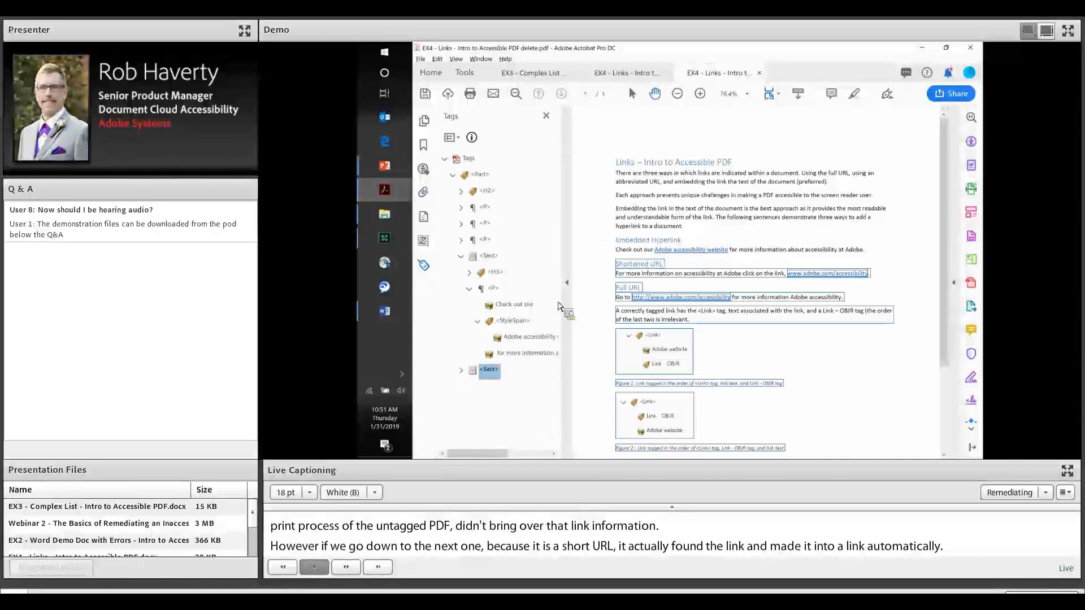
Step: With the Add/Edit Web or Document Link tool, draw a link rectangle around the "Adobe accessibility website" text under Embedded Hyperlink
{"action": "left_click", "coordinate": [567, 283]}
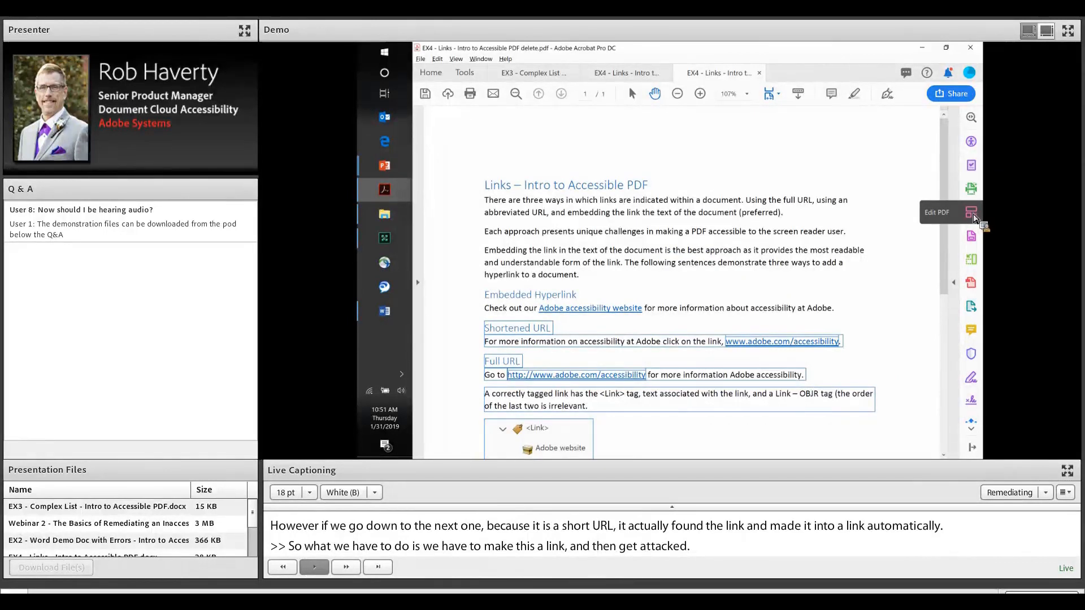
{"action": "left_click", "coordinate": [973, 216]}
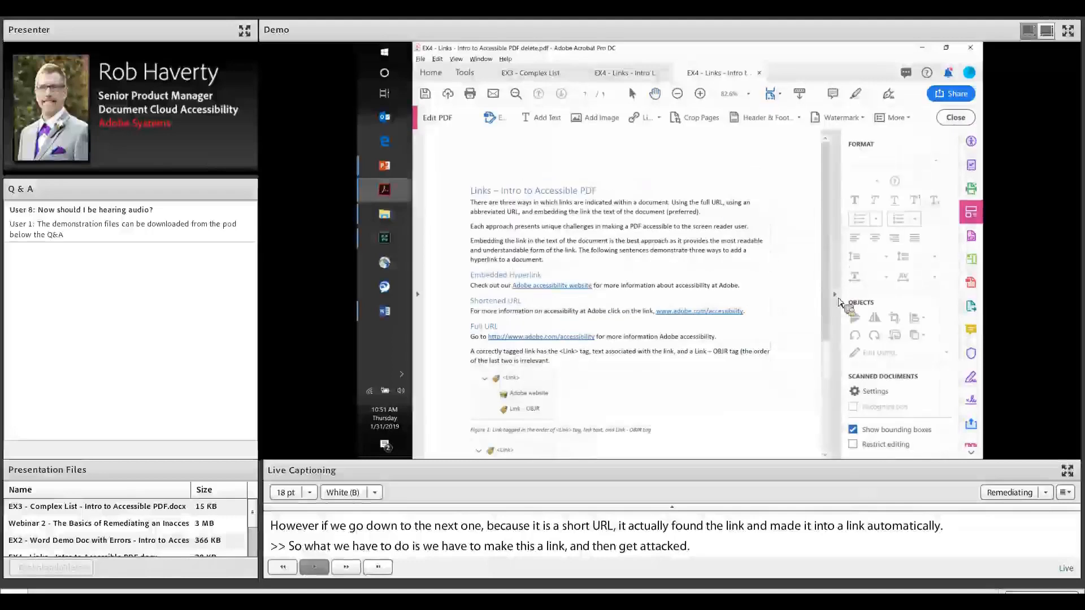
{"action": "left_click", "coordinate": [837, 298]}
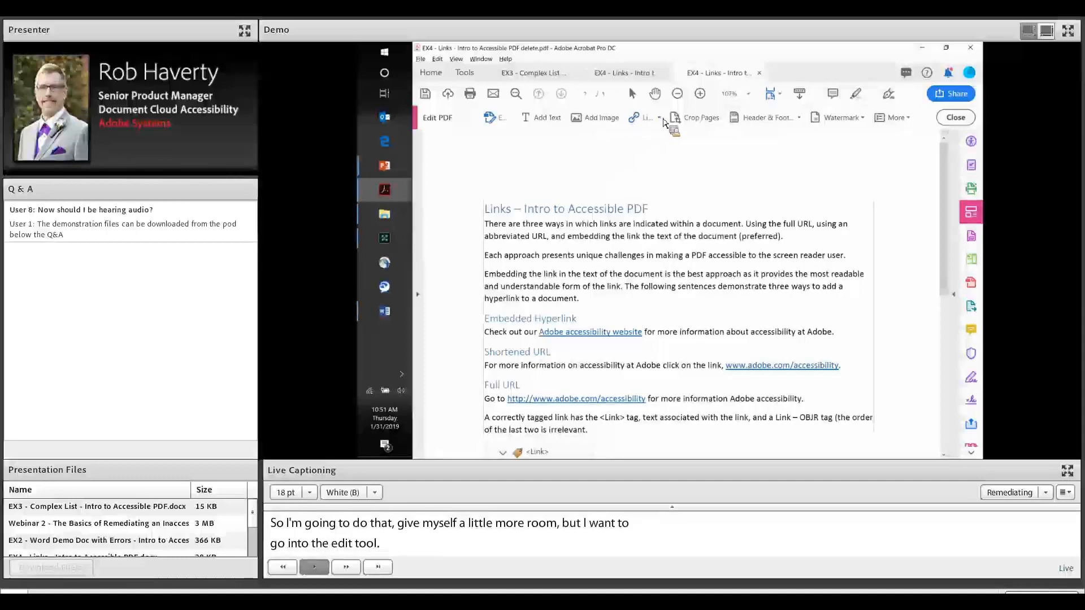
{"action": "left_click", "coordinate": [661, 120]}
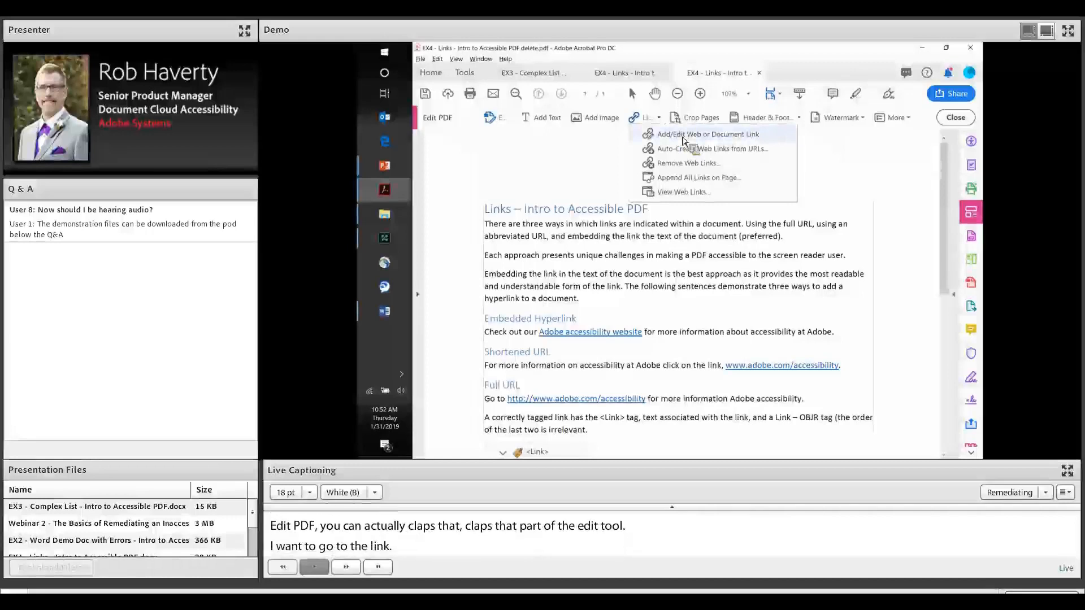
{"action": "left_click", "coordinate": [682, 137]}
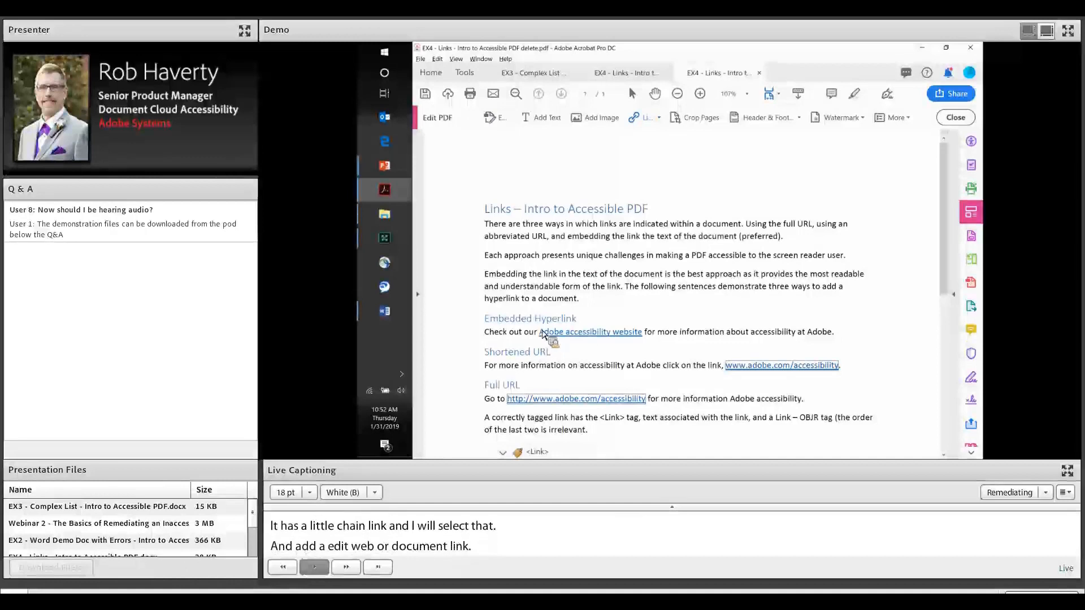
{"action": "left_click_drag", "start_coordinate": [540, 328], "coordinate": [642, 338]}
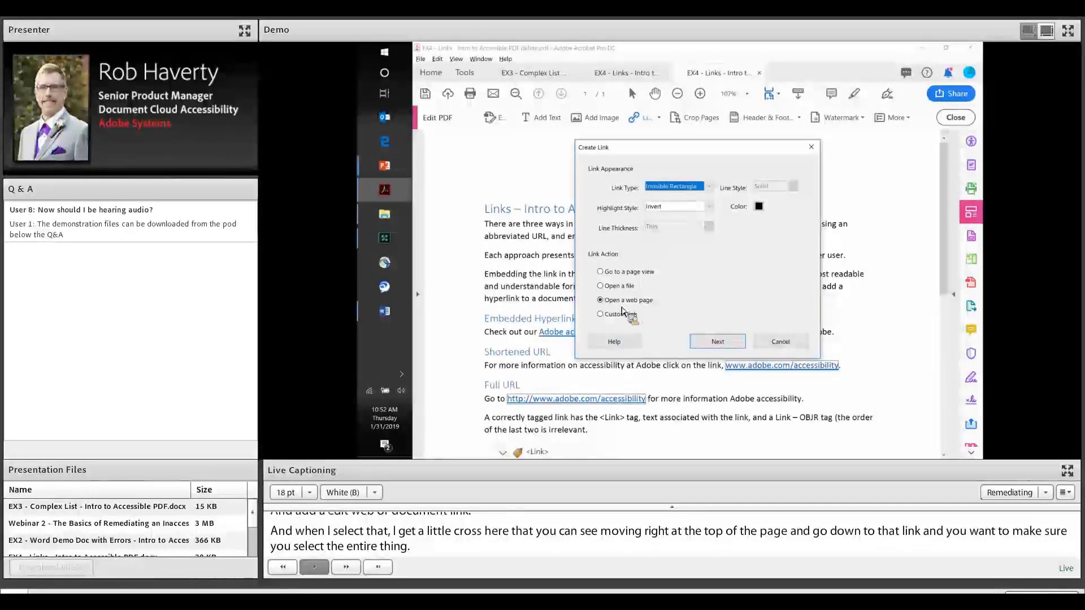
{"action": "left_click", "coordinate": [718, 342]}
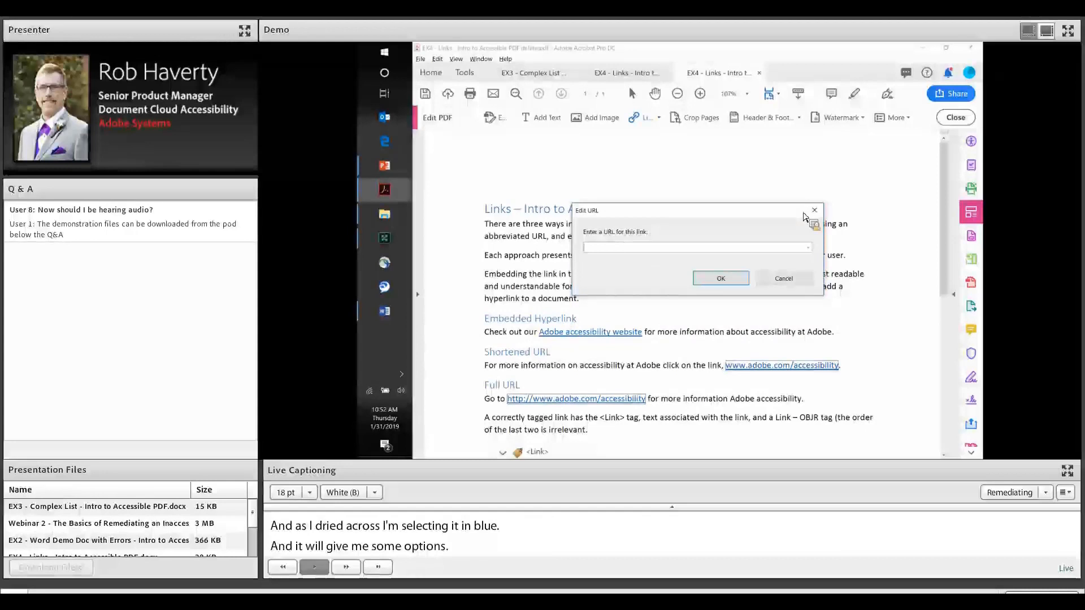
{"action": "type", "text": "www.adobe"}
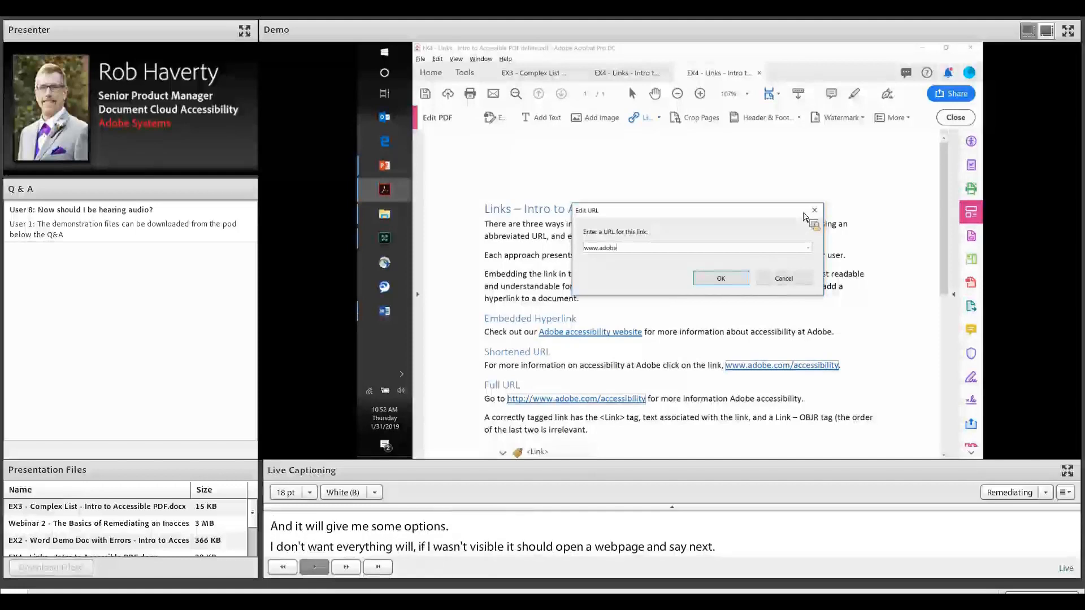
{"action": "type", "text": ".com/acces"}
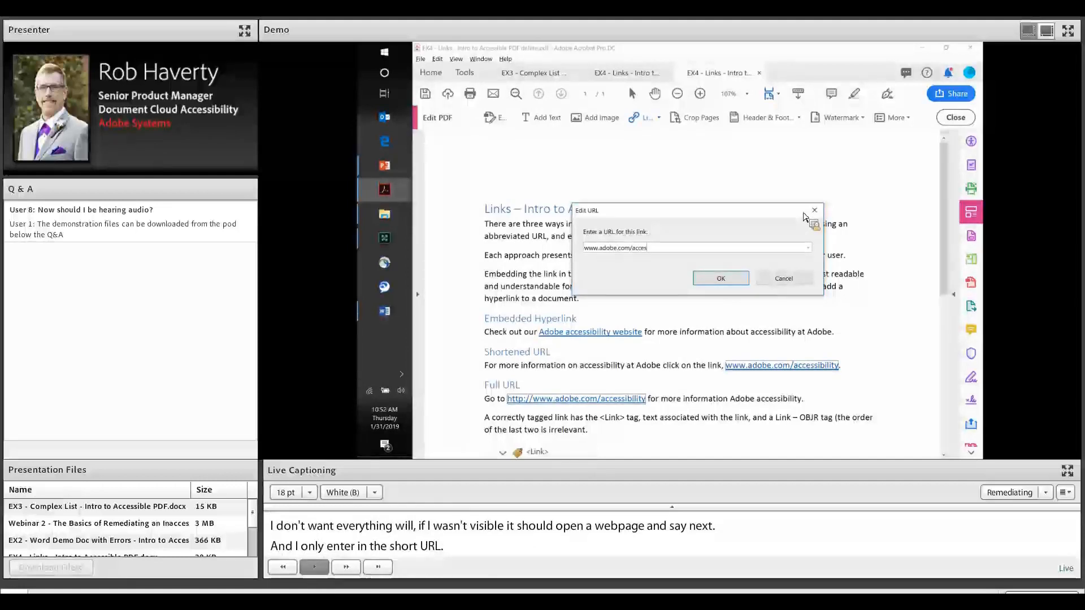
{"action": "type", "text": "sibility"}
{"action": "left_click", "coordinate": [722, 282]}
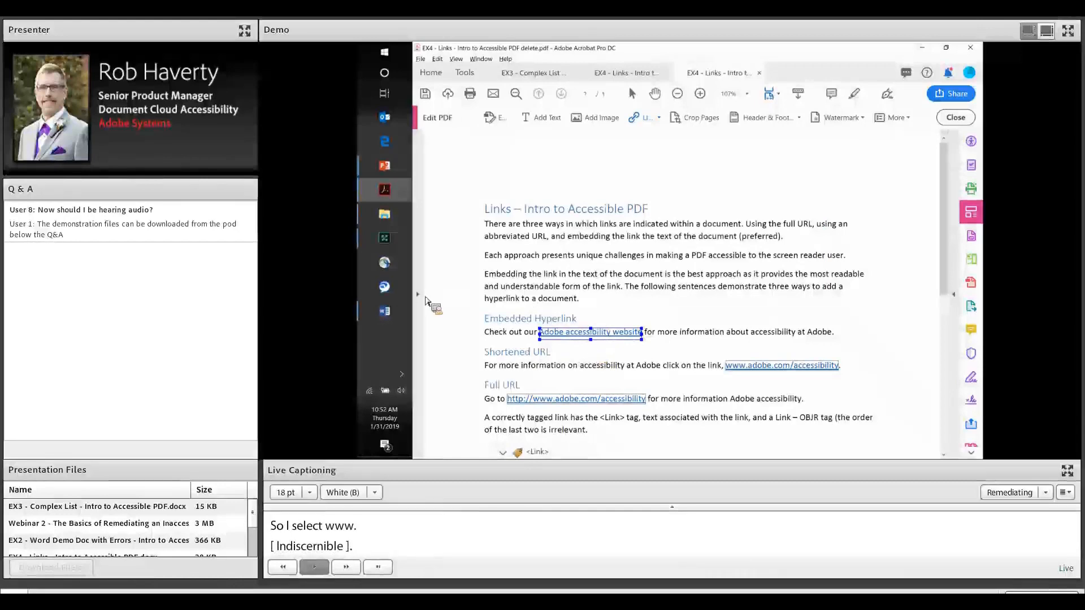
Step: Run a full accessibility check on all pages with the default checking options
{"action": "left_click", "coordinate": [419, 295]}
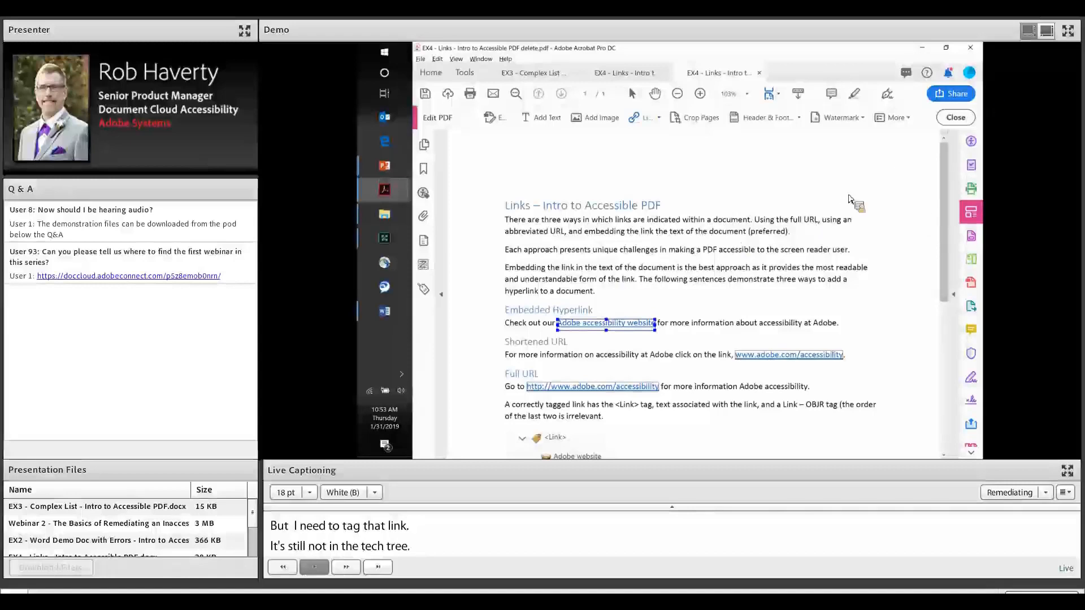
{"action": "left_click", "coordinate": [972, 143]}
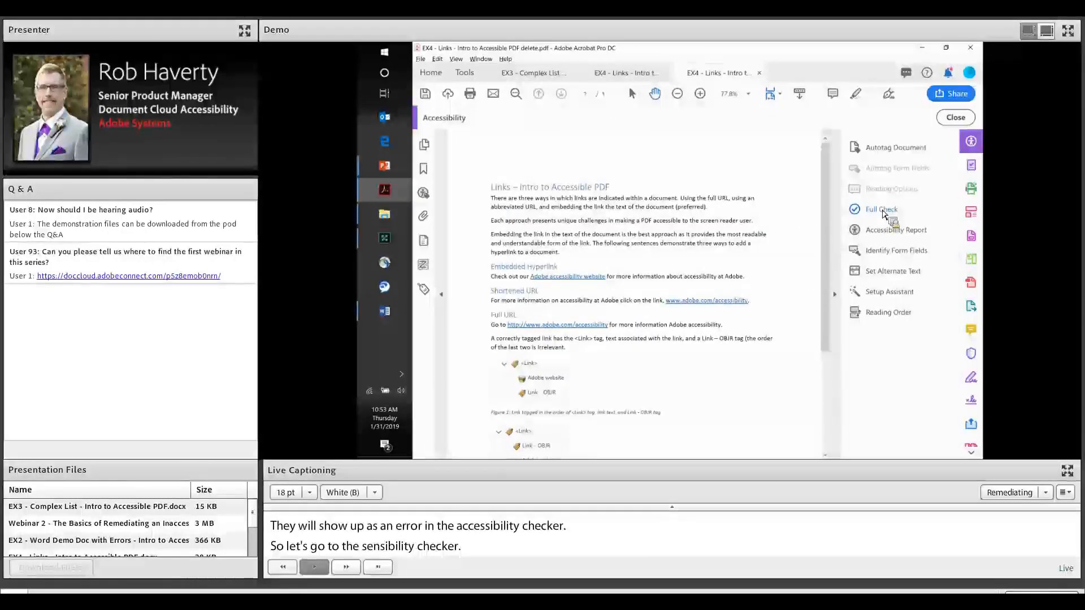
{"action": "left_click", "coordinate": [881, 209]}
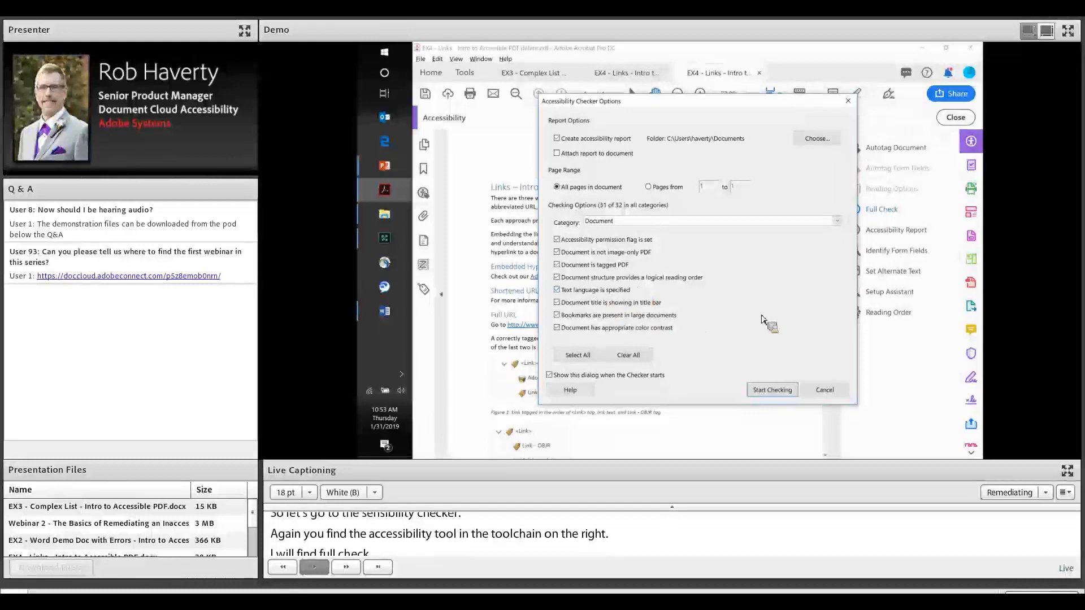
{"action": "left_click", "coordinate": [773, 390]}
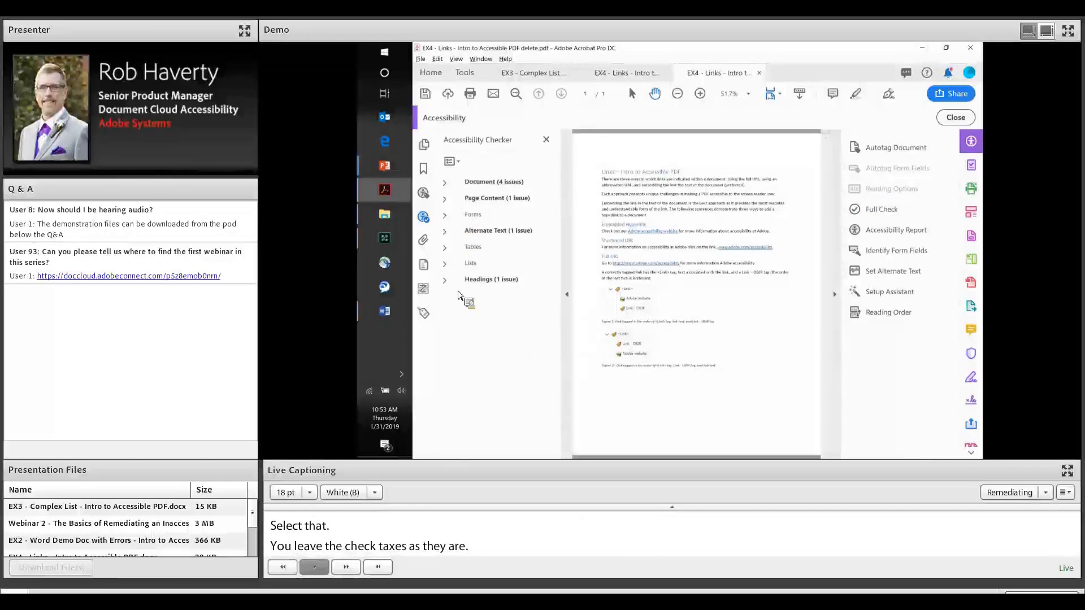
Step: Expand the failed Tagged annotations check under Page Content and select Element 1 to locate the untagged link
{"action": "left_click", "coordinate": [445, 200]}
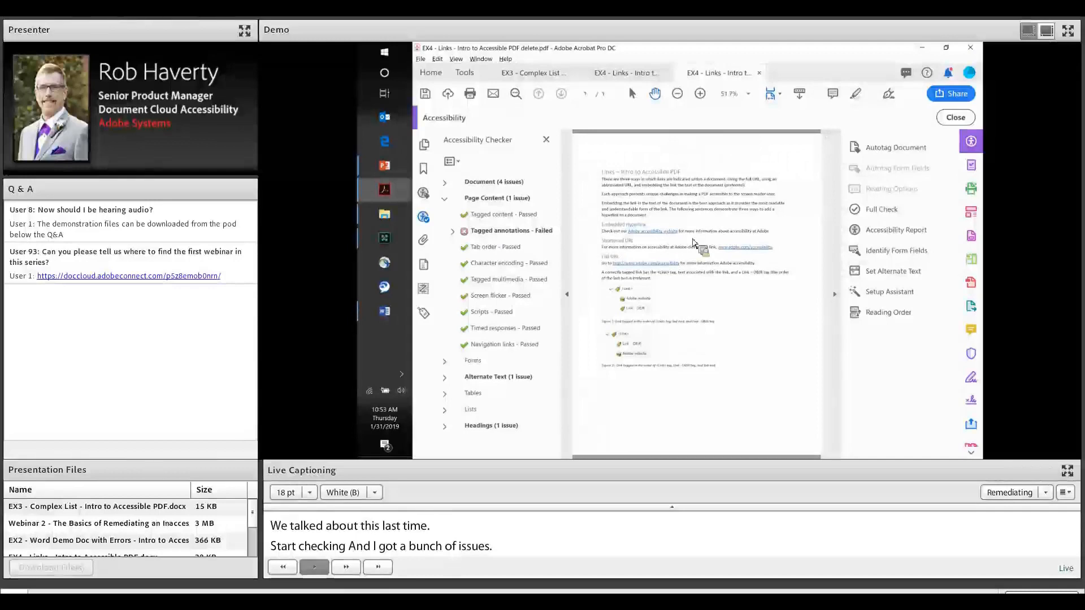
{"action": "left_click", "coordinate": [958, 119]}
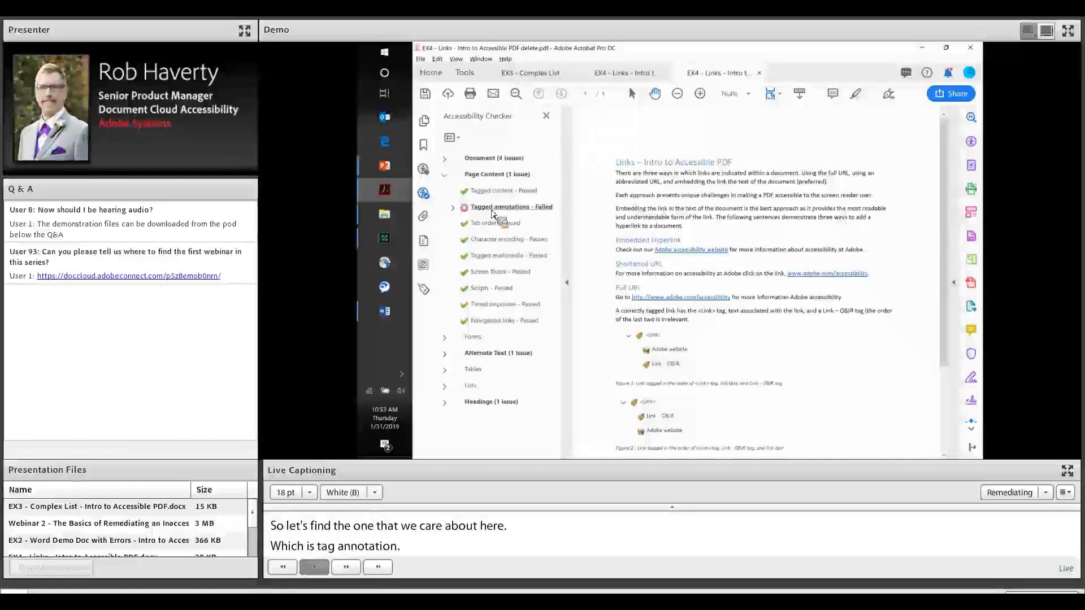
{"action": "left_click", "coordinate": [452, 208]}
{"action": "left_click", "coordinate": [508, 226]}
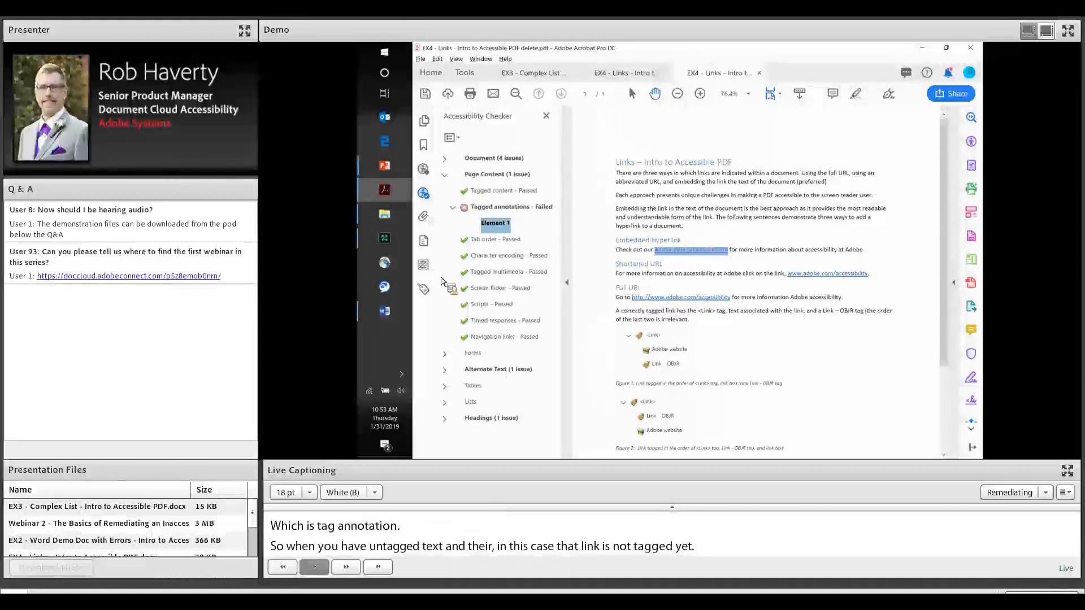
Step: Return to the tag tree, select its root Tags element and open the Find Element dialog from there
{"action": "left_click", "coordinate": [423, 289]}
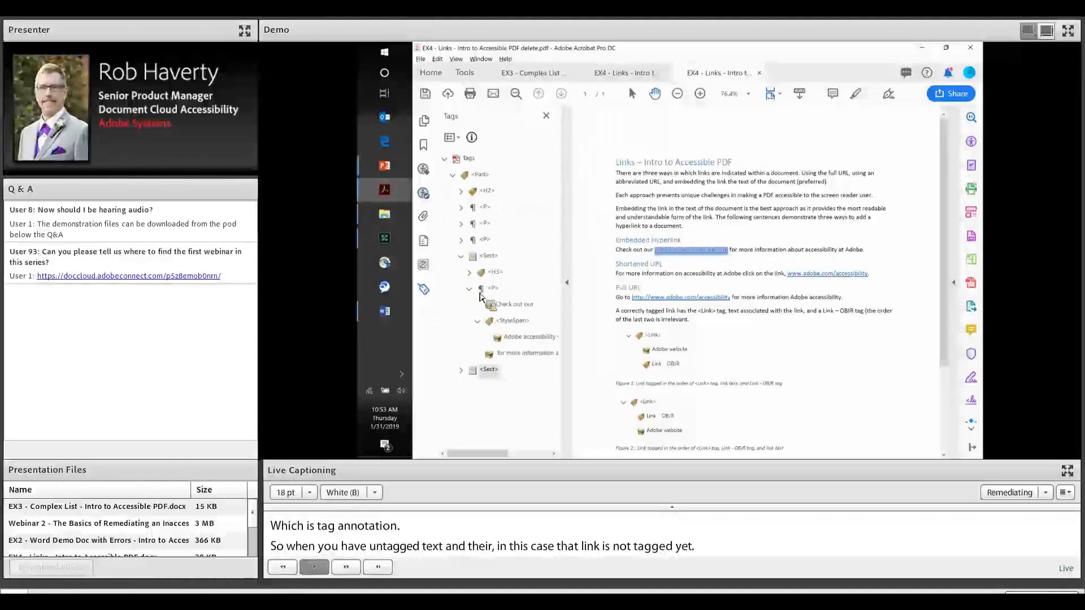
{"action": "left_click", "coordinate": [461, 257]}
{"action": "left_click", "coordinate": [462, 258]}
{"action": "left_click_drag", "start_coordinate": [477, 193], "coordinate": [471, 160]}
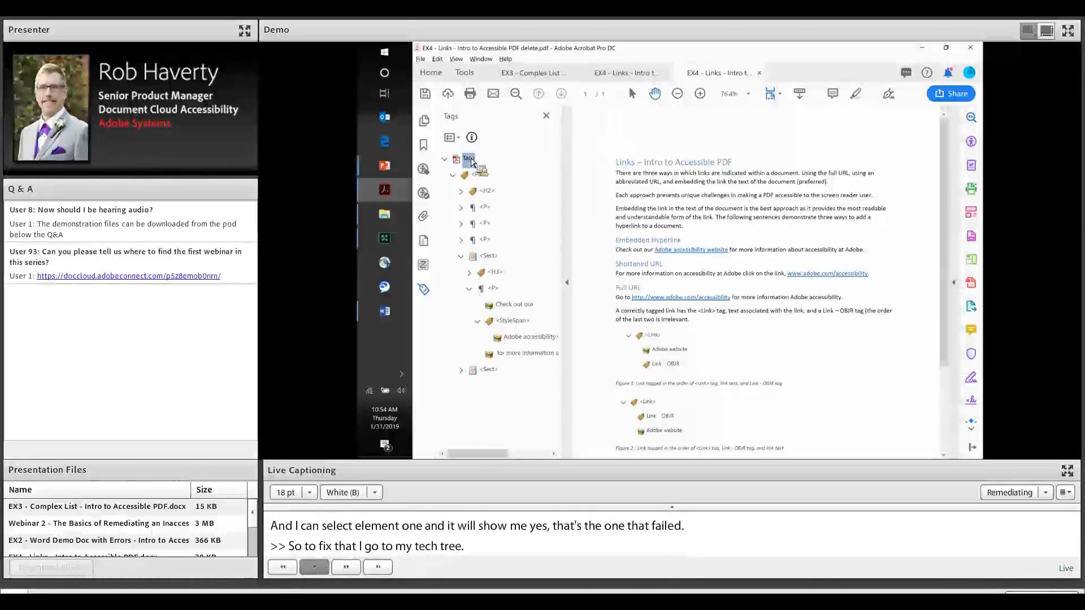
{"action": "left_click_drag", "start_coordinate": [476, 162], "coordinate": [469, 164]}
{"action": "right_click", "coordinate": [472, 163]}
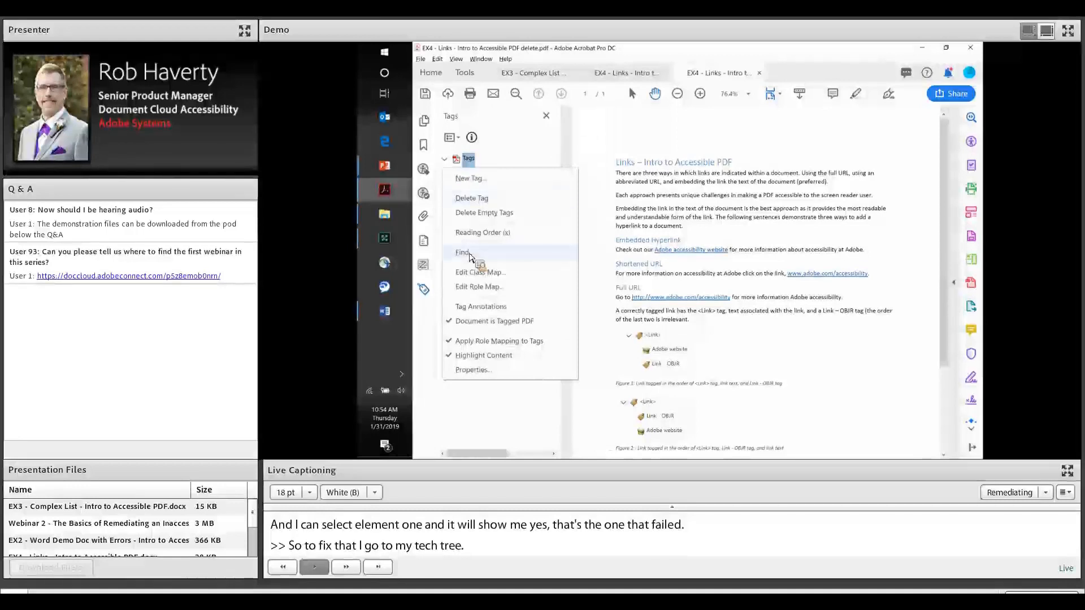
{"action": "left_click", "coordinate": [470, 252]}
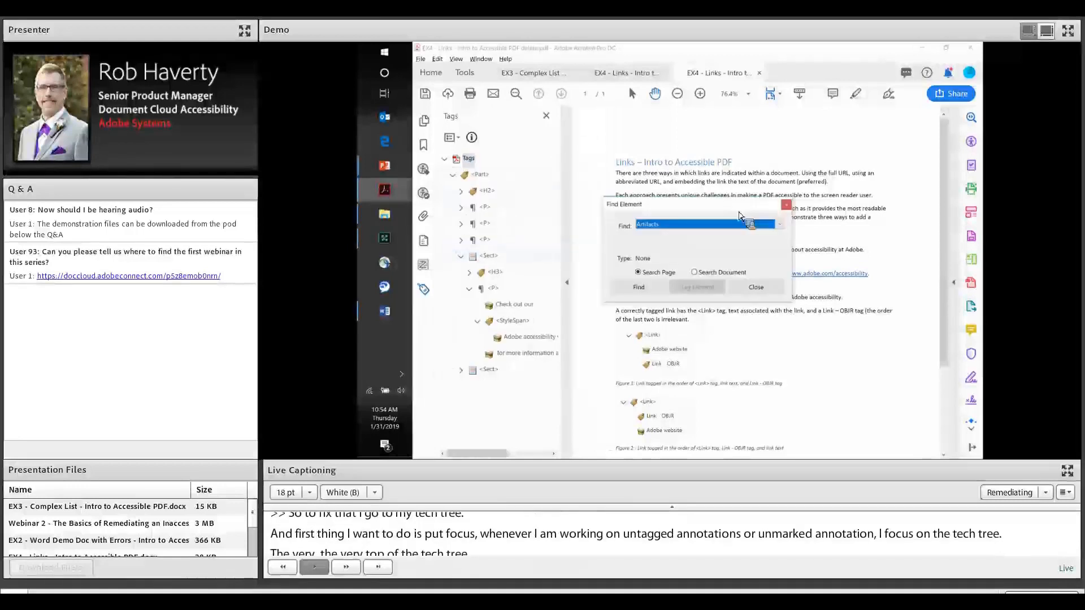
Step: Search the entire document for Unmarked Annotations
{"action": "left_click_drag", "start_coordinate": [760, 198], "coordinate": [826, 166]}
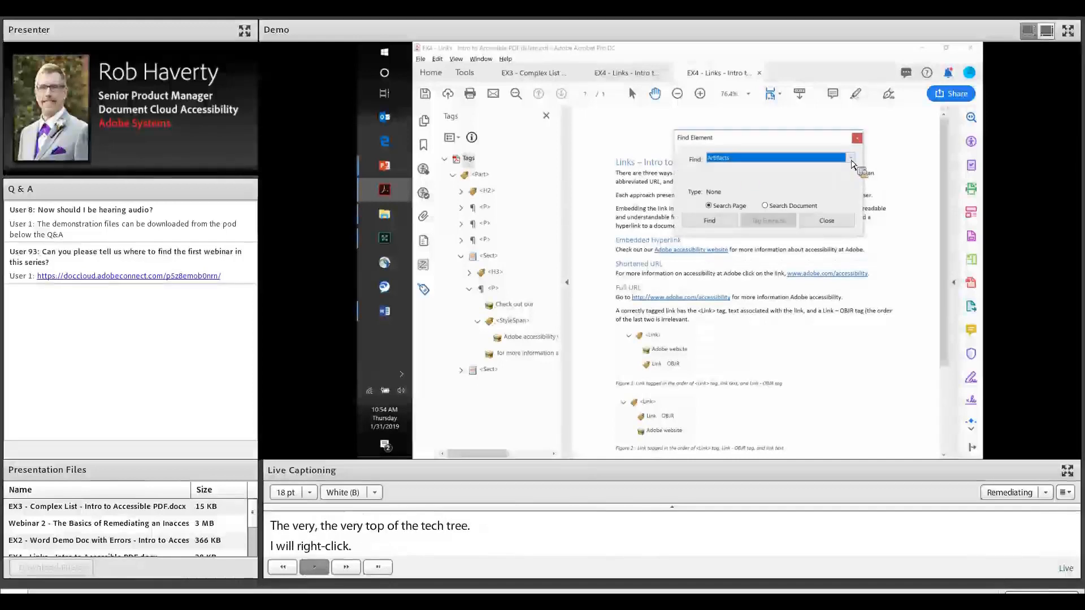
{"action": "left_click", "coordinate": [833, 160]}
{"action": "key", "text": "Down"}
{"action": "key", "text": "Down"}
{"action": "key", "text": "Down"}
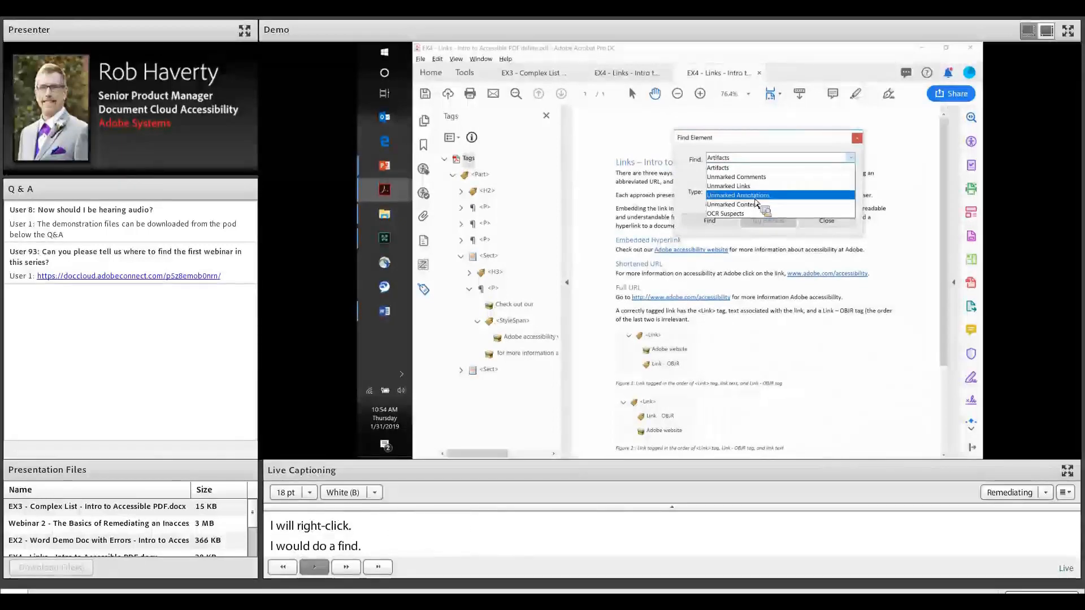
{"action": "key", "text": "Return"}
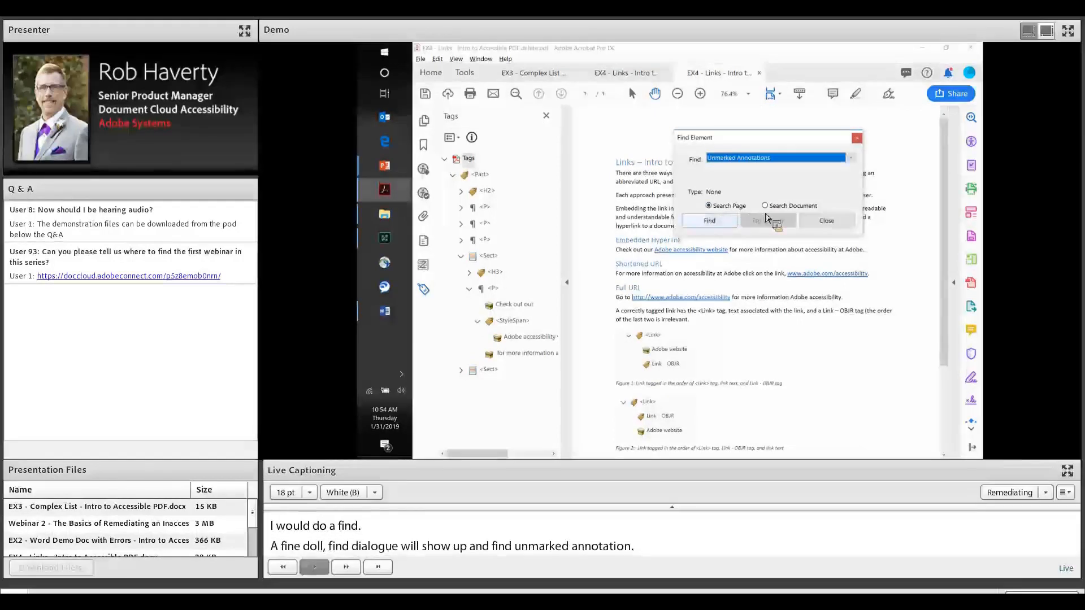
{"action": "left_click", "coordinate": [763, 206]}
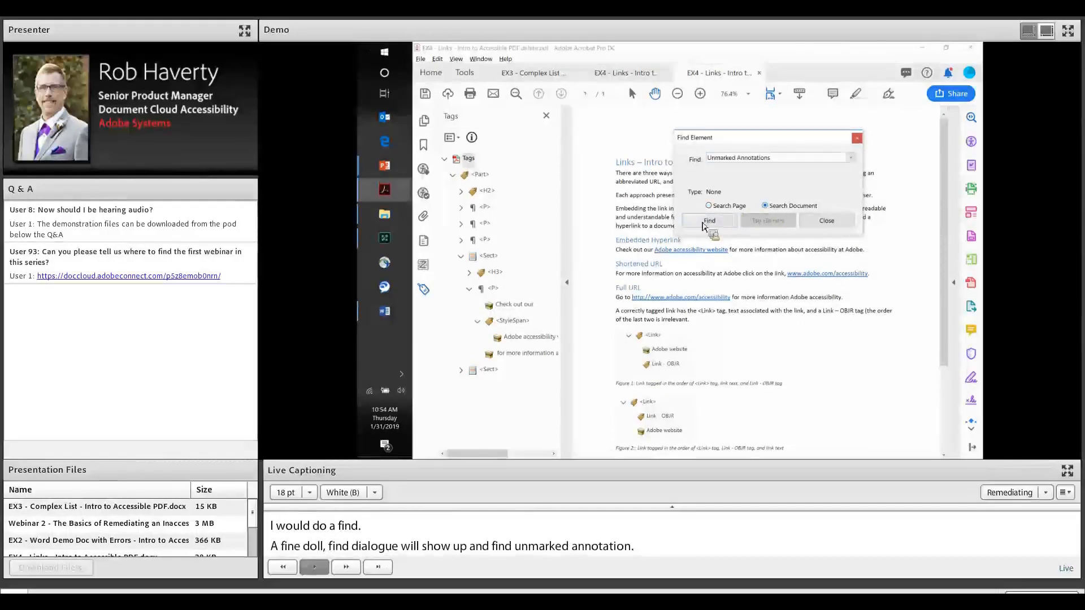
{"action": "left_click", "coordinate": [709, 221]}
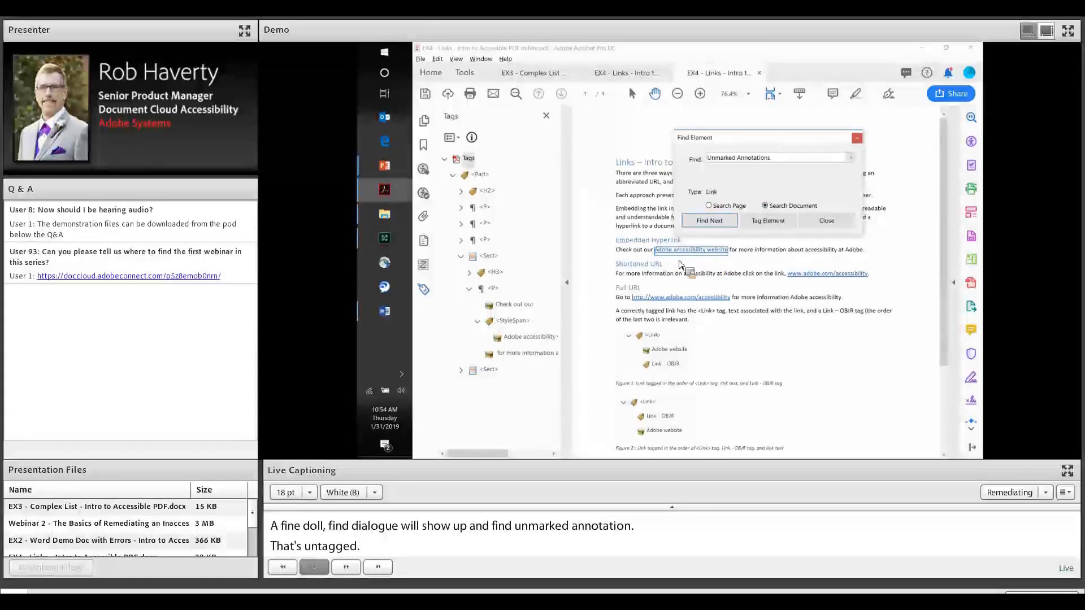
Step: Tag the found annotation with a new tag of type Link and close the element search
{"action": "left_click", "coordinate": [773, 226]}
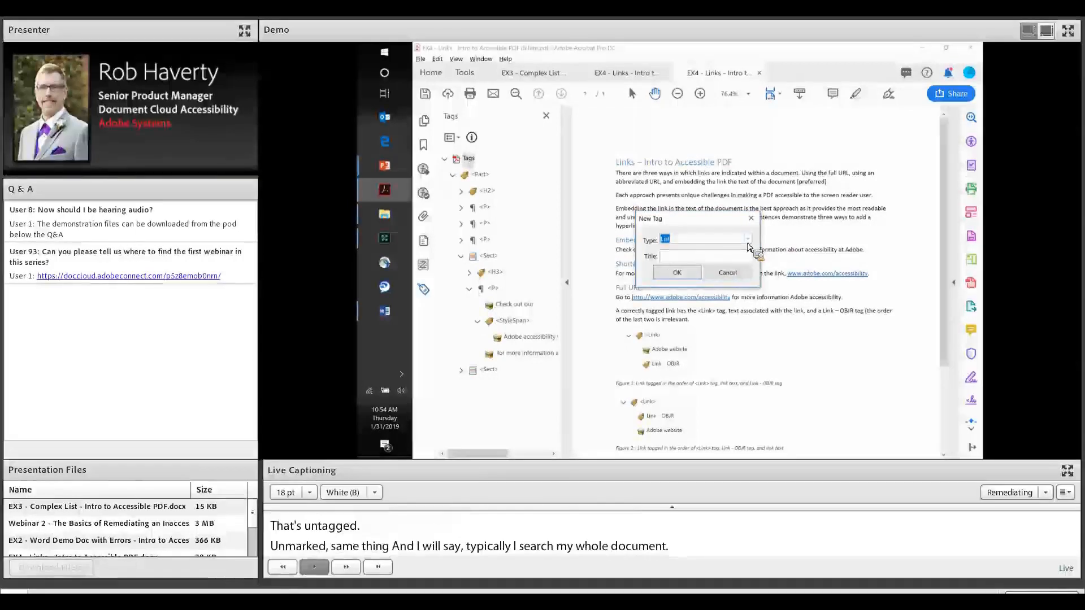
{"action": "left_click", "coordinate": [748, 239]}
{"action": "left_click", "coordinate": [748, 250]}
{"action": "left_click", "coordinate": [748, 250]}
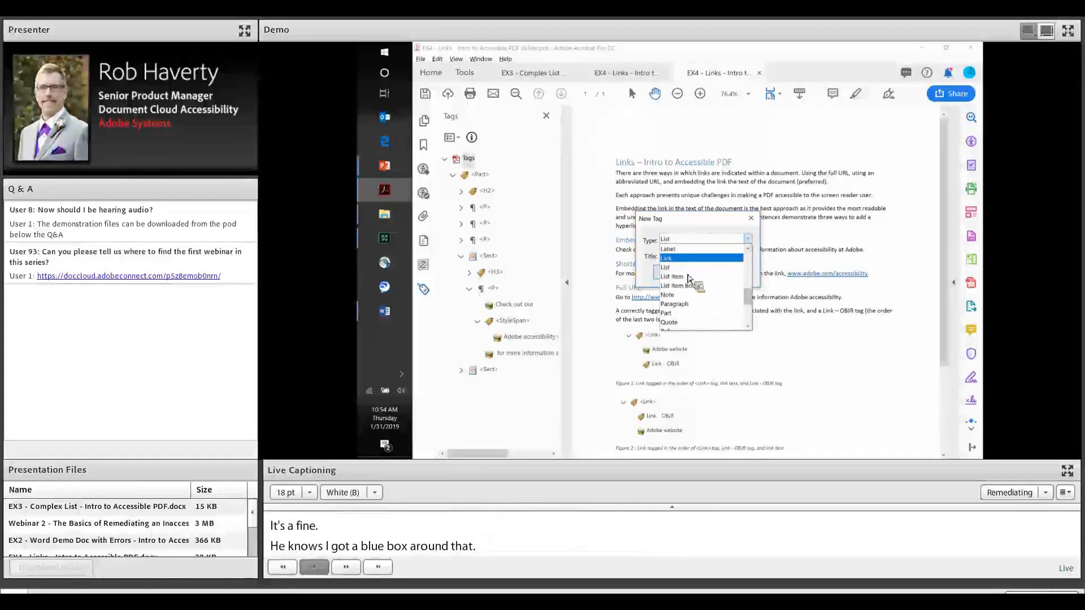
{"action": "left_click", "coordinate": [676, 257]}
{"action": "left_click", "coordinate": [667, 272]}
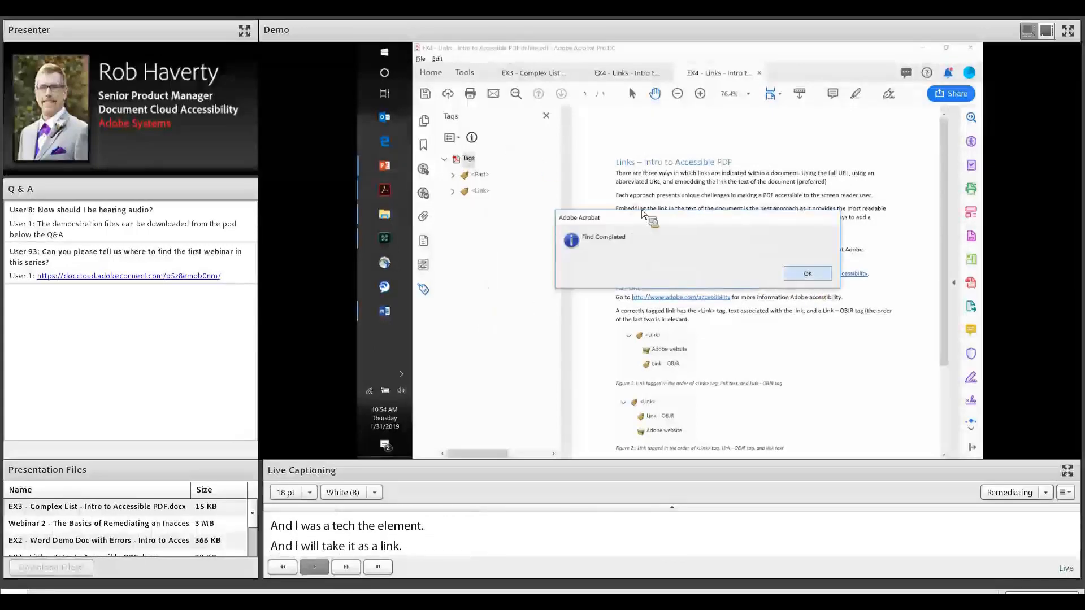
{"action": "key", "text": "Return"}
{"action": "left_click", "coordinate": [858, 138]}
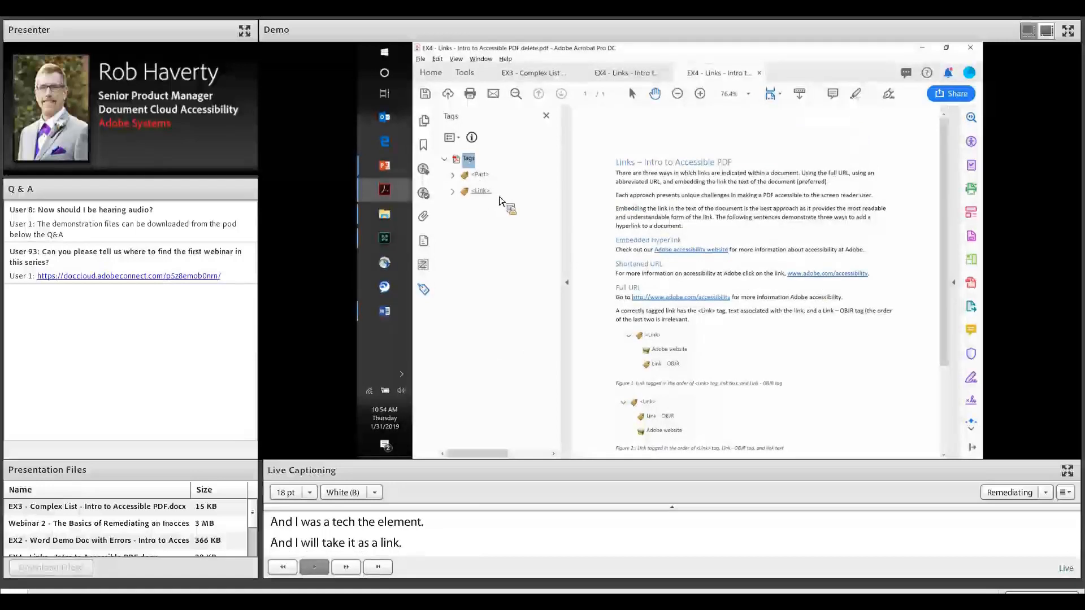
Step: Move the new Link tag into the StyleSpan of the Embedded Hyperlink section's paragraph as a child, and expand it
{"action": "left_click_drag", "start_coordinate": [493, 199], "coordinate": [483, 394]}
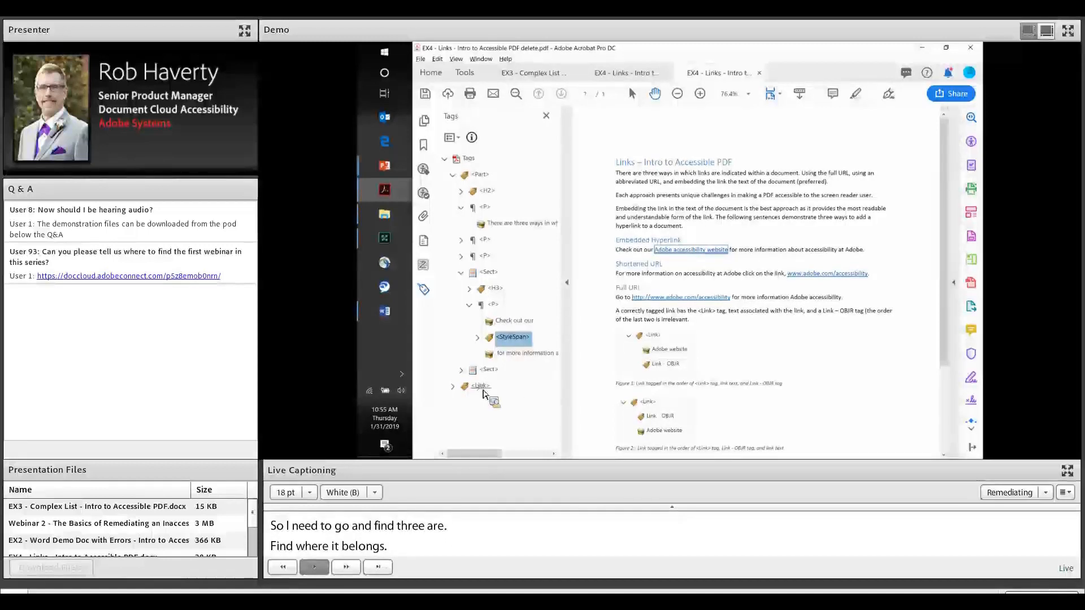
{"action": "left_click_drag", "start_coordinate": [483, 393], "coordinate": [483, 394]}
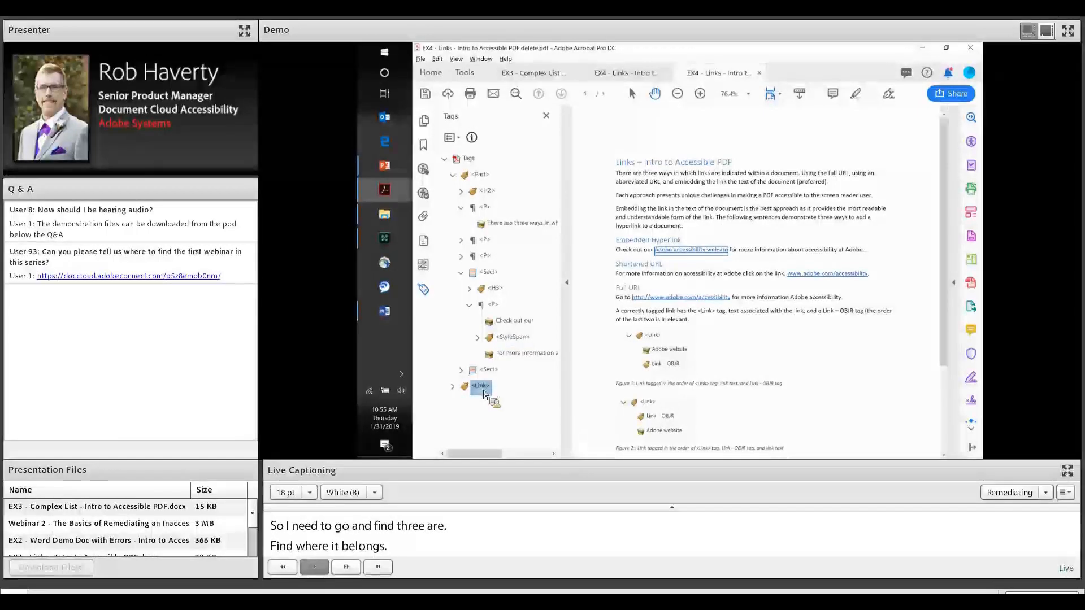
{"action": "right_click", "coordinate": [483, 393]}
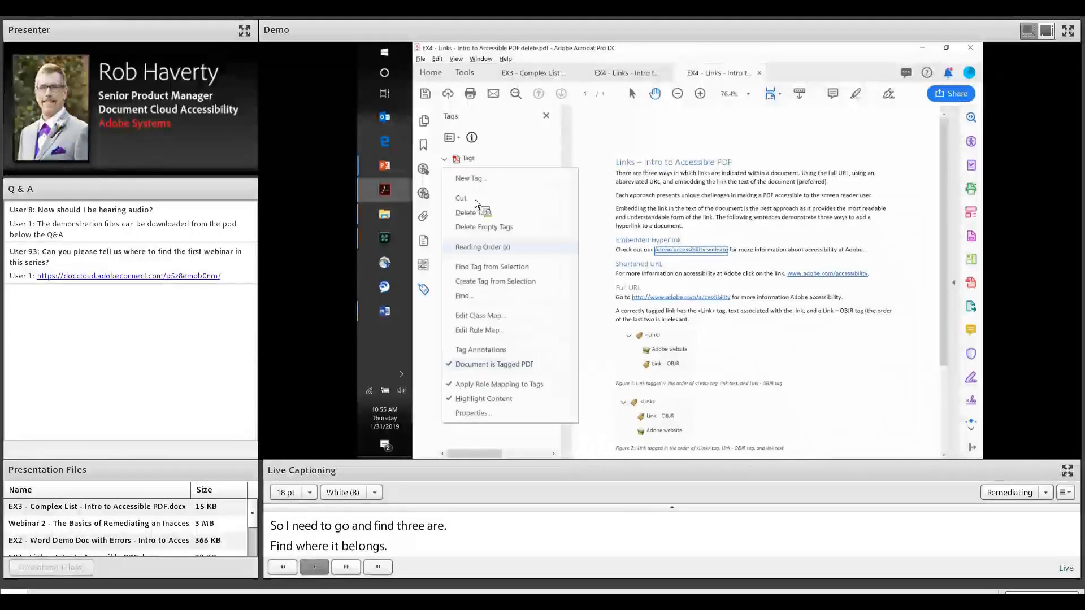
{"action": "left_click", "coordinate": [461, 200]}
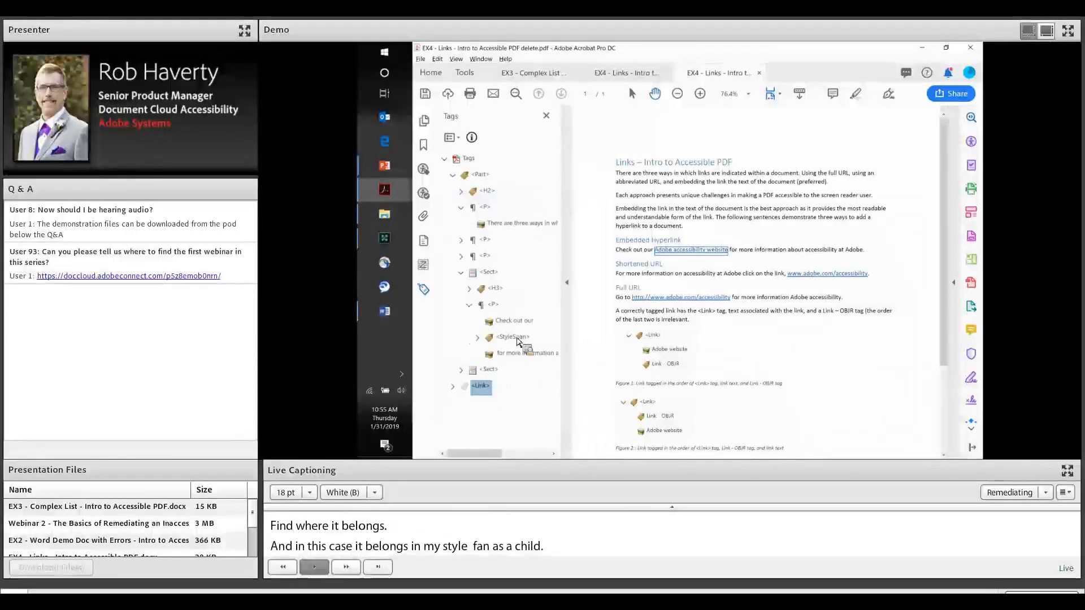
{"action": "left_click", "coordinate": [517, 341]}
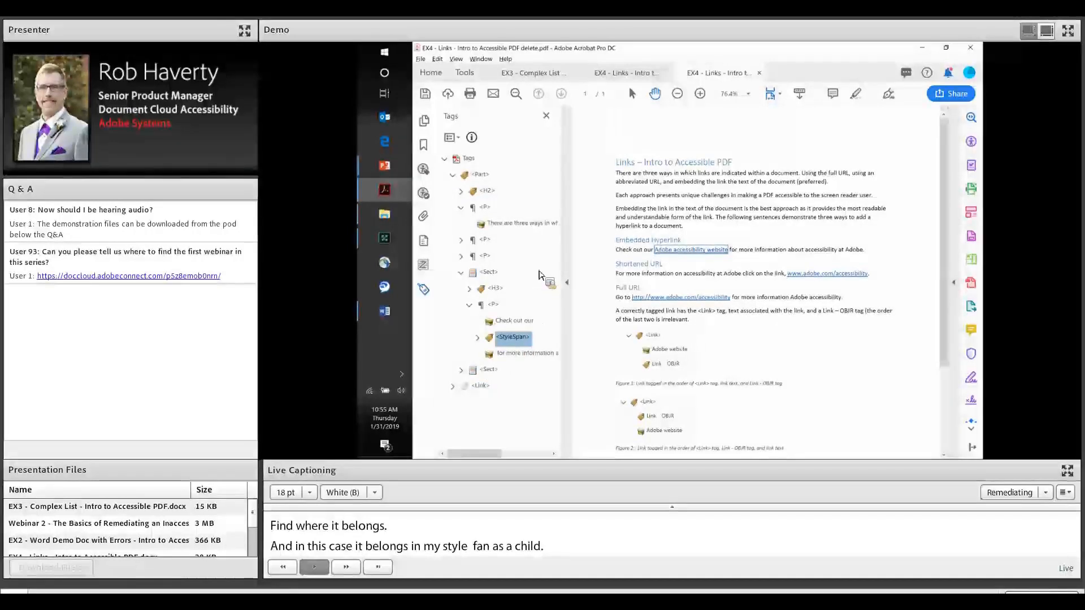
{"action": "left_click", "coordinate": [452, 138]}
{"action": "left_click", "coordinate": [474, 215]}
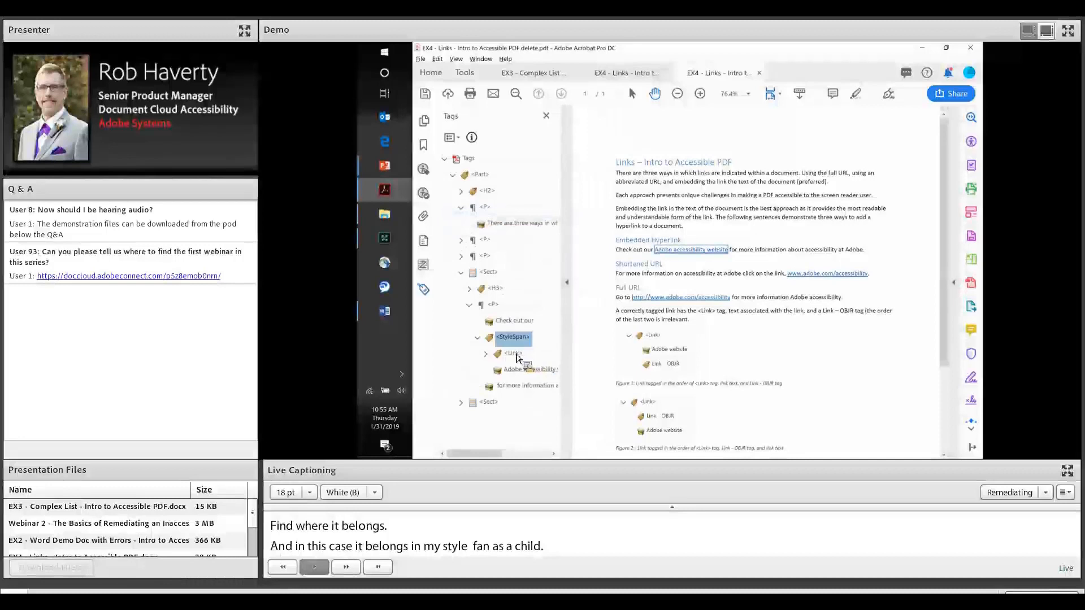
{"action": "left_click", "coordinate": [485, 354]}
{"action": "left_click_drag", "start_coordinate": [538, 374], "coordinate": [538, 397]}
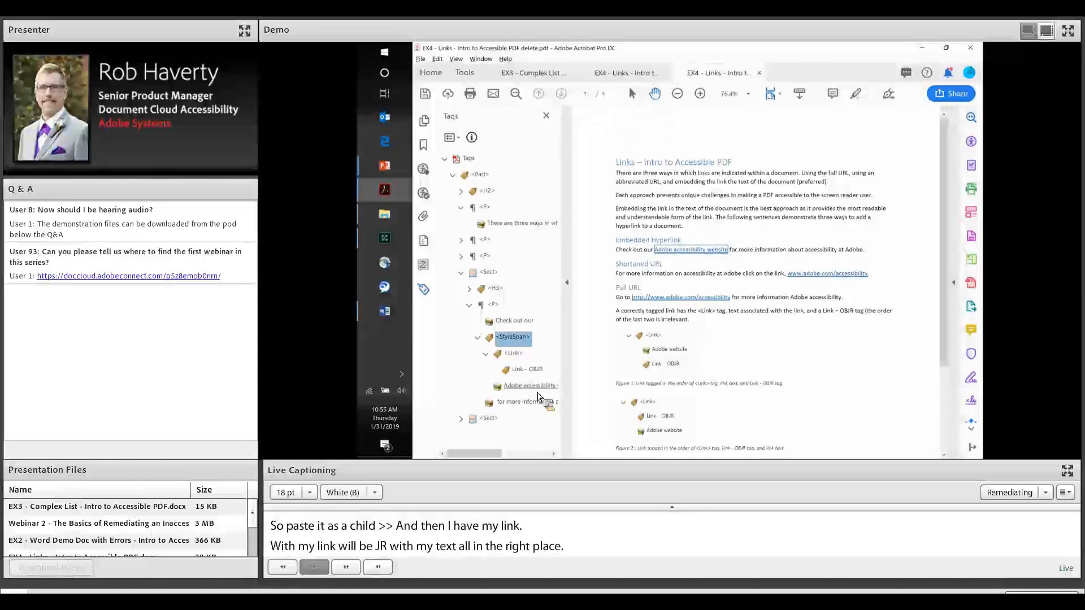
Step: Close both EX4 - Links PDFs without saving their changes
{"action": "left_click_drag", "start_coordinate": [538, 397], "coordinate": [706, 292]}
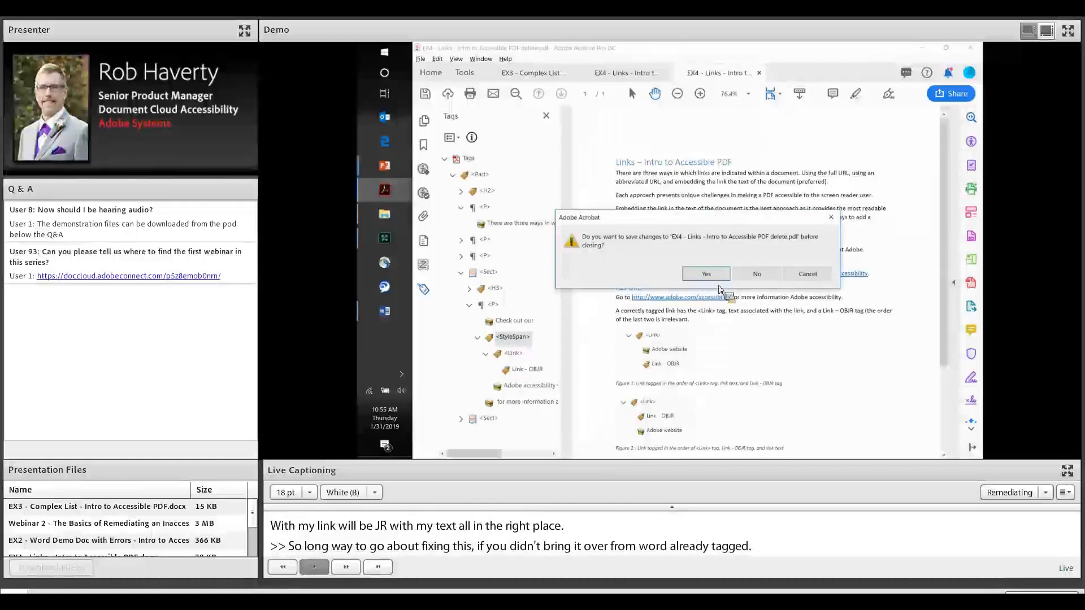
{"action": "left_click", "coordinate": [756, 273]}
{"action": "left_click", "coordinate": [665, 72]}
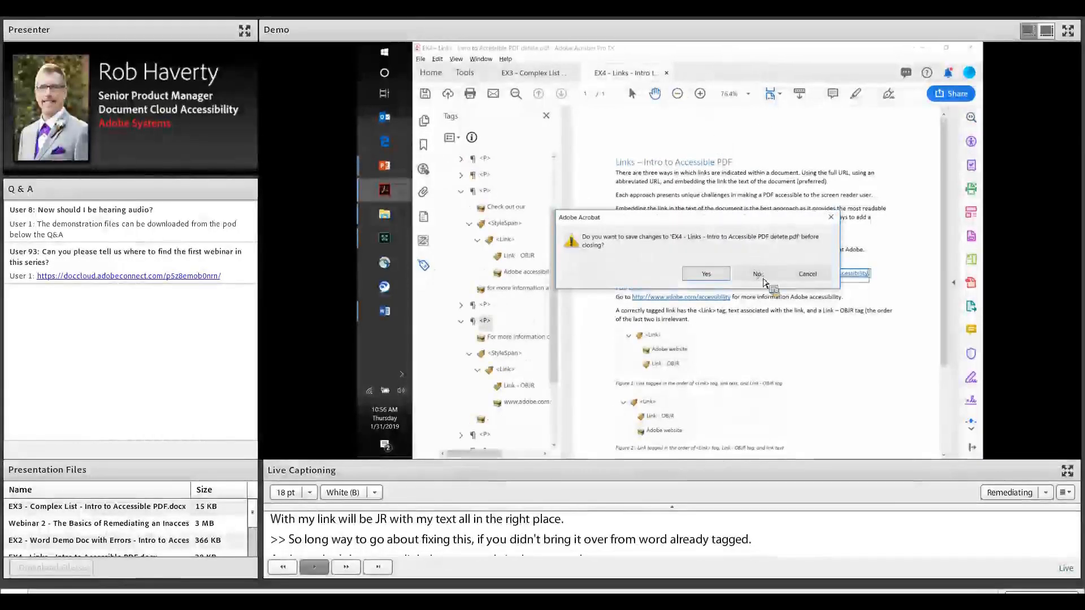
{"action": "left_click", "coordinate": [760, 276]}
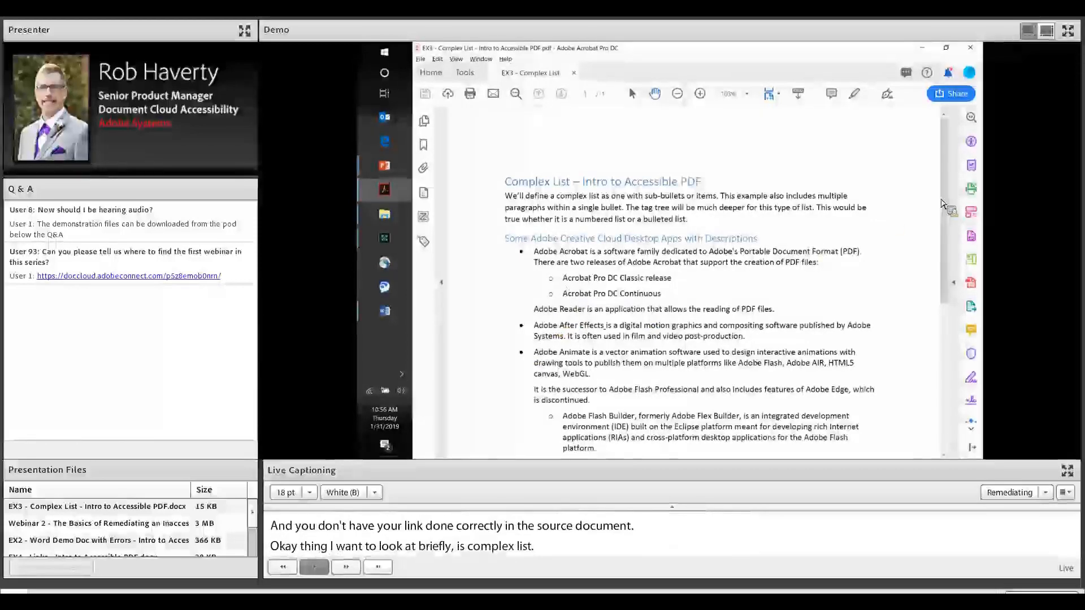
Step: Show the tag tree of the complex list PDF and check what its first L tag and the following P tag cover
{"action": "scroll", "coordinate": [949, 198], "scroll_direction": "down", "scroll_amount": 2}
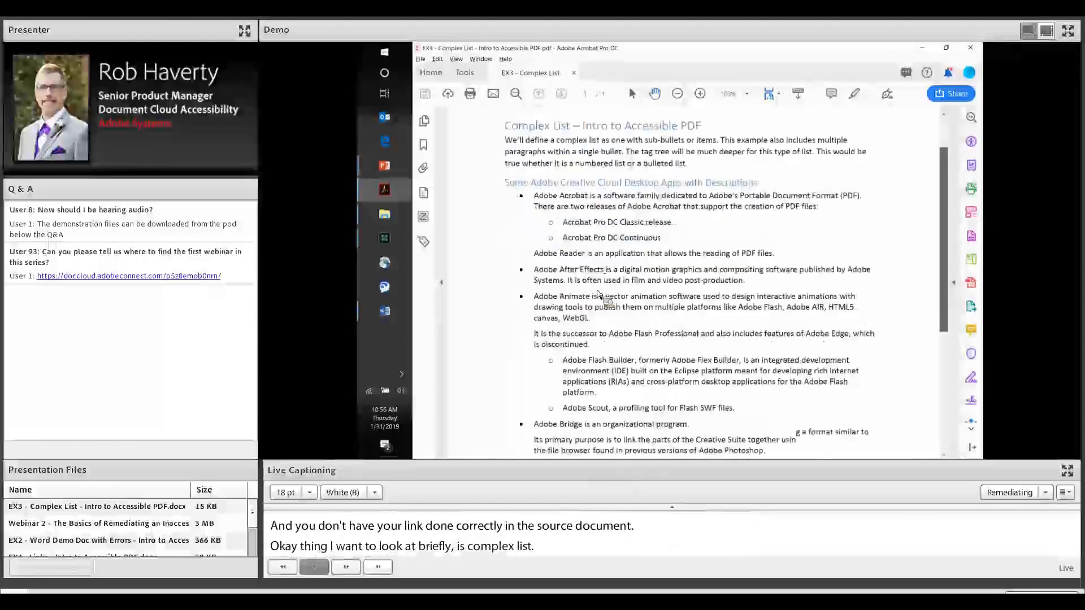
{"action": "scroll", "coordinate": [570, 301], "scroll_direction": "down", "scroll_amount": 1}
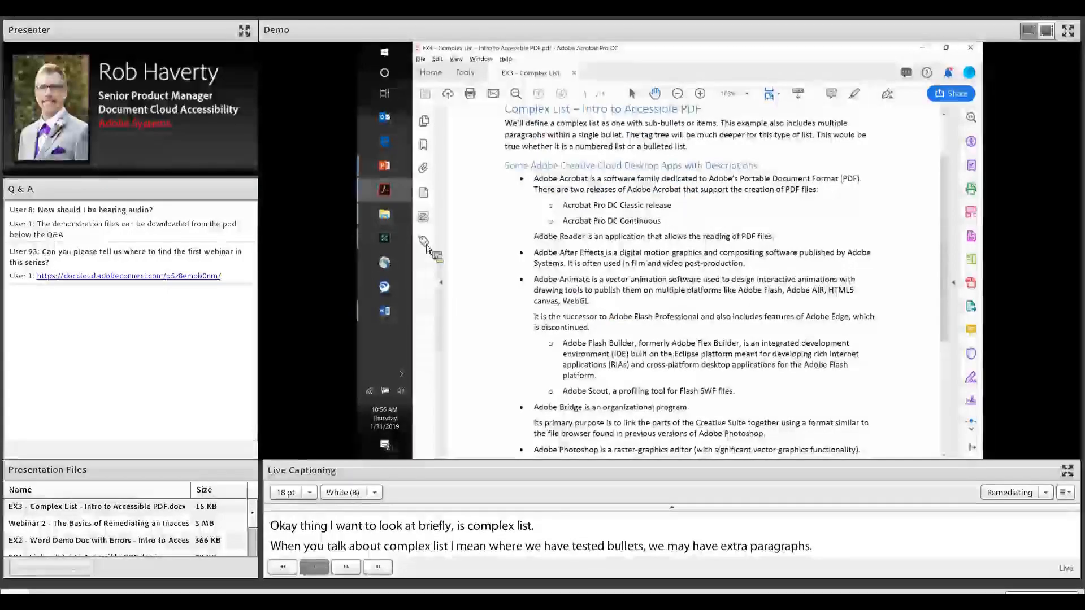
{"action": "left_click", "coordinate": [424, 242]}
{"action": "left_click", "coordinate": [487, 244]}
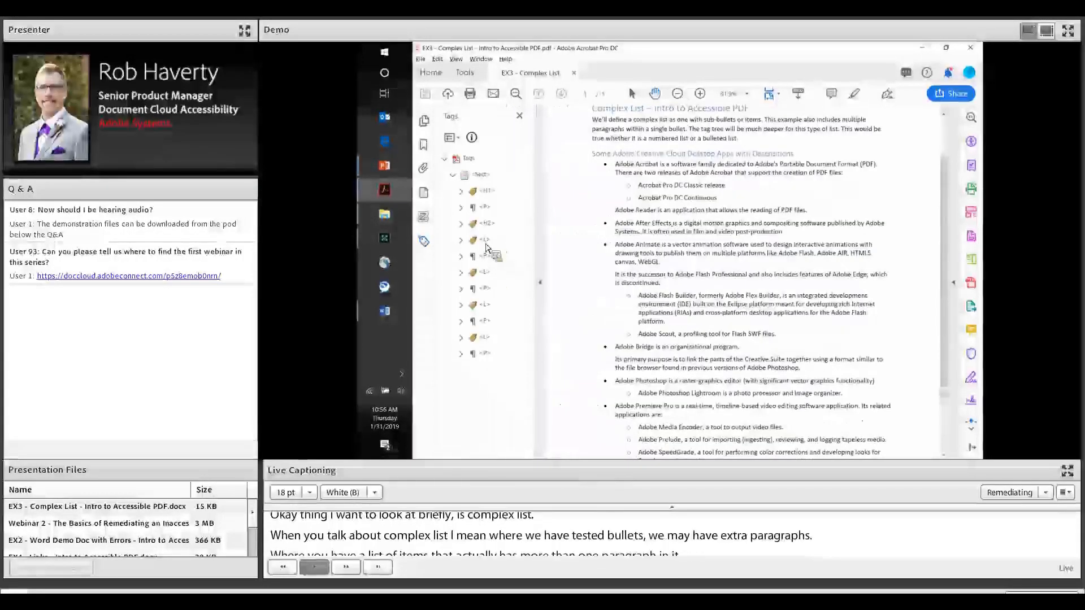
{"action": "left_click_drag", "start_coordinate": [487, 244], "coordinate": [655, 247]}
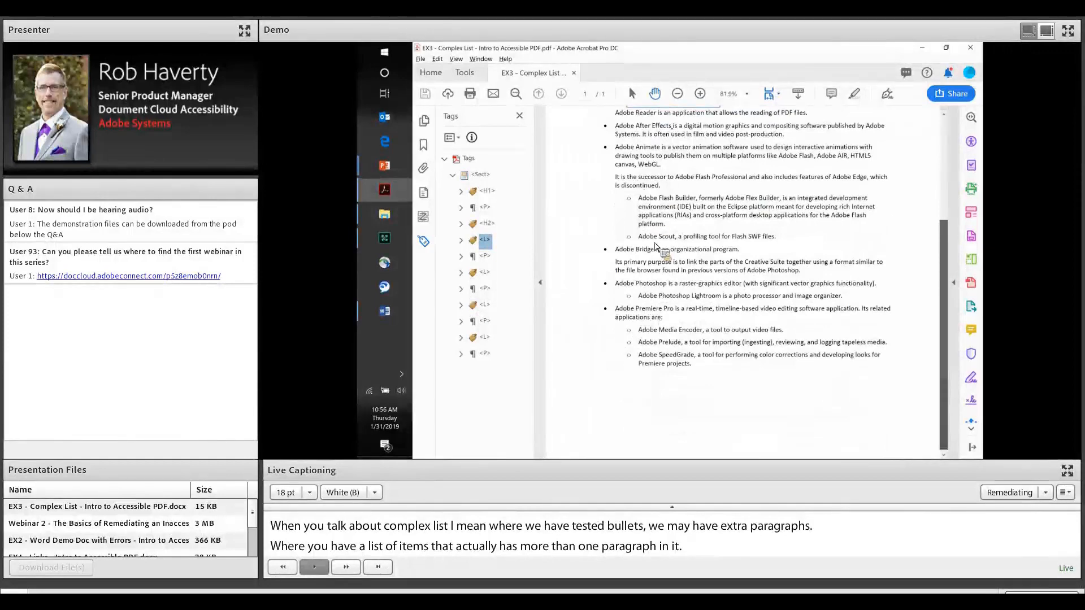
{"action": "scroll", "coordinate": [654, 345], "scroll_direction": "up", "scroll_amount": 3}
{"action": "mouse_move", "coordinate": [490, 282]}
{"action": "left_mouse_down"}
{"action": "mouse_move", "coordinate": [487, 257]}
{"action": "mouse_move", "coordinate": [541, 257]}
{"action": "mouse_move", "coordinate": [495, 262]}
{"action": "left_mouse_up"}
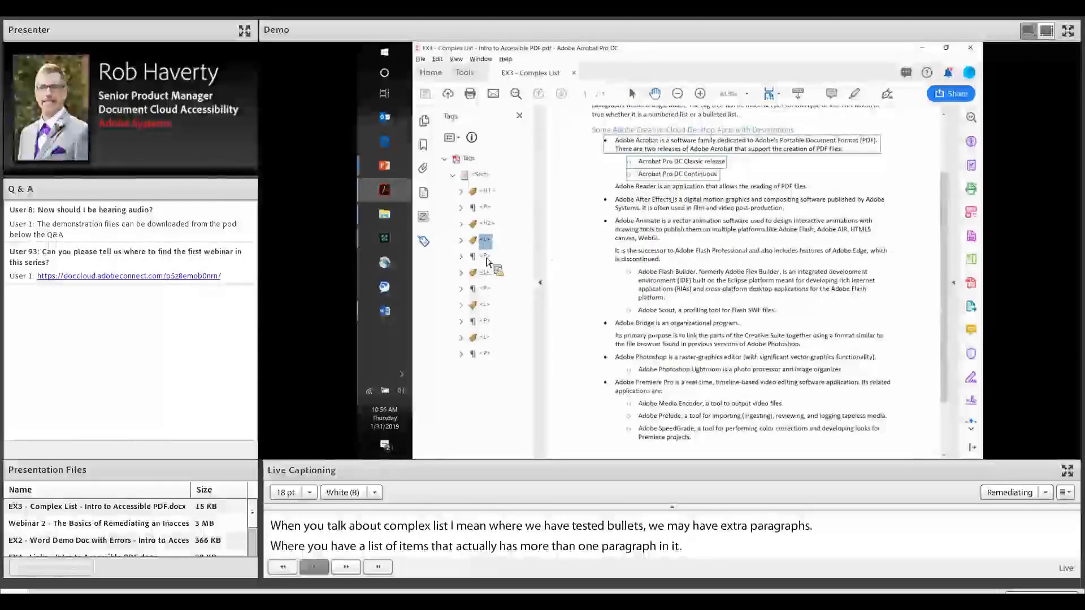
{"action": "left_click", "coordinate": [486, 259]}
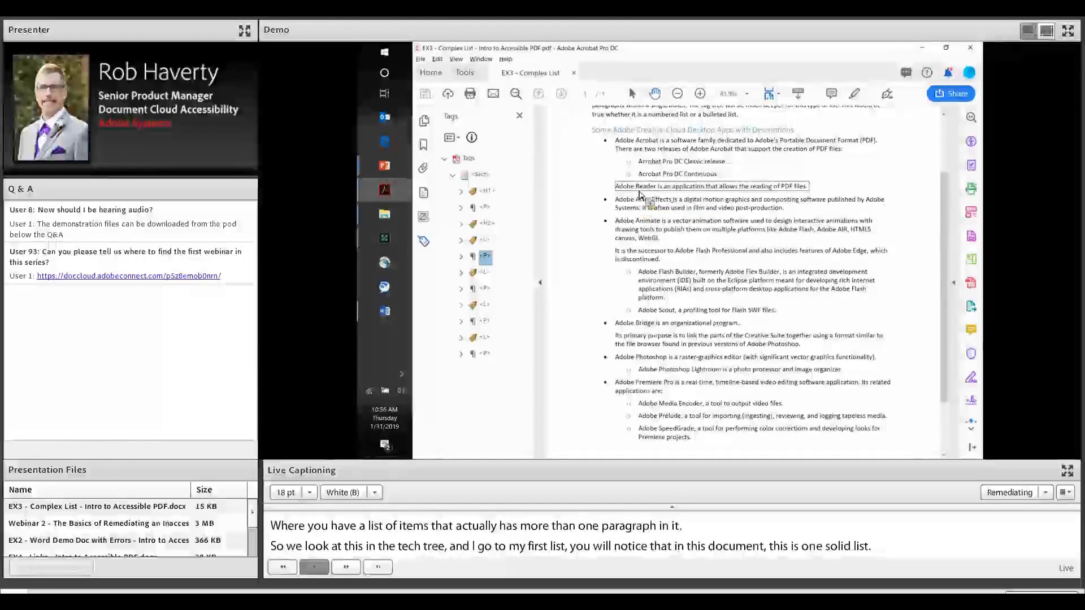
Step: Expand the first L tag through its LI and LBody to examine how the nested list is tagged
{"action": "left_click", "coordinate": [461, 240]}
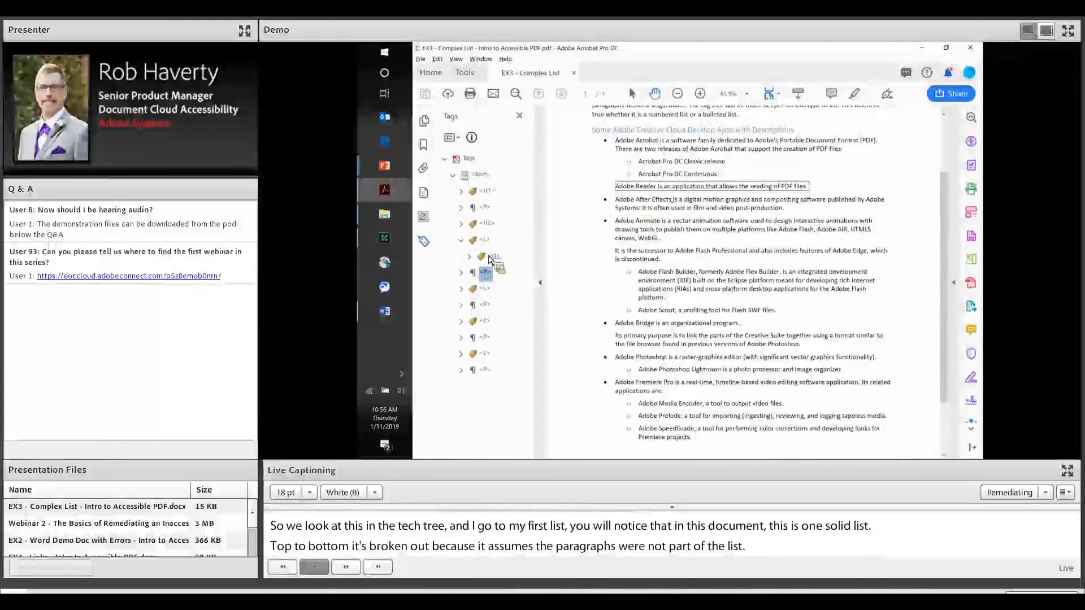
{"action": "left_click", "coordinate": [486, 240]}
{"action": "left_click", "coordinate": [494, 258]}
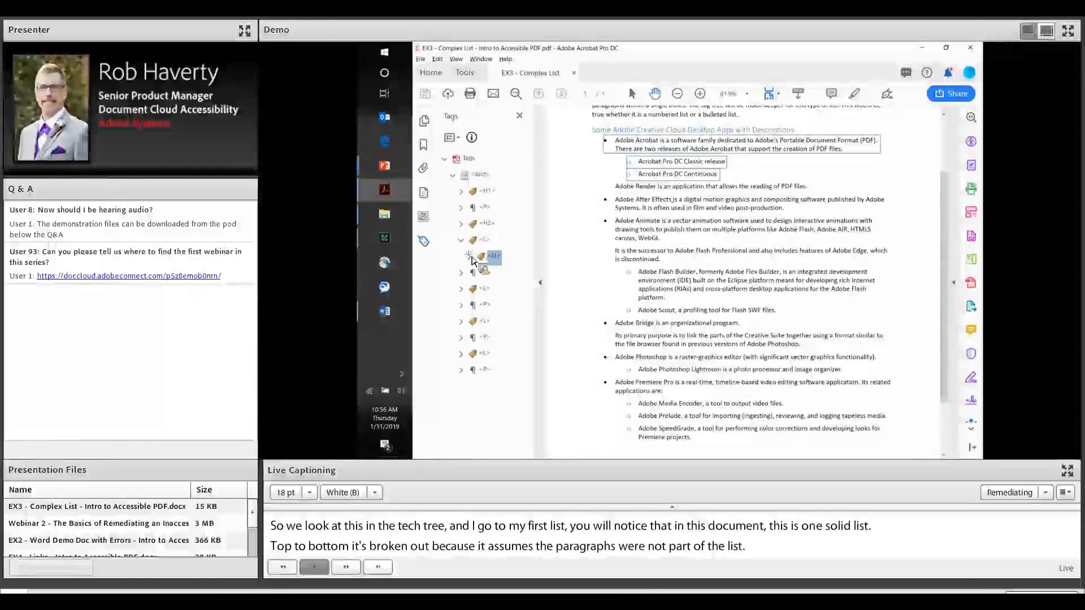
{"action": "left_click_drag", "start_coordinate": [475, 261], "coordinate": [515, 277]}
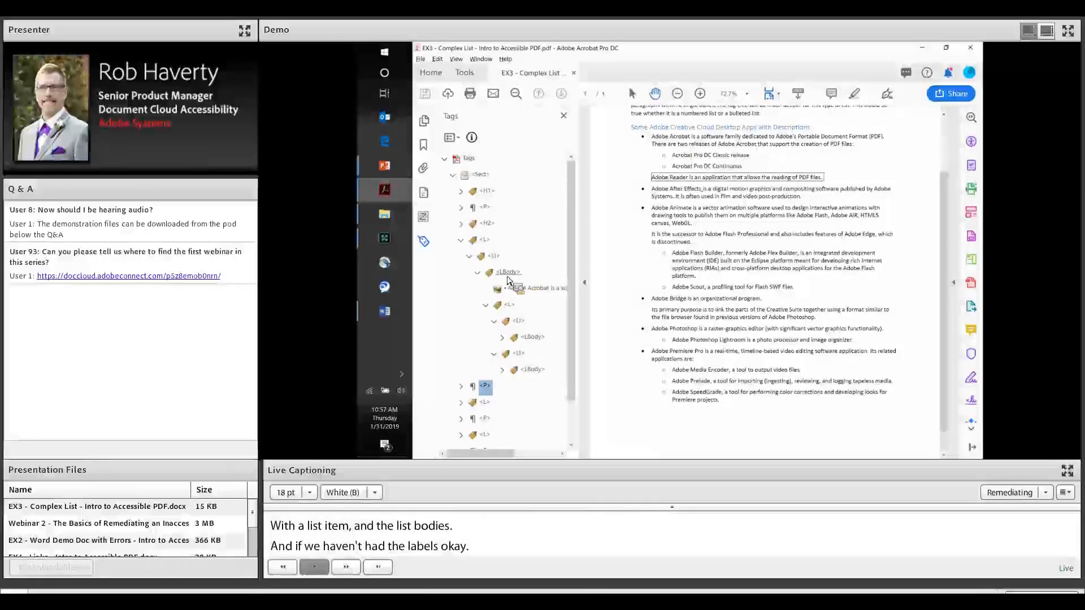
{"action": "left_click_drag", "start_coordinate": [513, 274], "coordinate": [625, 237]}
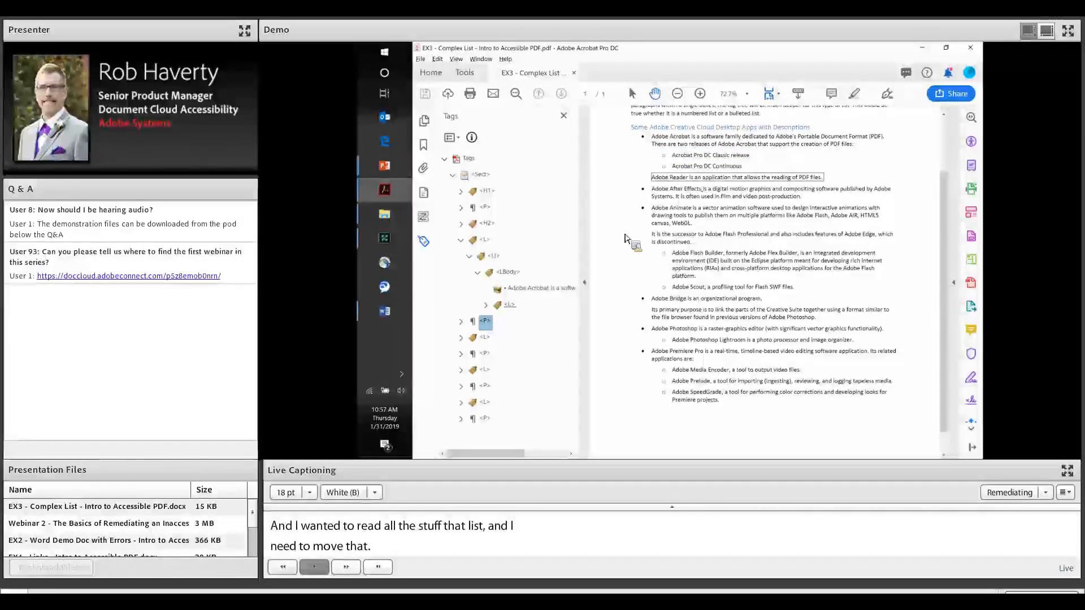
Step: Try moving the Adobe Reader paragraph's P tag into the first LBody, directly after the nested list
{"action": "left_click_drag", "start_coordinate": [508, 315], "coordinate": [486, 327]}
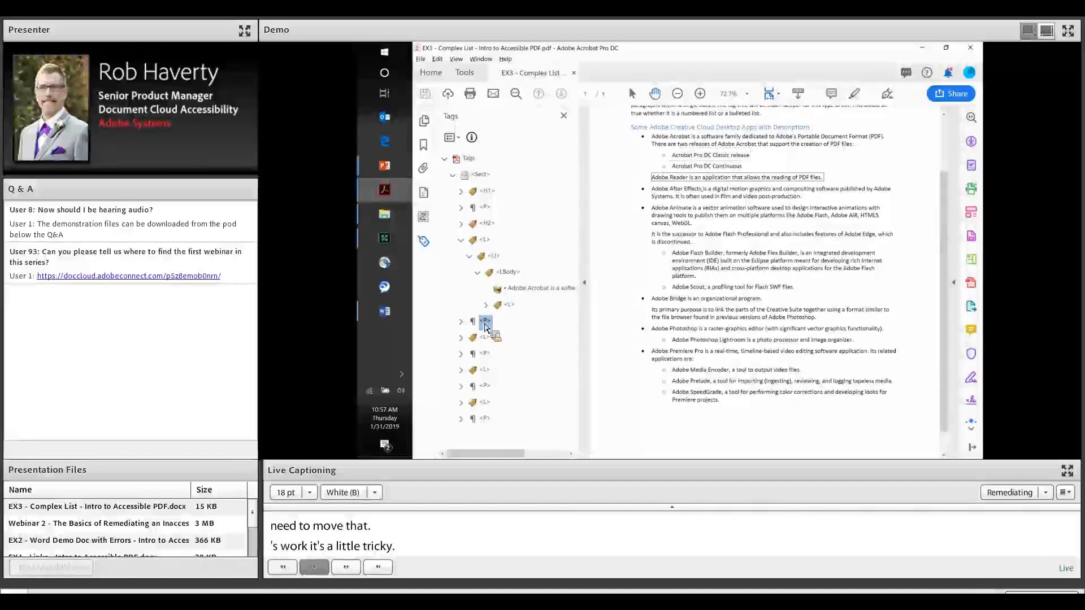
{"action": "left_click_drag", "start_coordinate": [486, 327], "coordinate": [484, 325]}
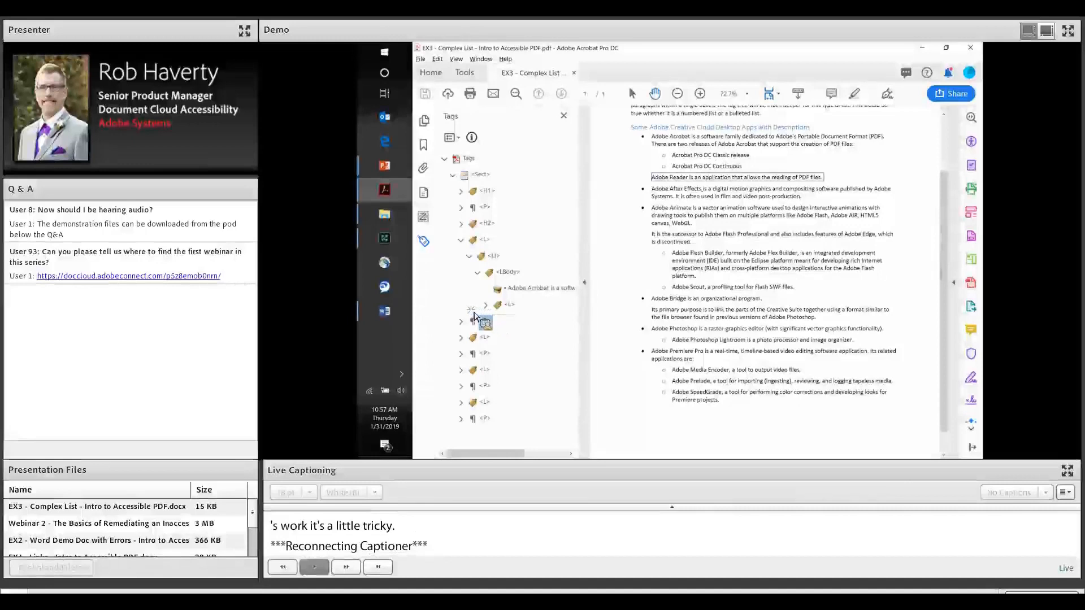
{"action": "left_click_drag", "start_coordinate": [473, 315], "coordinate": [474, 316]}
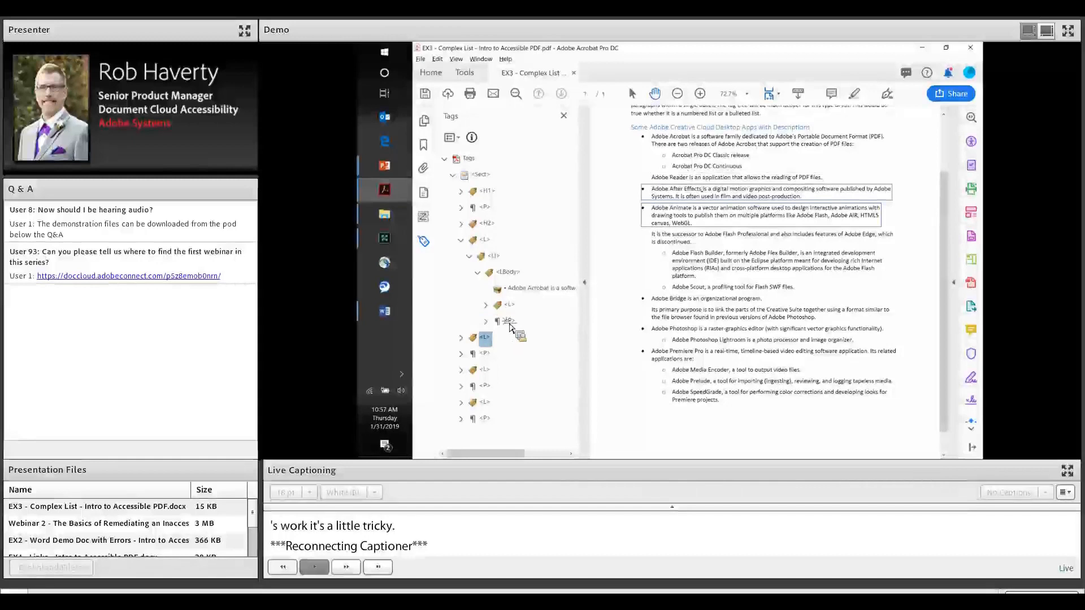
{"action": "left_click", "coordinate": [496, 320]}
{"action": "left_click_drag", "start_coordinate": [478, 326], "coordinate": [632, 215]}
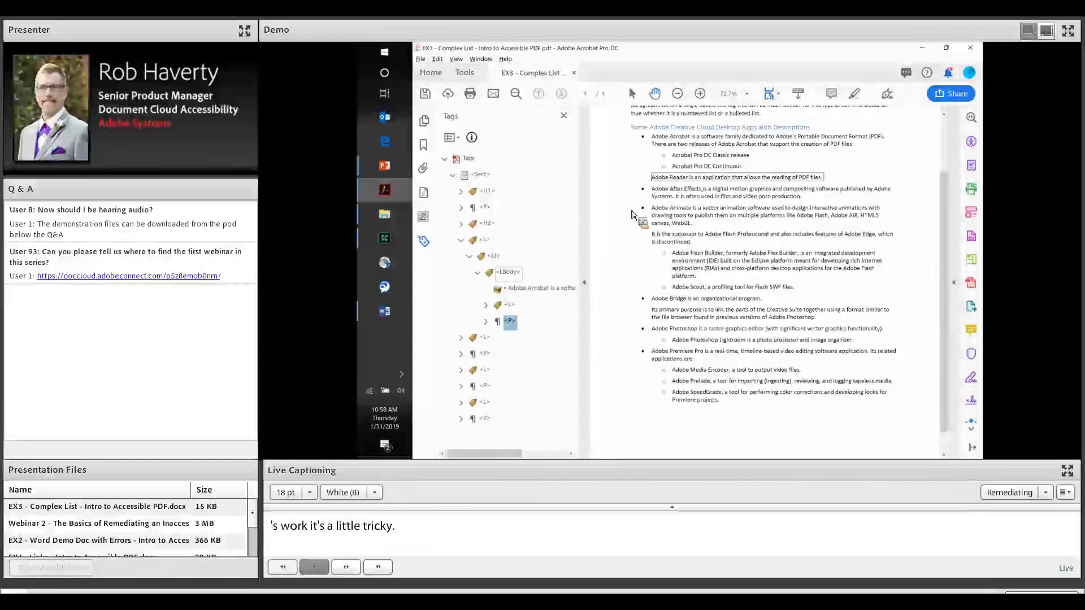
Step: Undo the P tag's move, cut the Adobe Reader paragraph's tag and paste it as a peer after the first LBody
{"action": "left_click_drag", "start_coordinate": [632, 214], "coordinate": [505, 289]}
{"action": "right_click", "coordinate": [504, 285]}
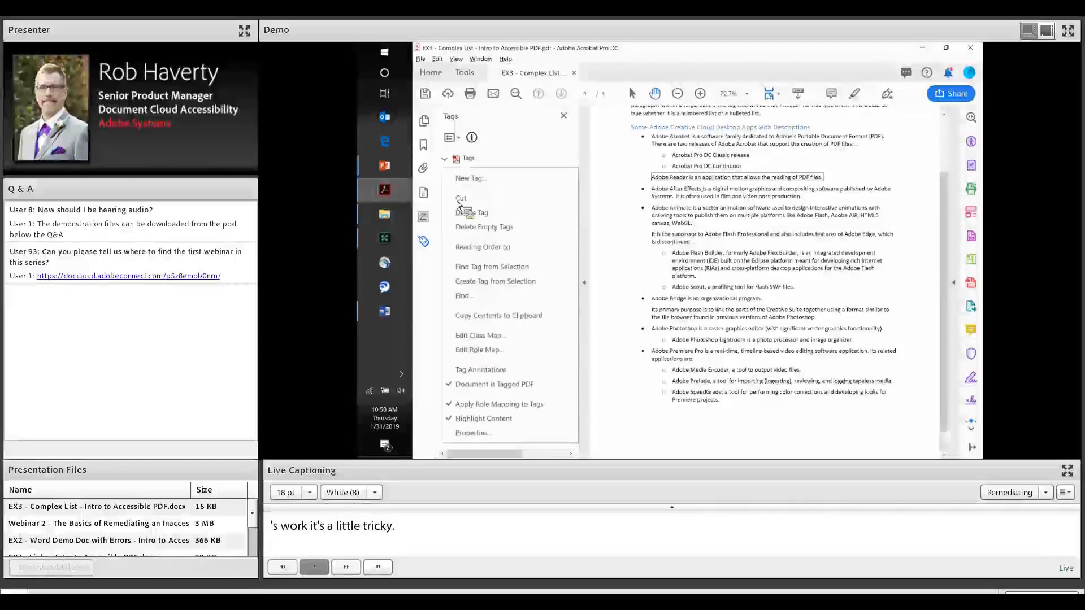
{"action": "left_click", "coordinate": [460, 199]}
{"action": "left_click", "coordinate": [509, 277]}
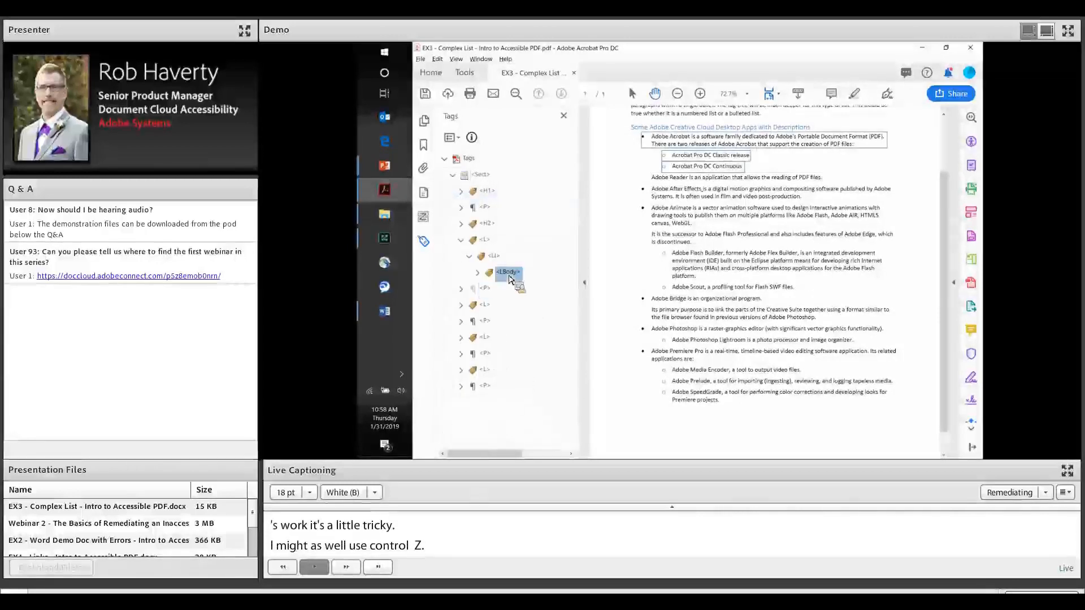
{"action": "right_click", "coordinate": [509, 278]}
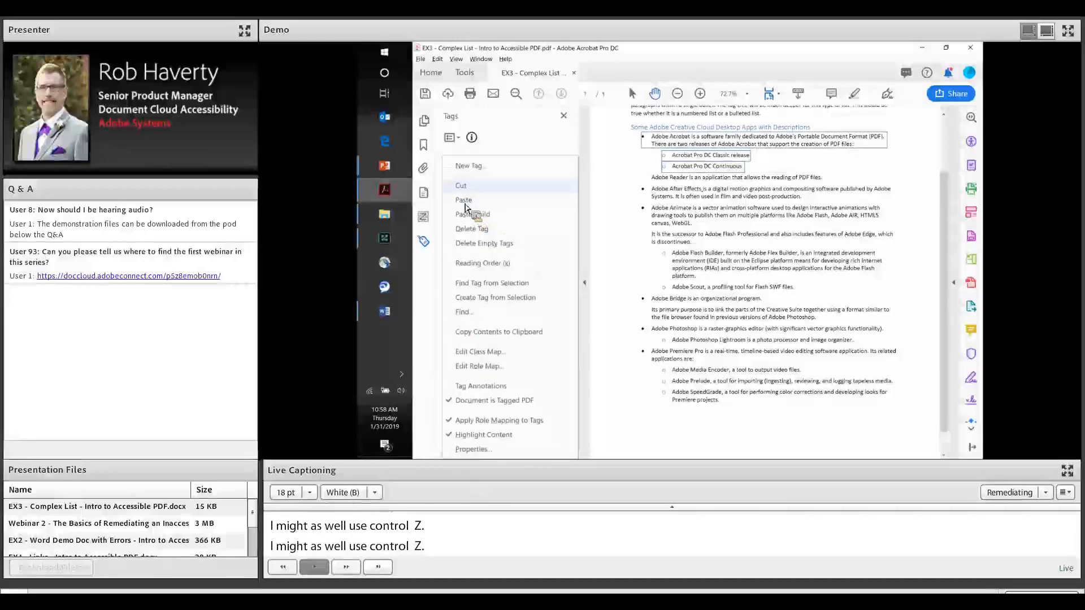
{"action": "left_click", "coordinate": [465, 204]}
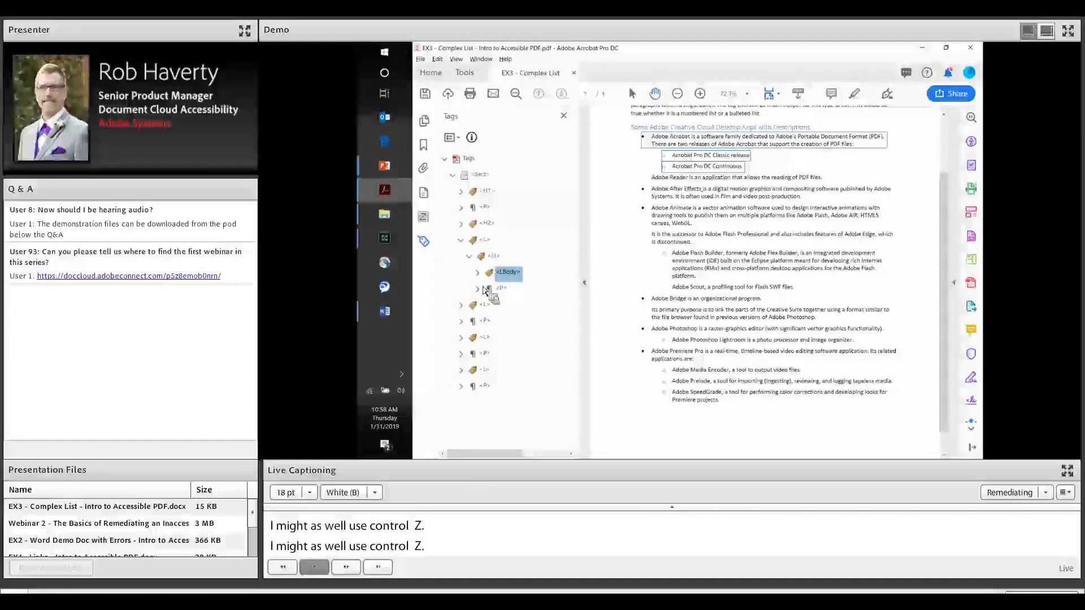
{"action": "left_click", "coordinate": [478, 287]}
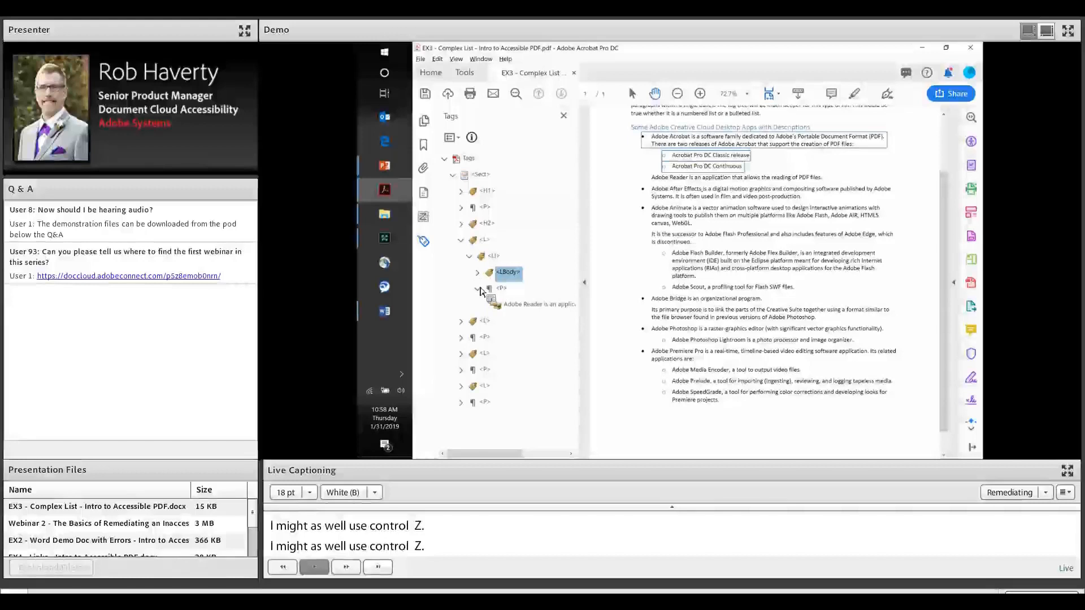
{"action": "left_click", "coordinate": [478, 273]}
{"action": "left_click", "coordinate": [478, 273]}
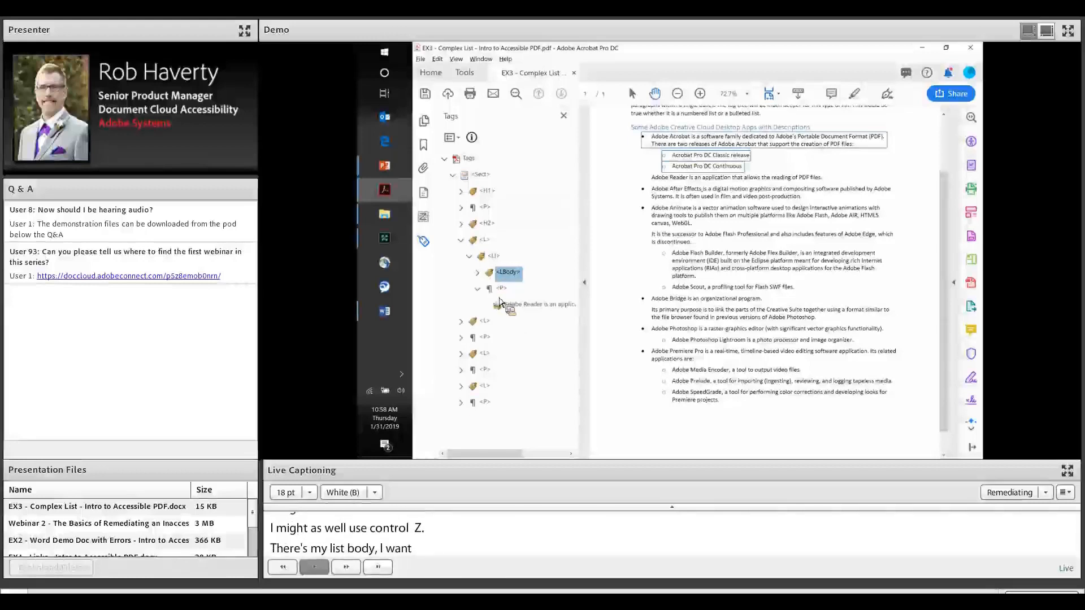
{"action": "left_click", "coordinate": [478, 288]}
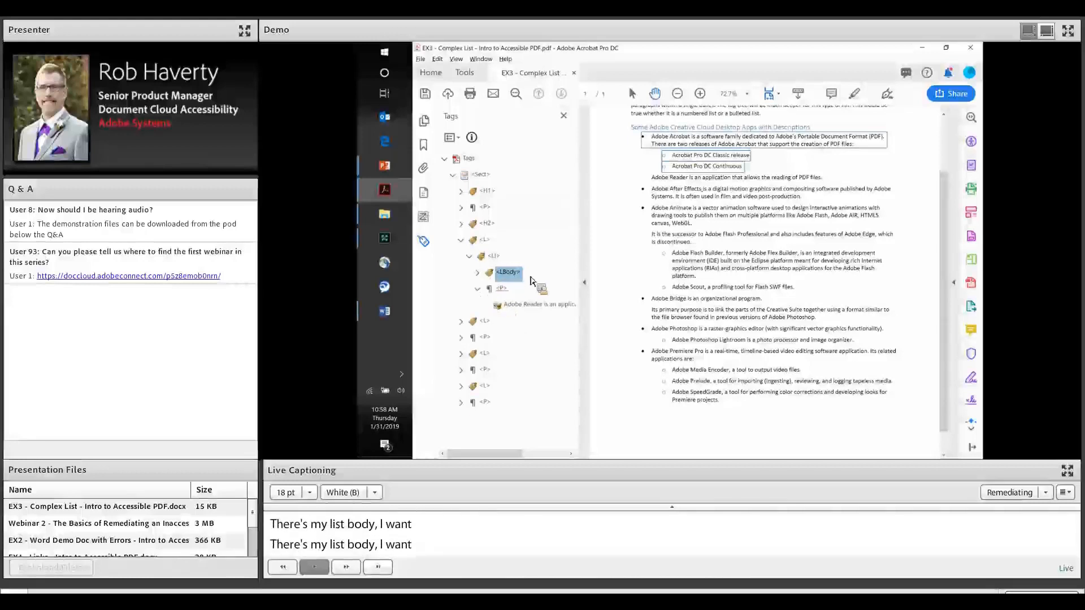
Step: Change the pasted Adobe Reader paragraph's tag from P to LBody and expand the first LBody above it
{"action": "left_click", "coordinate": [506, 290]}
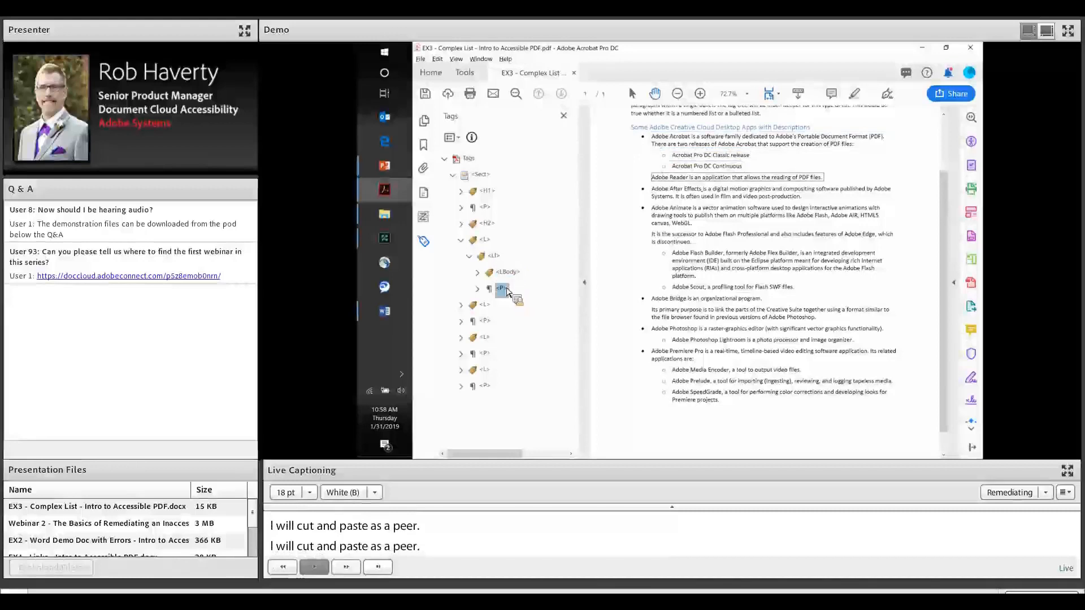
{"action": "mouse_move", "coordinate": [507, 293]}
{"action": "left_mouse_down"}
{"action": "mouse_move", "coordinate": [569, 272]}
{"action": "mouse_move", "coordinate": [513, 277]}
{"action": "left_mouse_up"}
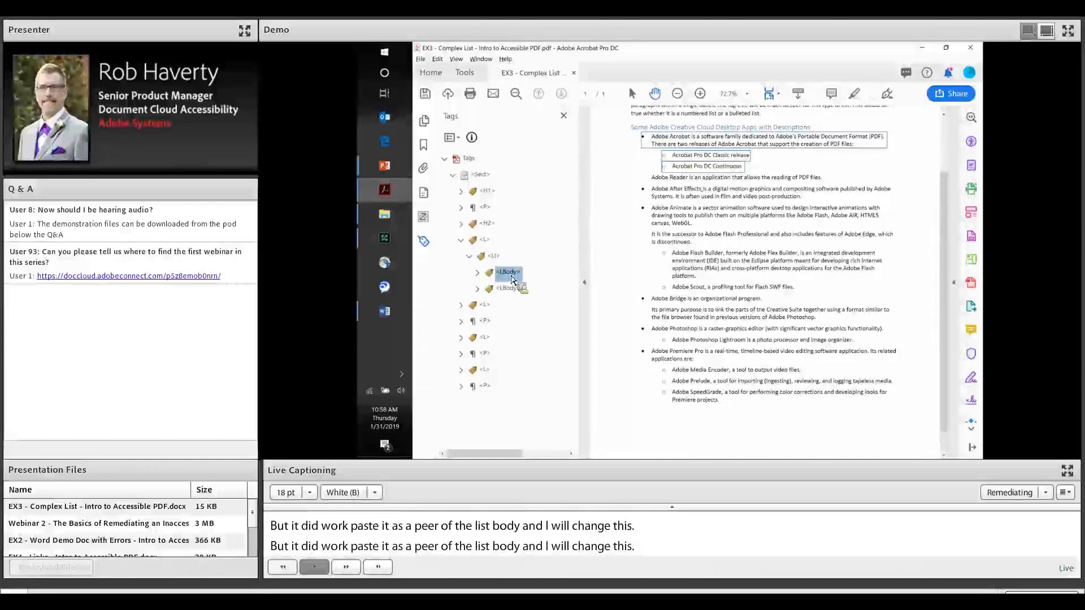
{"action": "left_click_drag", "start_coordinate": [498, 260], "coordinate": [512, 316]}
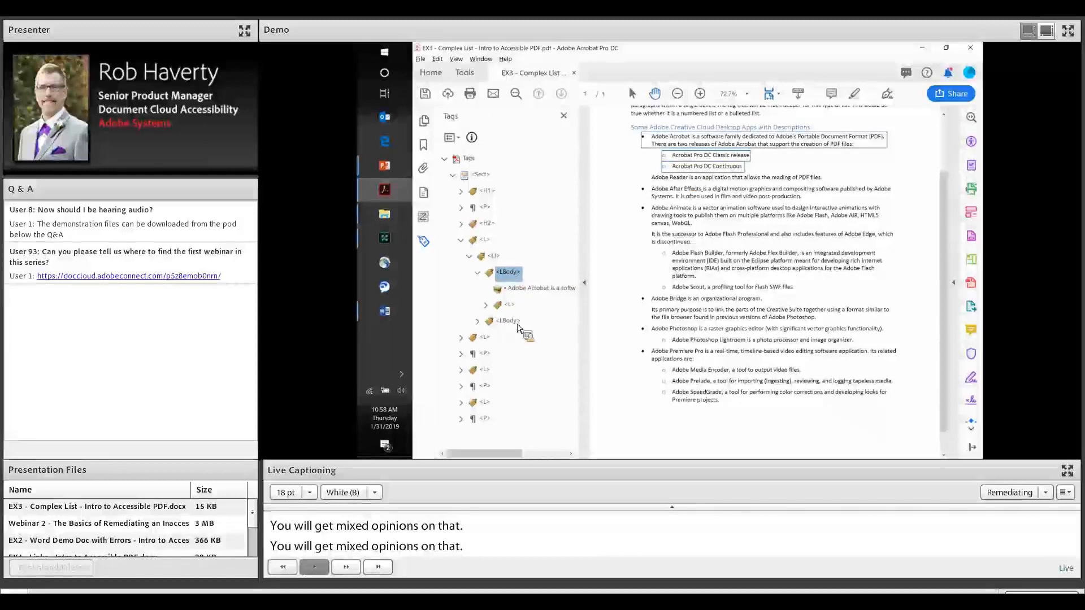
{"action": "left_click_drag", "start_coordinate": [513, 329], "coordinate": [699, 171]}
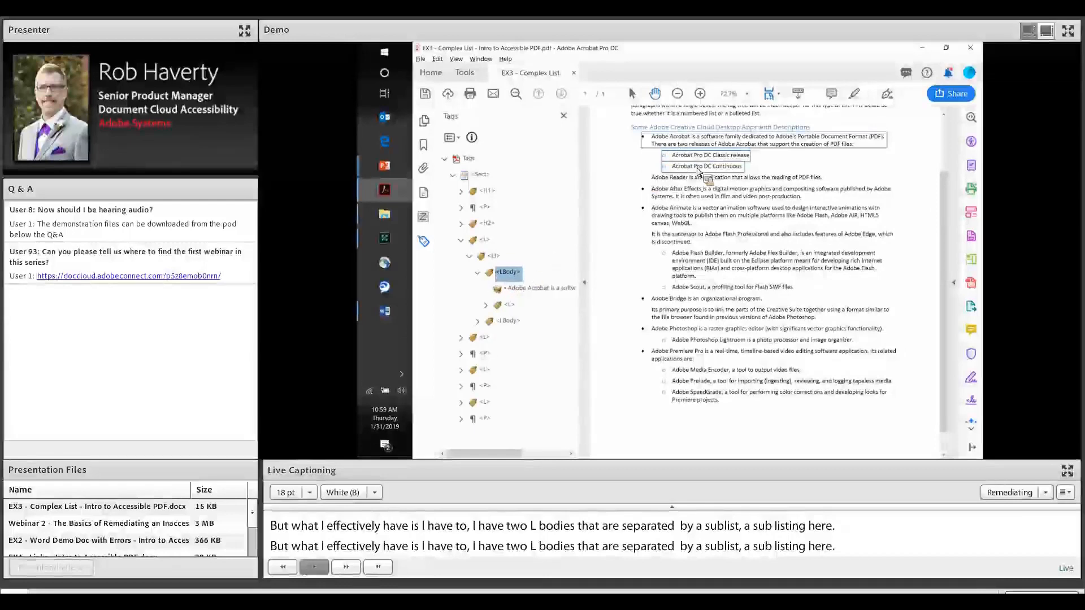
Step: Review the first list item's two LBody tags, collapsing the first LBody and then the parent LI
{"action": "left_click_drag", "start_coordinate": [491, 293], "coordinate": [513, 290]}
{"action": "left_click_drag", "start_coordinate": [516, 263], "coordinate": [447, 324]}
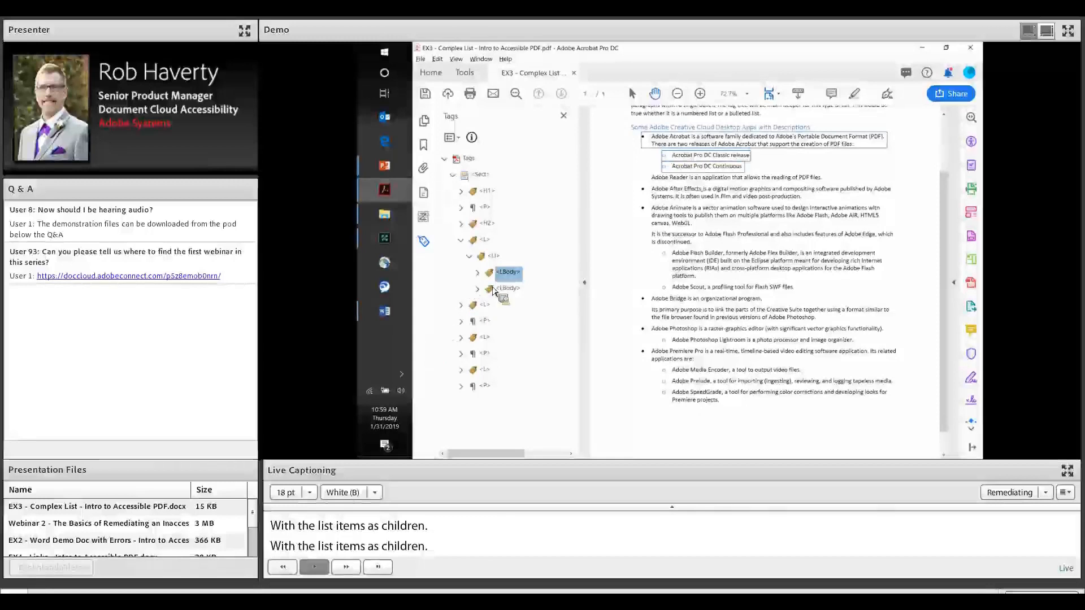
{"action": "left_click", "coordinate": [468, 257]}
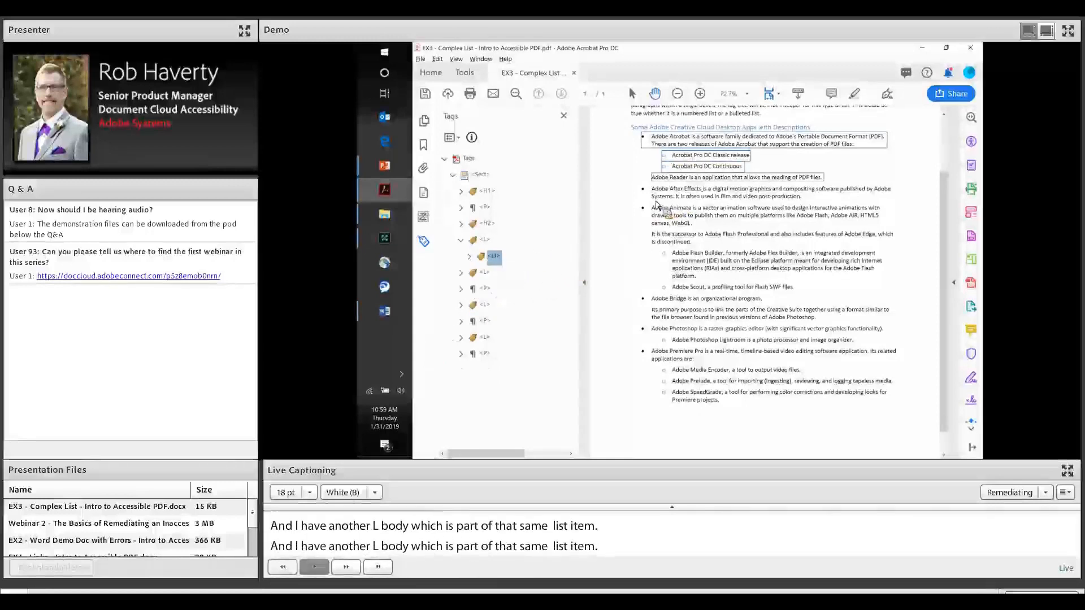
Step: Cut the Adobe After Effects LI from the second L tag, paste it as a child of the first L, and select it there
{"action": "left_click_drag", "start_coordinate": [484, 291], "coordinate": [497, 263]}
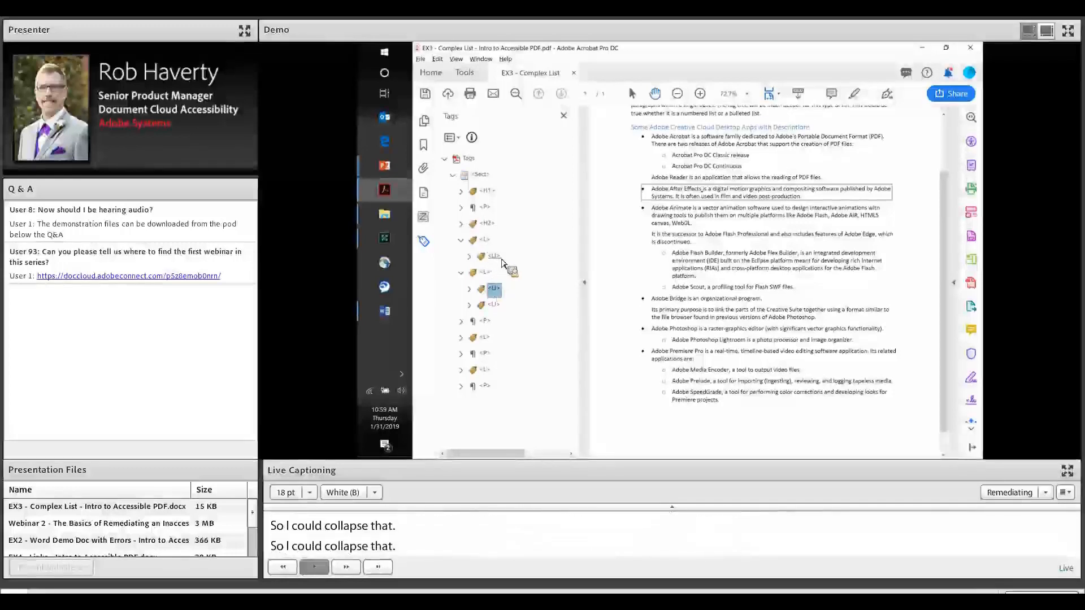
{"action": "left_click_drag", "start_coordinate": [496, 301], "coordinate": [500, 289]}
{"action": "right_click", "coordinate": [501, 270]}
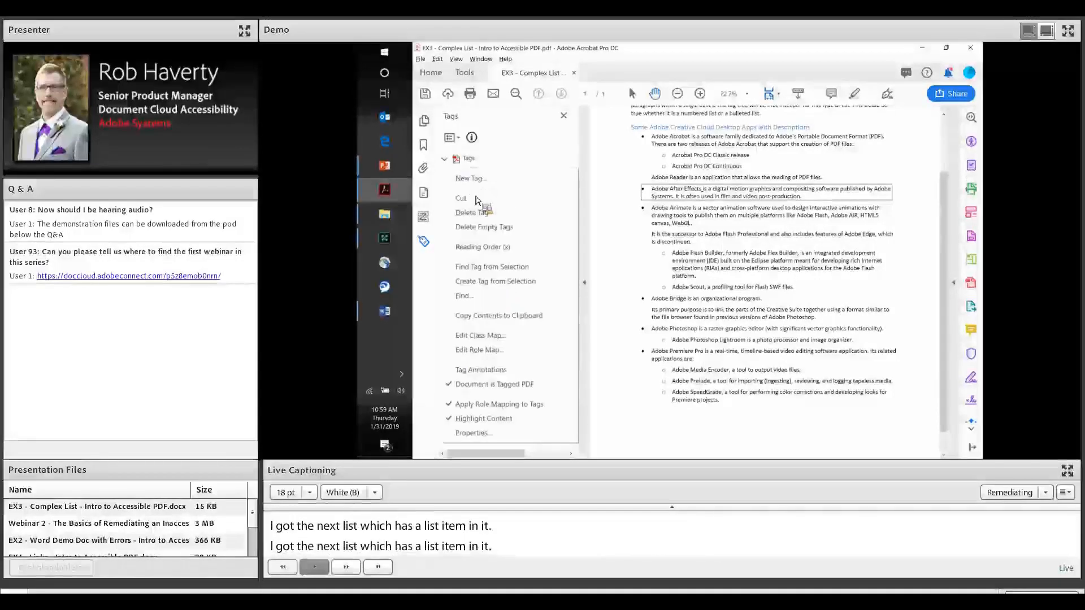
{"action": "left_click", "coordinate": [473, 199]}
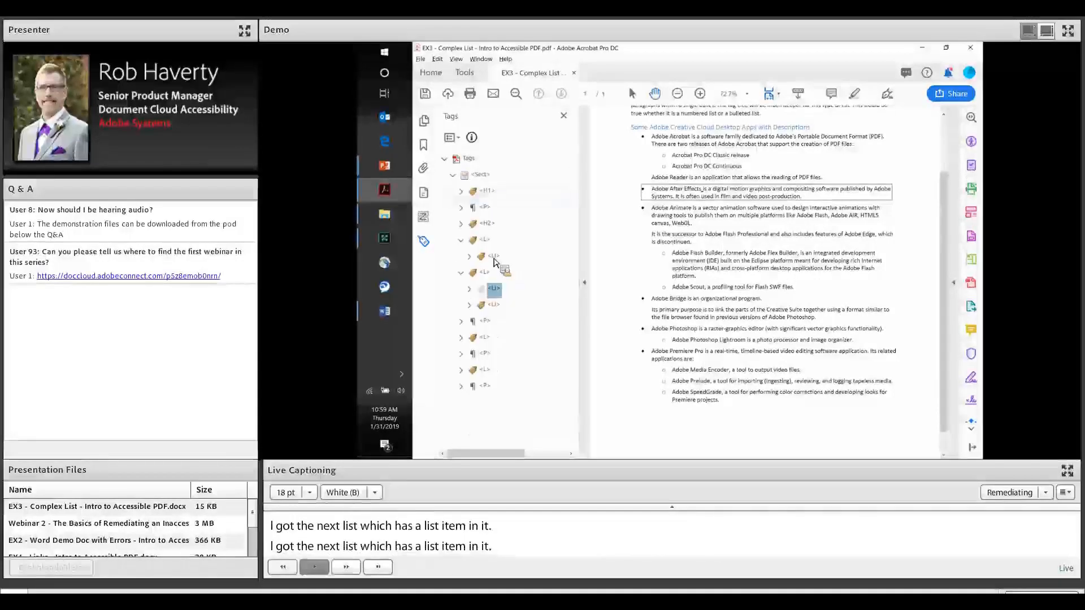
{"action": "right_click", "coordinate": [484, 195]}
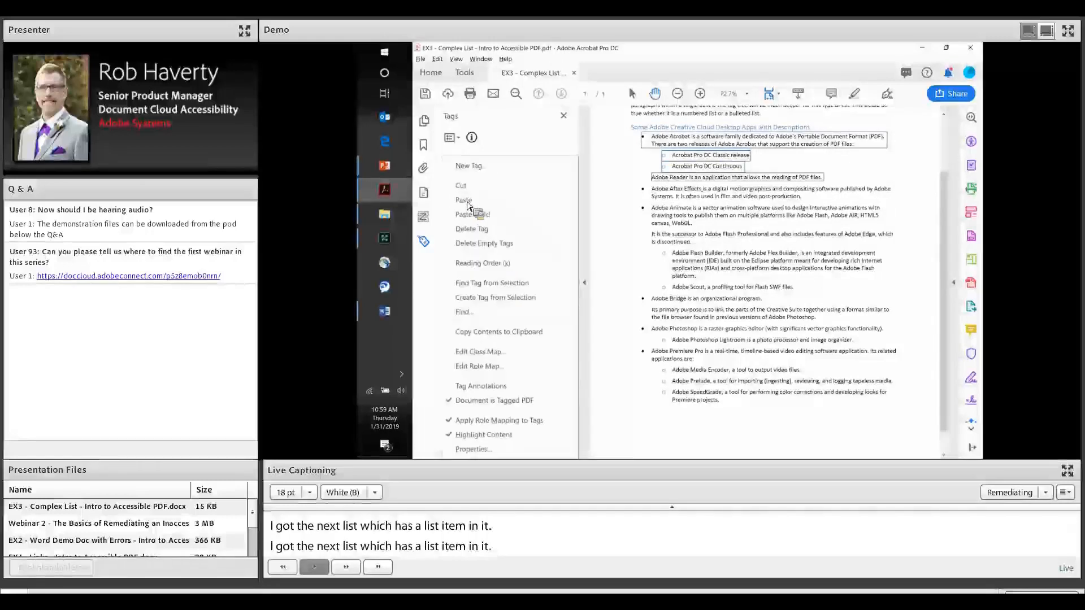
{"action": "left_click", "coordinate": [475, 215]}
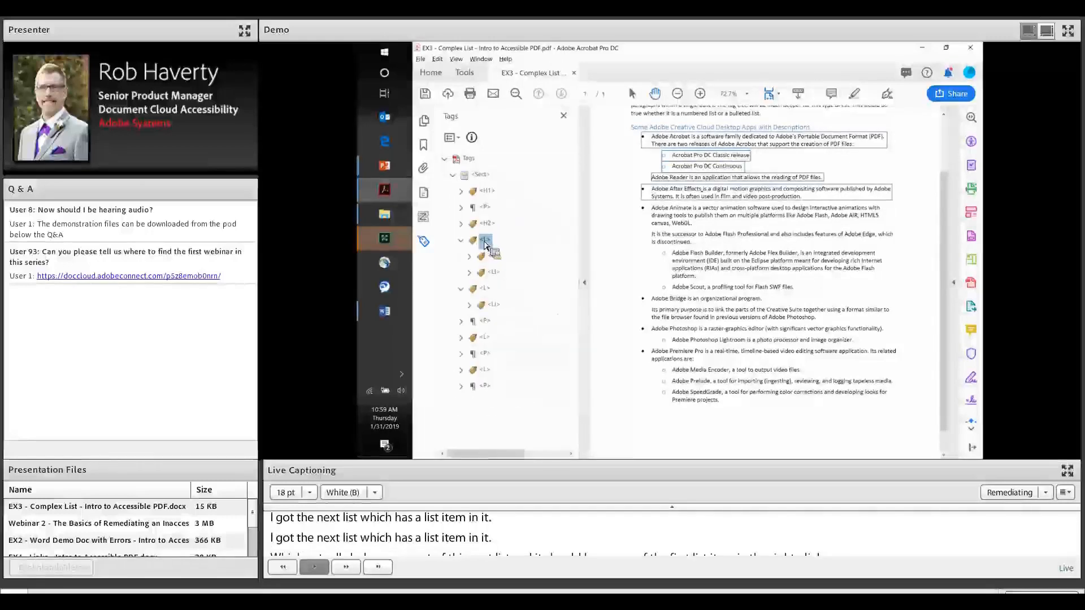
{"action": "left_click", "coordinate": [494, 273]}
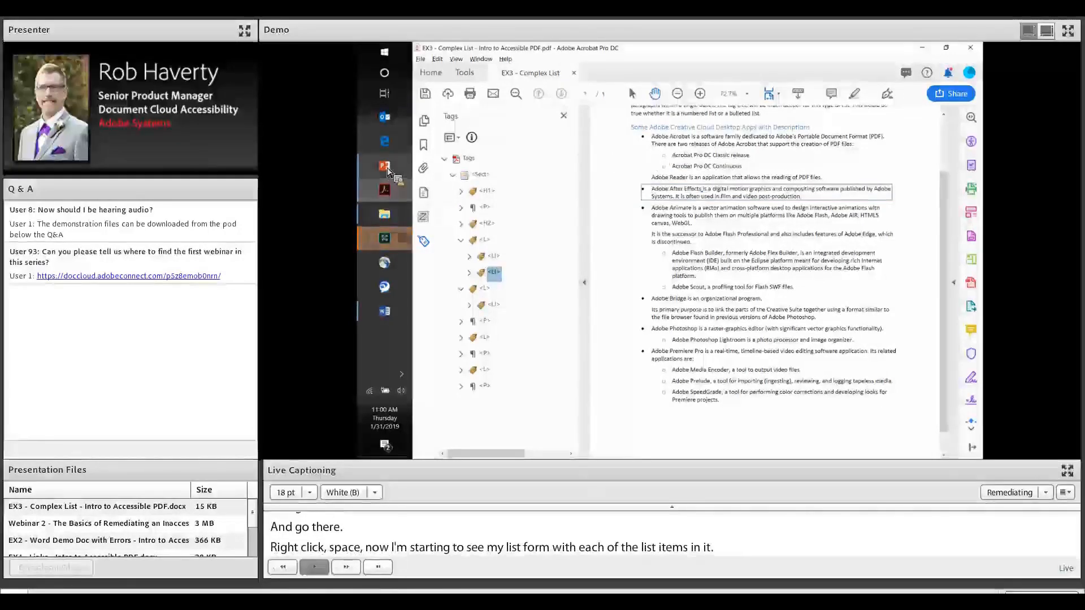
Step: Switch to the Webinar 2 presentation's editing window in PowerPoint
{"action": "mouse_move", "coordinate": [384, 165]}
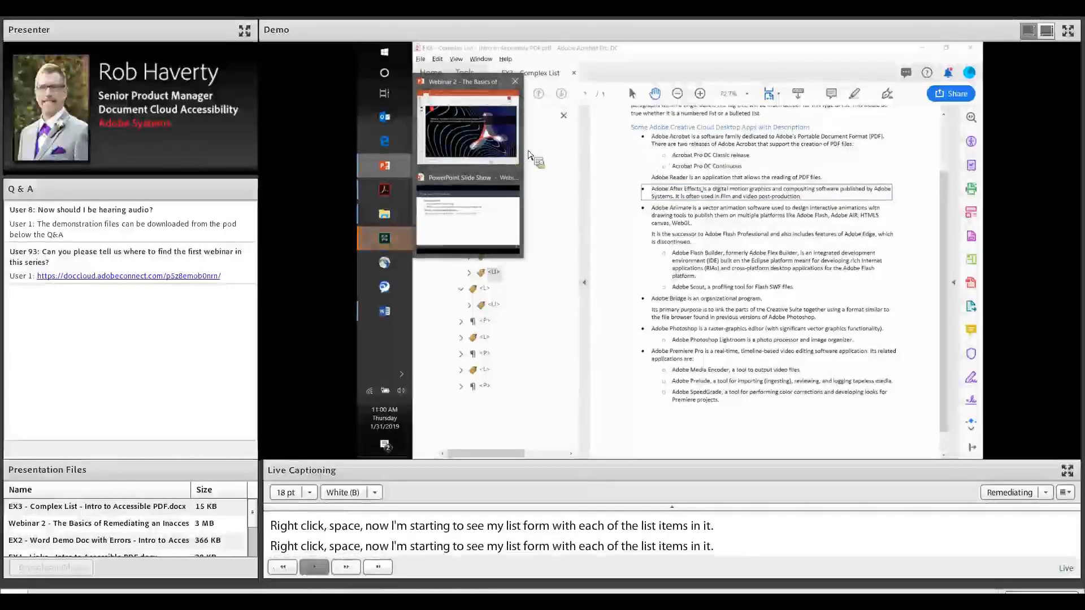
{"action": "left_click", "coordinate": [495, 140]}
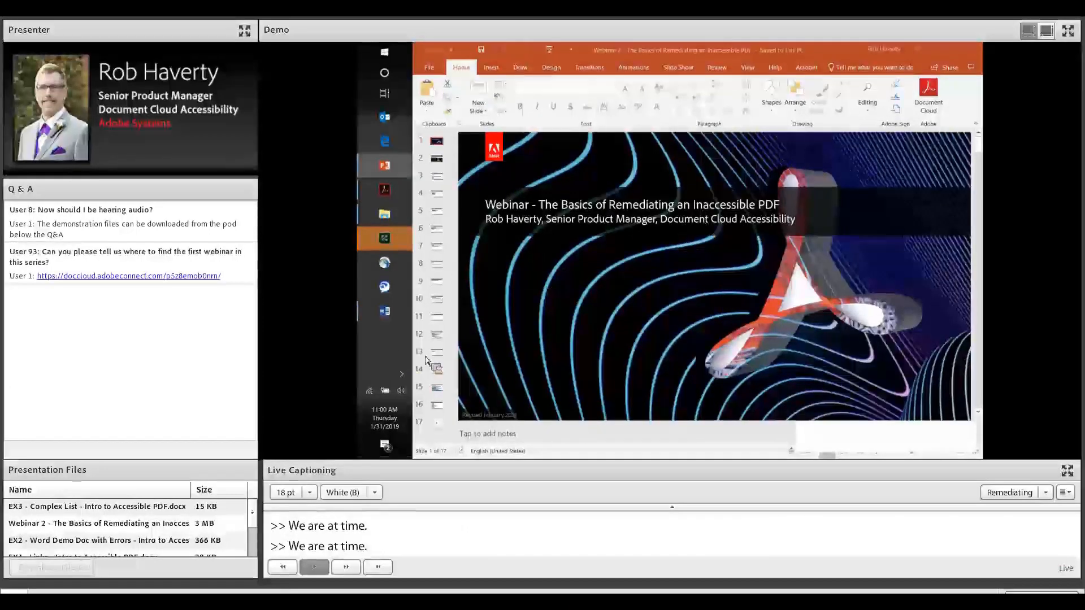